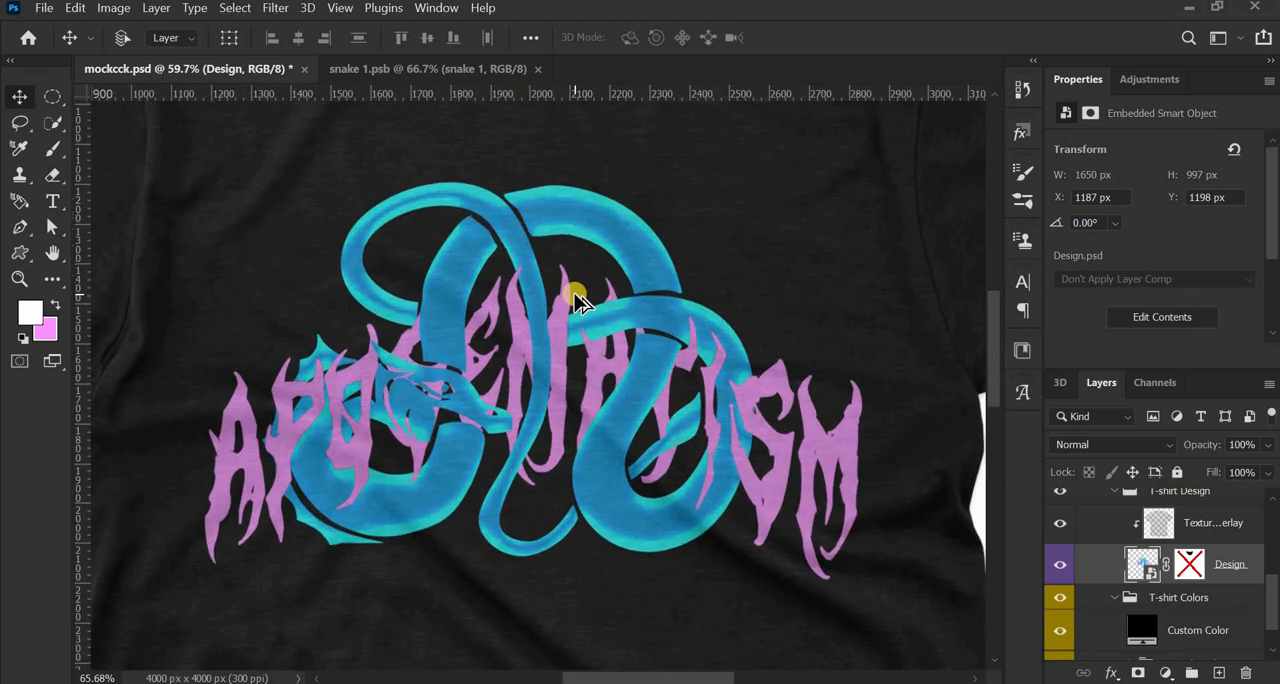
scroll(575, 300, down, 5)
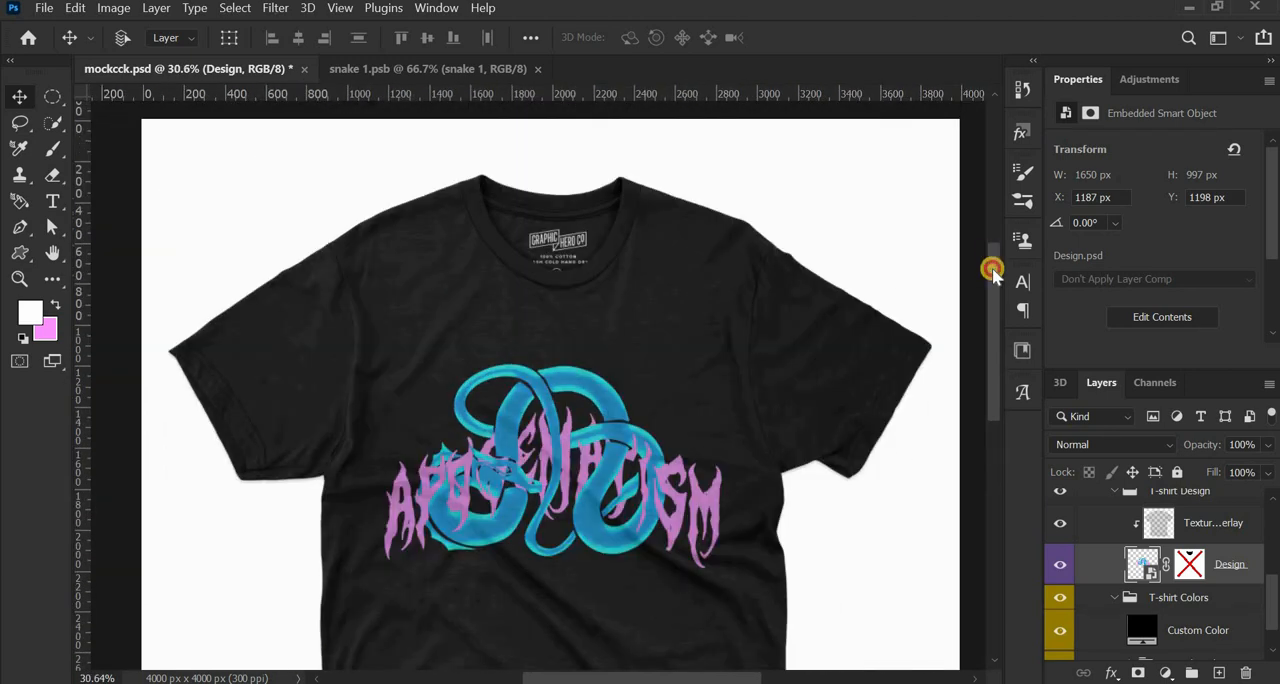
drag(991, 266, 991, 340)
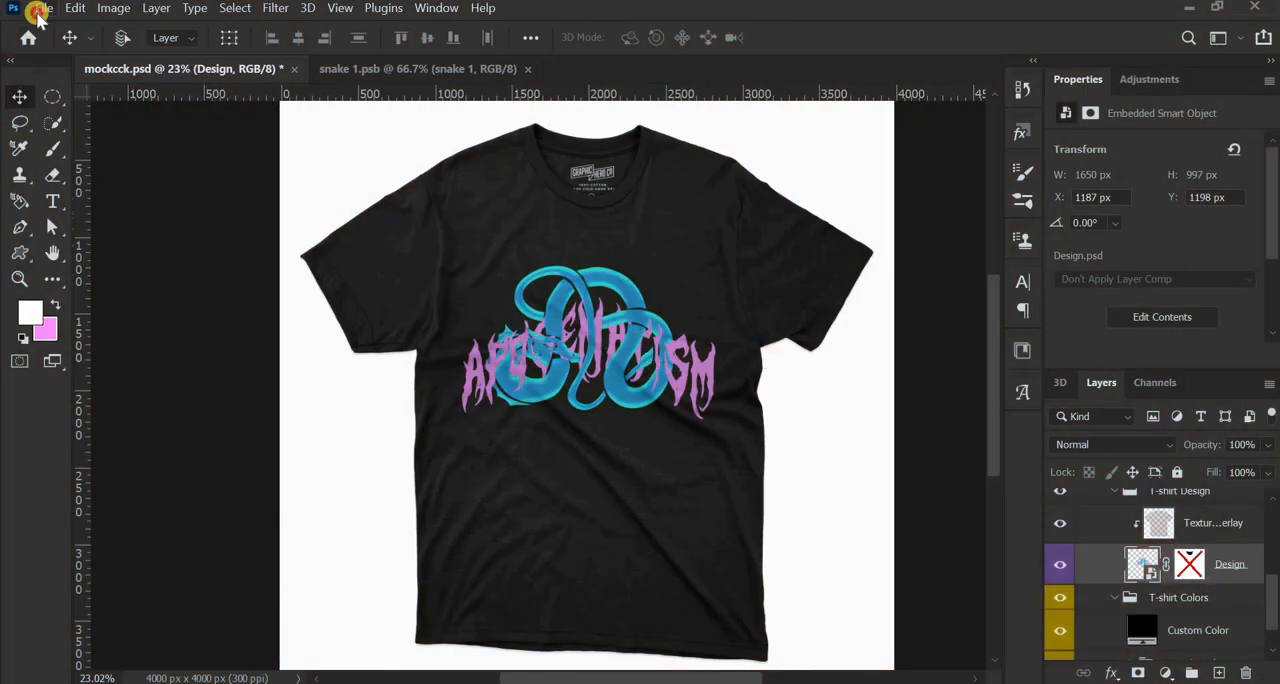
- Create a new A4 landscape print document, 297 x 210 mm at 300 pixels/inch, with a white background
click(38, 12)
click(55, 24)
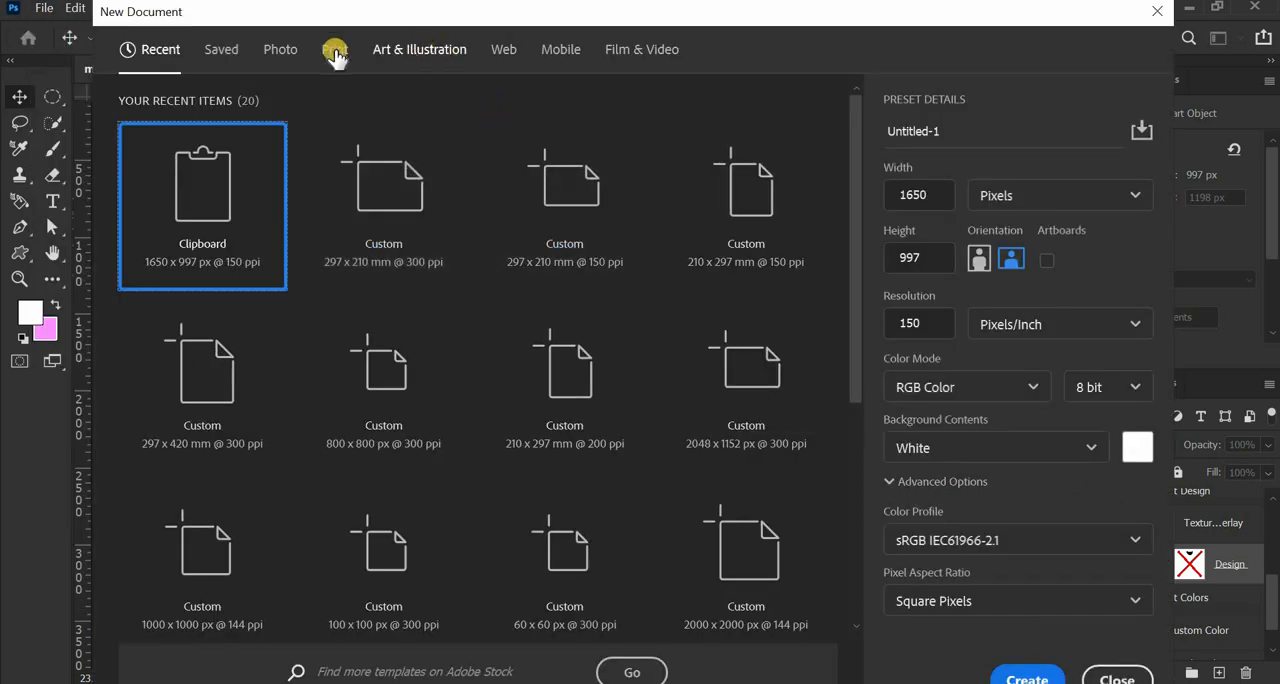
click(338, 52)
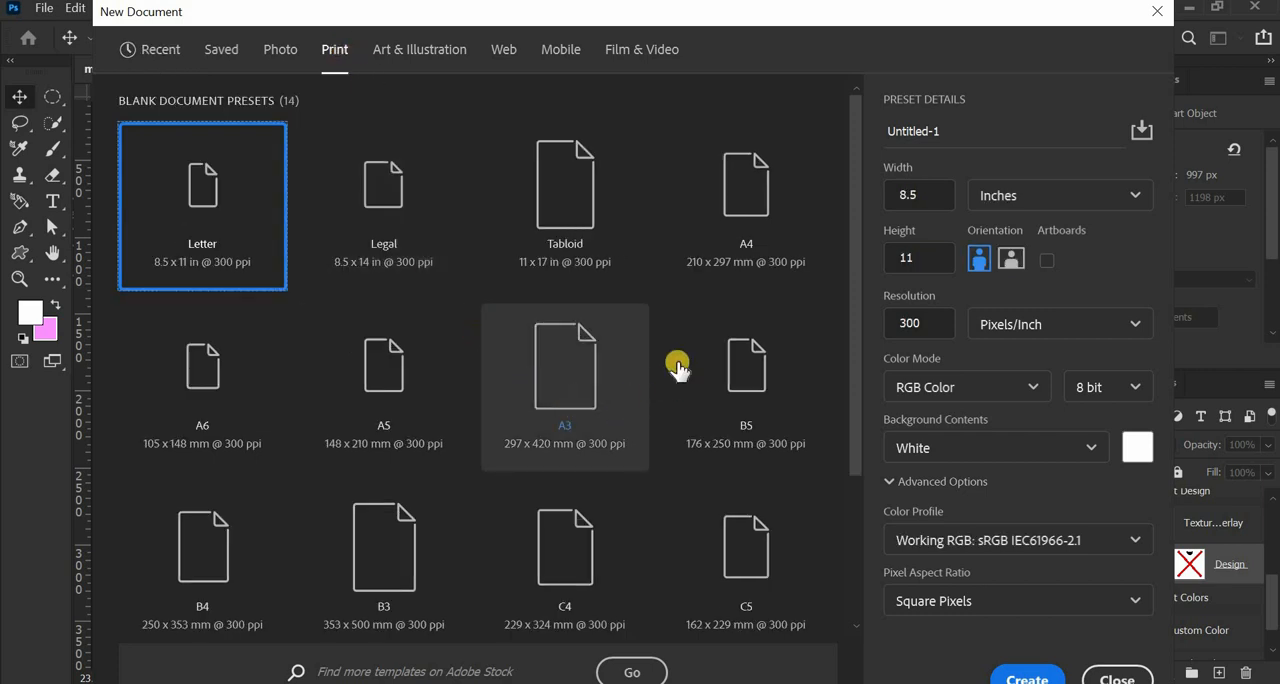
click(743, 199)
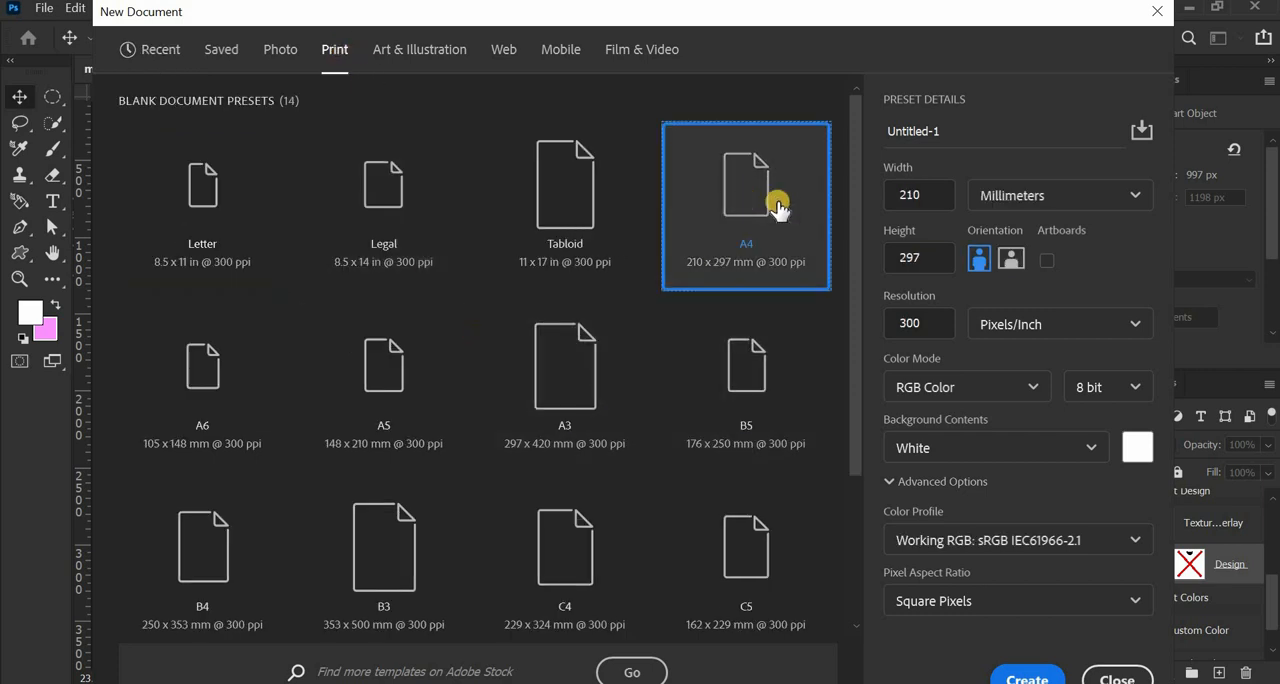
click(1011, 262)
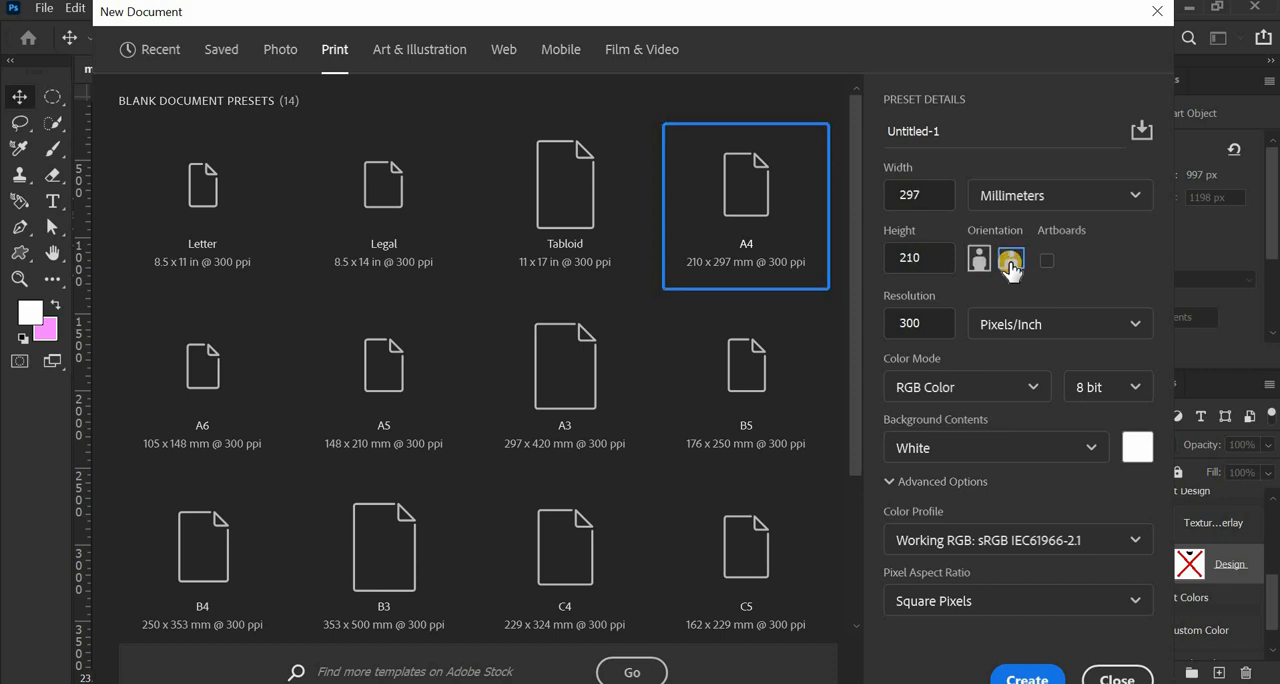
drag(924, 324, 863, 332)
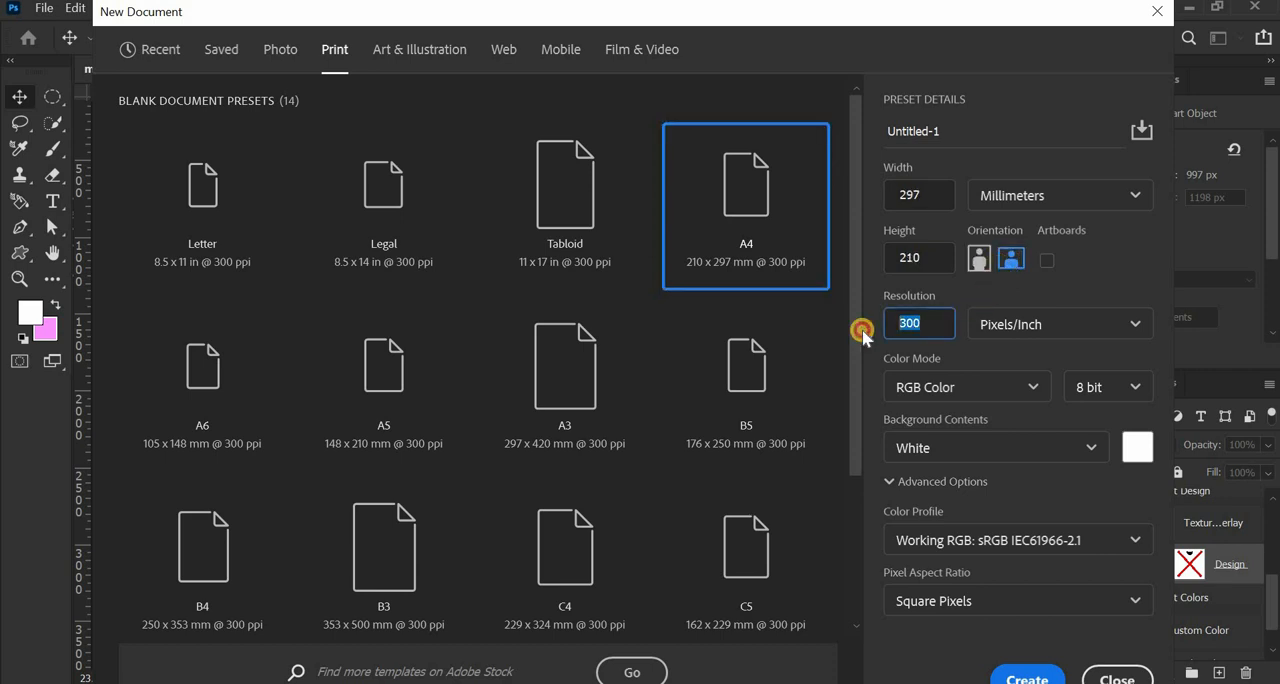
click(936, 324)
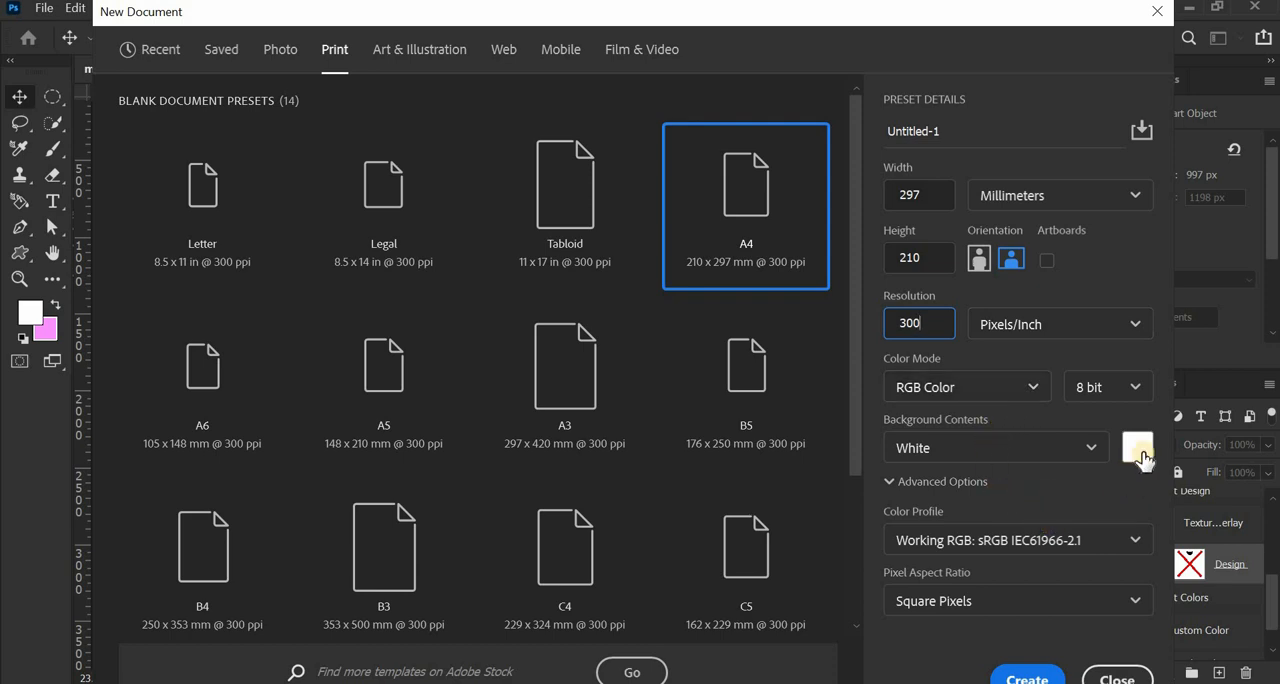
click(1030, 677)
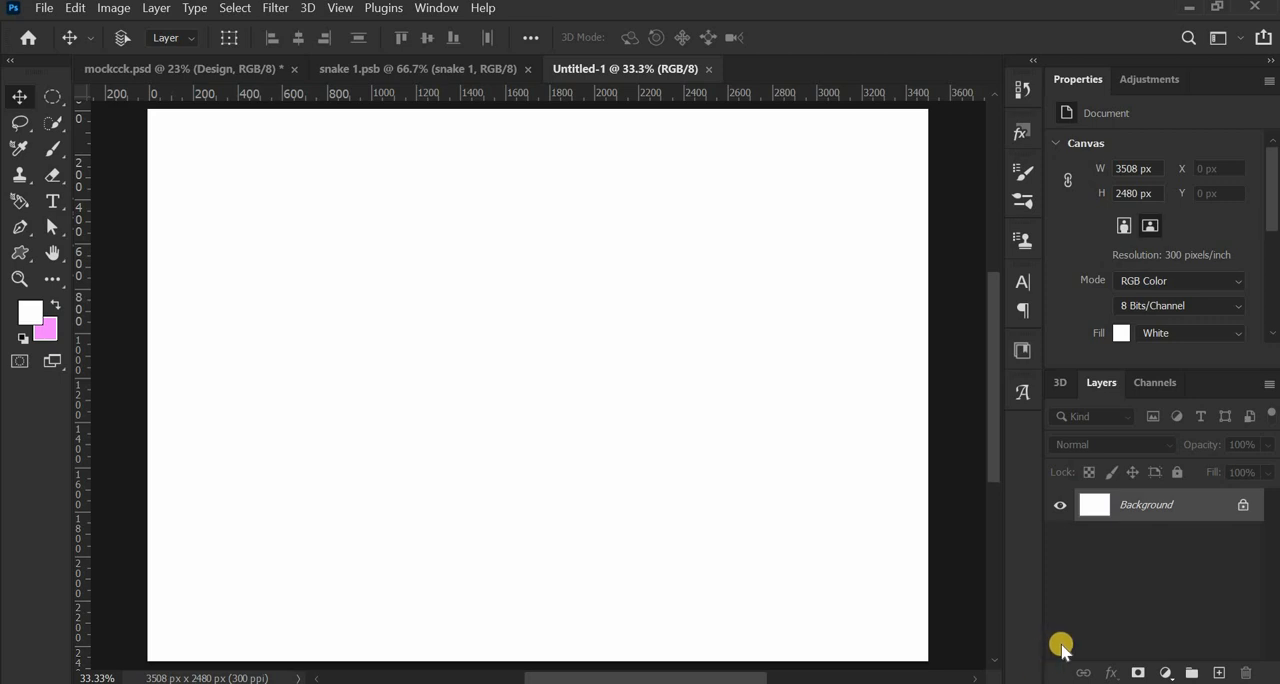
- Add a solid color fill layer in black (000000) above the background
click(1163, 672)
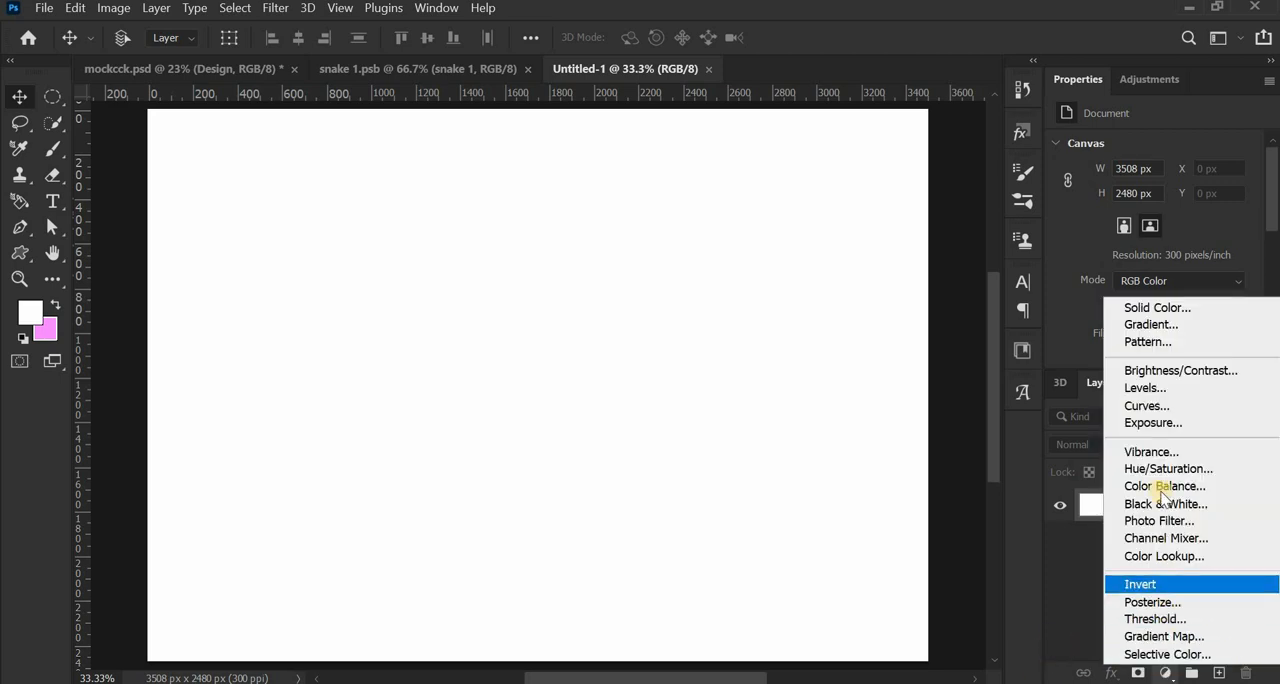
click(1137, 313)
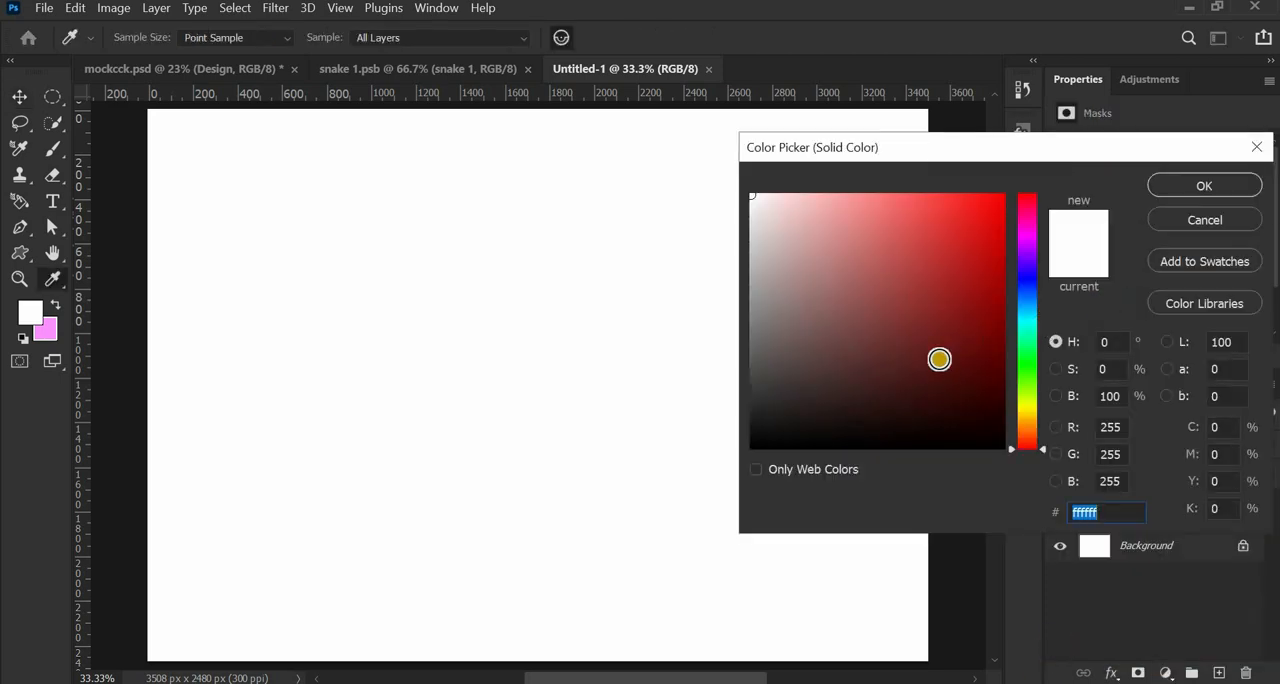
drag(935, 360, 1063, 483)
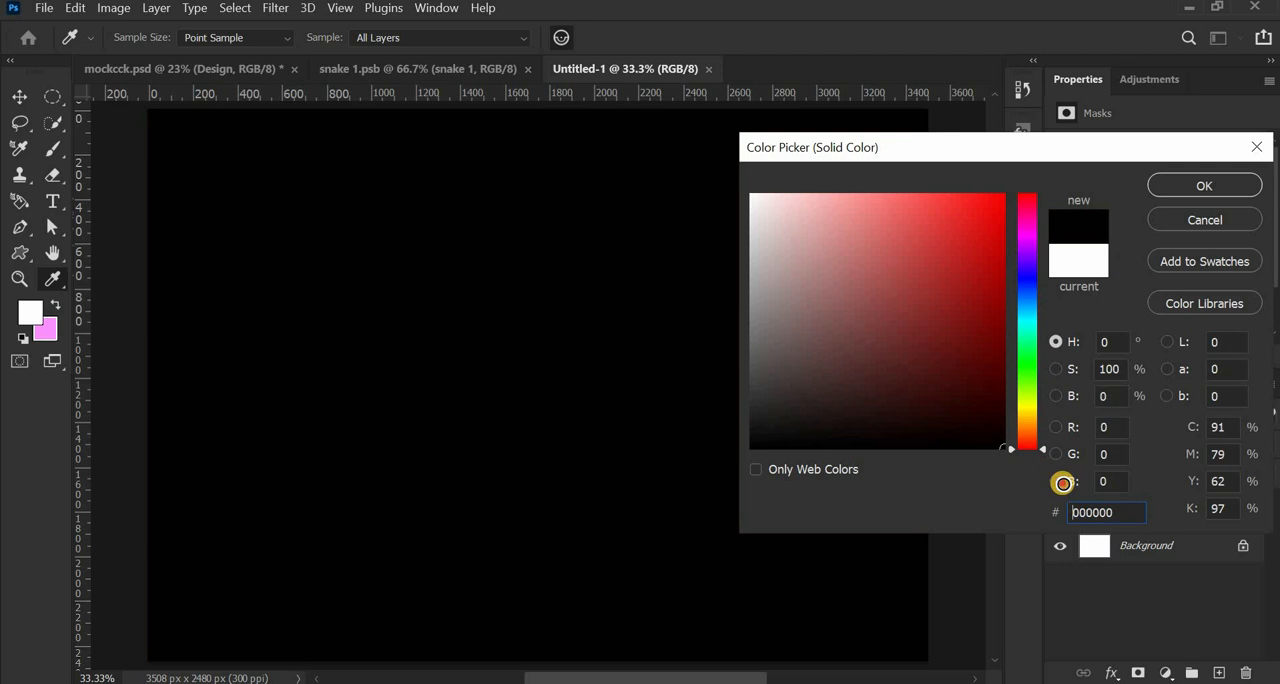
click(1232, 184)
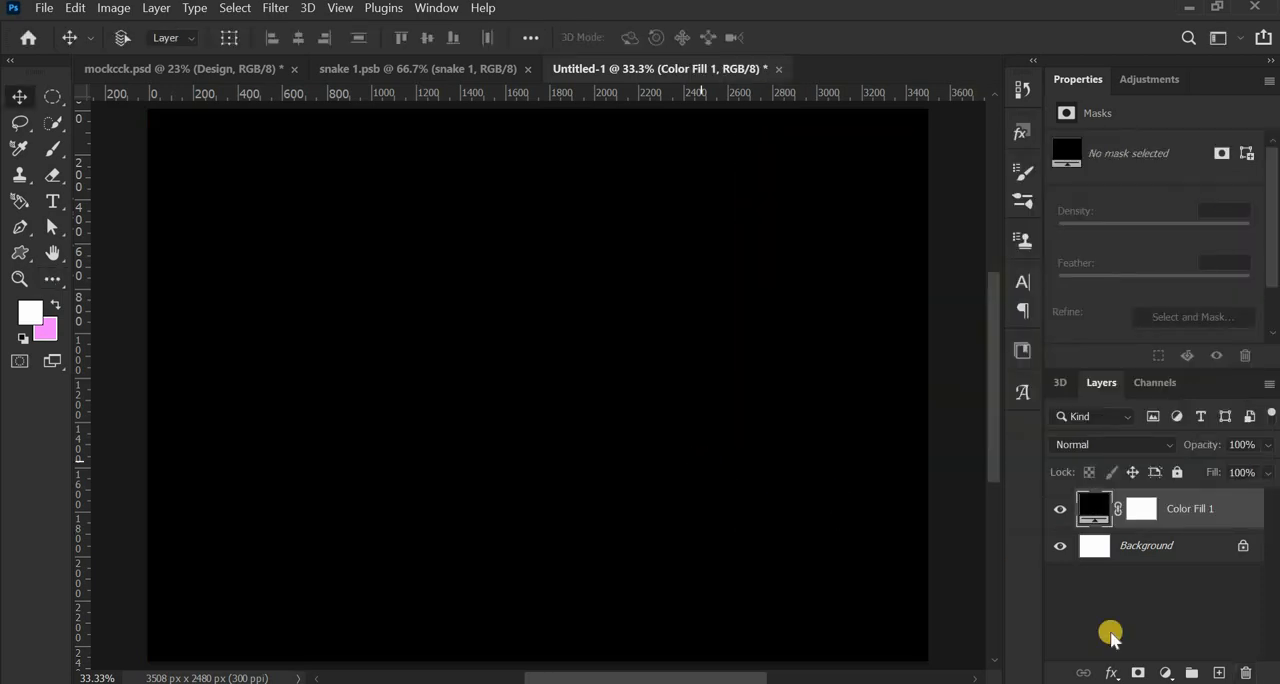
- Add a new layer and place the white horizontal text "APOSEMATISM" on it at 72 pt
click(1218, 673)
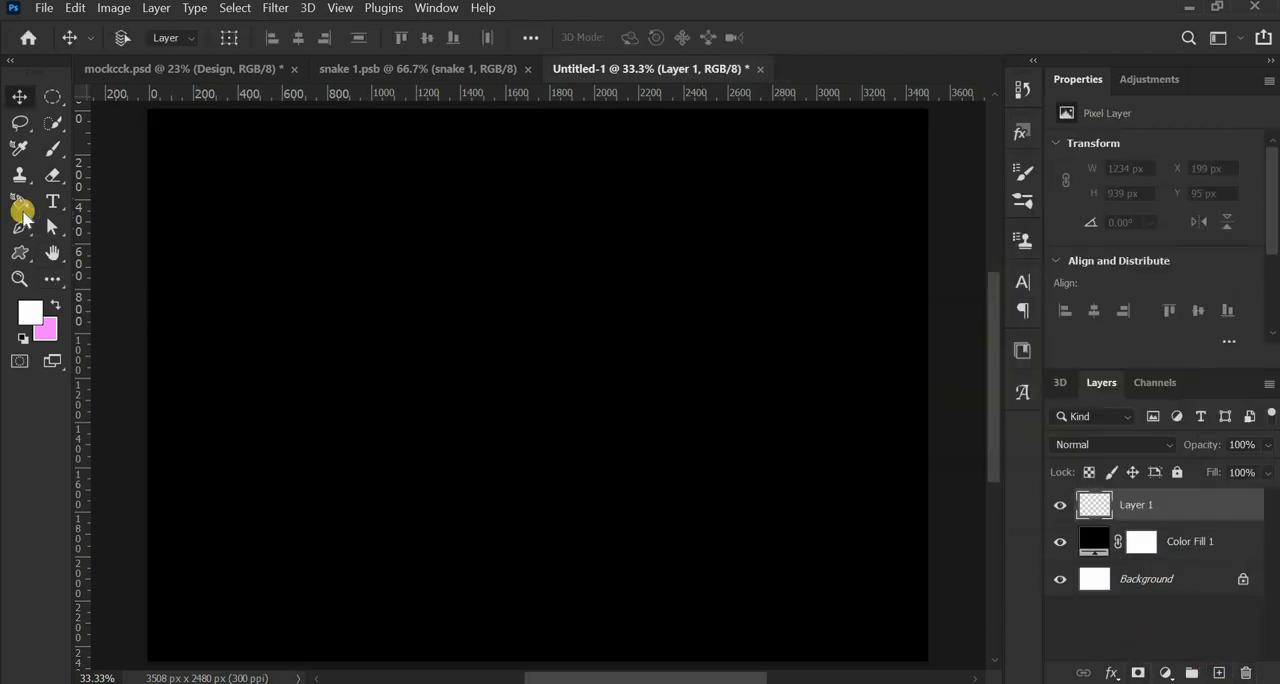
click(53, 200)
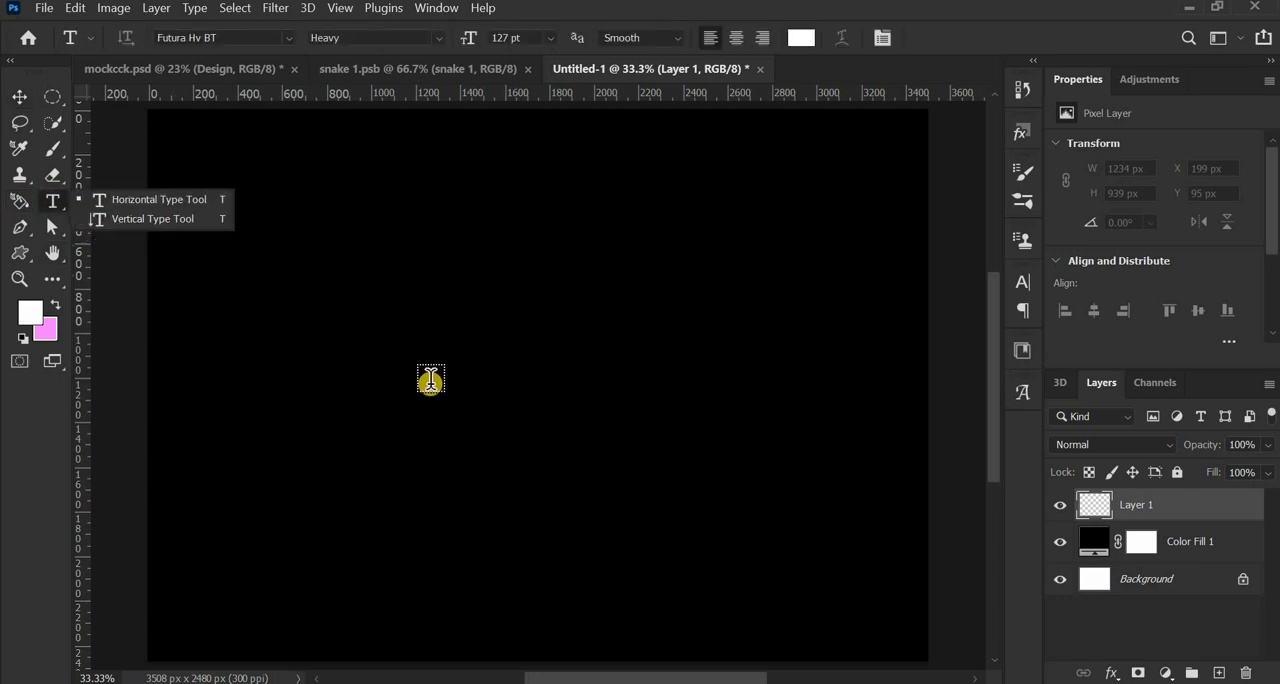
click(506, 37)
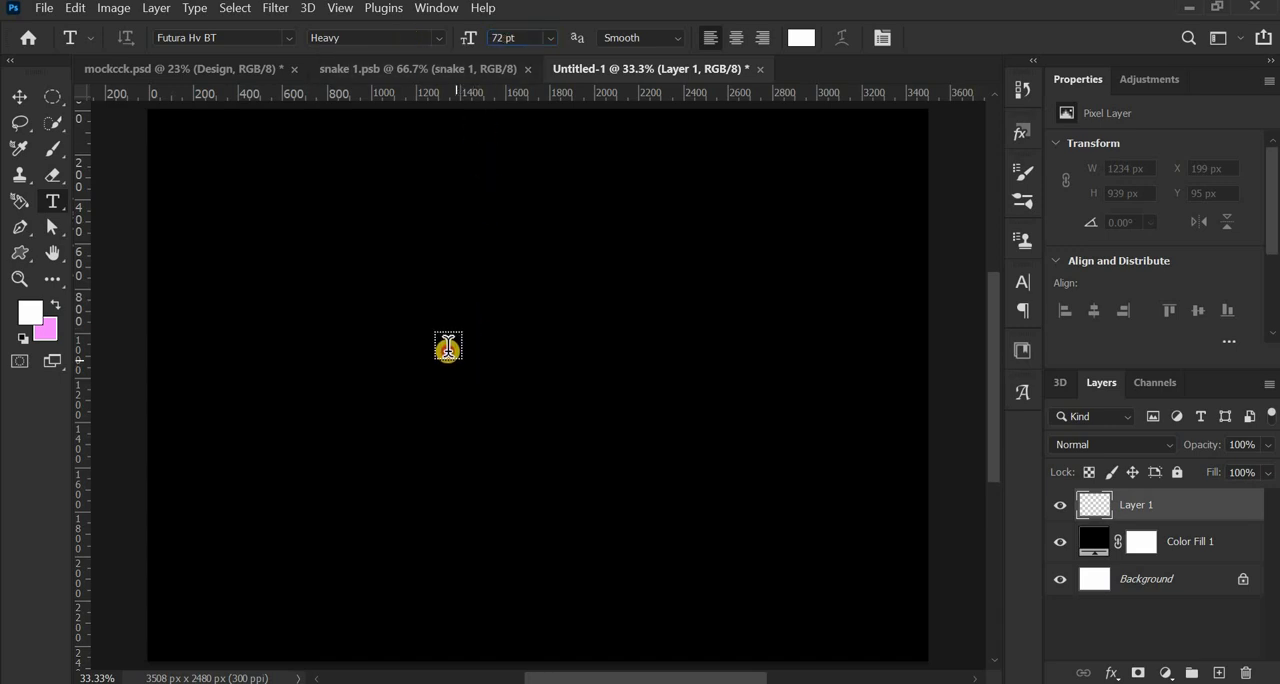
click(446, 348)
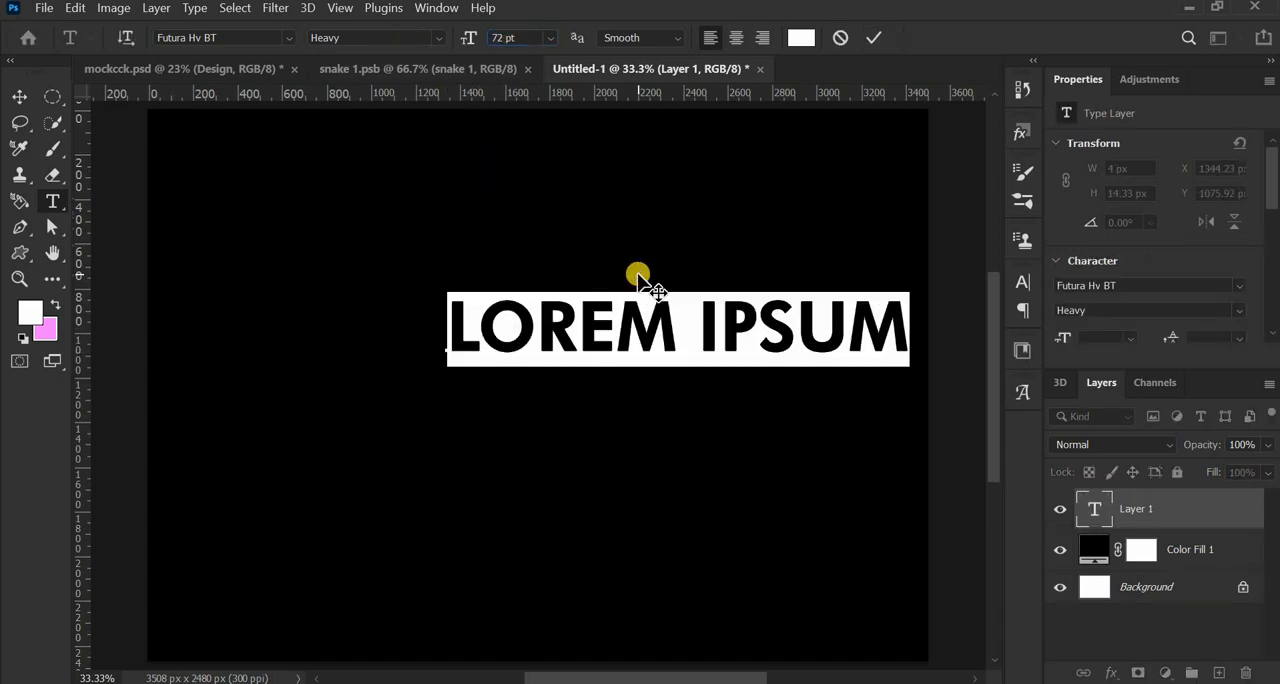
text(APOSE)
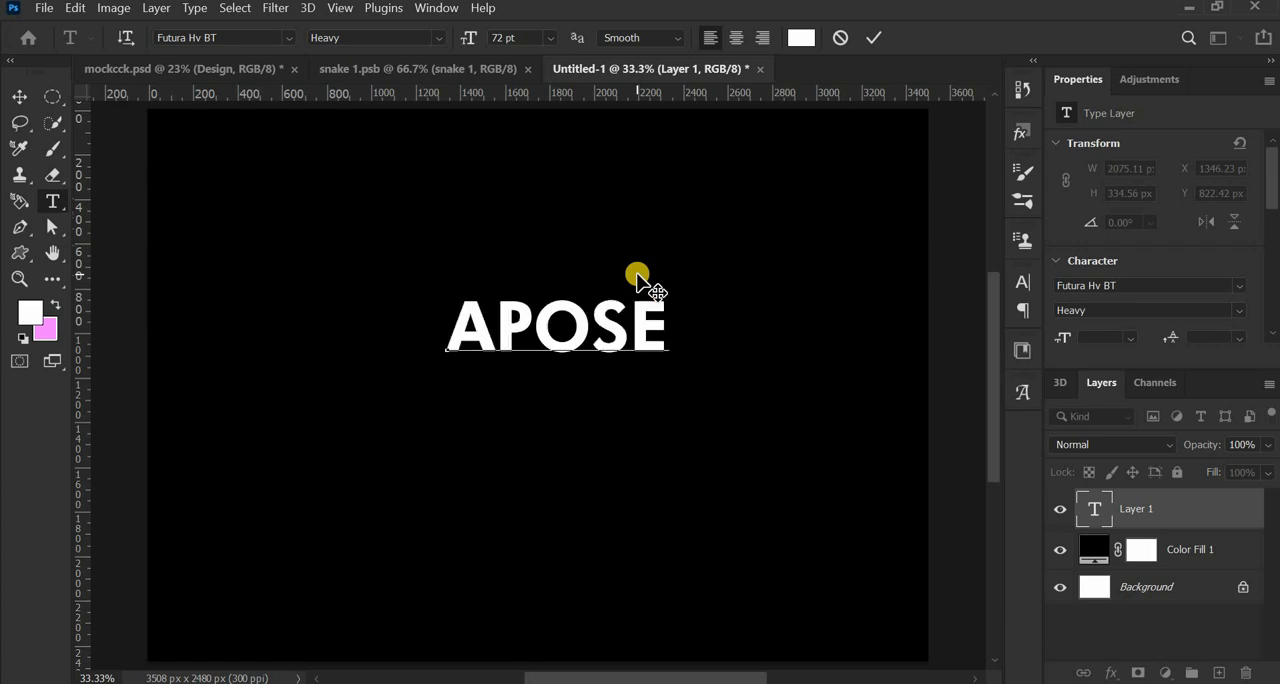
text(MATISM)
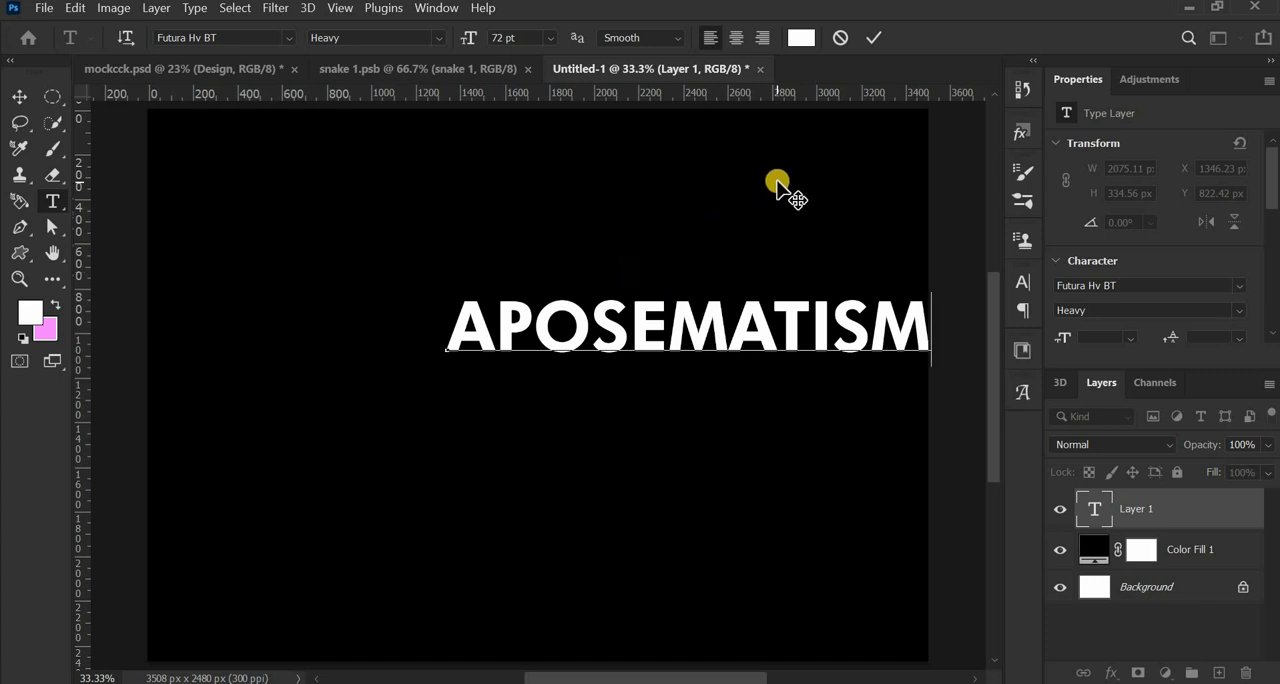
click(866, 37)
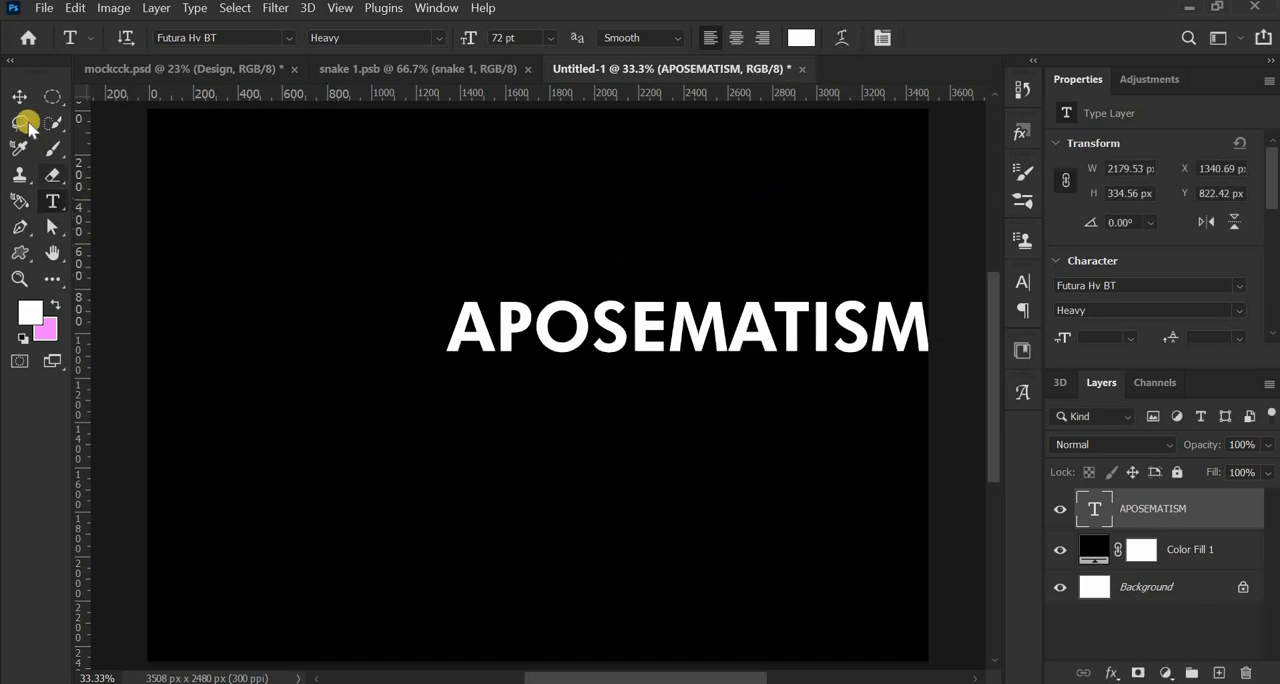
- Move the APOSEMATISM text toward the middle and align it to the vertical and horizontal centers of the background
click(19, 97)
drag(557, 357, 414, 397)
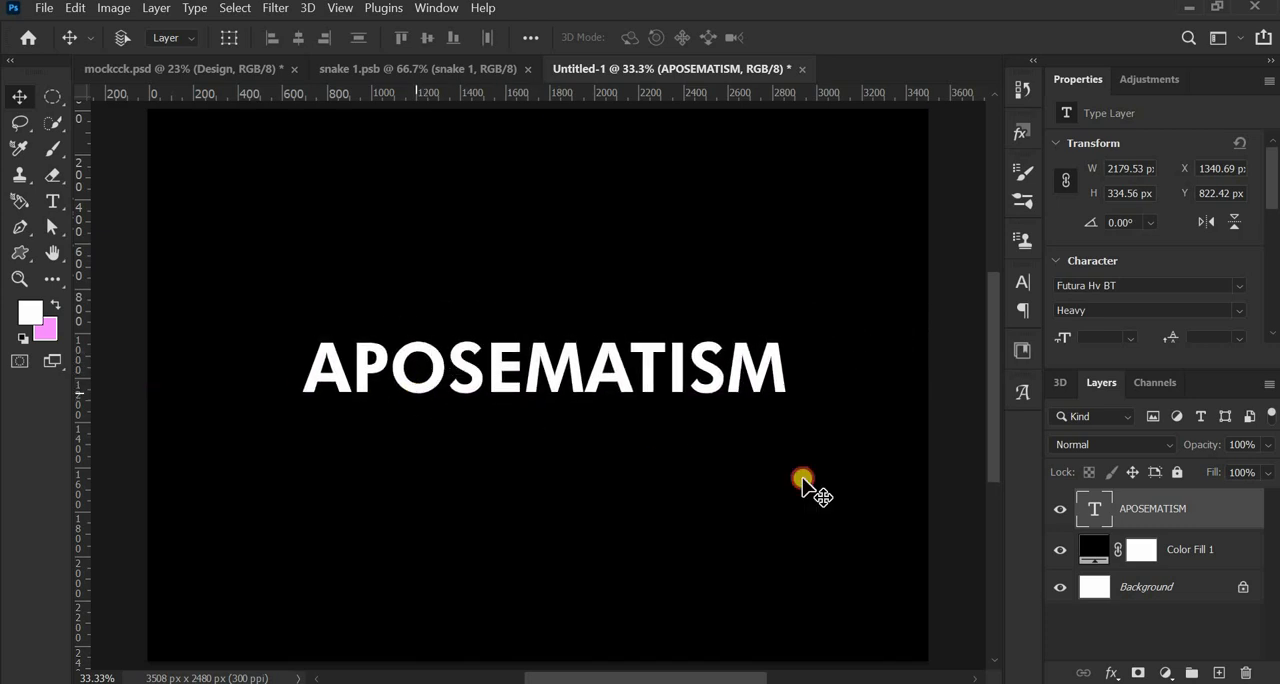
ctrl+click(1150, 597)
click(427, 37)
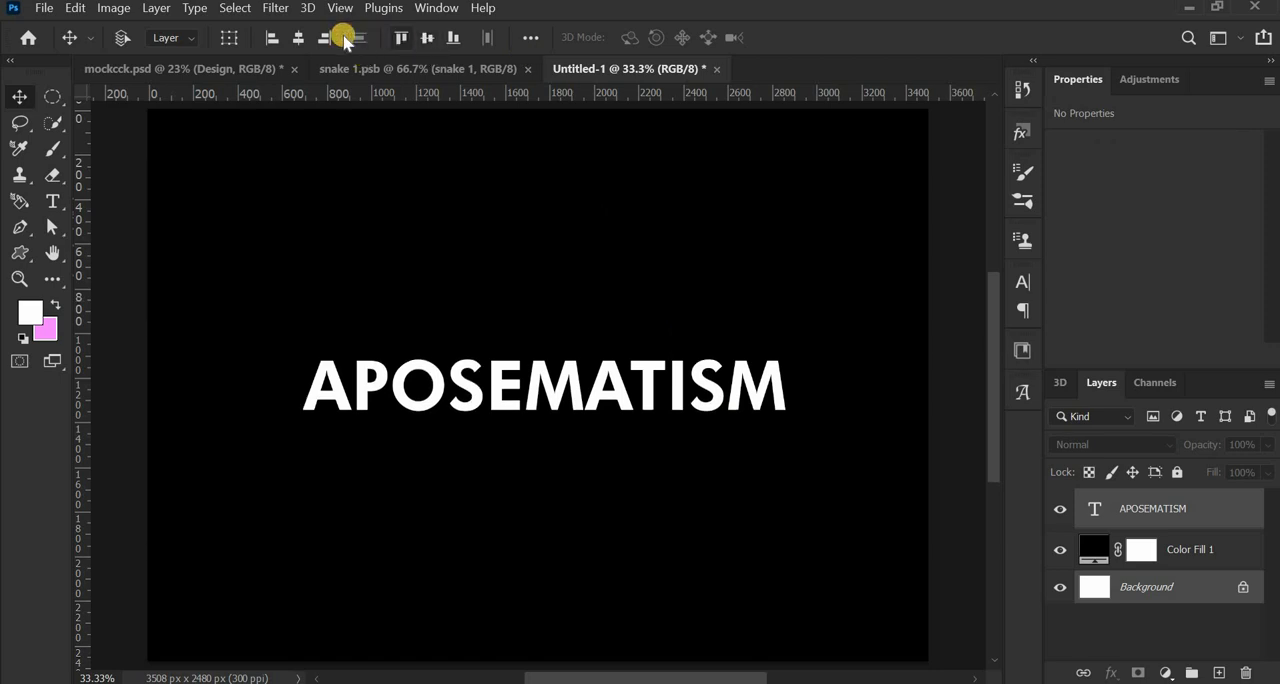
click(300, 37)
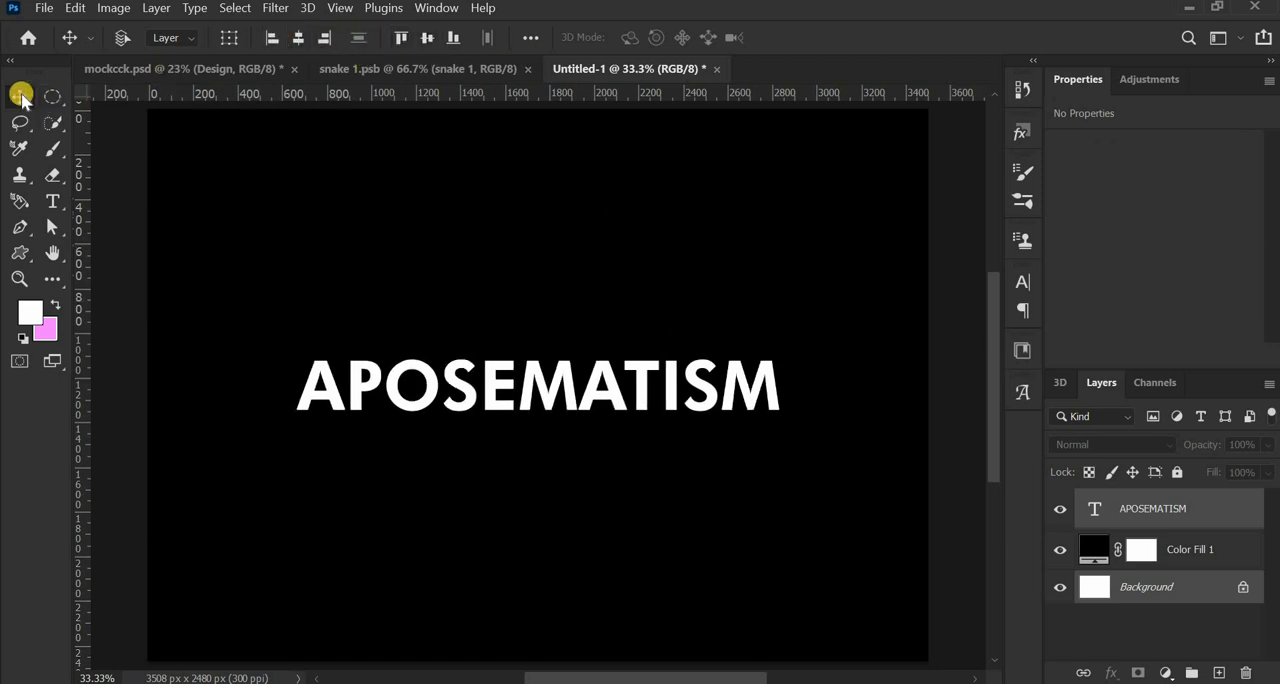
- Change the APOSEMATISM text's font to ArtDystopia II Regular
click(1021, 283)
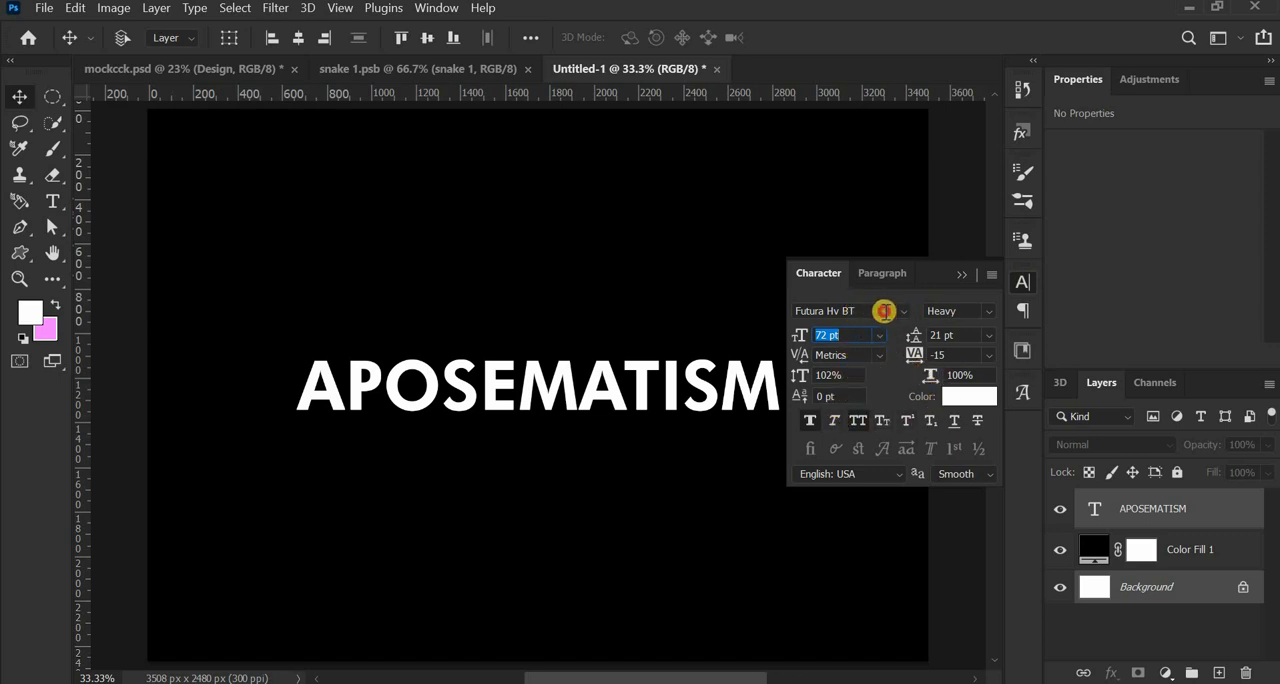
click(884, 311)
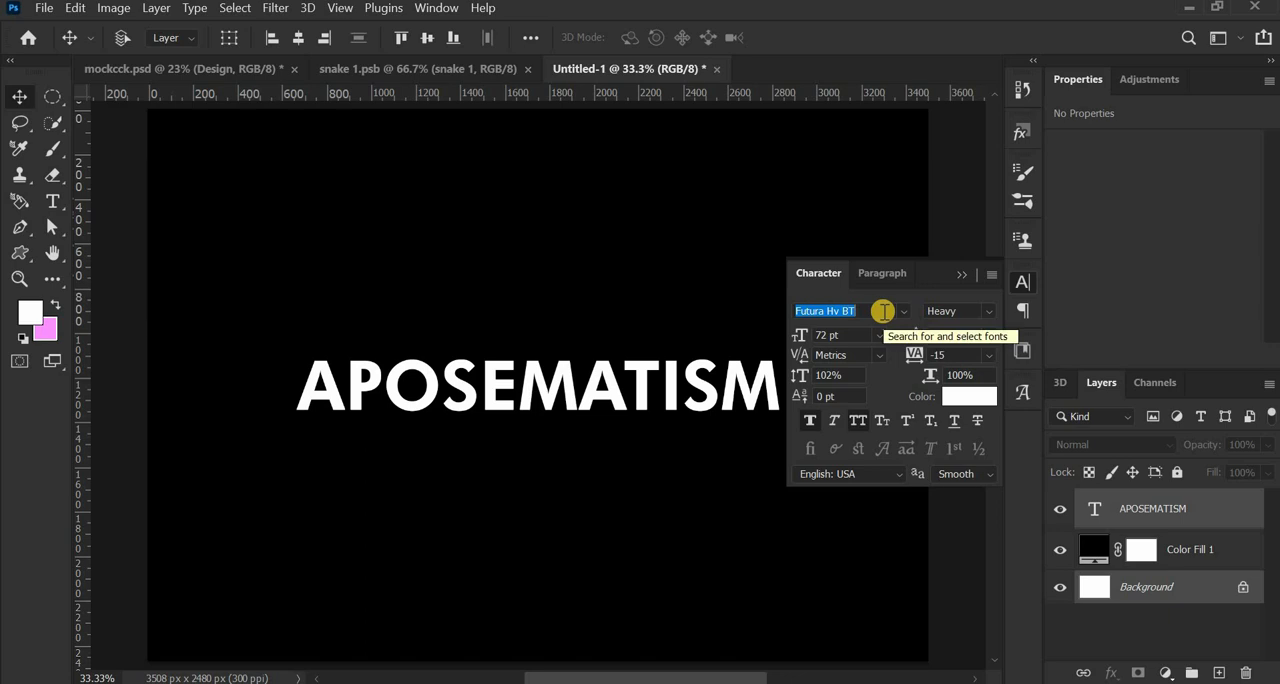
text(art)
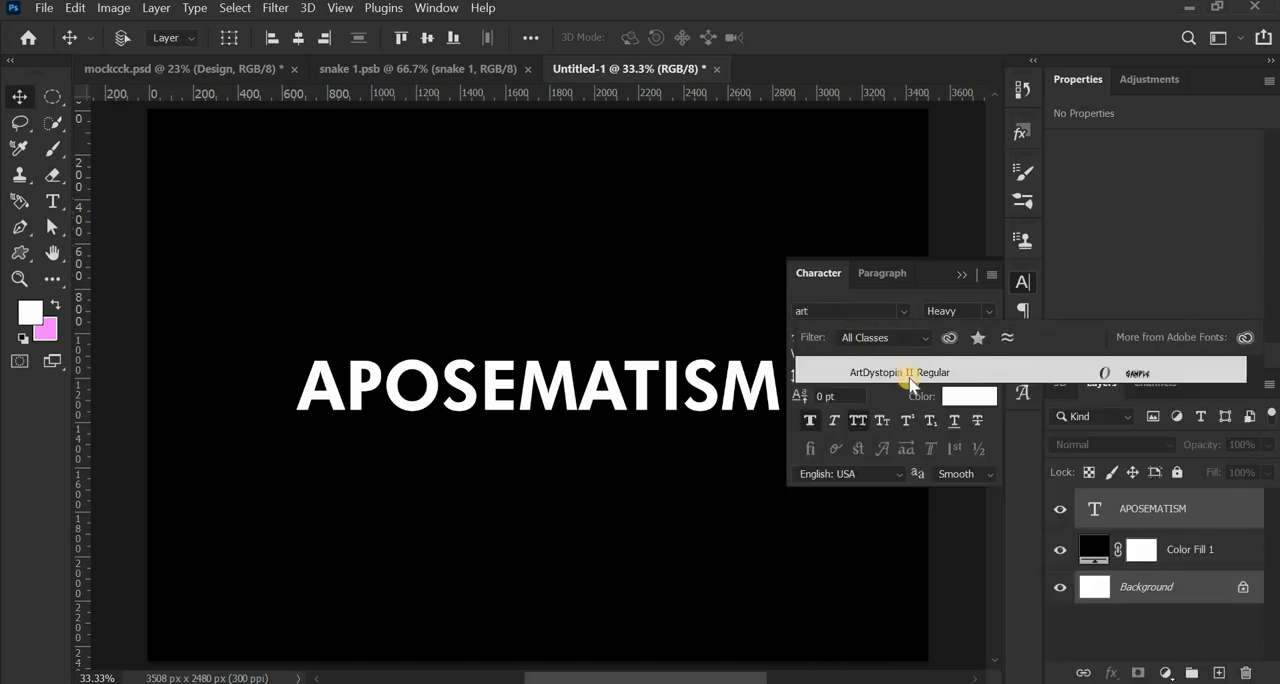
click(906, 372)
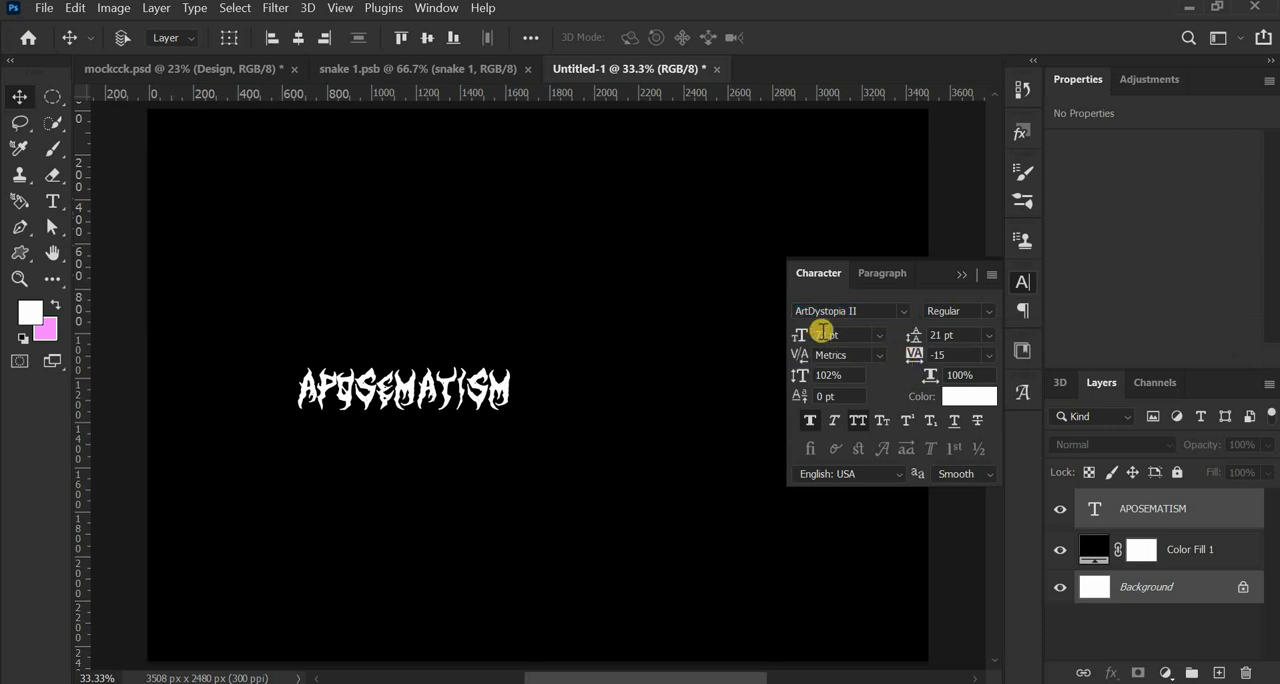
- Set the text's font size to 250 pt and center it on the background both vertically and horizontally
click(826, 334)
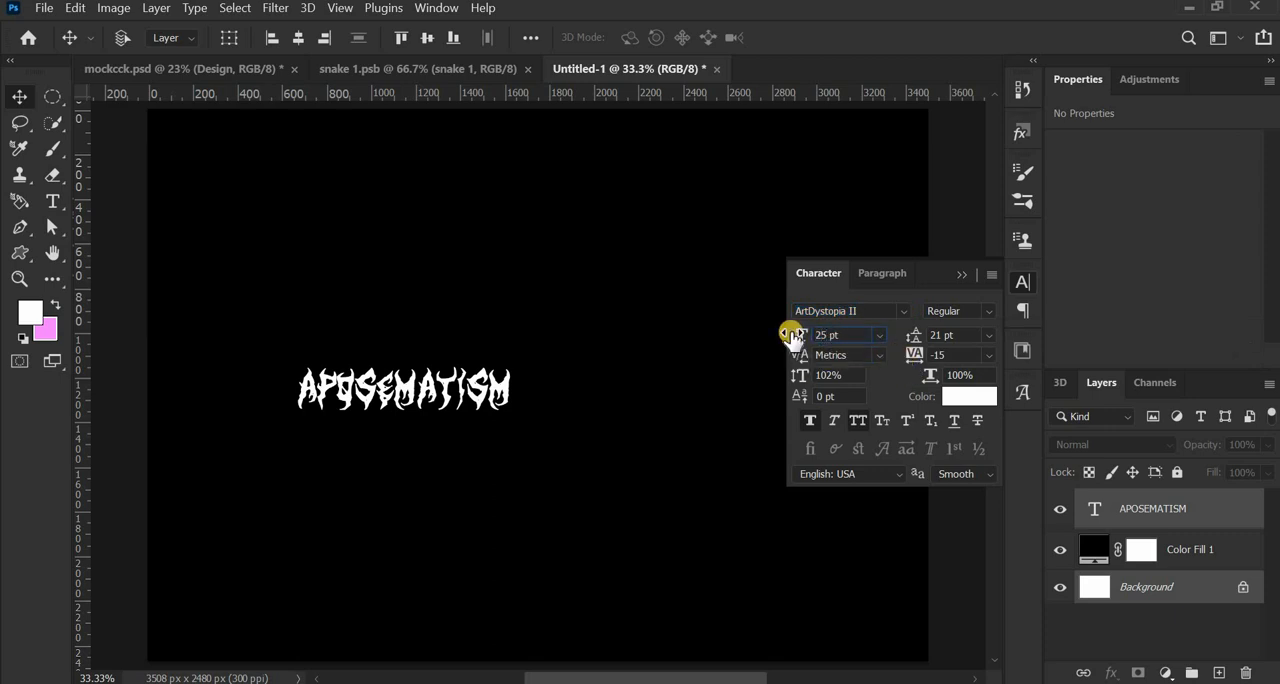
text(250)
key(Return)
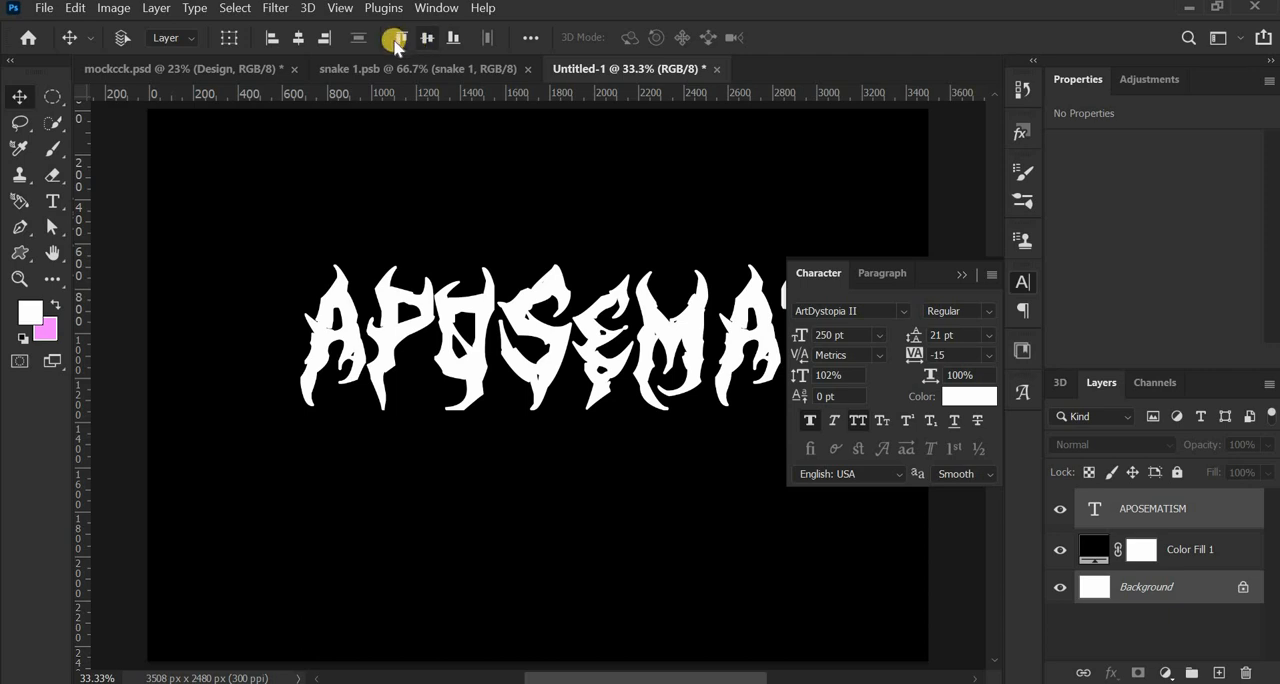
click(431, 38)
click(296, 37)
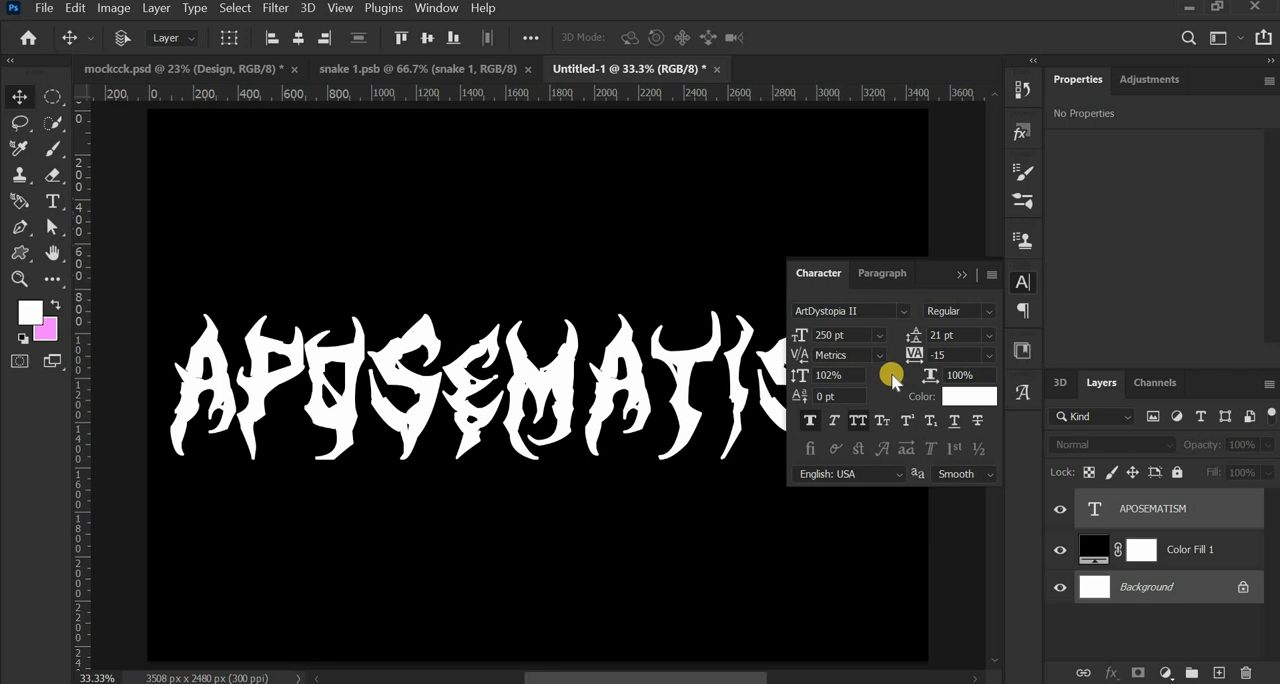
- Set the vertical scale of the APOSEMATISM text to 140%
click(831, 374)
click(806, 372)
text(1)
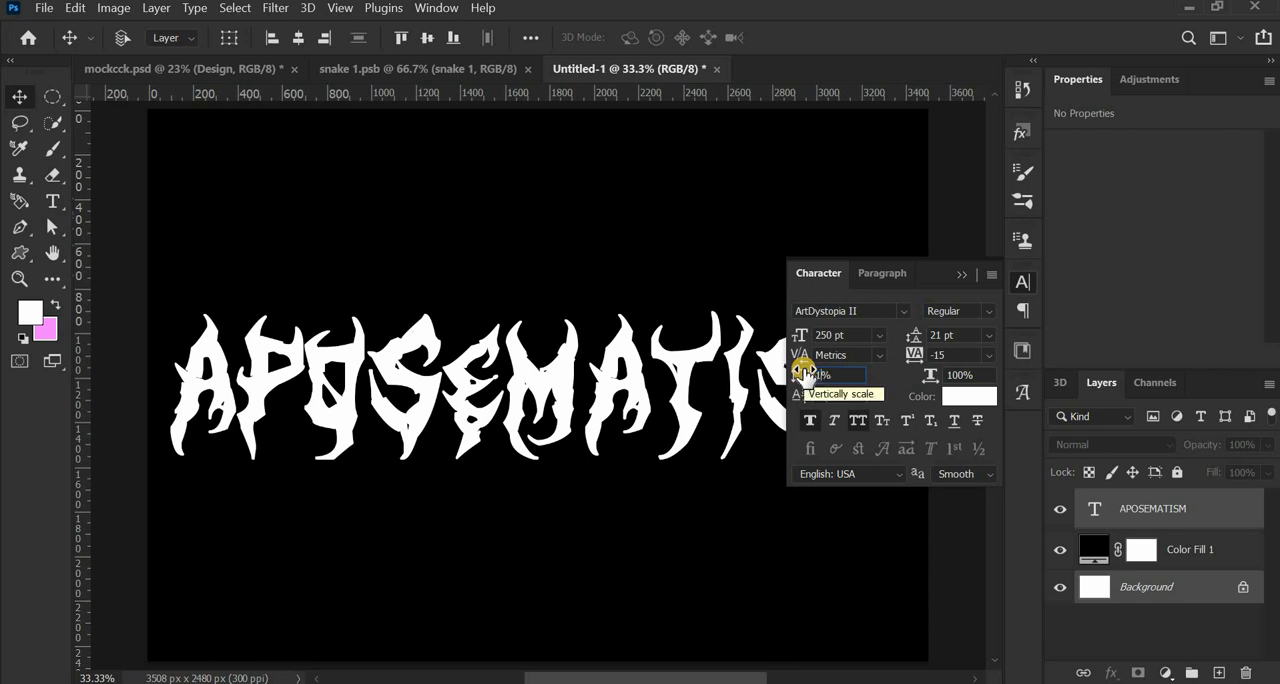
text(40)
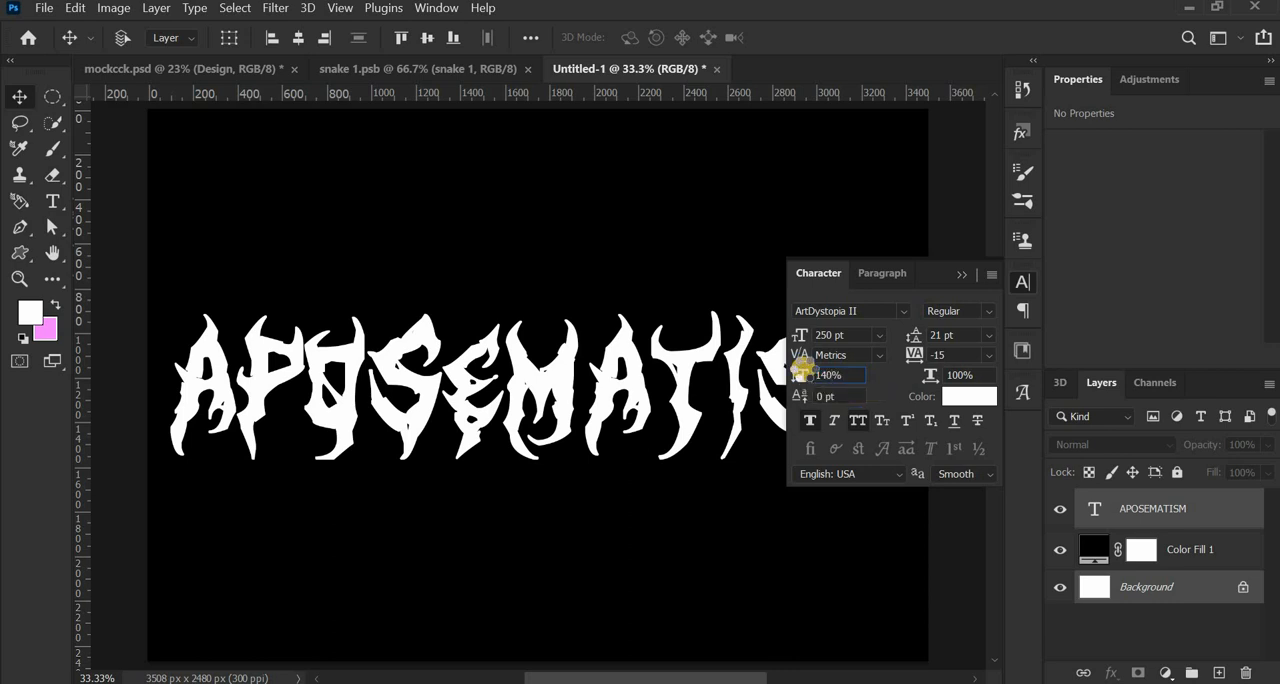
key(Return)
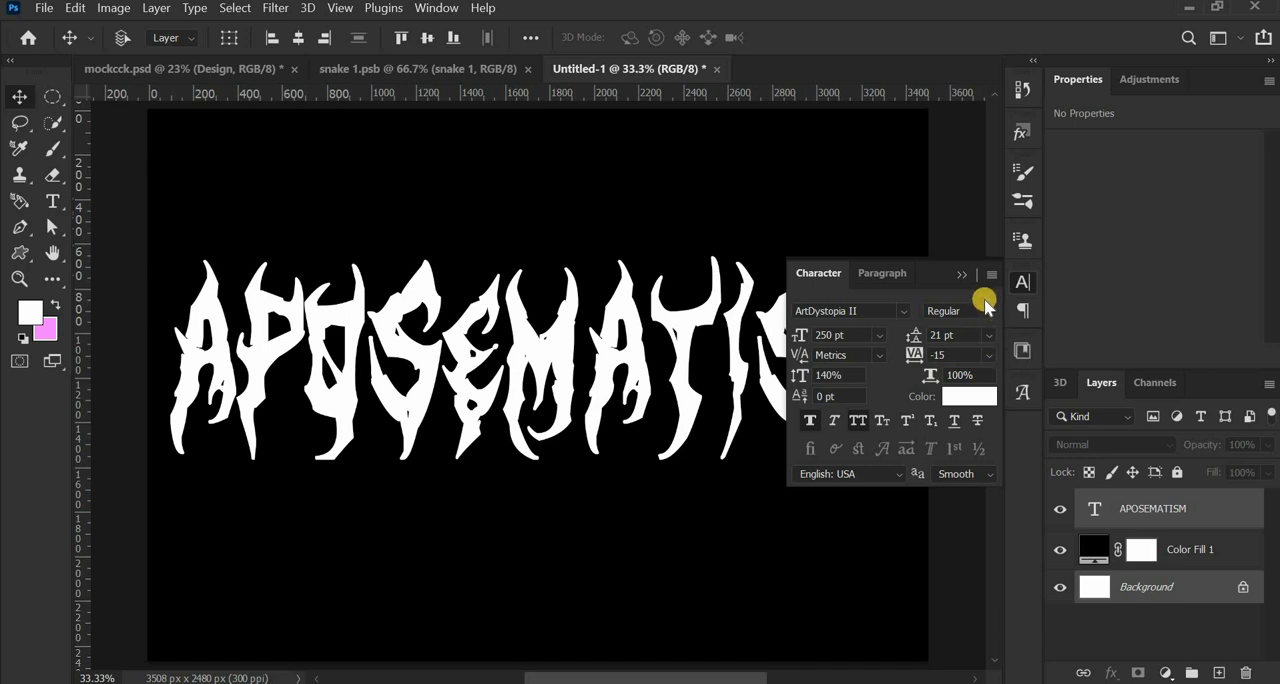
- Turn faux bold off and back on for the APOSEMATISM text to compare the lettering
click(958, 356)
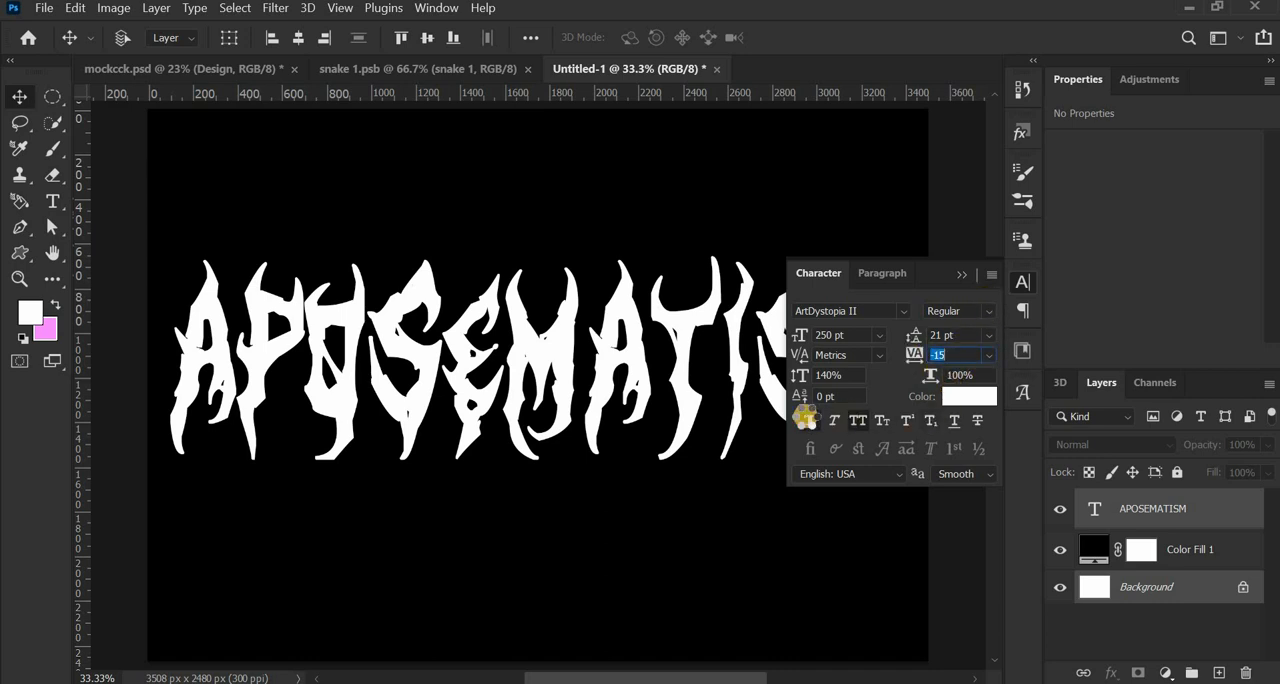
click(806, 419)
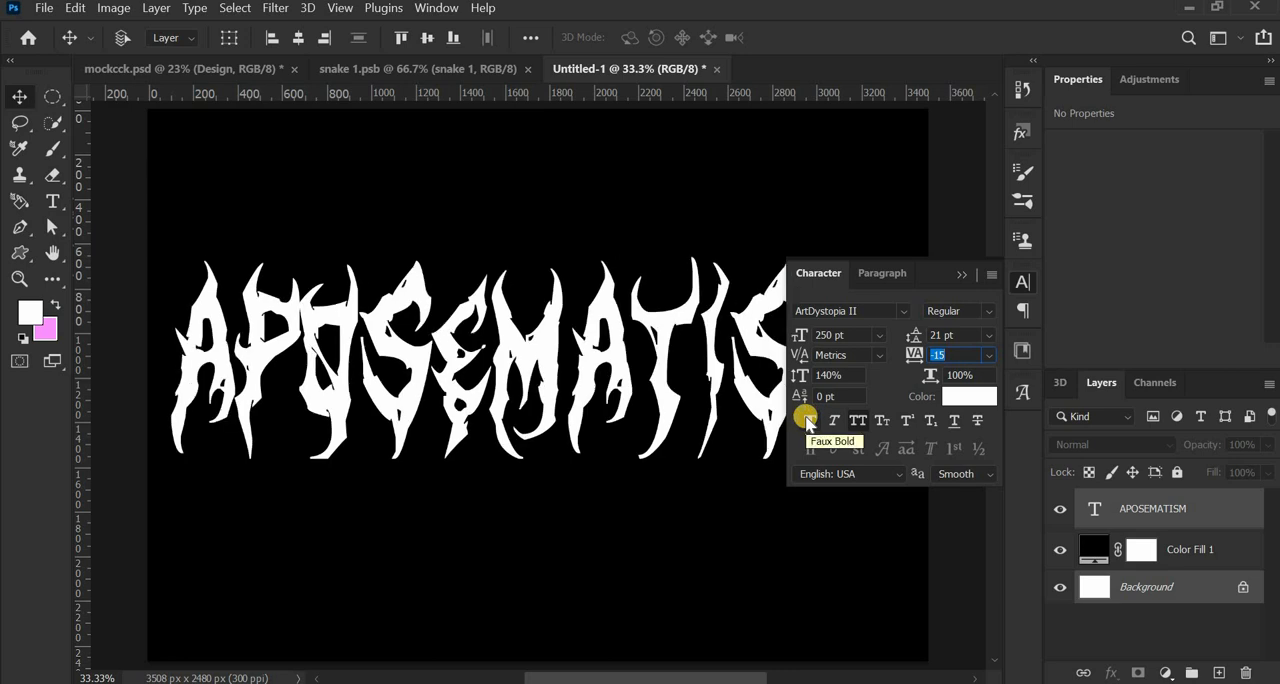
click(806, 419)
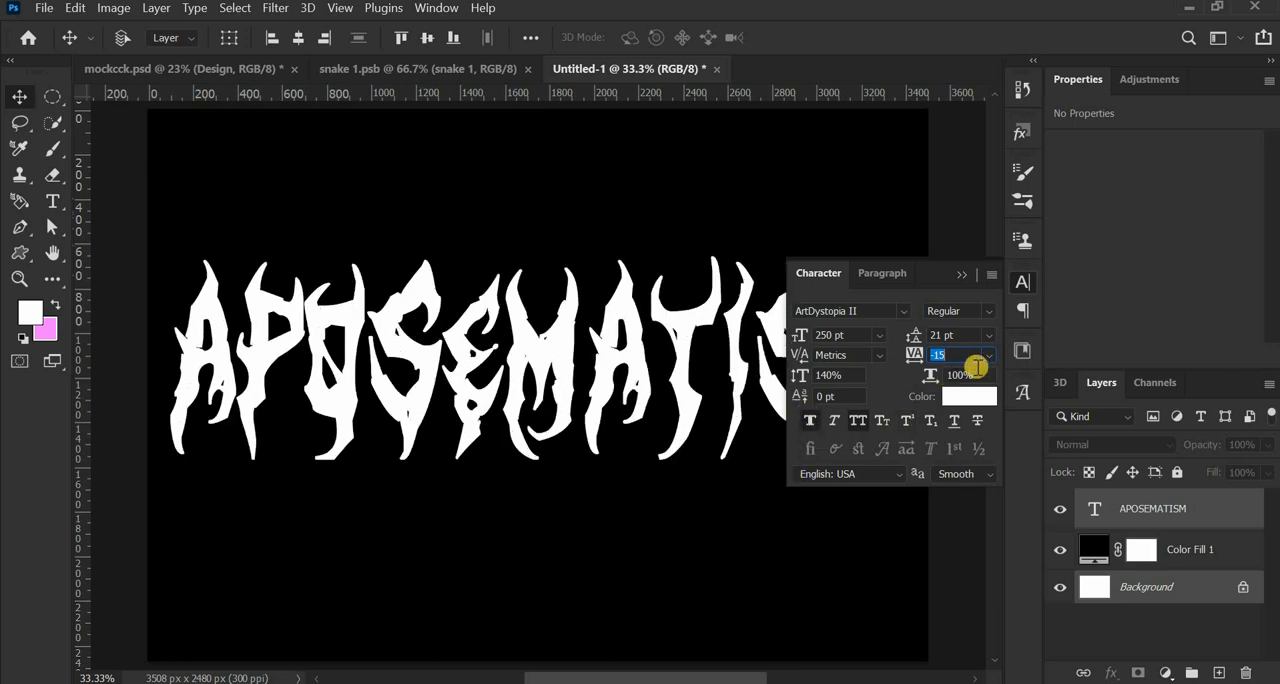
- Turn off faux bold for the APOSEMATISM text and glance at the snake 1.psb document for reference
click(810, 420)
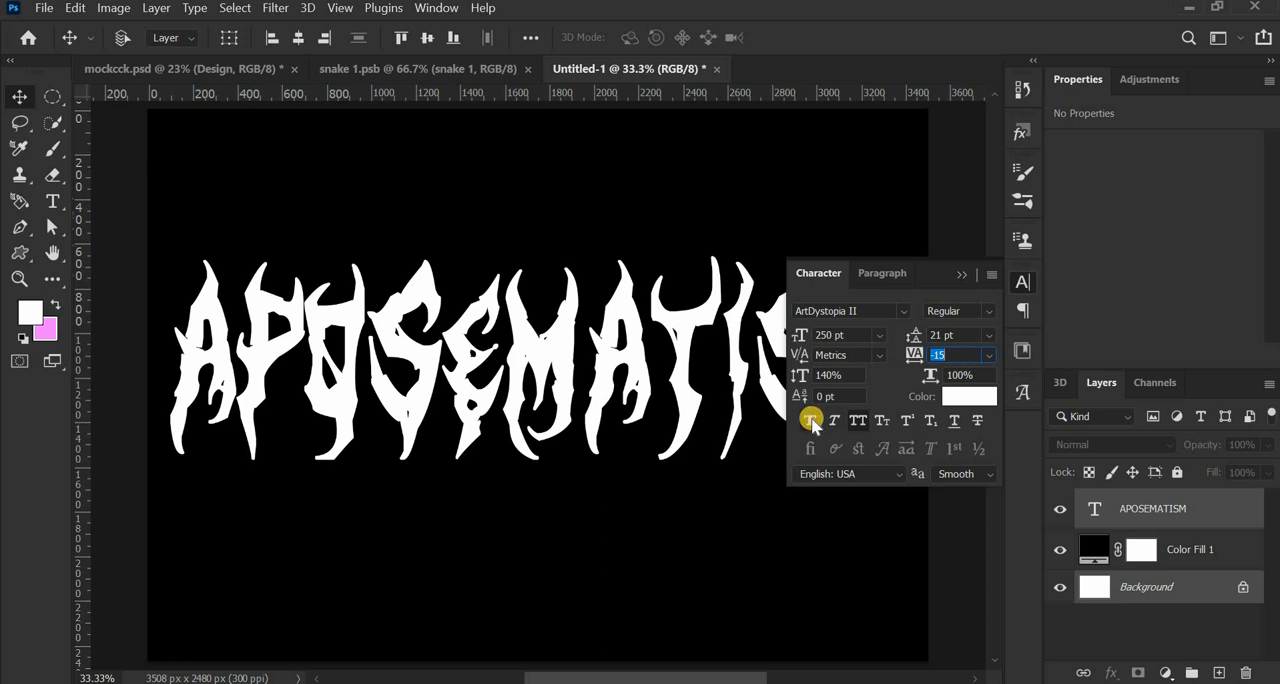
click(958, 278)
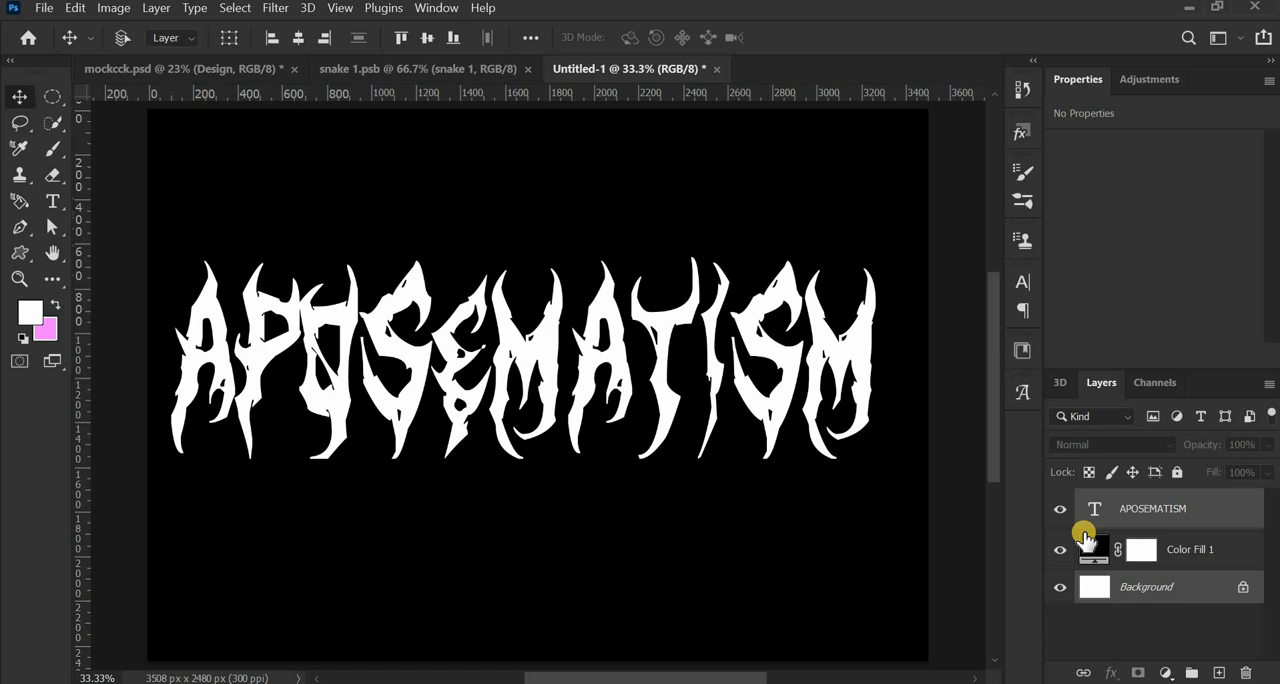
click(398, 72)
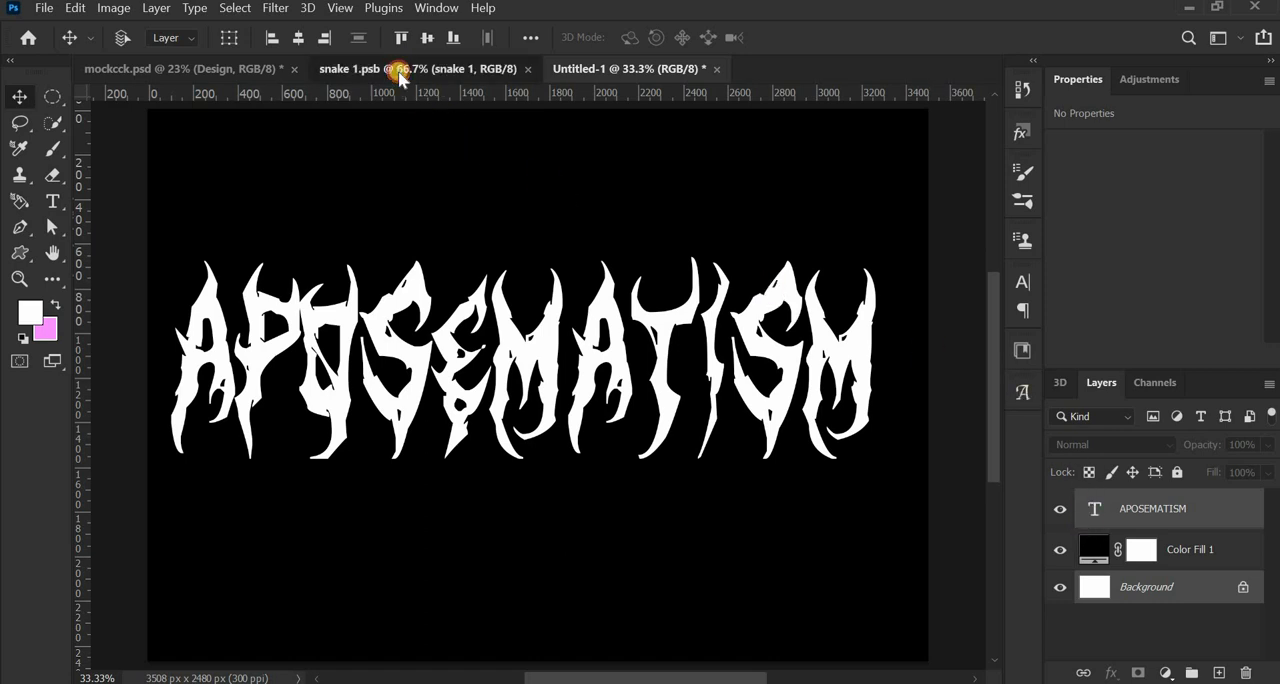
click(648, 68)
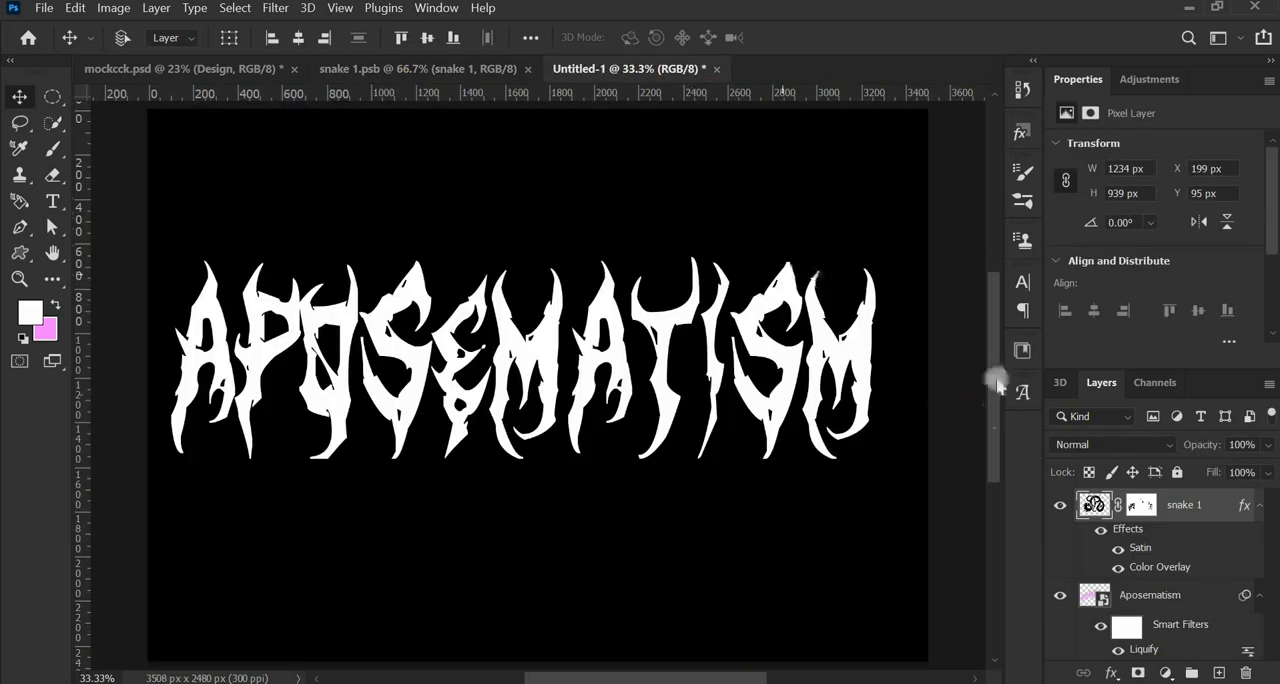
click(1026, 287)
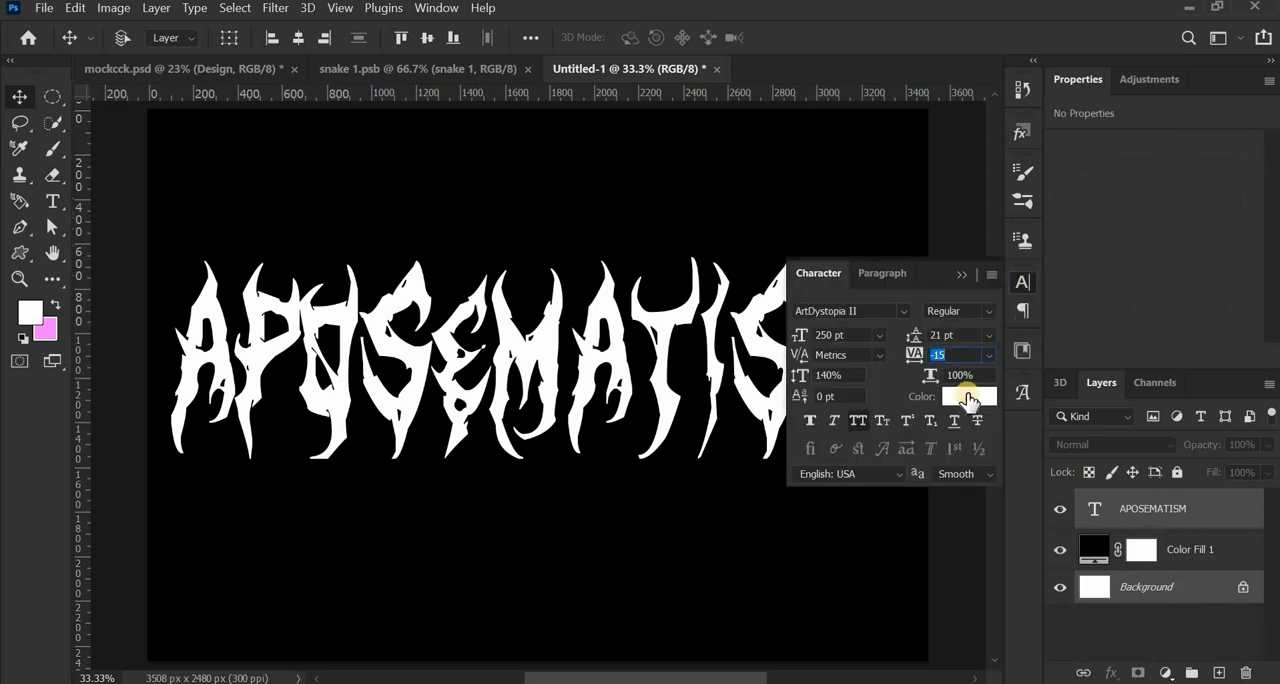
click(969, 398)
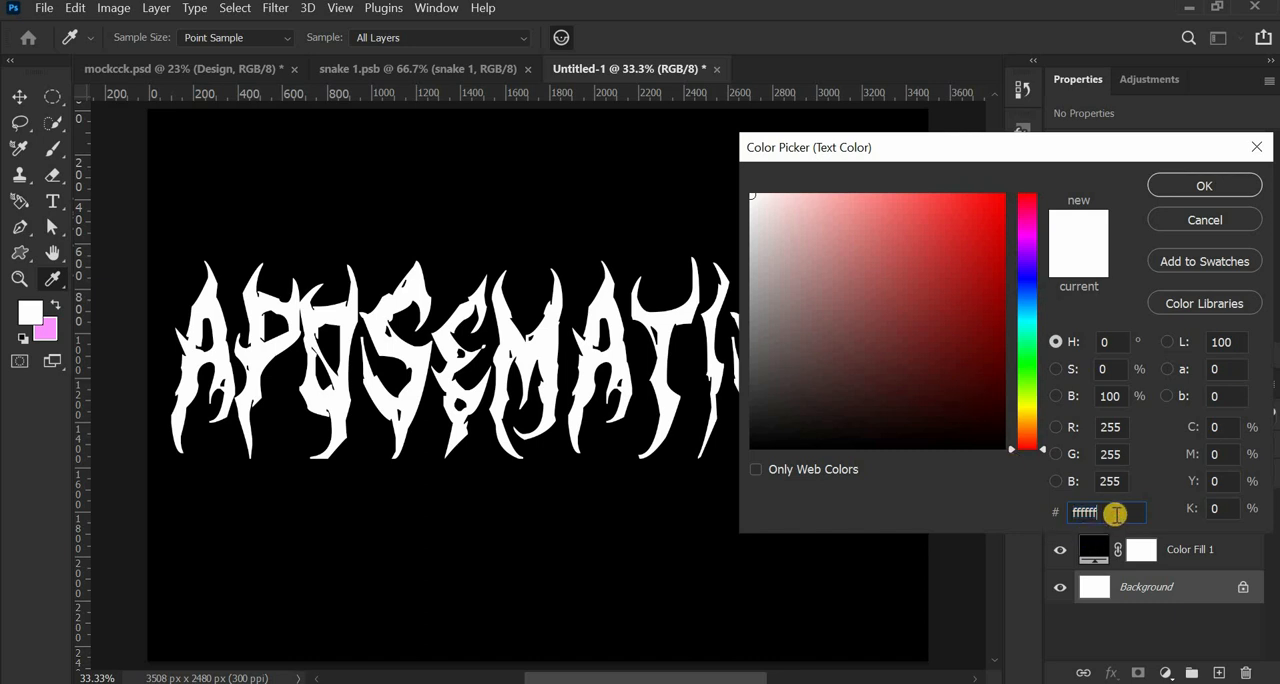
key(BackSpace)
key(BackSpace)
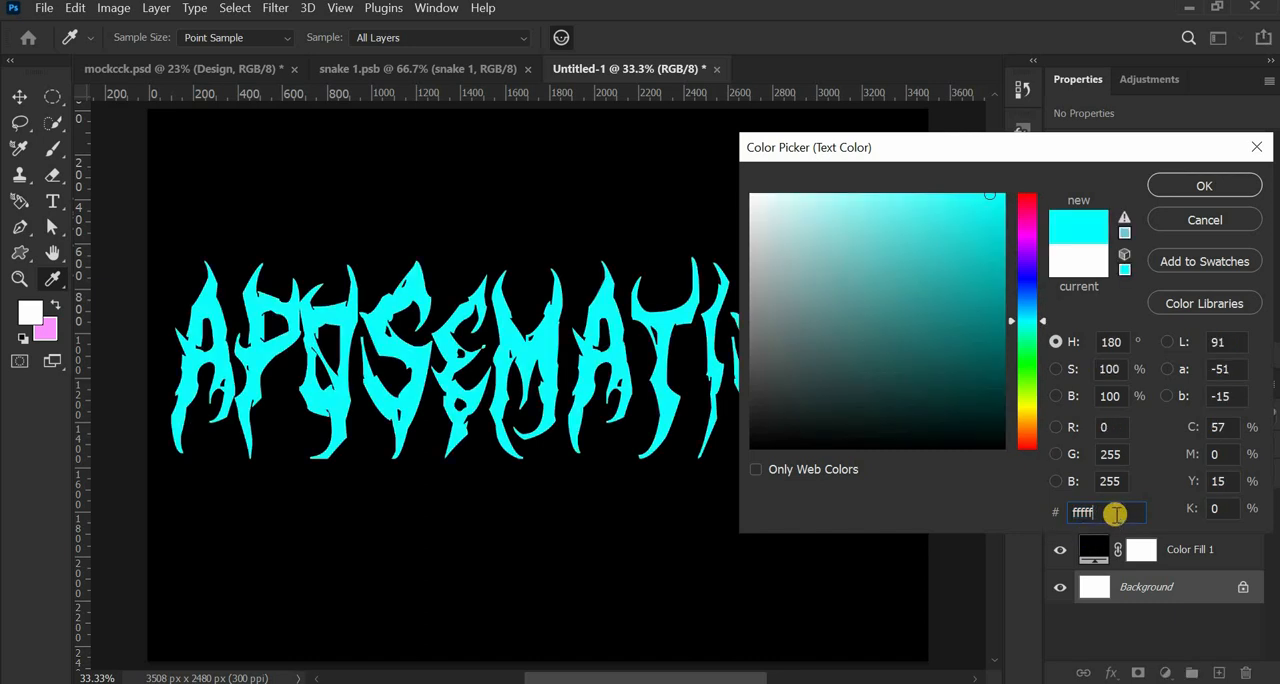
key(BackSpace)
key(BackSpace)
key(BackSpace)
key(BackSpace)
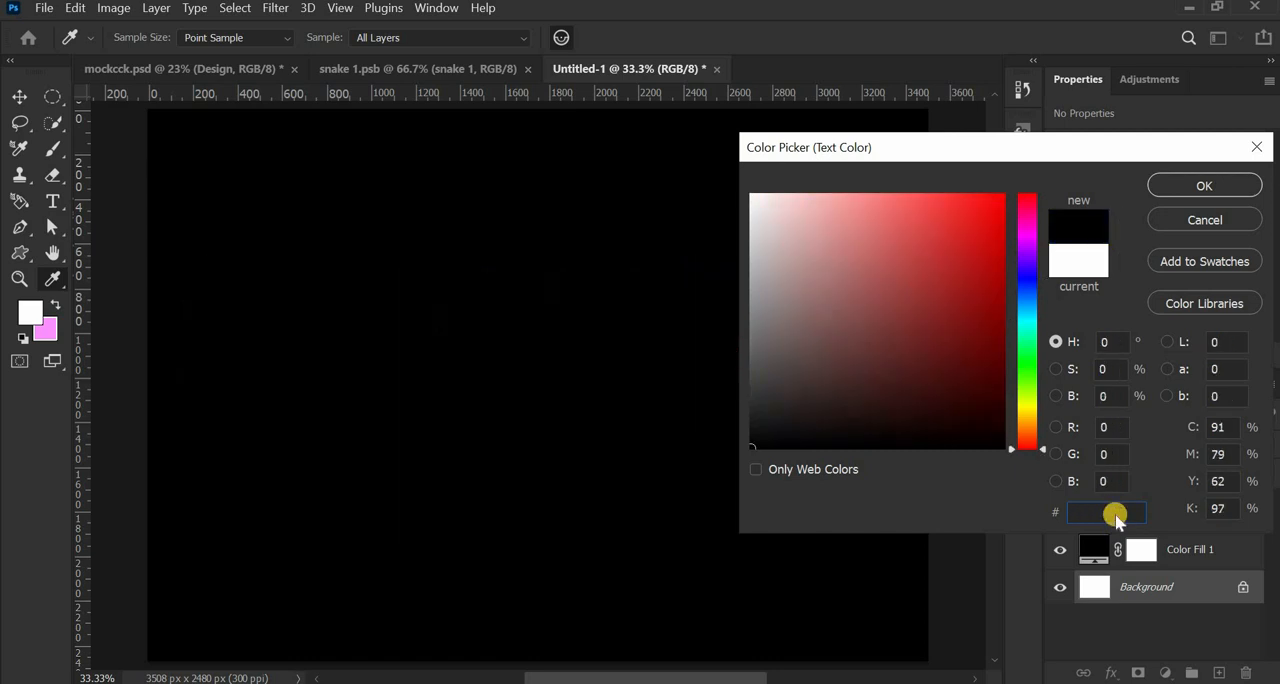
click(1196, 228)
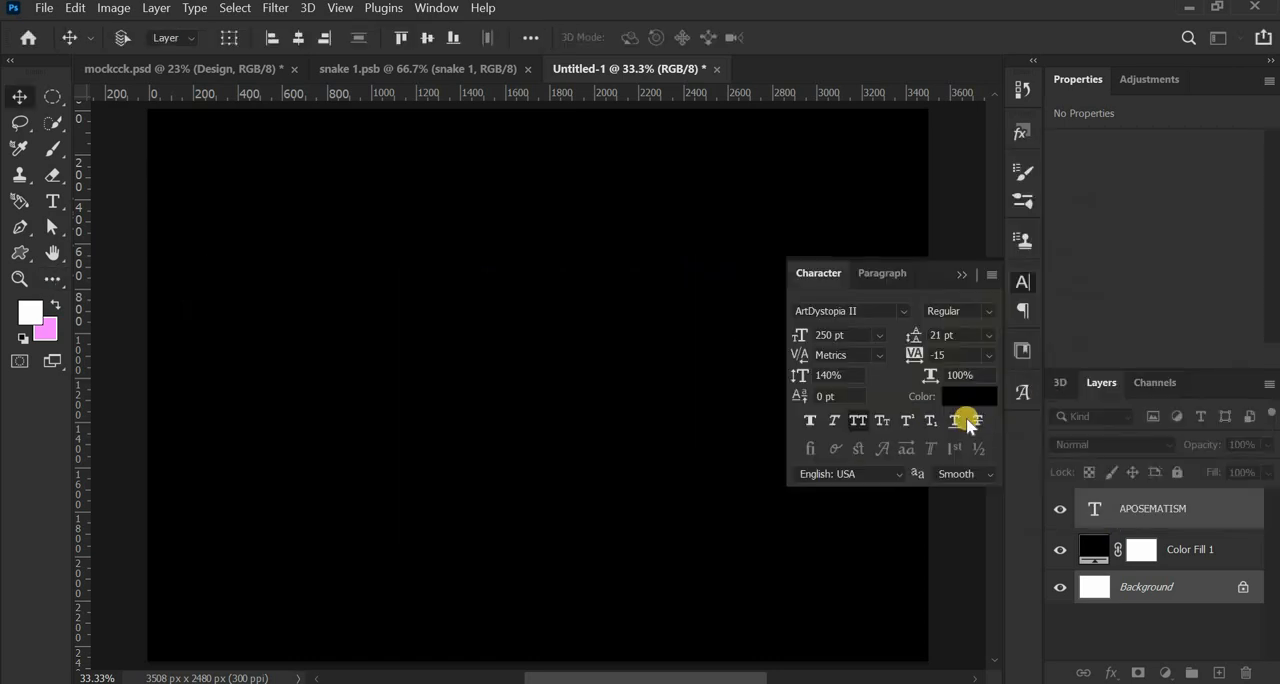
- Set the APOSEMATISM text color to pink, hex fb91ff
click(970, 397)
double_click(1107, 513)
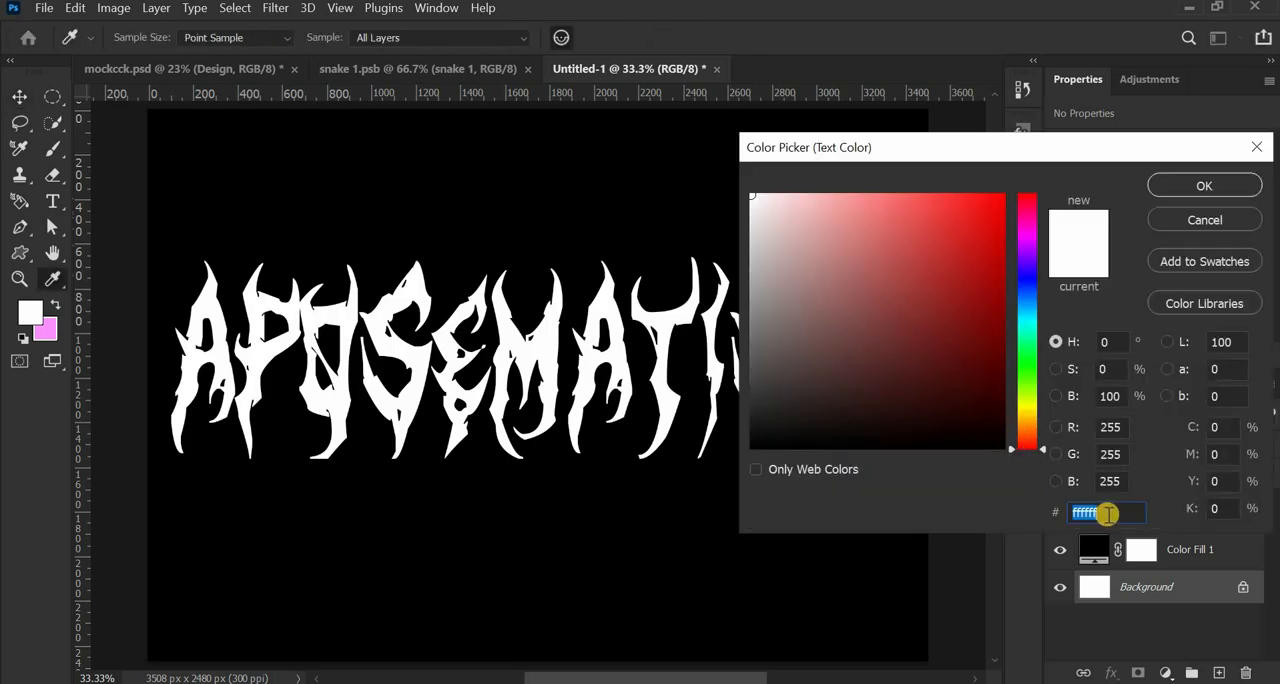
text(f)
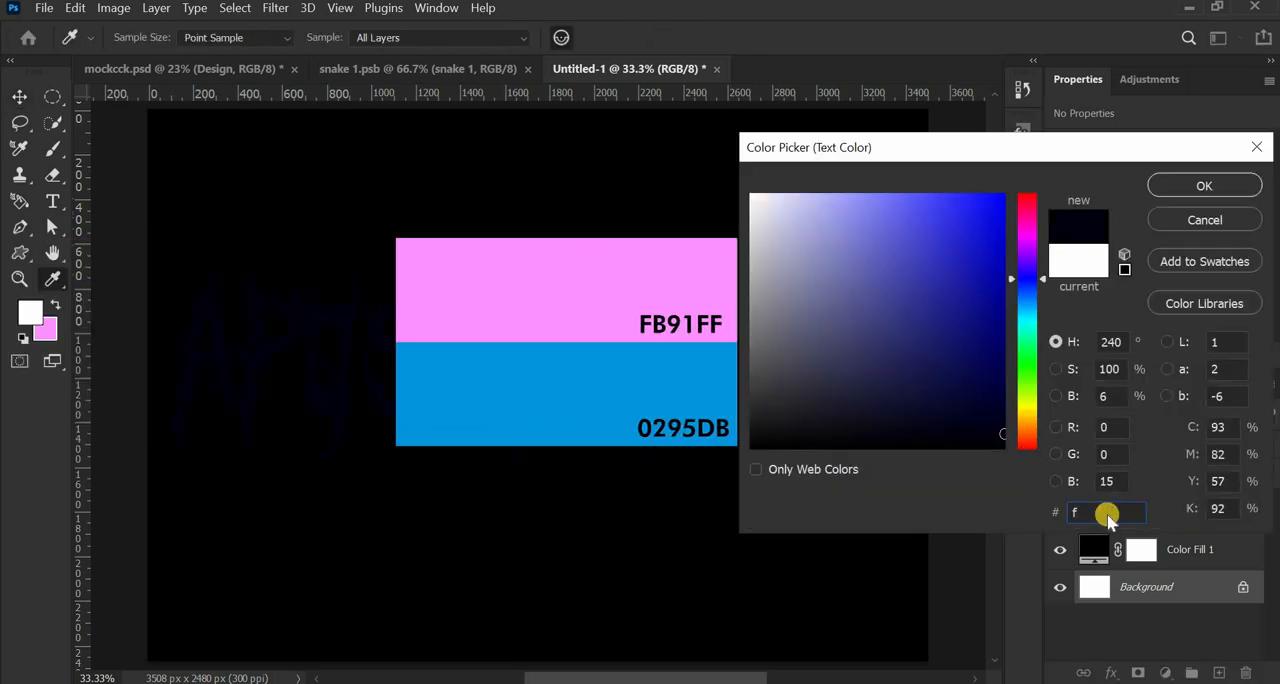
text(b9)
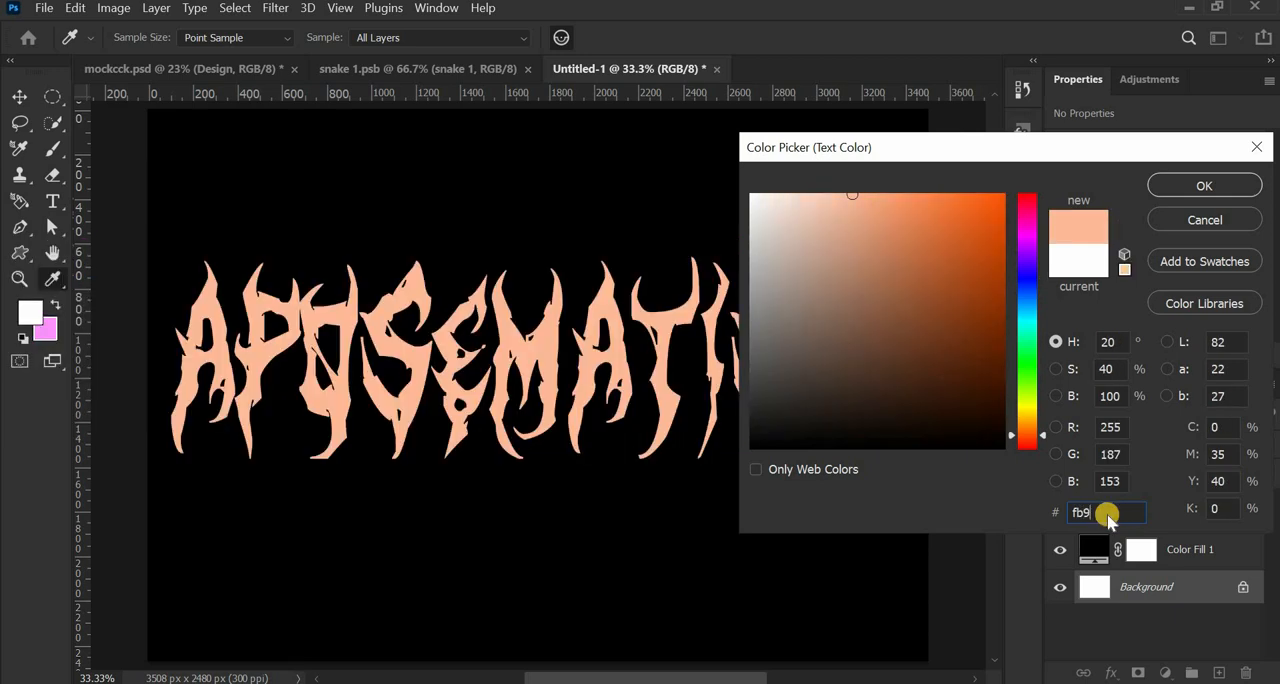
text(1)
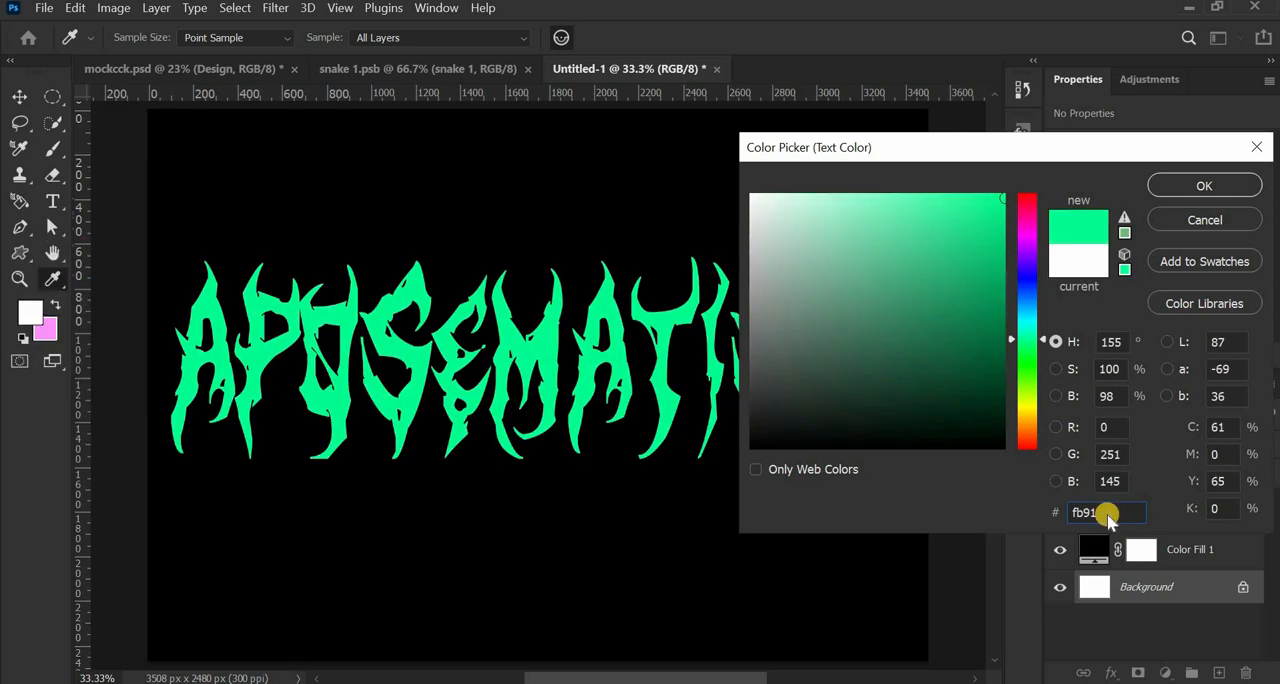
text(ff)
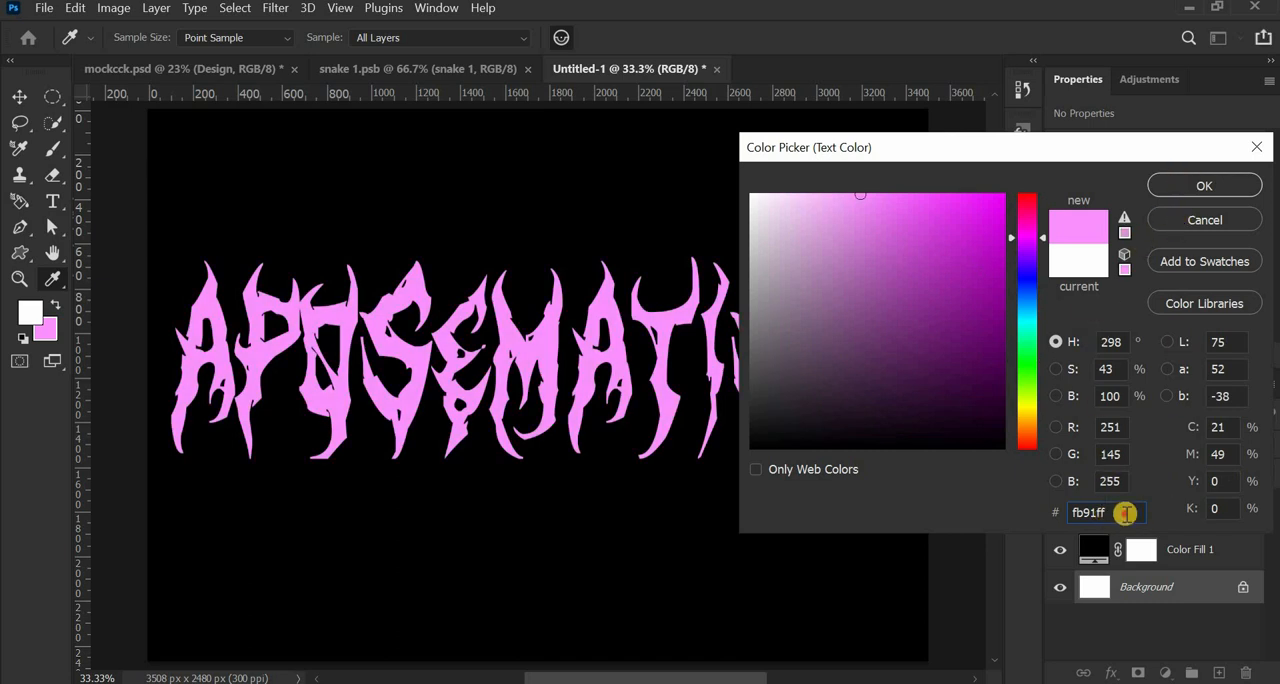
drag(1125, 513, 1000, 514)
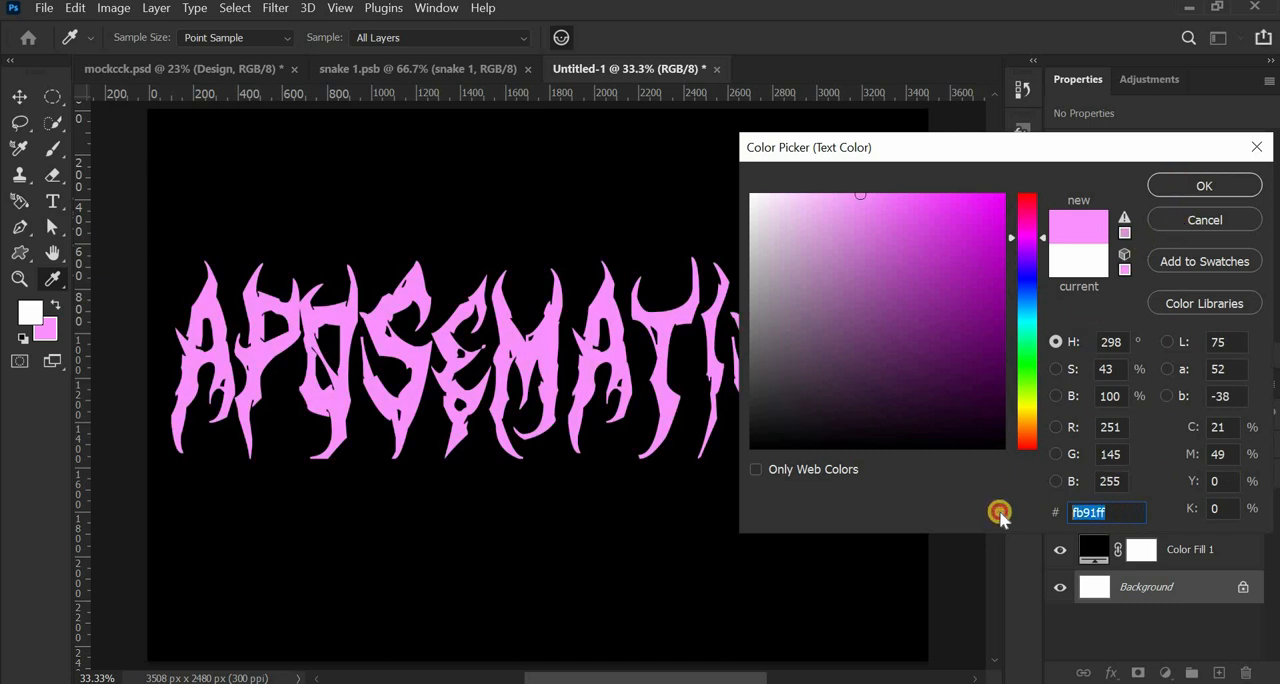
click(1216, 188)
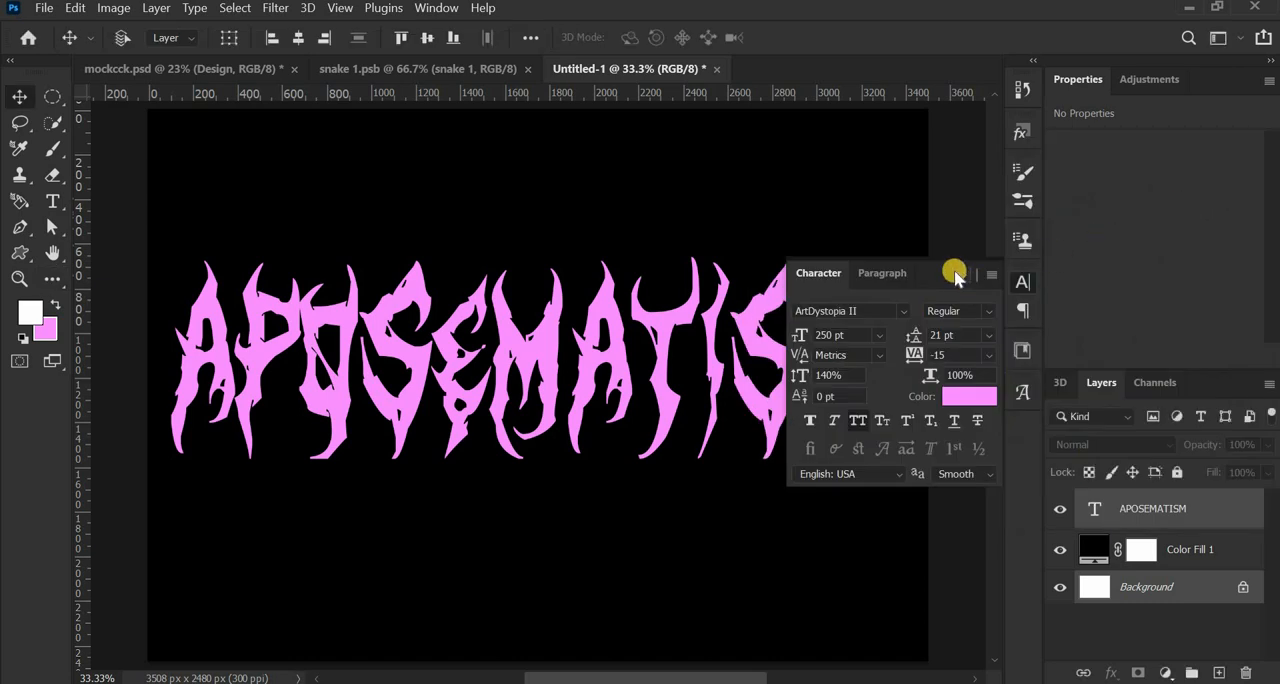
click(954, 270)
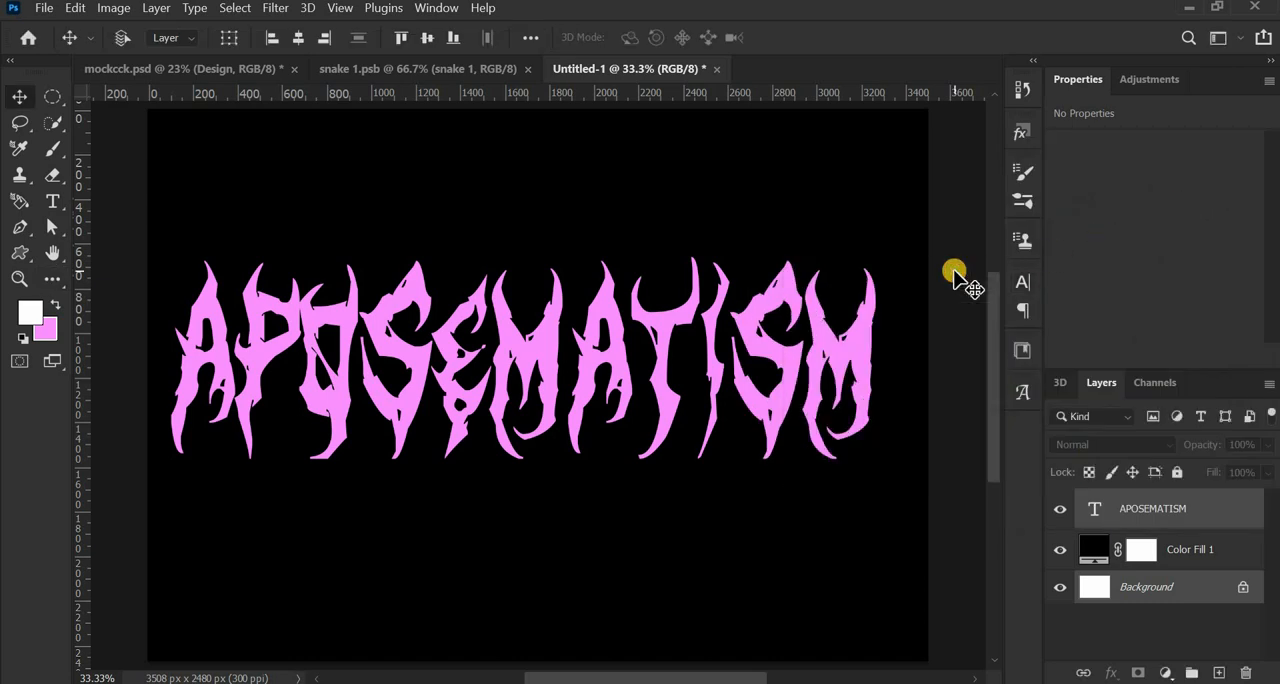
- Convert the APOSEMATISM text layer to a smart object
click(1141, 512)
right_click(1175, 511)
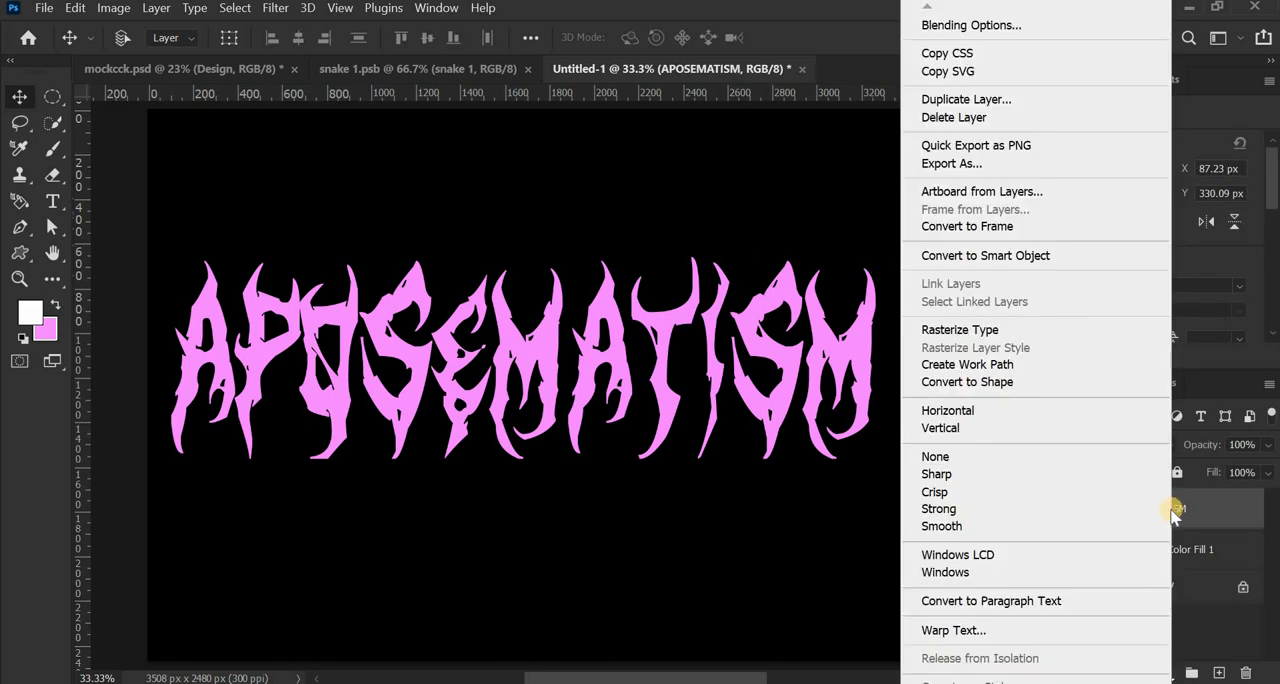
click(1003, 258)
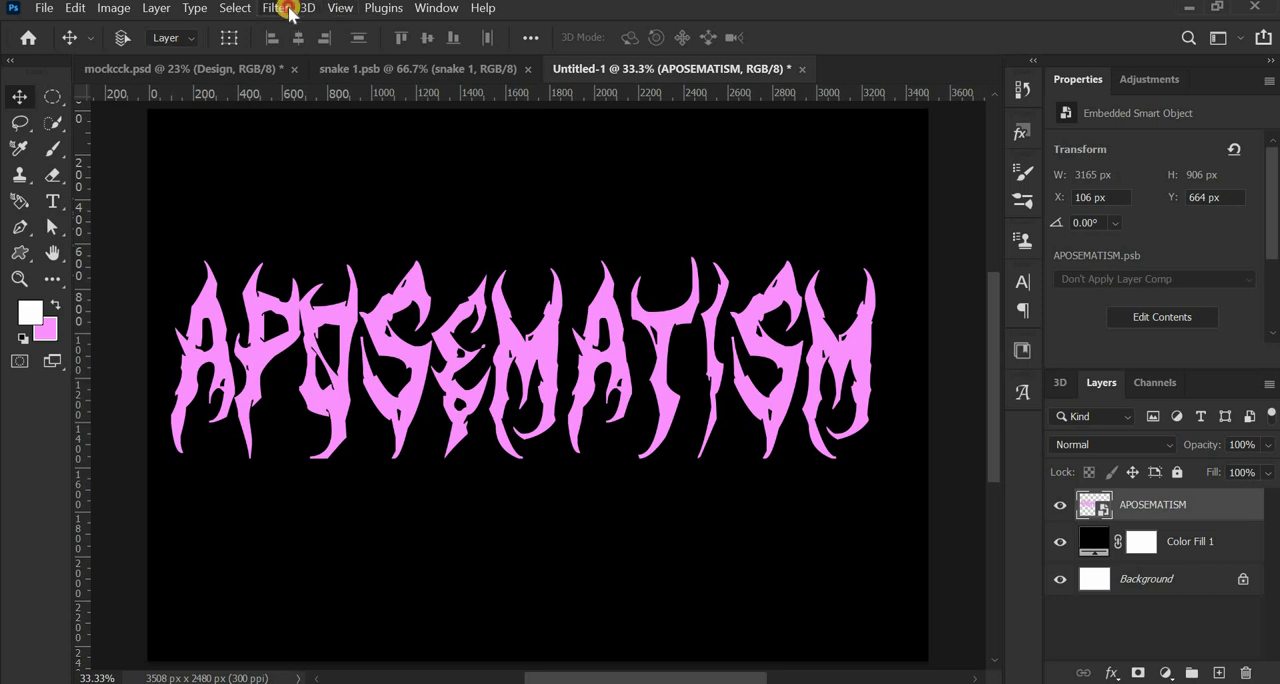
- Open Liquify on the APOSEMATISM layer and push the middle letters upward into an arch with large Forward Warp brushes, including sizes 2132 and 3323
click(288, 10)
click(334, 184)
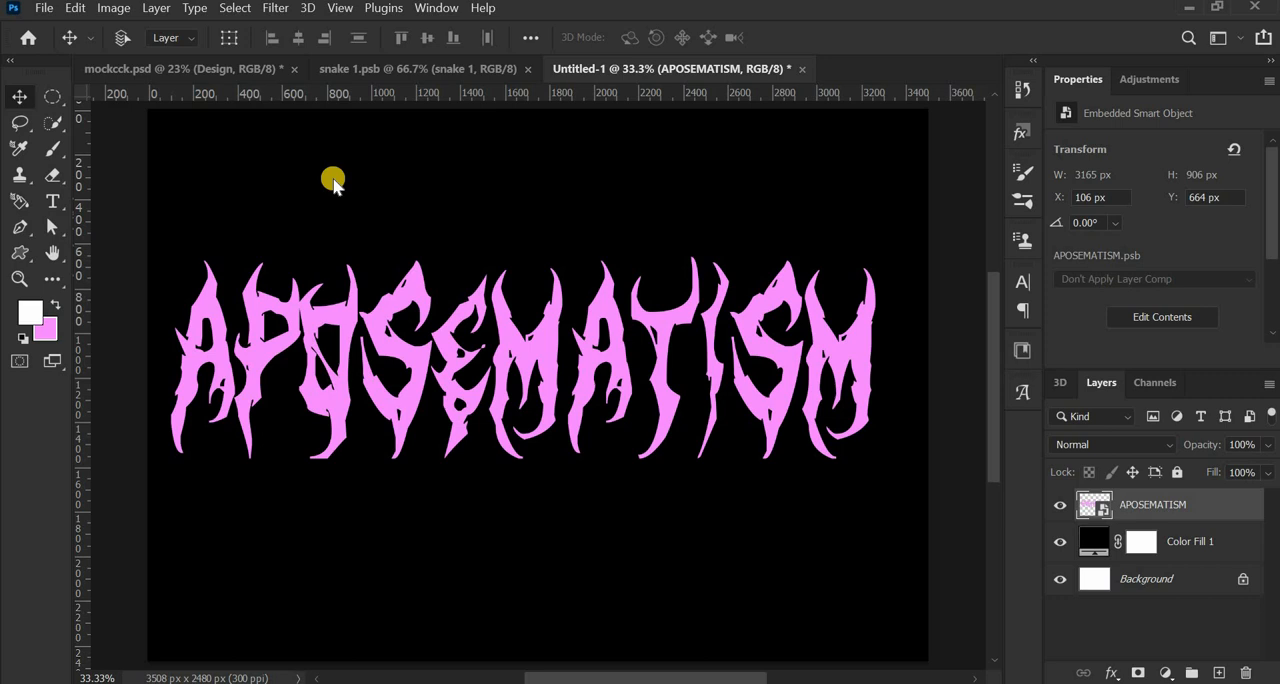
key(ctrl+shift+x)
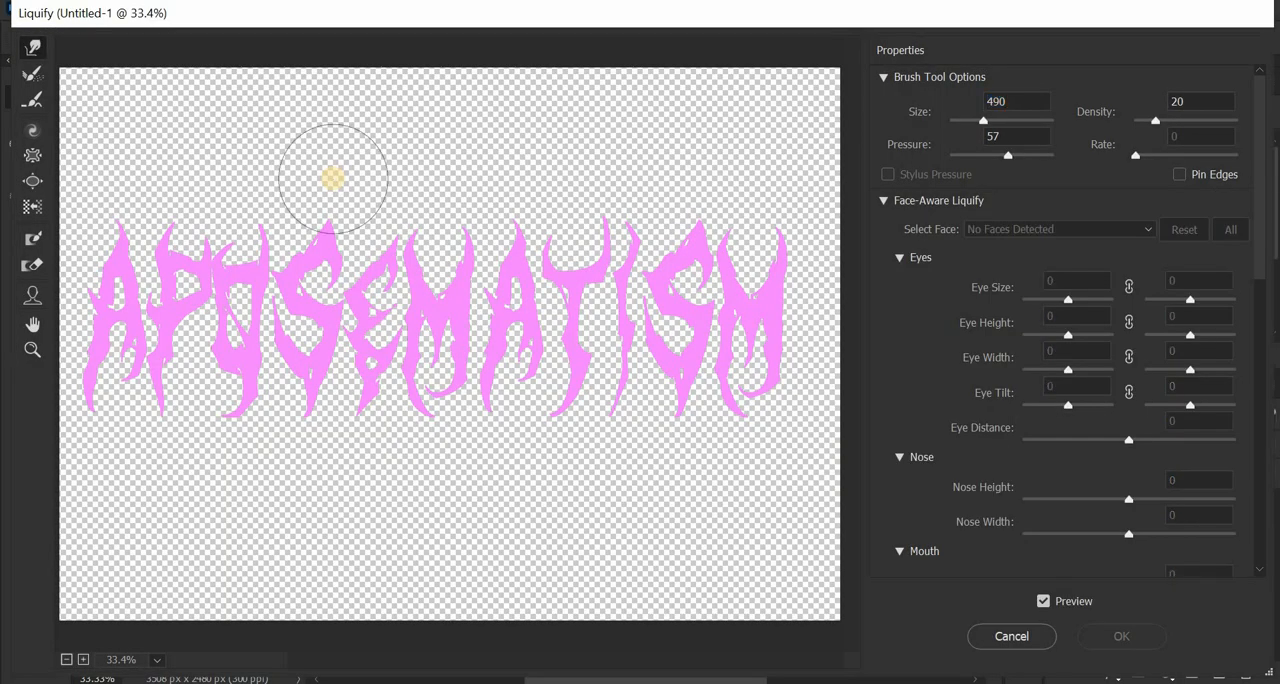
mouse_move(390, 226)
mouse_down()
mouse_move(552, 257)
mouse_move(612, 250)
mouse_up()
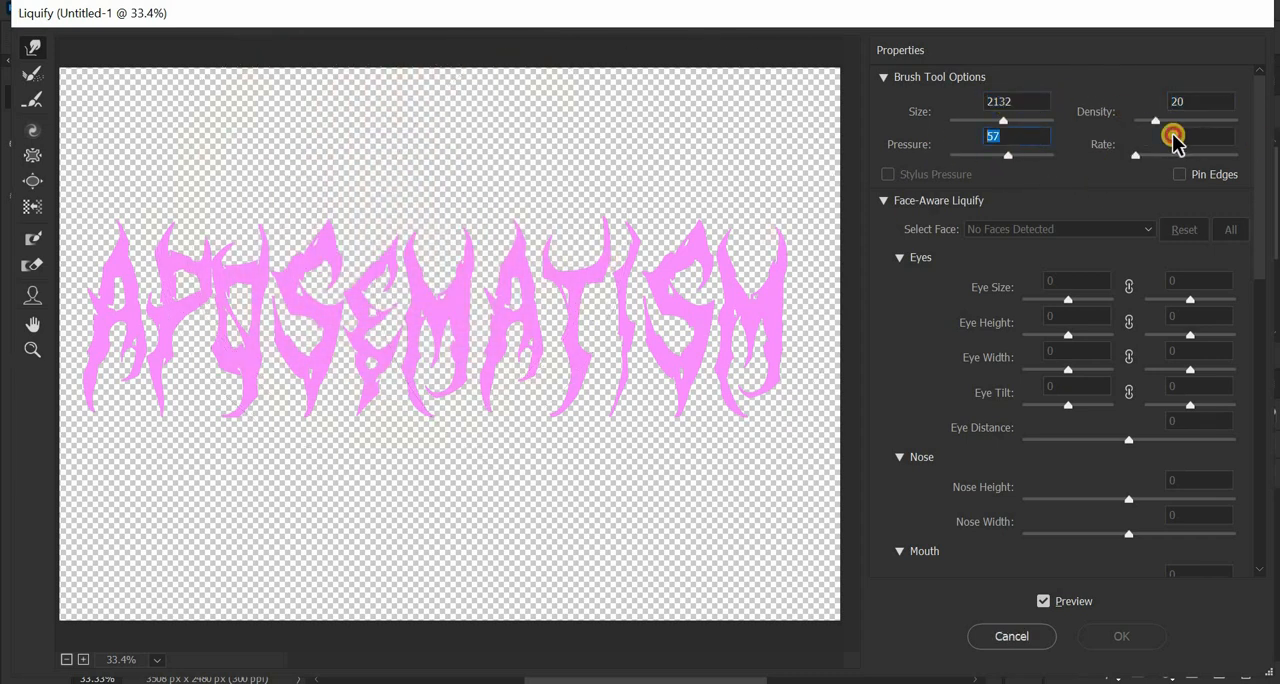
click(30, 48)
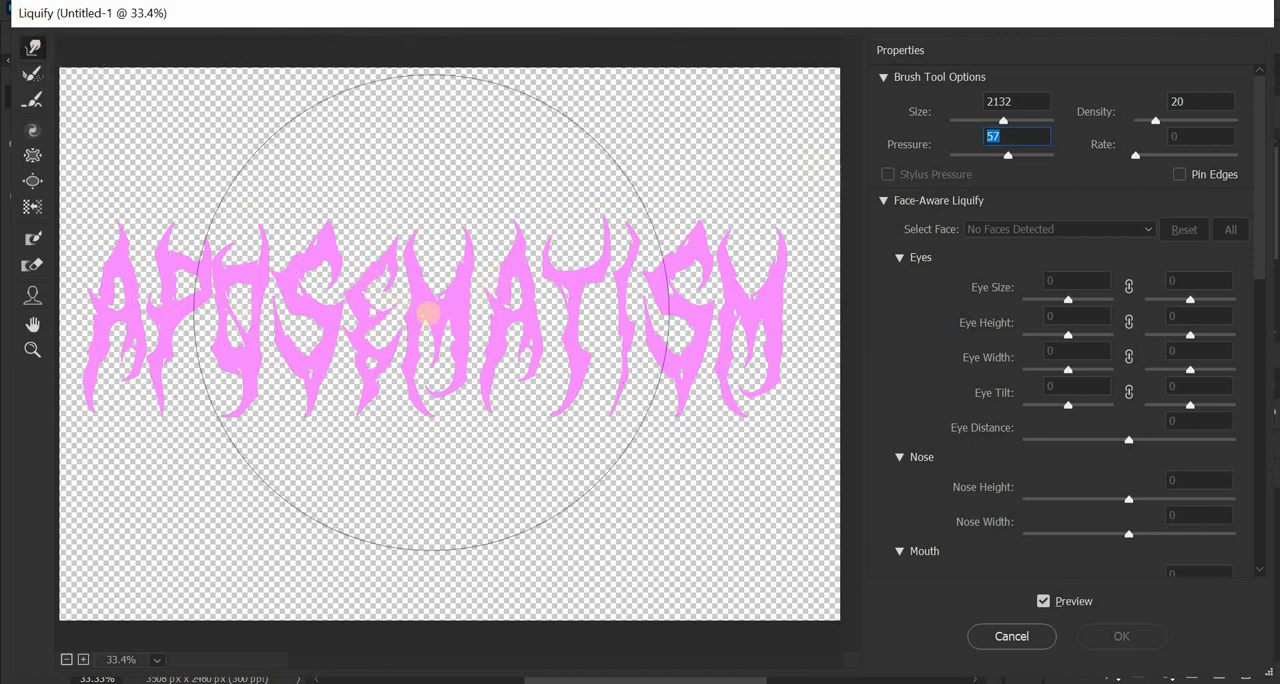
mouse_move(428, 313)
mouse_down()
mouse_move(420, 294)
mouse_move(463, 289)
mouse_move(456, 256)
mouse_up()
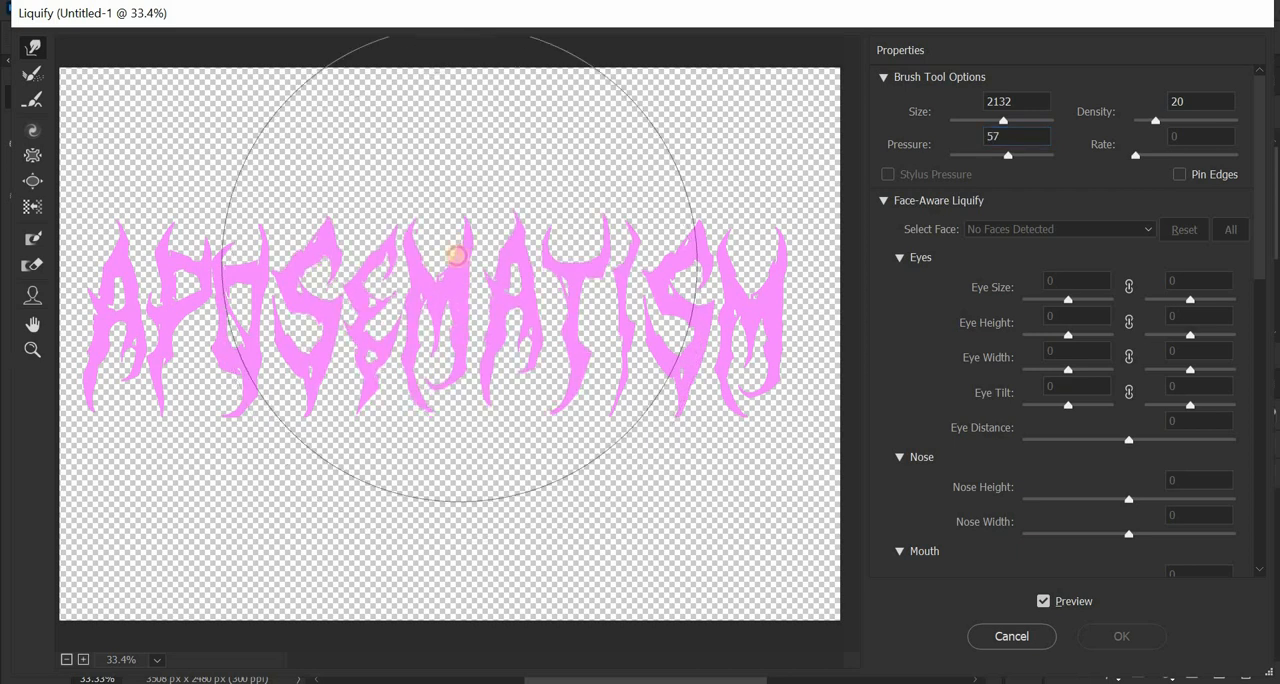
alt+drag(402, 289, 571, 328)
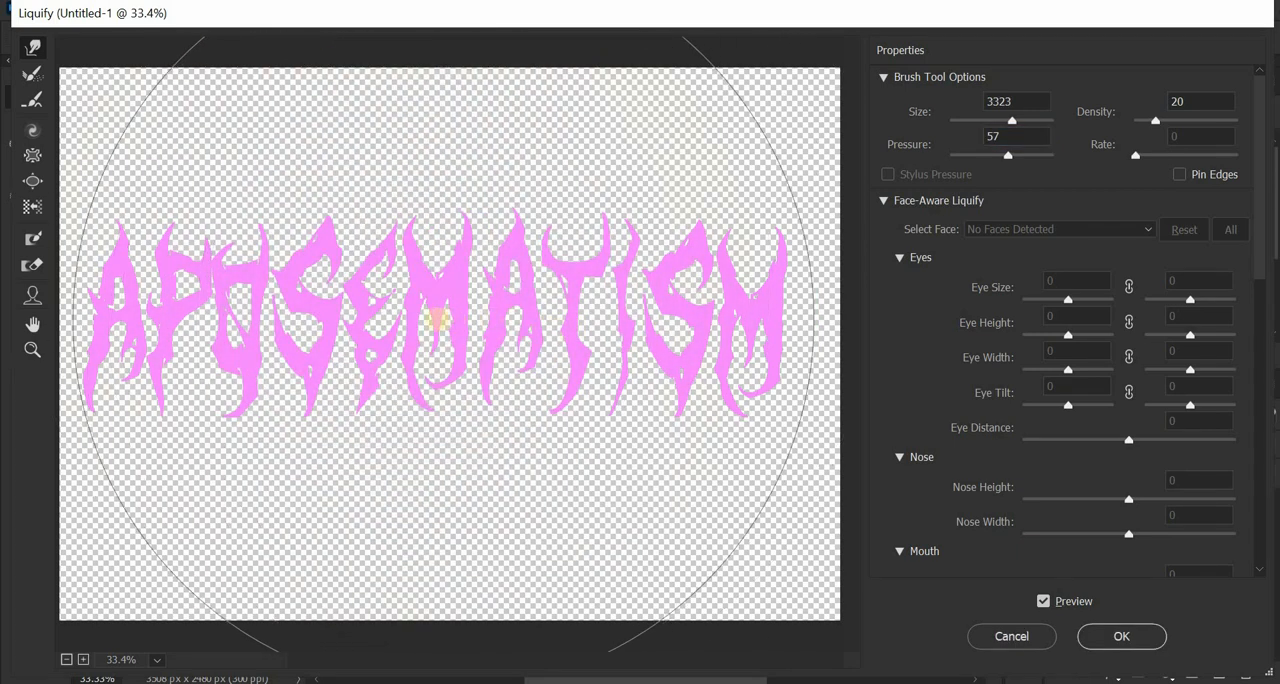
mouse_move(435, 318)
mouse_down()
mouse_move(440, 271)
mouse_move(461, 277)
mouse_move(431, 296)
mouse_move(431, 279)
mouse_move(451, 312)
mouse_move(469, 250)
mouse_move(536, 237)
mouse_move(540, 199)
mouse_move(404, 220)
mouse_move(383, 214)
mouse_move(378, 180)
mouse_move(340, 198)
mouse_move(331, 179)
mouse_move(490, 232)
mouse_move(492, 215)
mouse_move(441, 225)
mouse_move(437, 200)
mouse_move(433, 243)
mouse_move(457, 309)
mouse_move(226, 318)
mouse_up()
mouse_move(439, 246)
mouse_down()
mouse_move(509, 243)
mouse_move(466, 181)
mouse_move(468, 132)
mouse_move(408, 140)
mouse_move(404, 111)
mouse_move(426, 215)
mouse_move(448, 200)
mouse_move(533, 268)
mouse_move(605, 232)
mouse_move(608, 205)
mouse_move(618, 225)
mouse_move(396, 236)
mouse_move(268, 180)
mouse_up()
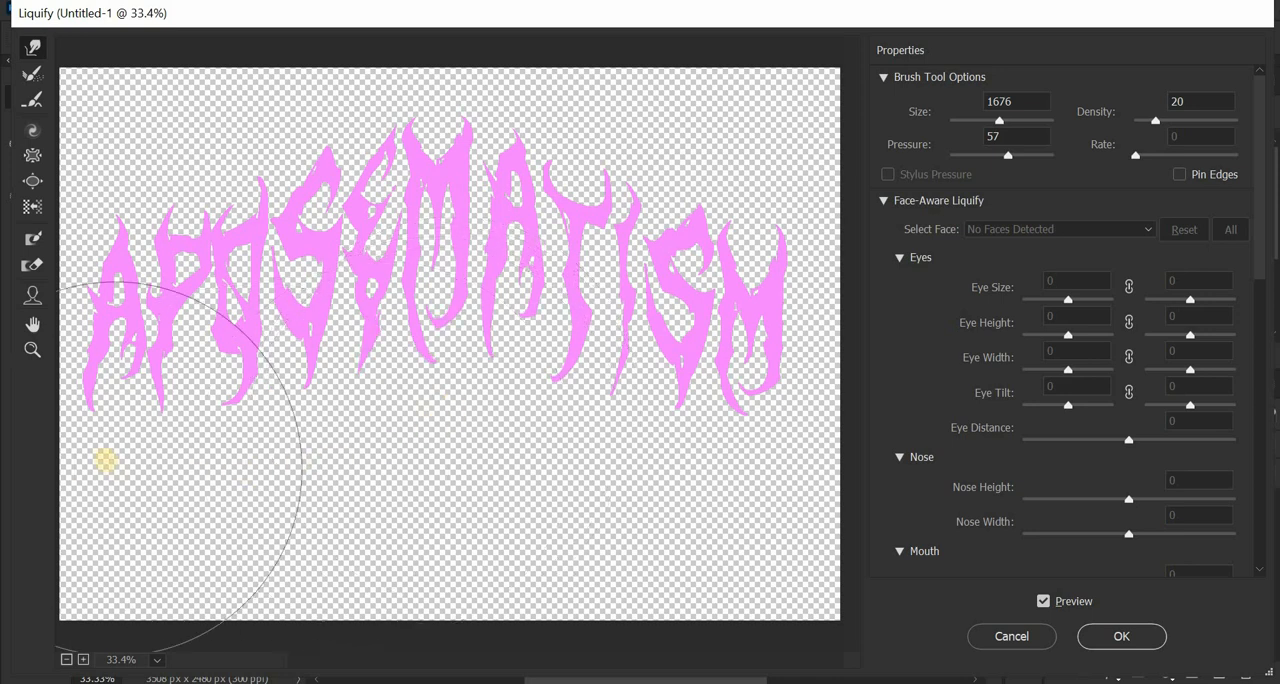
- Pull the lower tips of the first A, the P and the final M downward with a 1074 Forward Warp brush
drag(127, 443, 22, 445)
alt+right_click(175, 434)
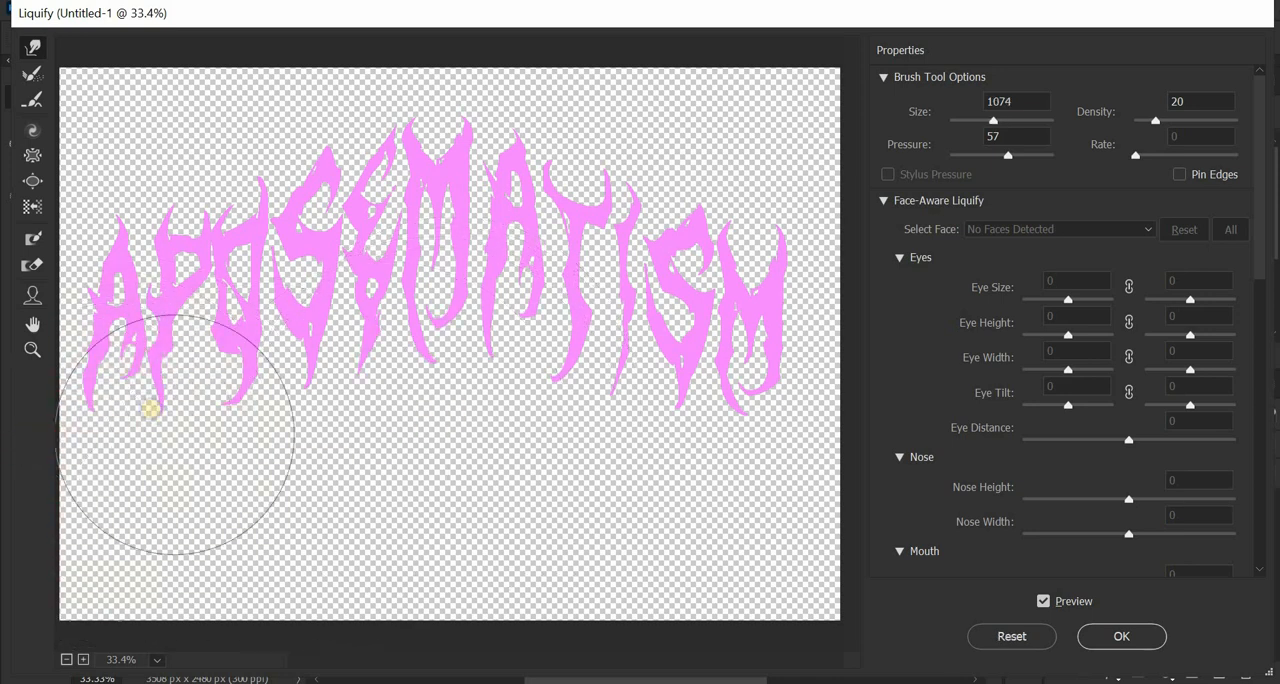
drag(137, 383, 114, 457)
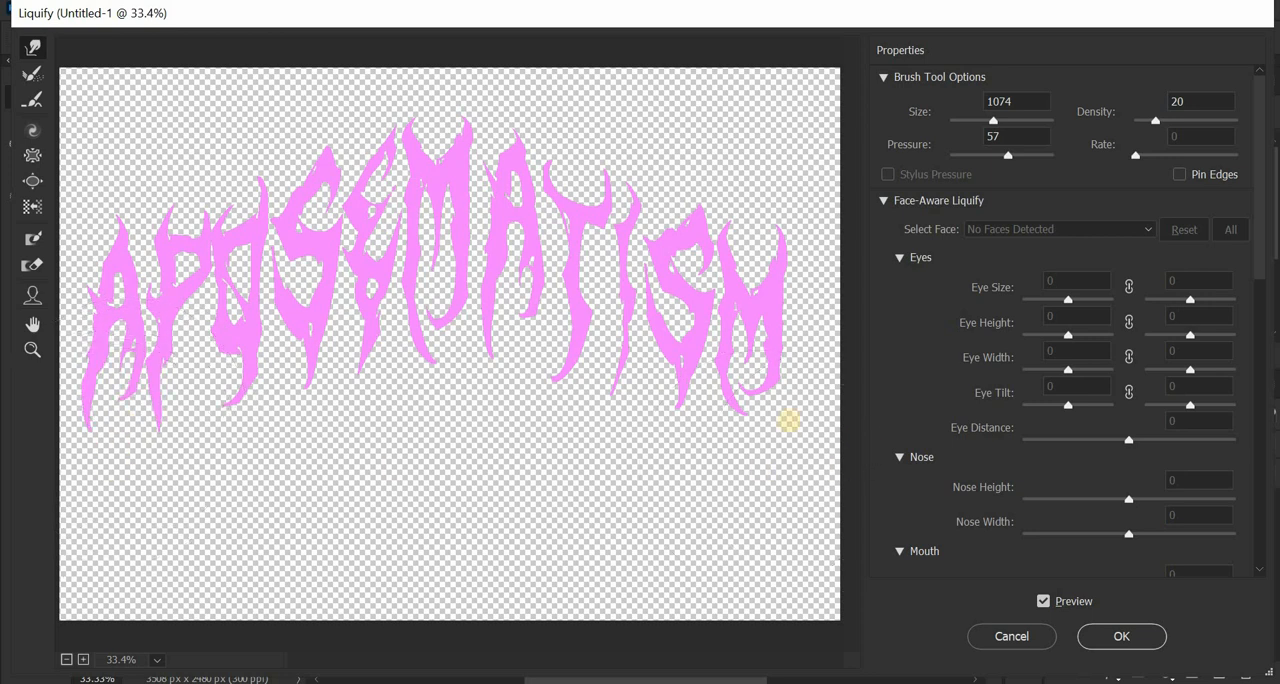
drag(751, 398, 750, 421)
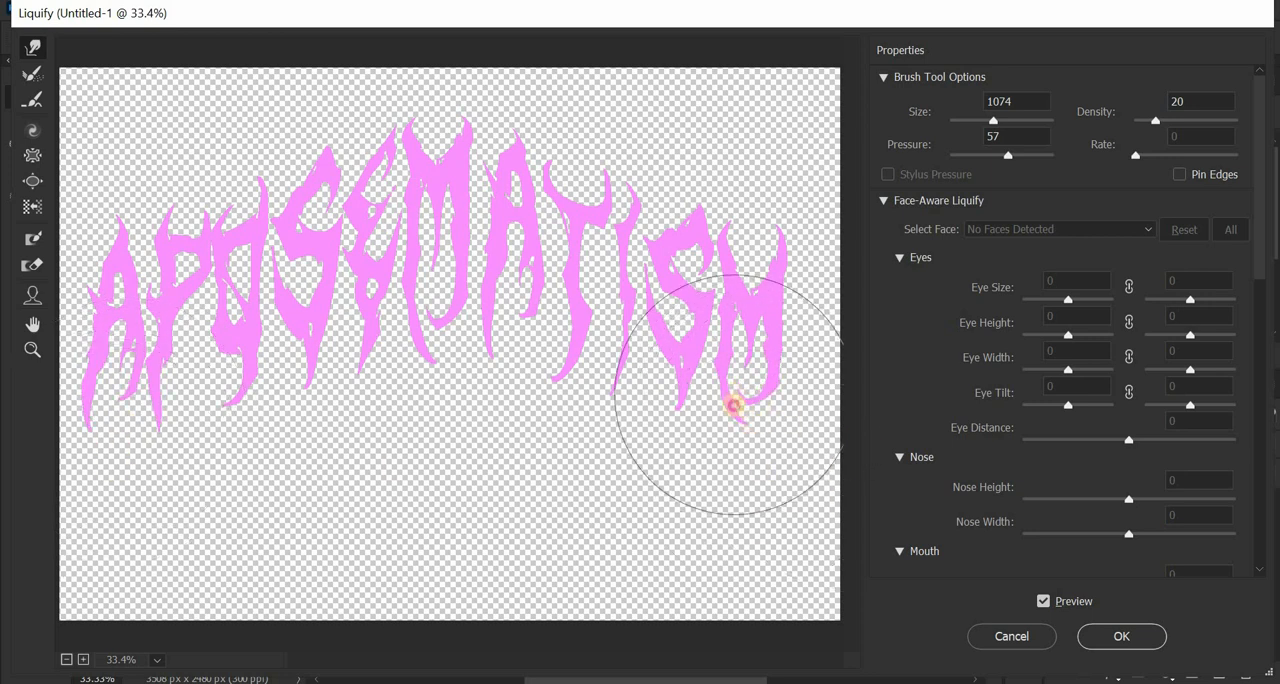
mouse_move(471, 115)
mouse_down()
mouse_move(466, 76)
mouse_move(409, 123)
mouse_move(415, 92)
mouse_move(441, 157)
mouse_up()
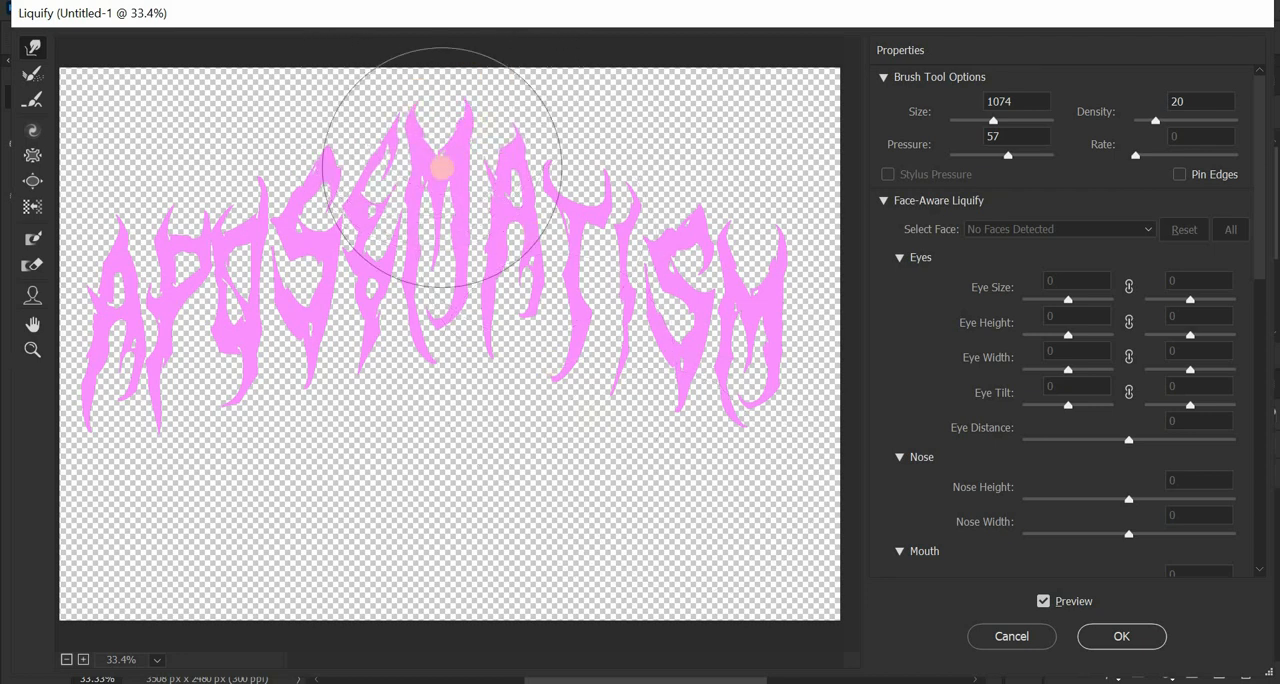
key(ctrl+space)
key(ctrl+z)
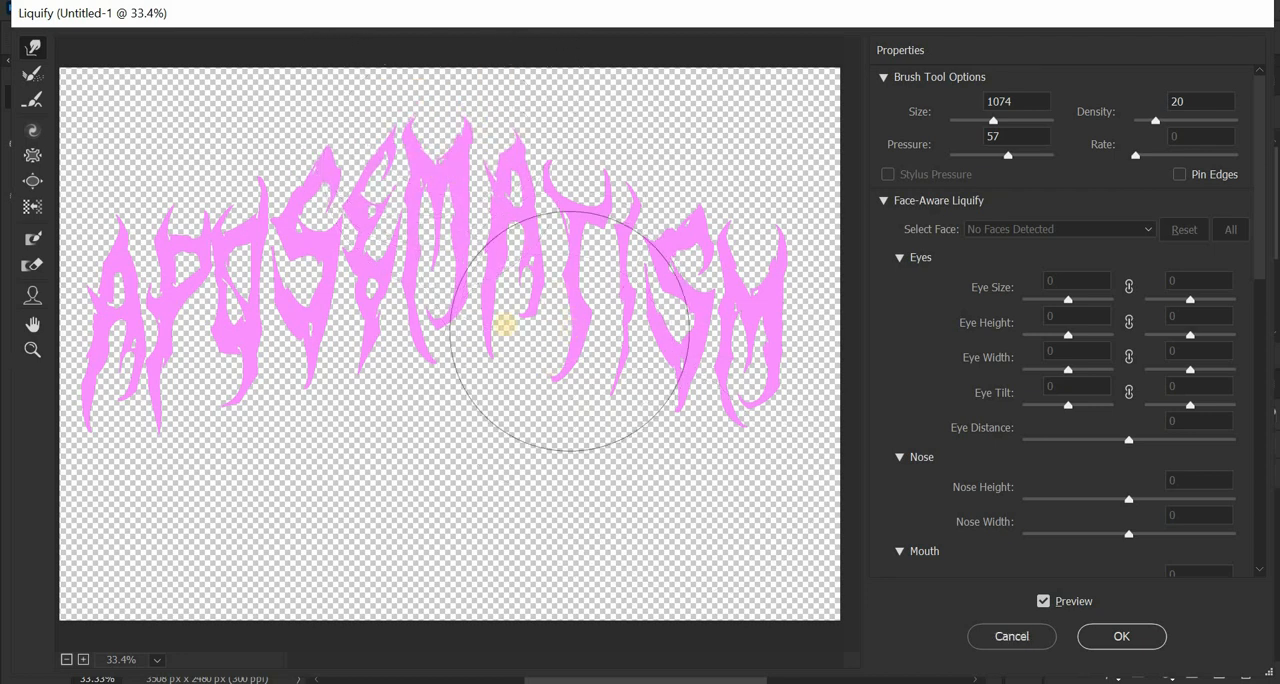
- Push the tops of the central letters further up with a 1936 Forward Warp brush and apply the Liquify filter
alt+drag(425, 265, 623, 292)
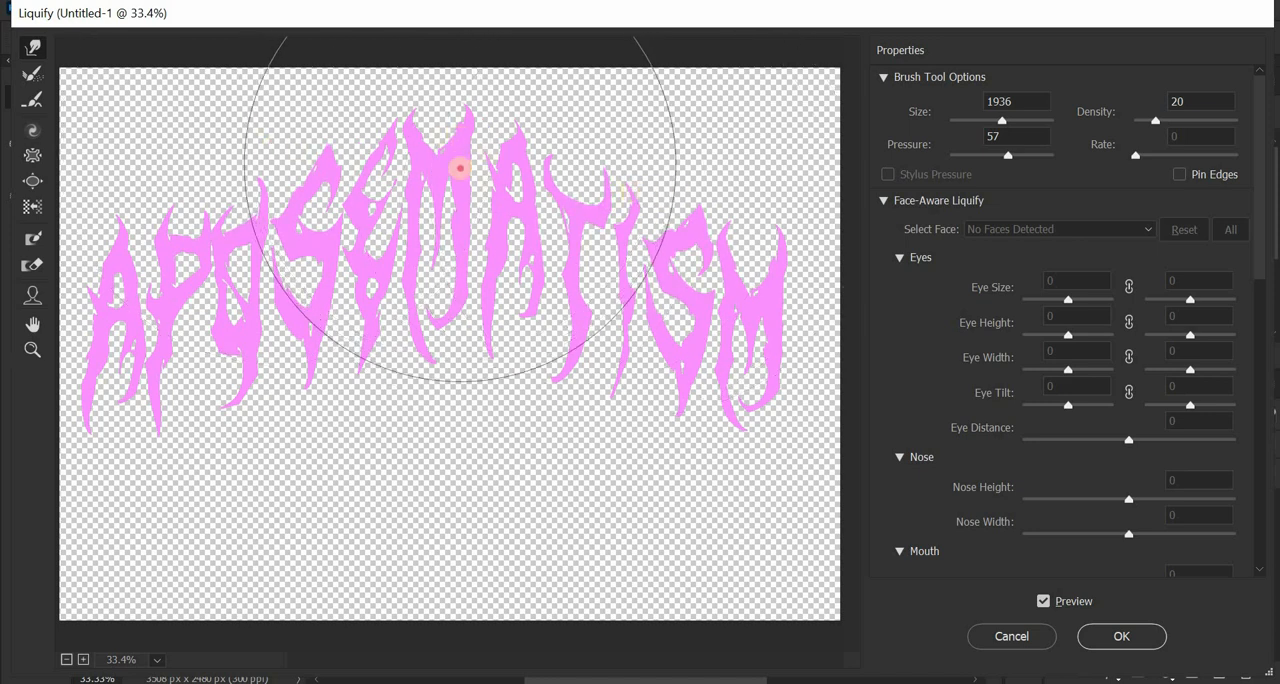
drag(461, 157, 453, 151)
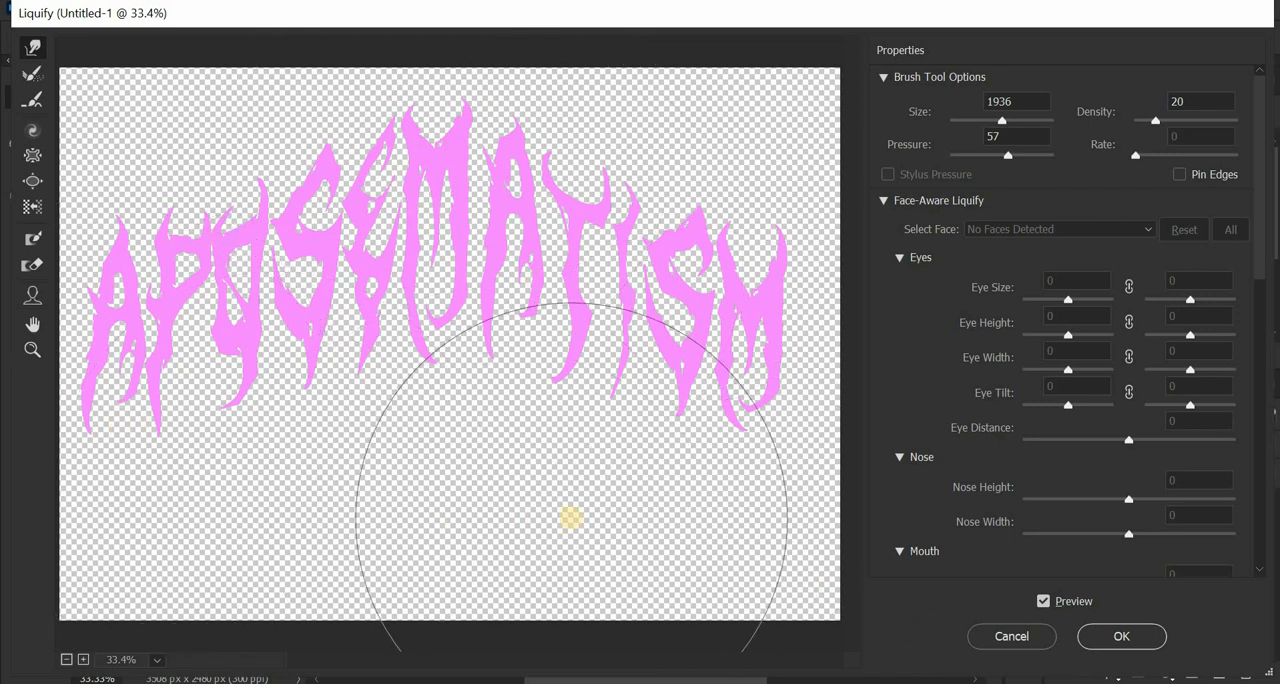
mouse_move(523, 371)
mouse_down()
mouse_move(460, 351)
mouse_move(349, 346)
mouse_up()
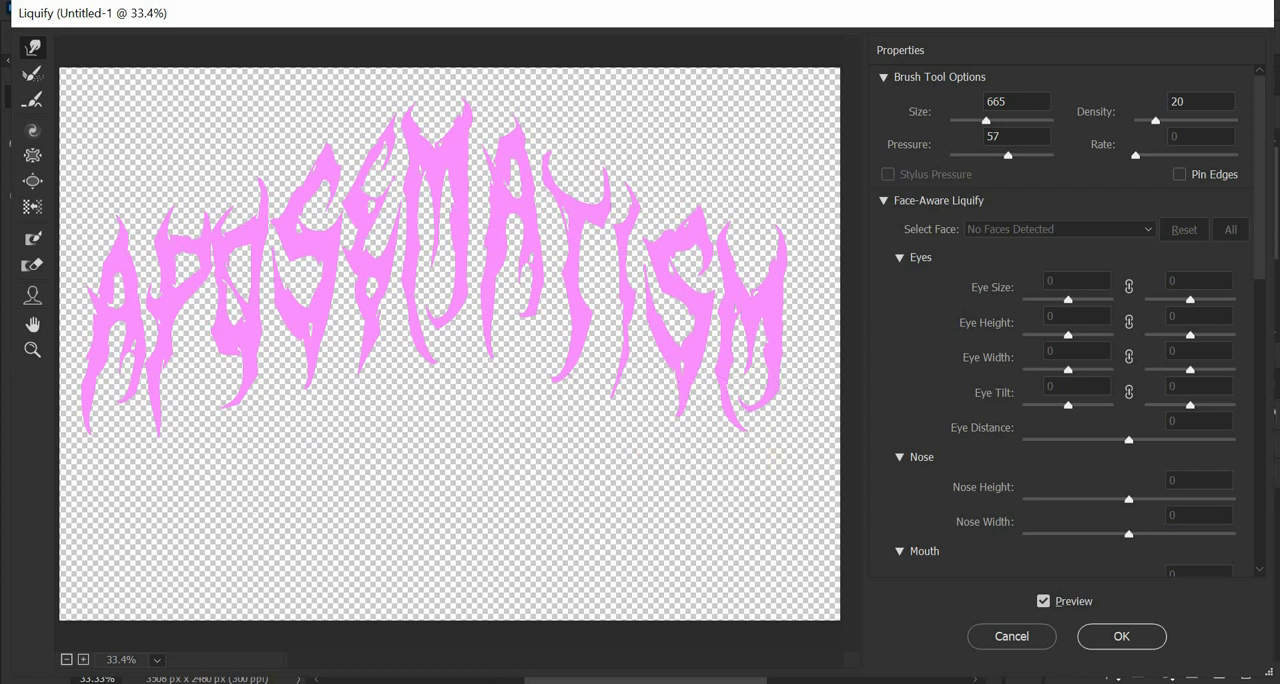
click(1132, 637)
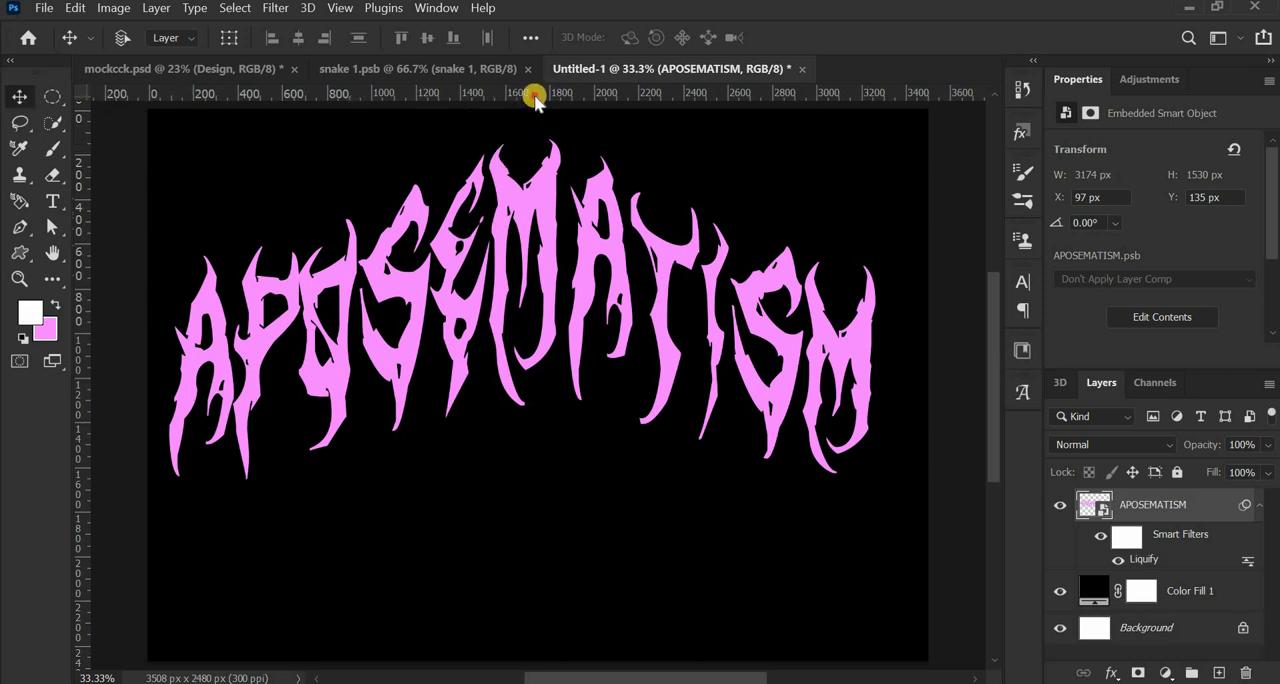
- Mark the lettering's highest and lowest tips with horizontal guides and raise the central M's first upper tip in Liquify with a 322 brush
drag(537, 100, 552, 138)
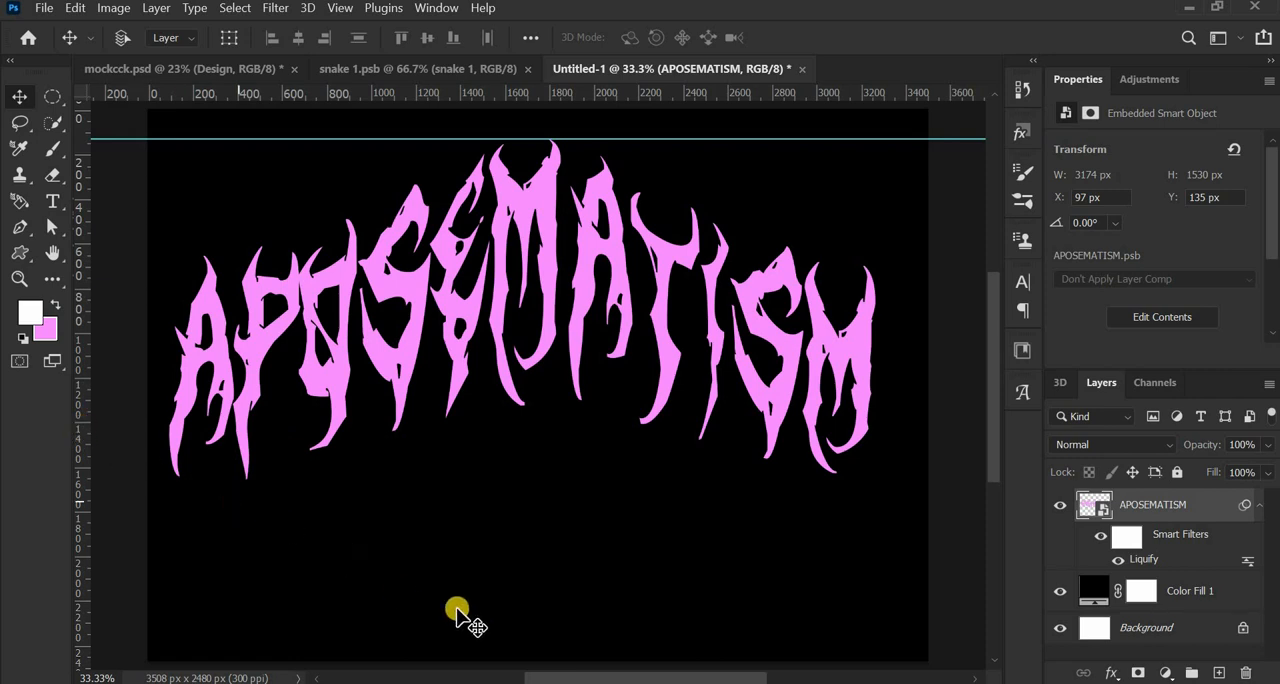
drag(530, 96, 520, 484)
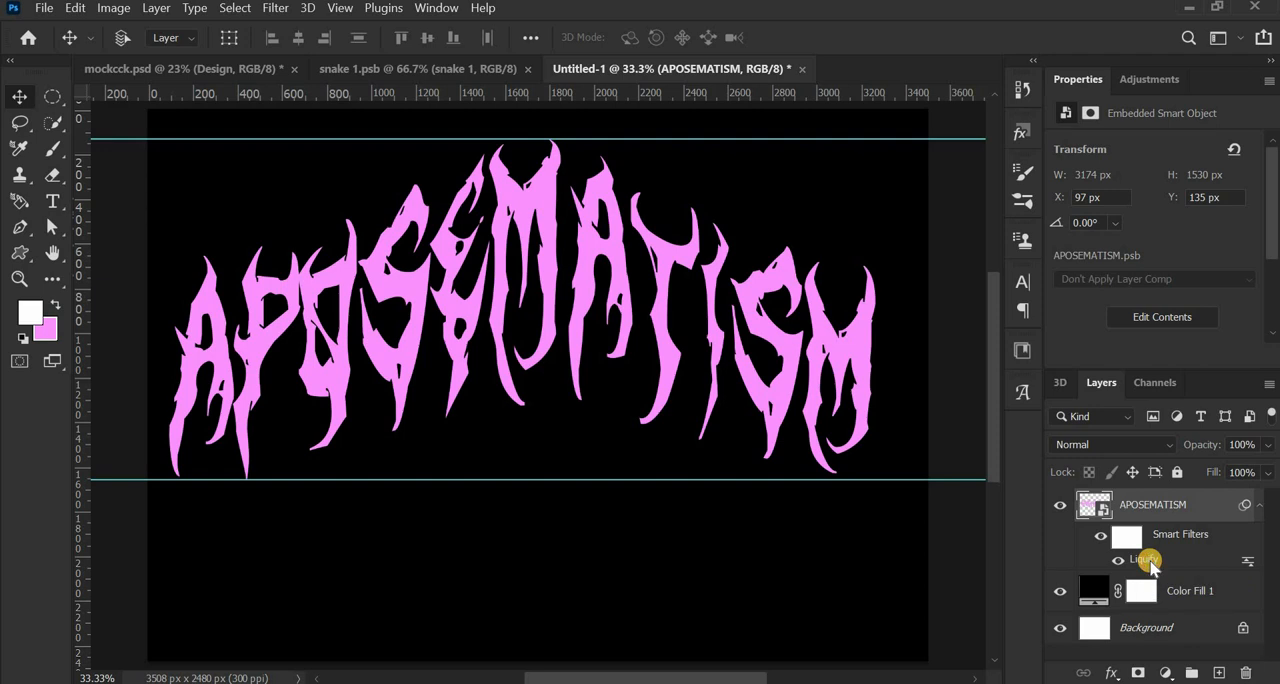
double_click(1180, 548)
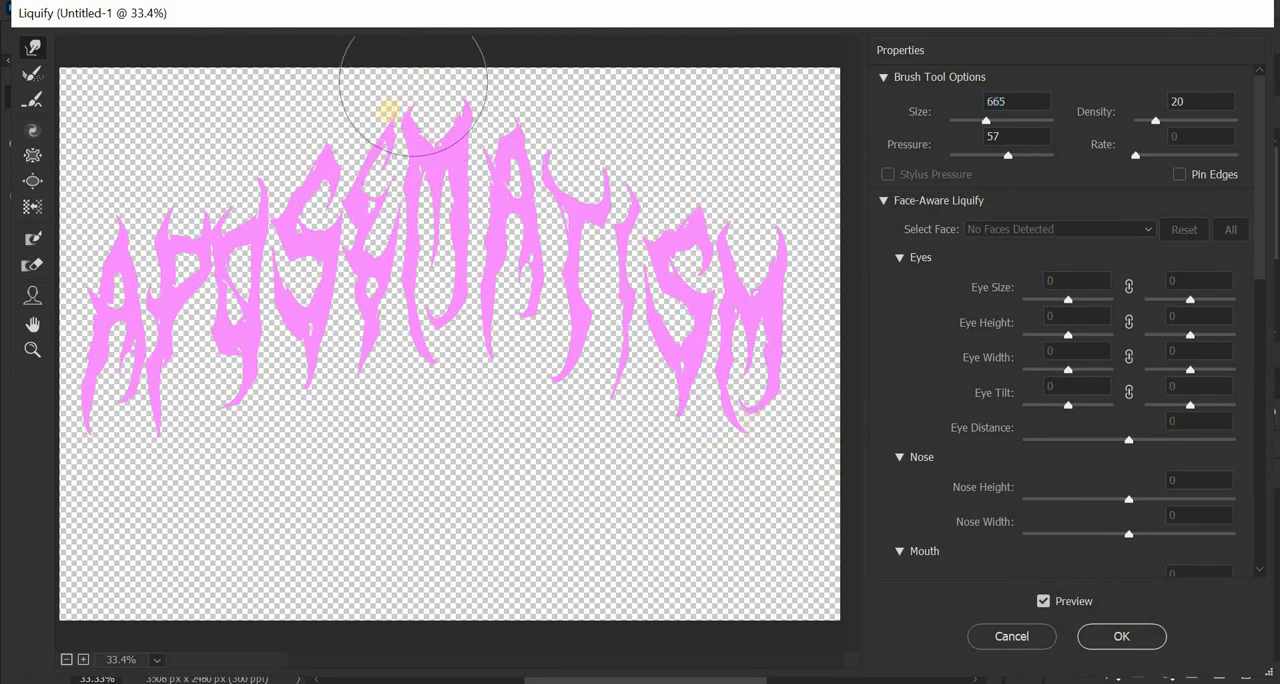
scroll(390, 112, up, 2)
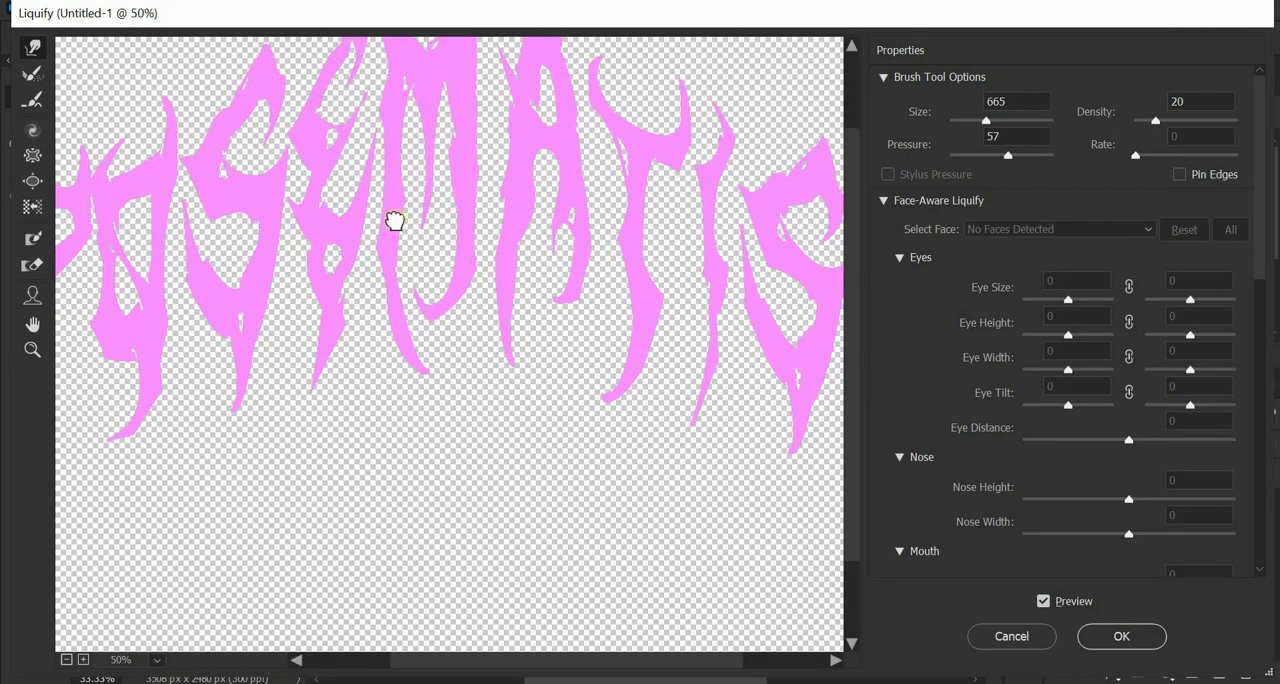
drag(395, 221, 397, 246)
mouse_move(390, 101)
mouse_down()
mouse_move(317, 101)
mouse_move(376, 94)
mouse_up()
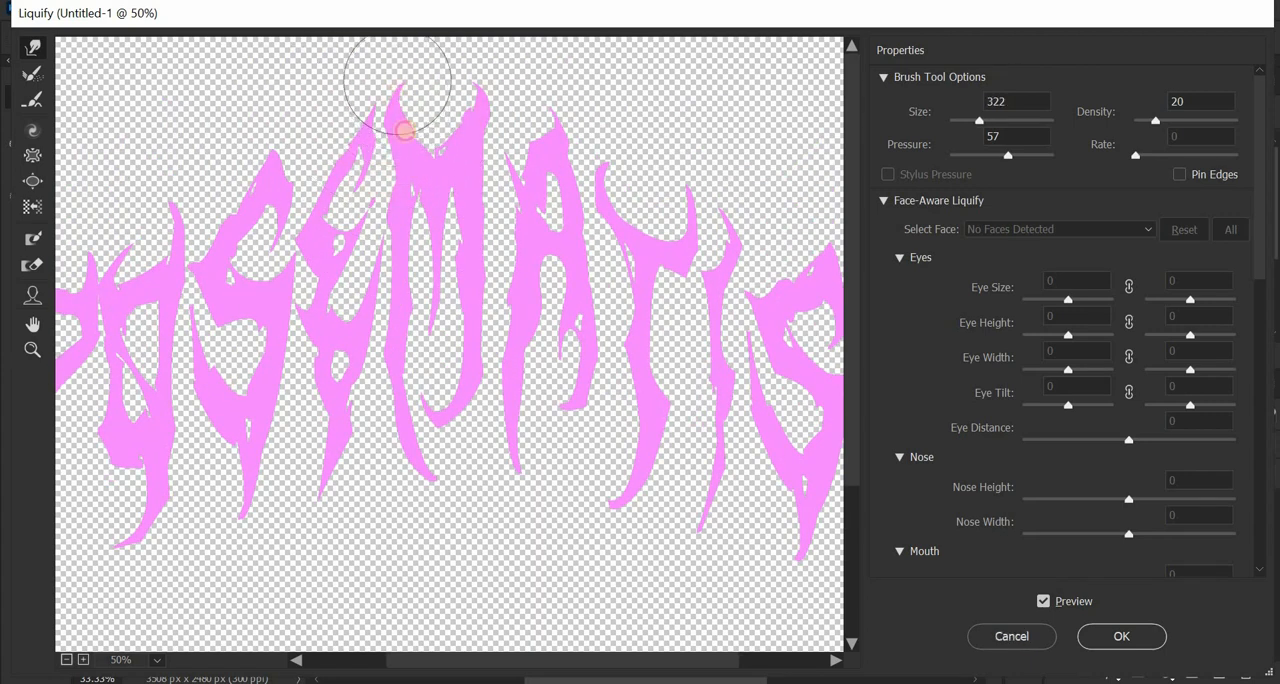
scroll(491, 300, down, 3)
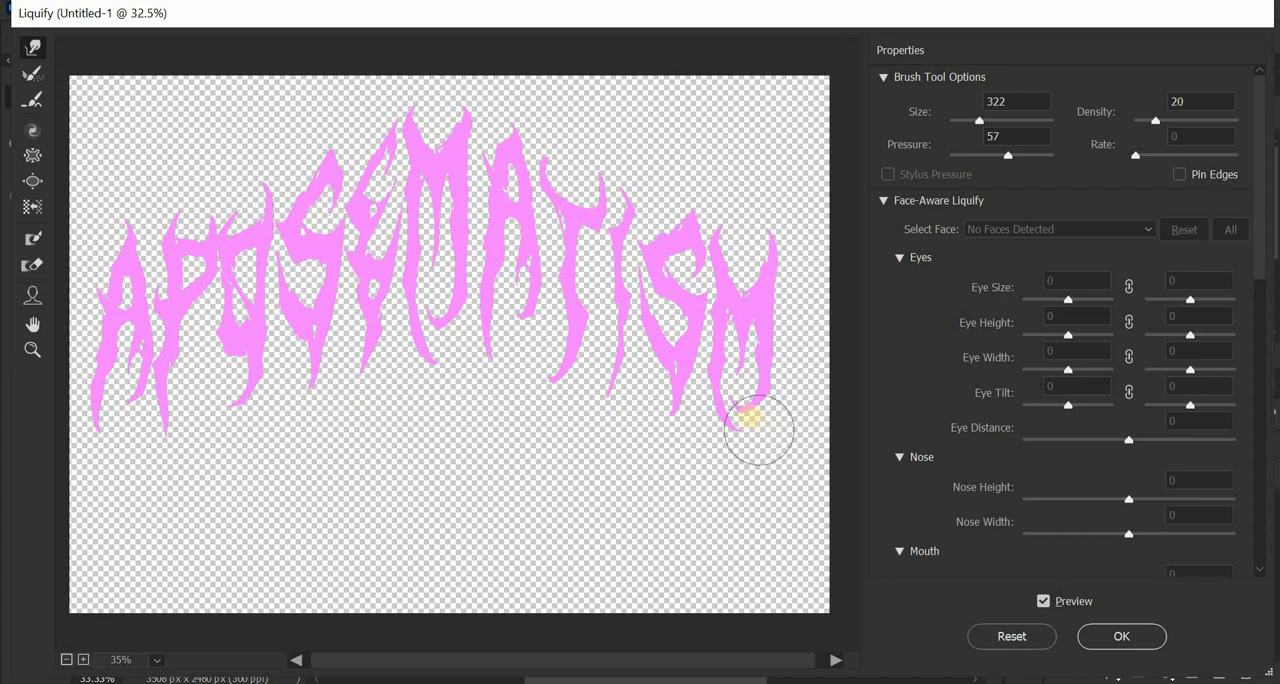
click(1140, 635)
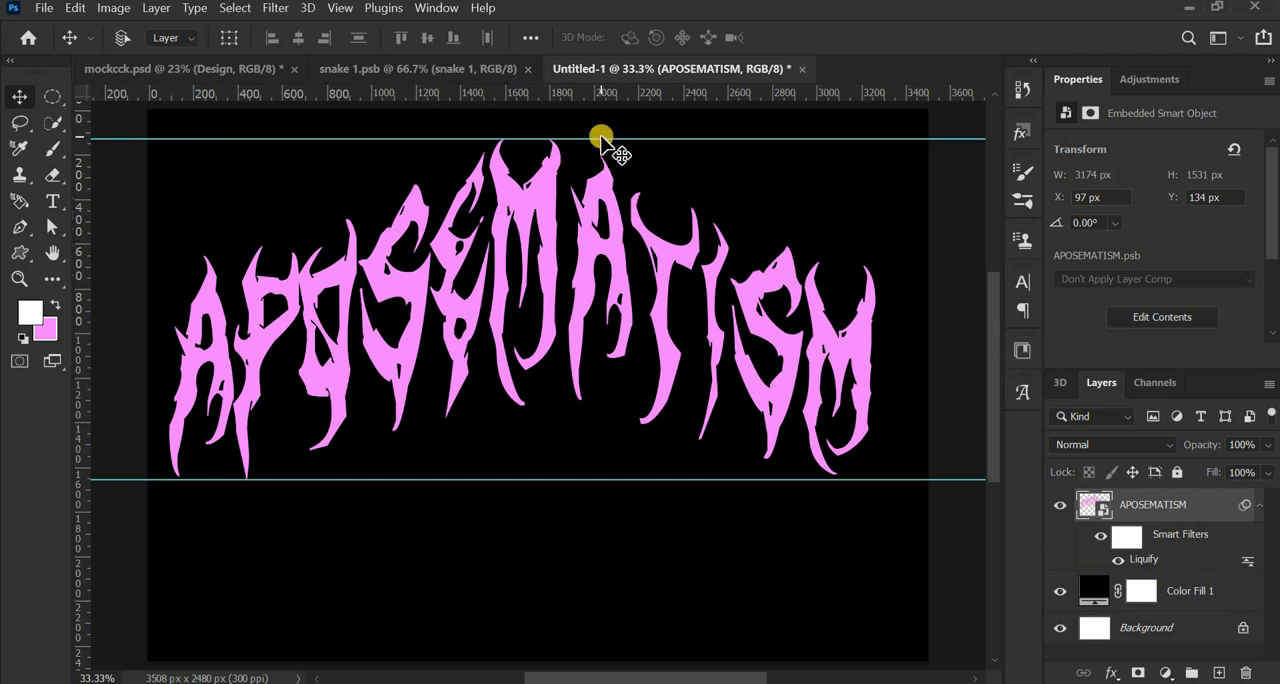
- Clear both horizontal guides off the canvas, moving the upper one above the document and the lower one out of the window
drag(603, 141, 609, 108)
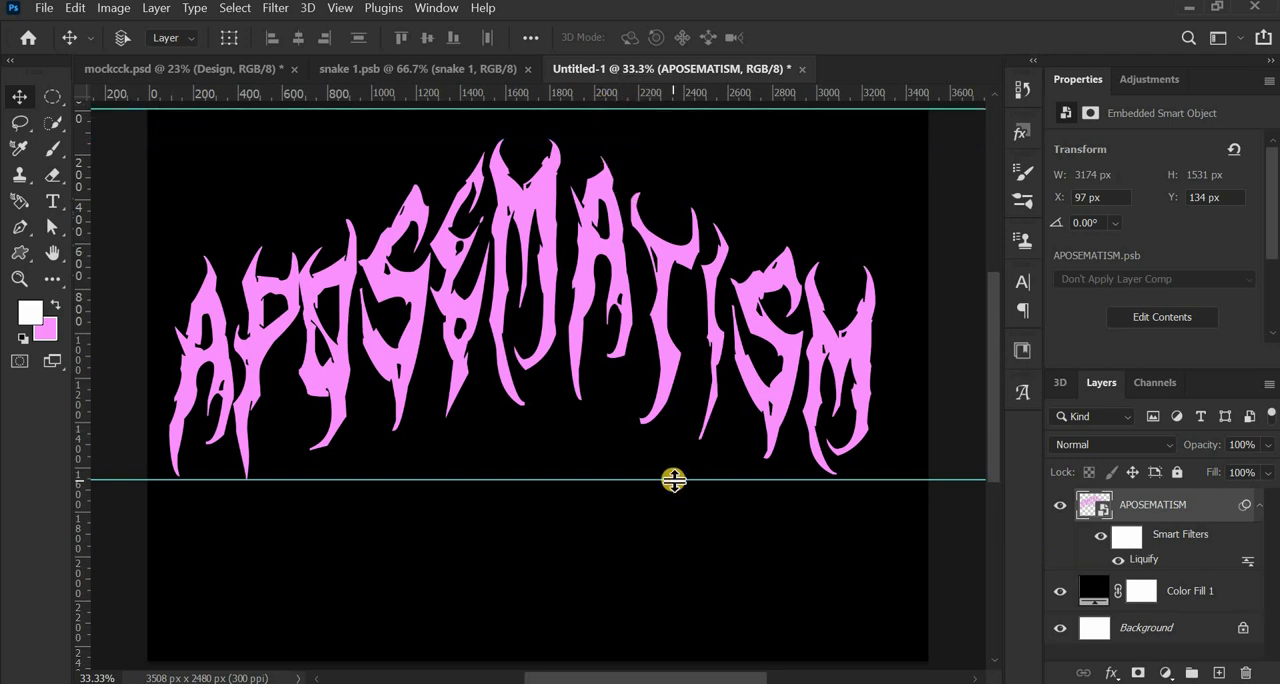
drag(674, 480, 690, 676)
scroll(595, 500, down, 4)
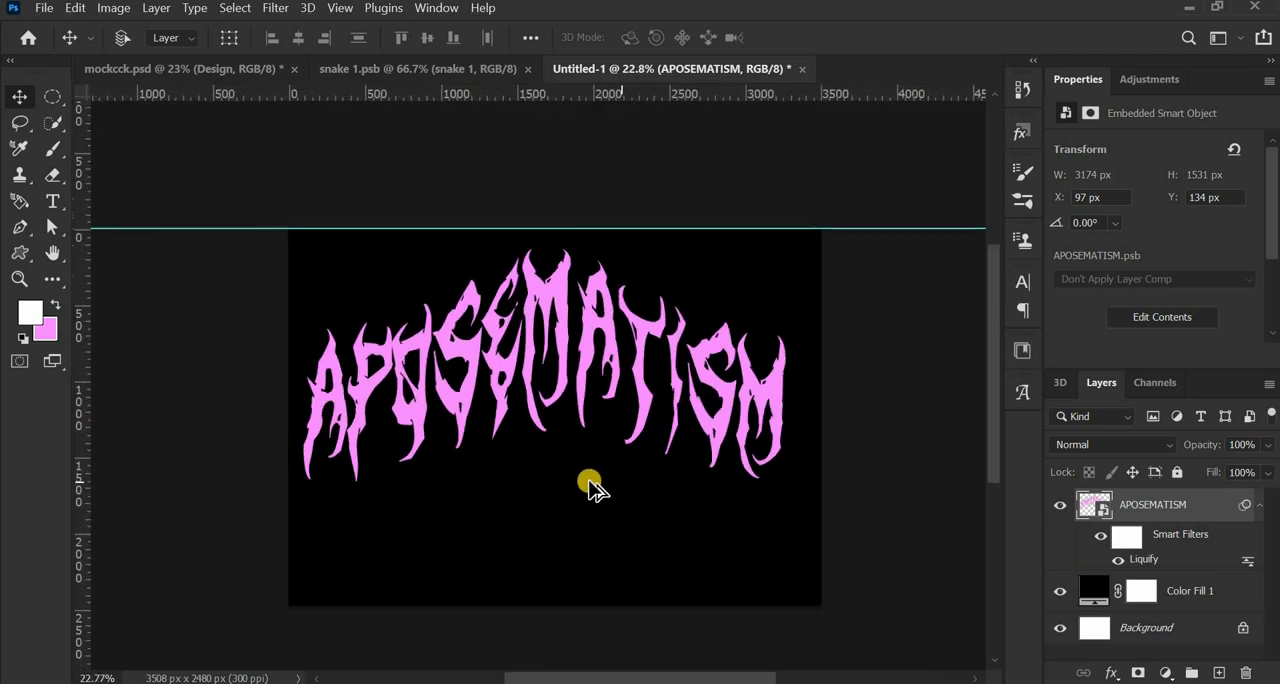
drag(565, 273, 571, 200)
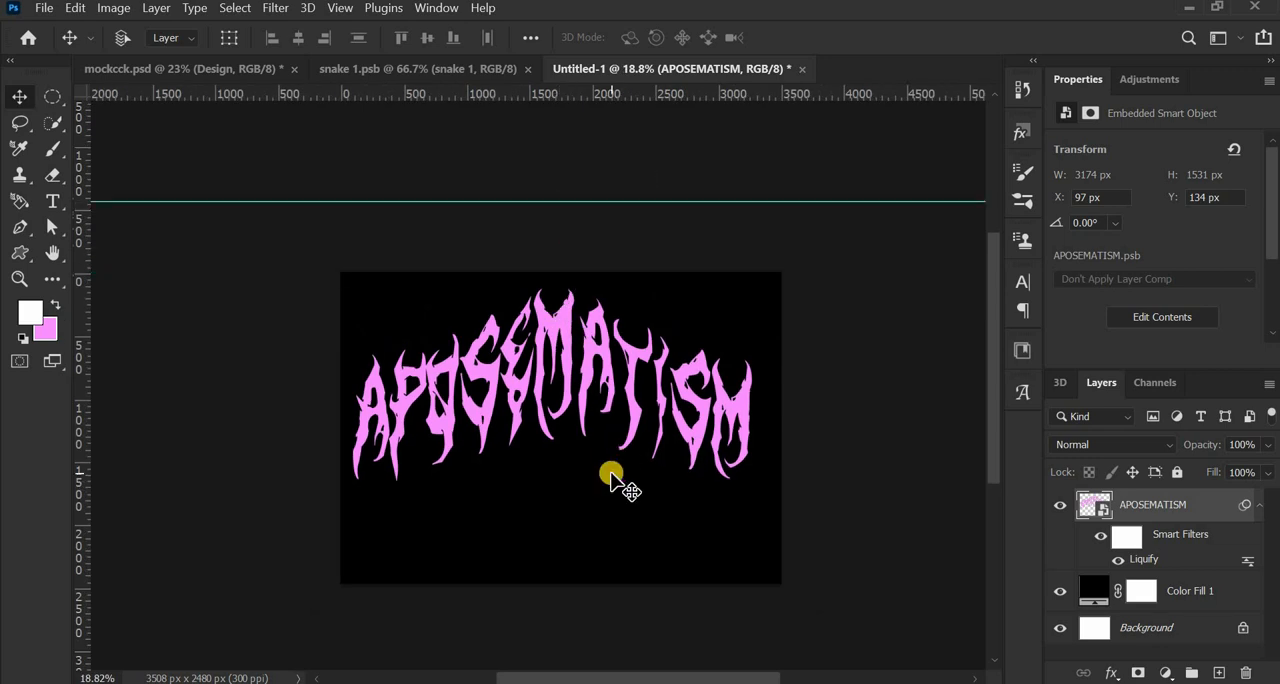
- Center the APOSEMATISM layer vertically and horizontally on the Background layer
scroll(560, 443, up, 2)
scroll(556, 443, up, 1)
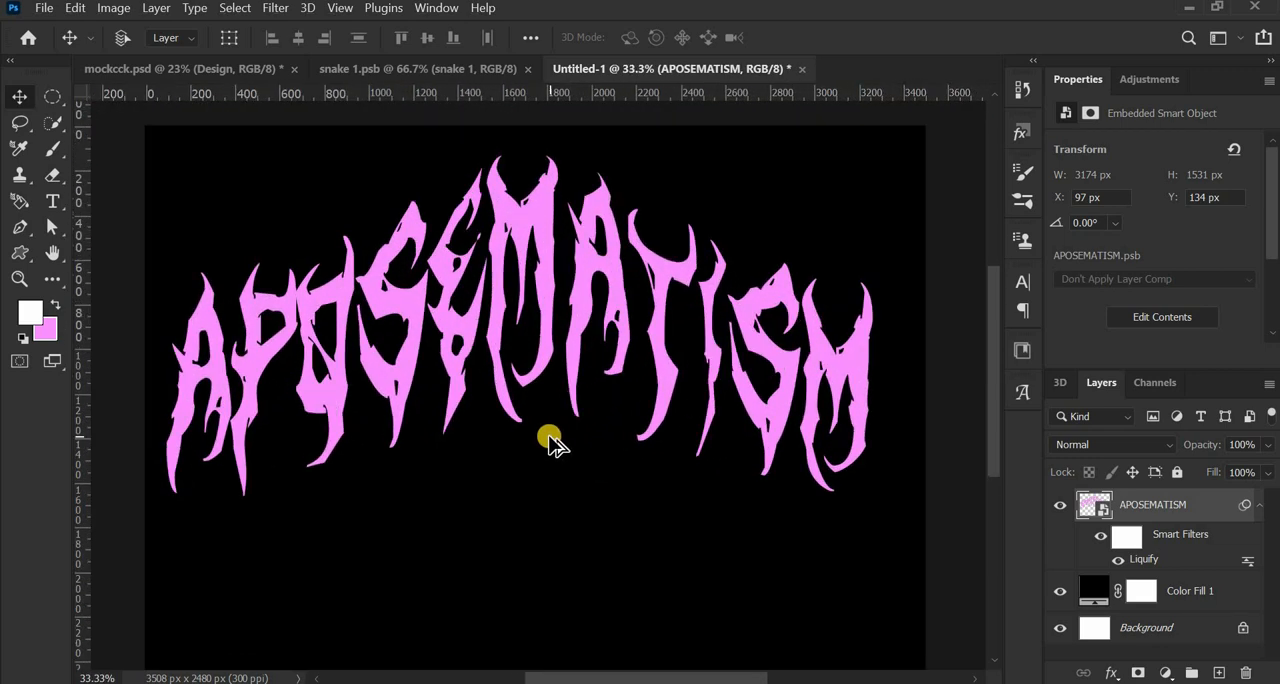
scroll(553, 441, up, 1)
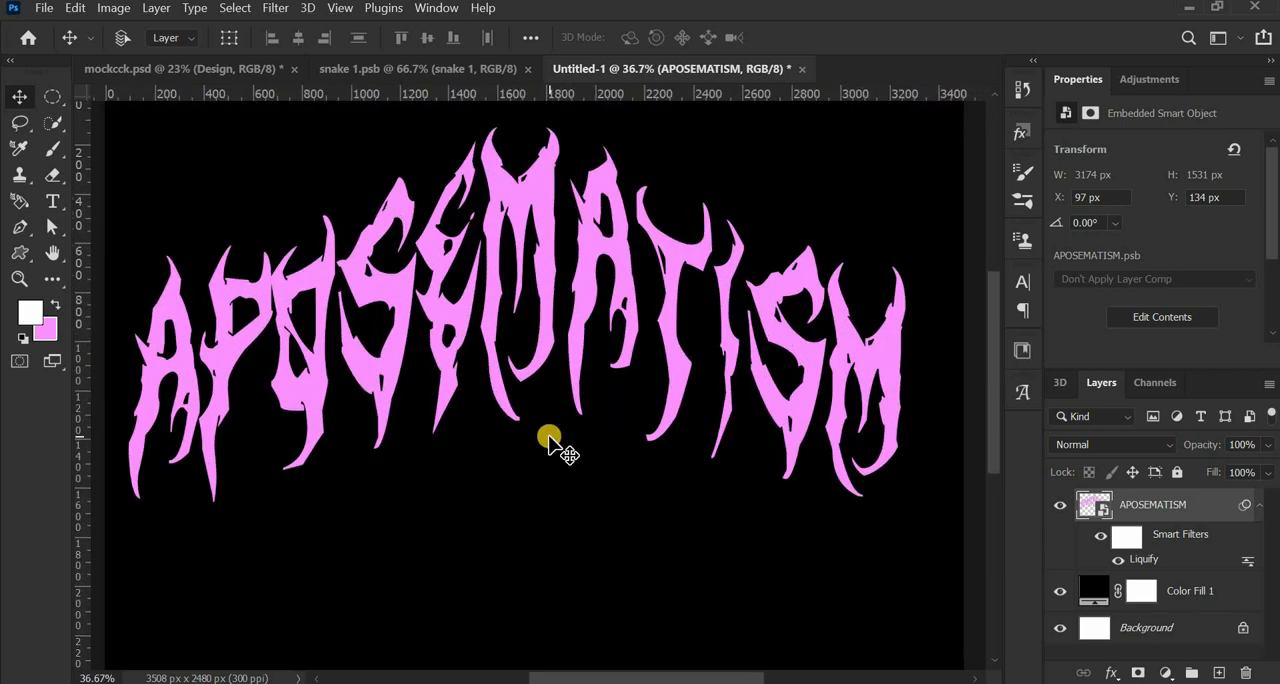
click(1140, 630)
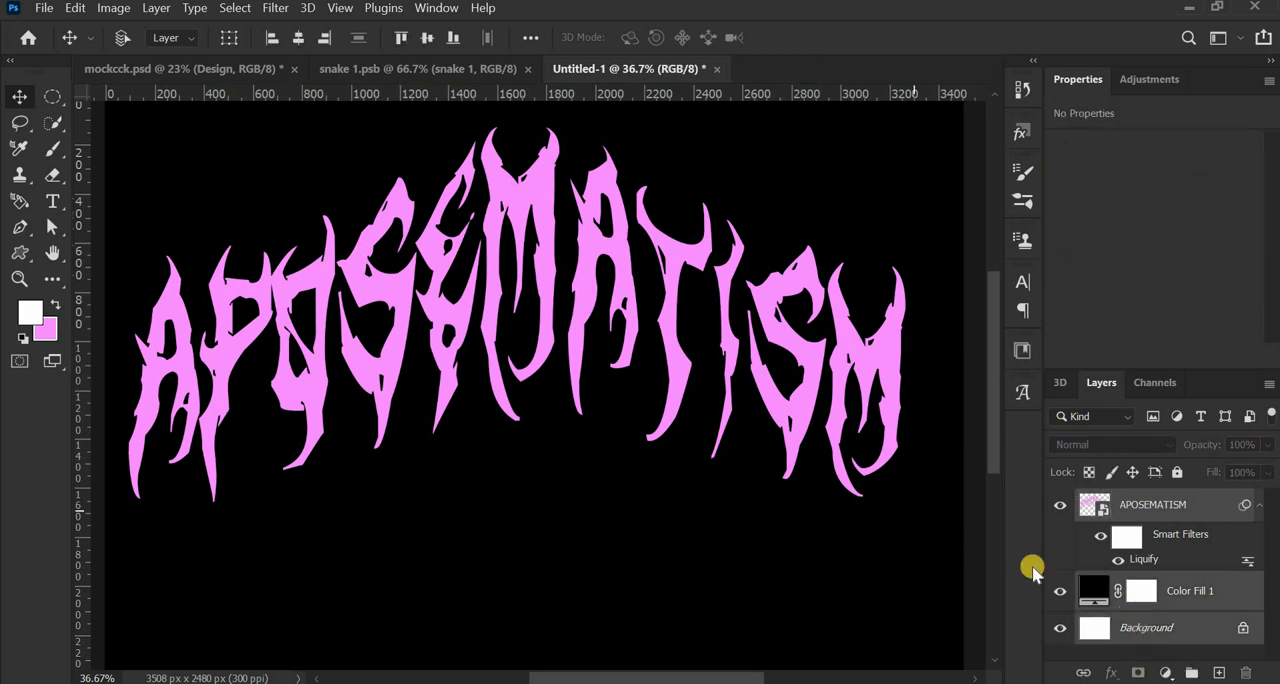
ctrl+click(1147, 507)
click(424, 37)
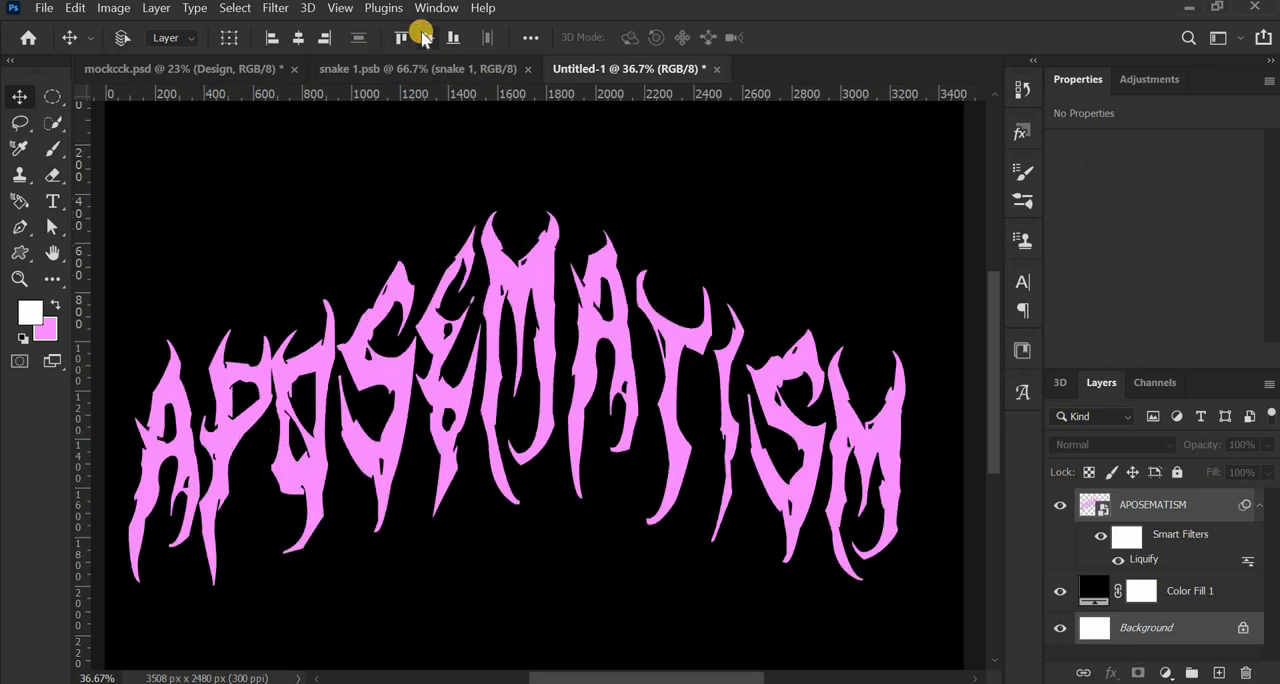
click(298, 37)
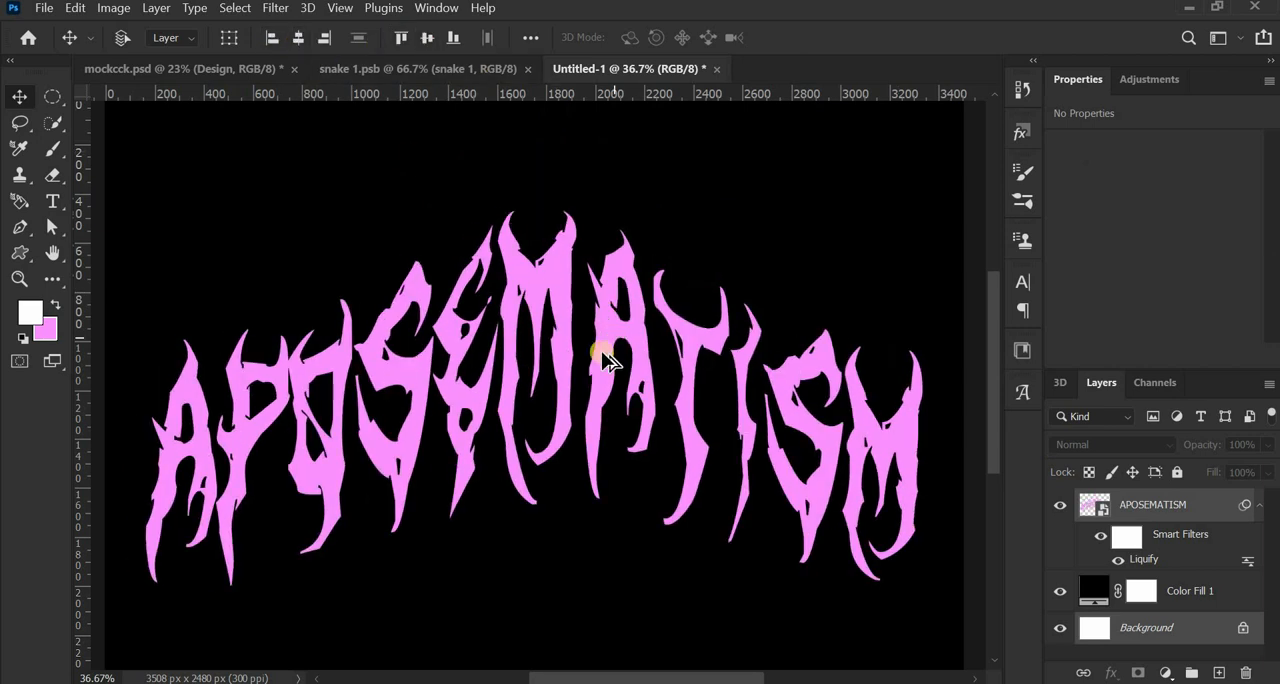
- Add a new layer above APOSEMATISM and draw the white snake custom shape on it, about 2932 by 2228 px
scroll(640, 390, down, 3)
click(1160, 506)
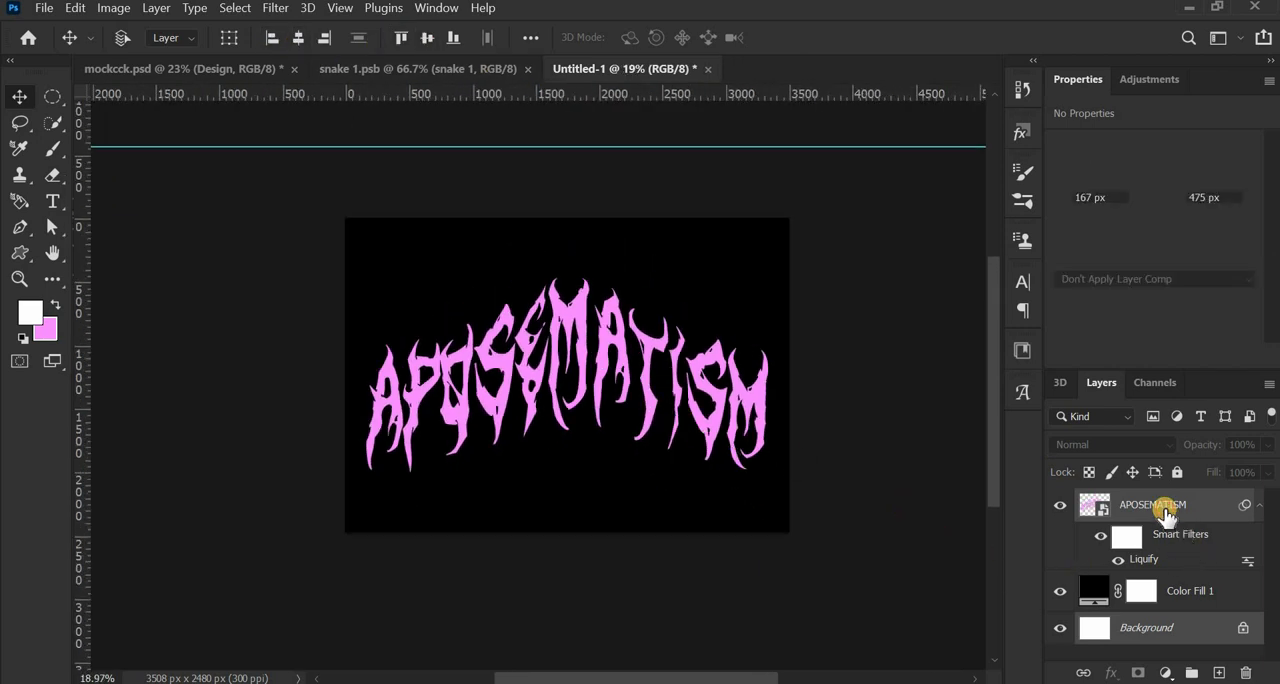
click(1218, 674)
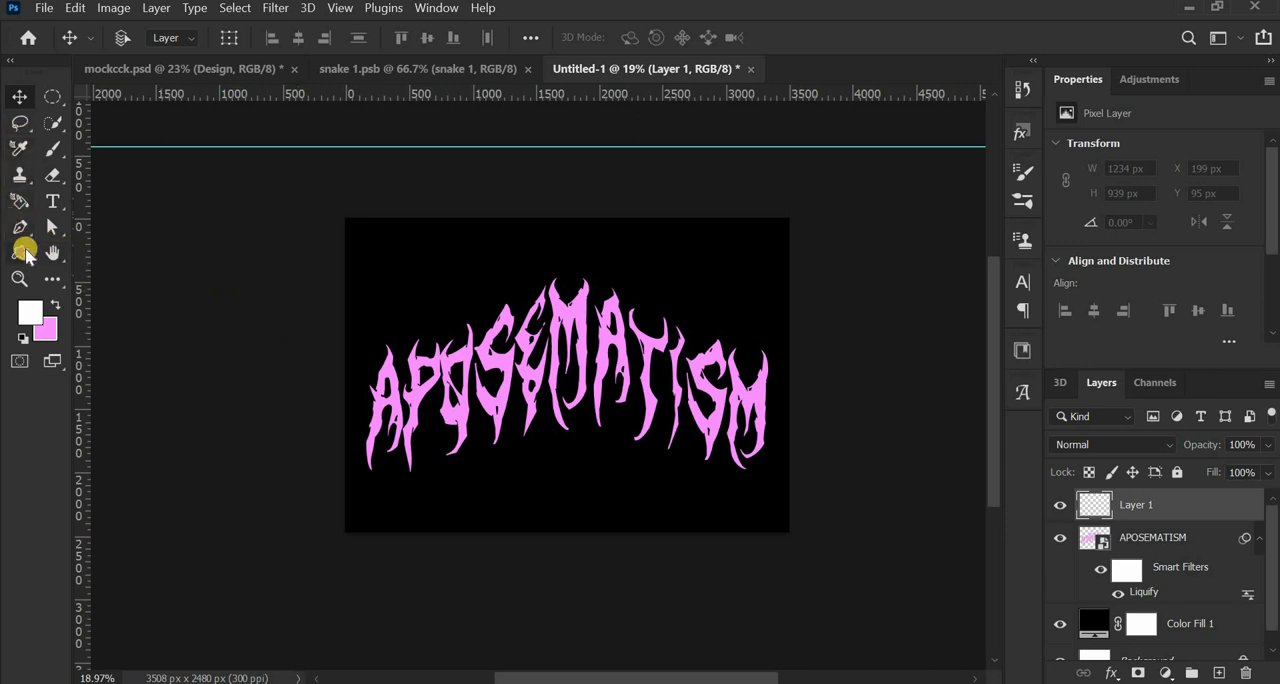
click(26, 255)
key(ctrl+0)
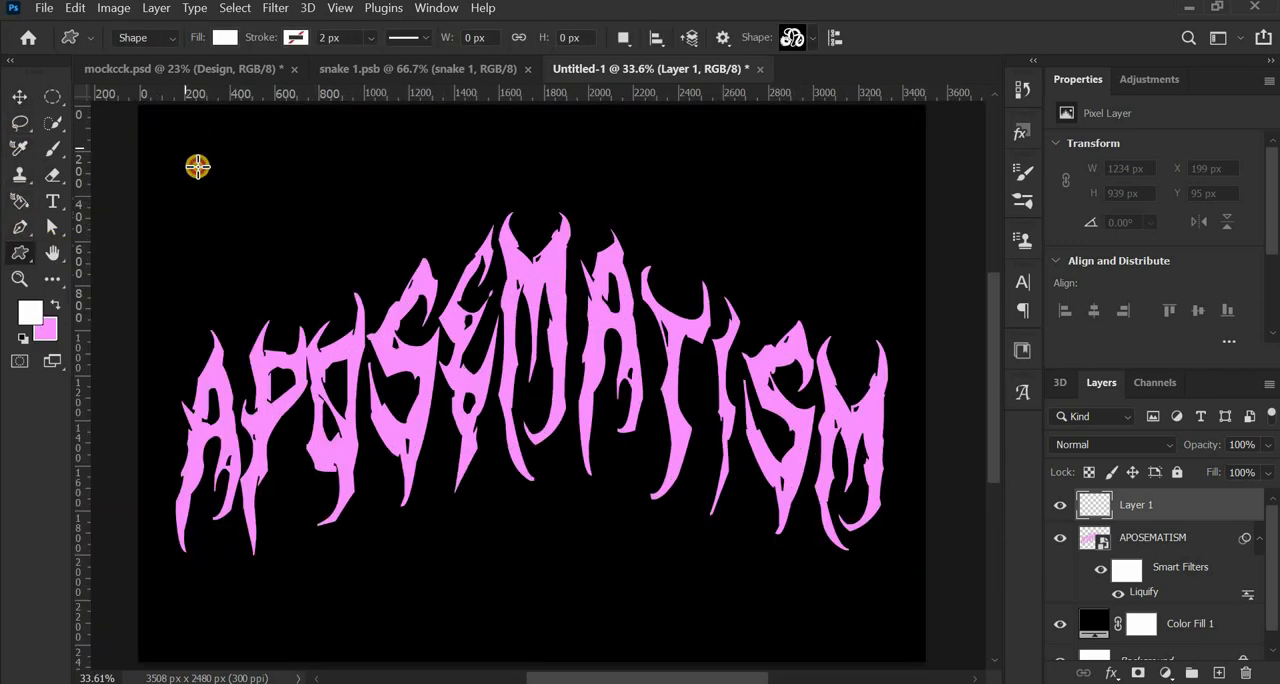
drag(197, 166, 886, 648)
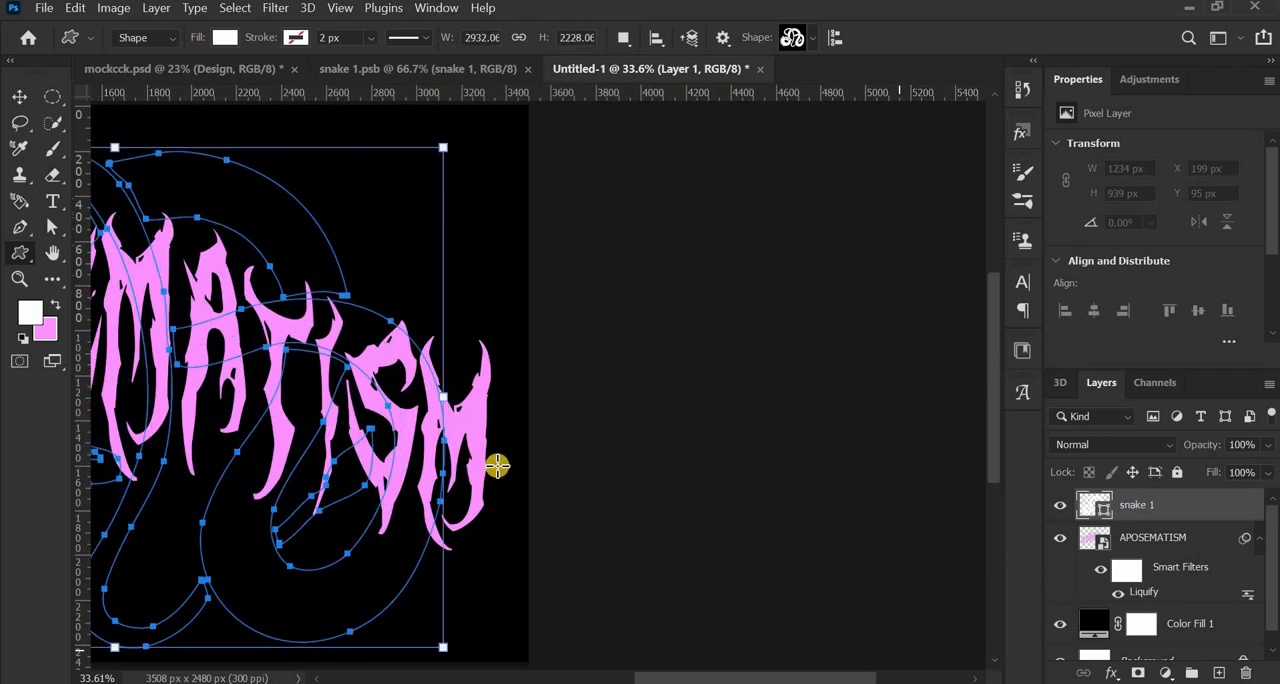
- Move the snake shape about 21 px right and 64 px up over the lettering
scroll(436, 426, down, 5)
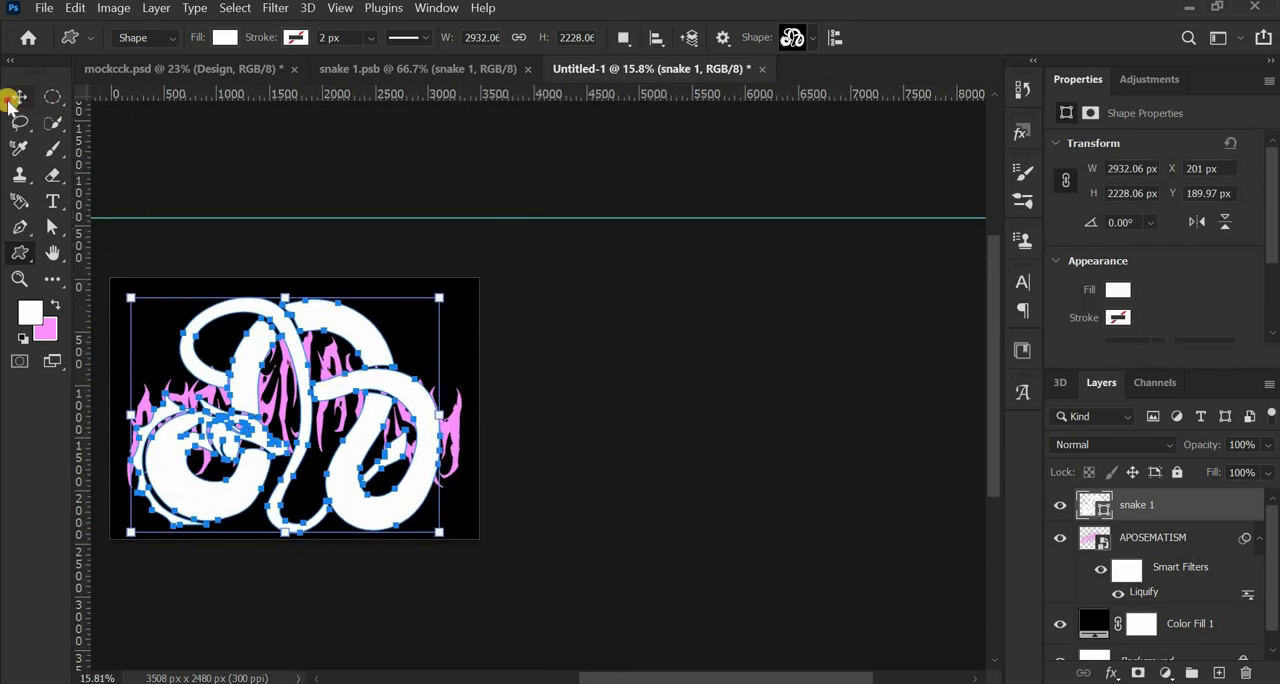
click(12, 99)
drag(345, 409, 535, 485)
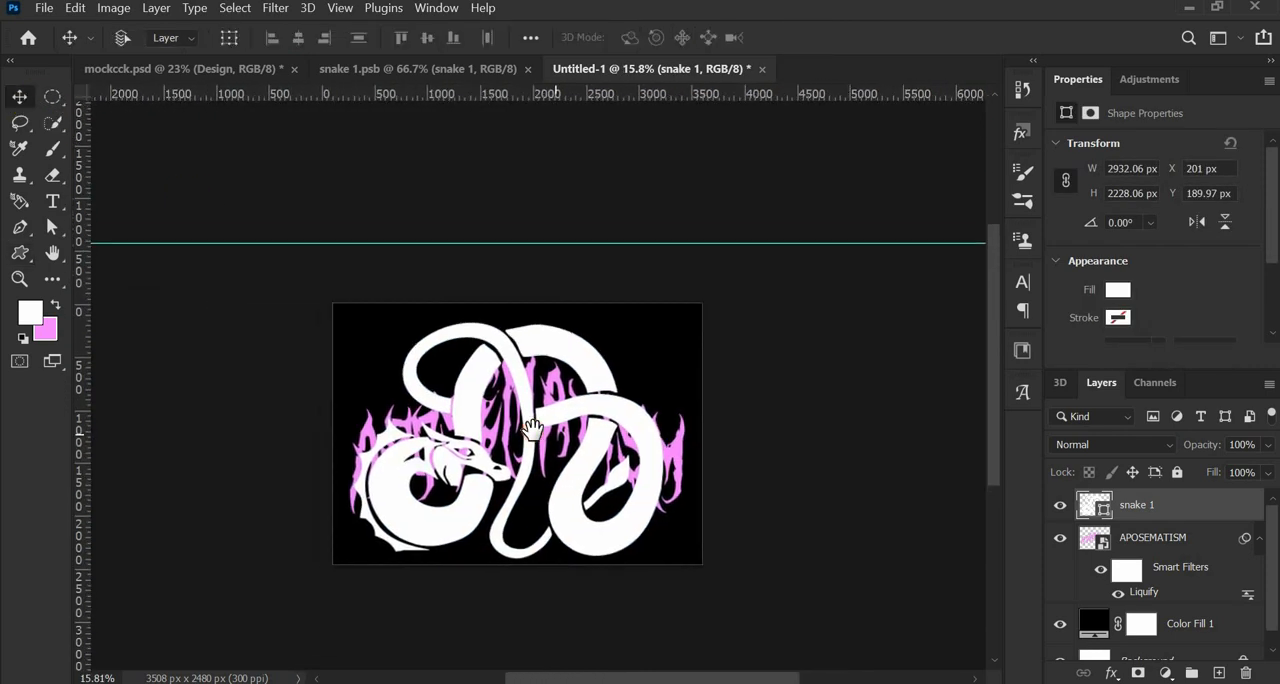
scroll(462, 458, up, 3)
scroll(470, 466, up, 1)
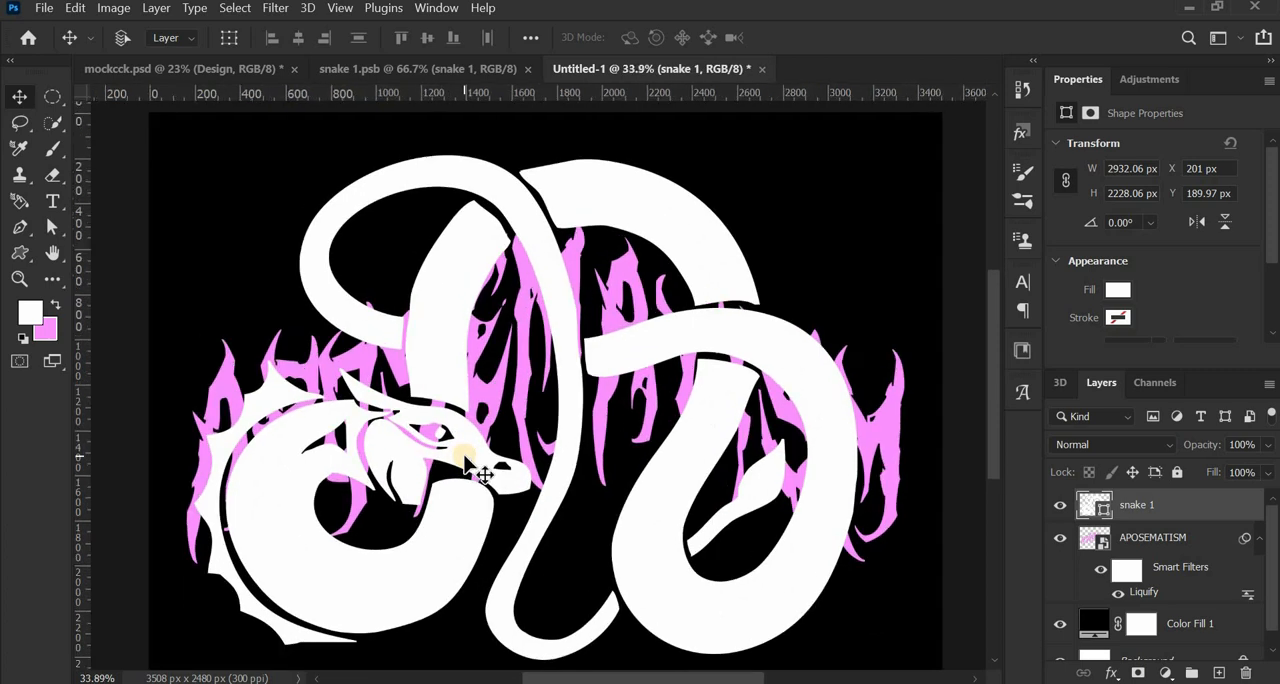
mouse_move(557, 265)
mouse_down()
mouse_move(557, 229)
mouse_move(562, 248)
mouse_up()
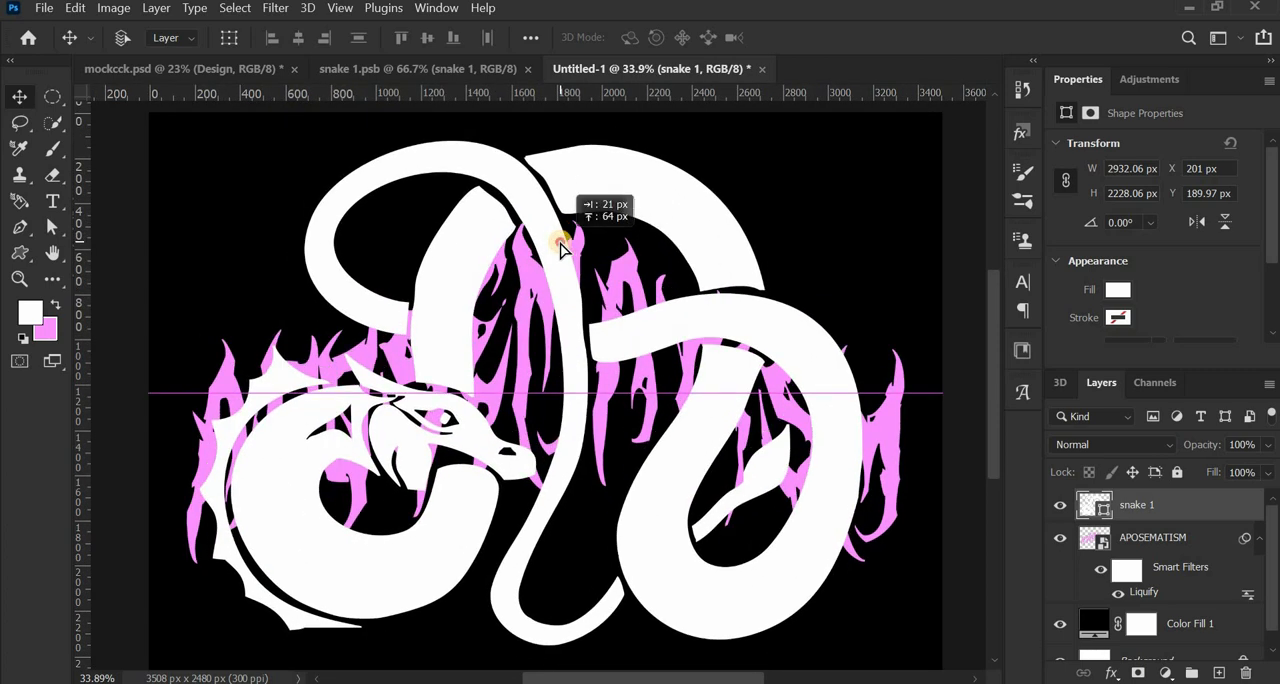
drag(562, 248, 570, 251)
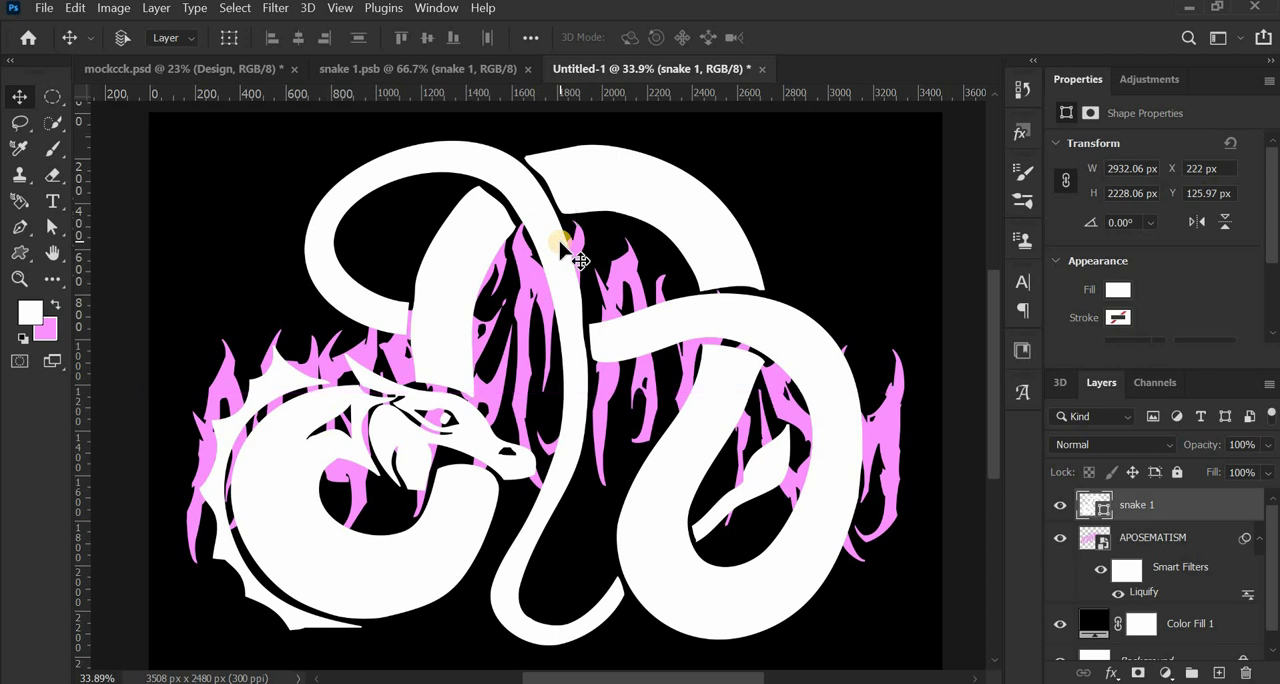
- Scale the snake shape proportionally to 86% and apply the transform
click(77, 8)
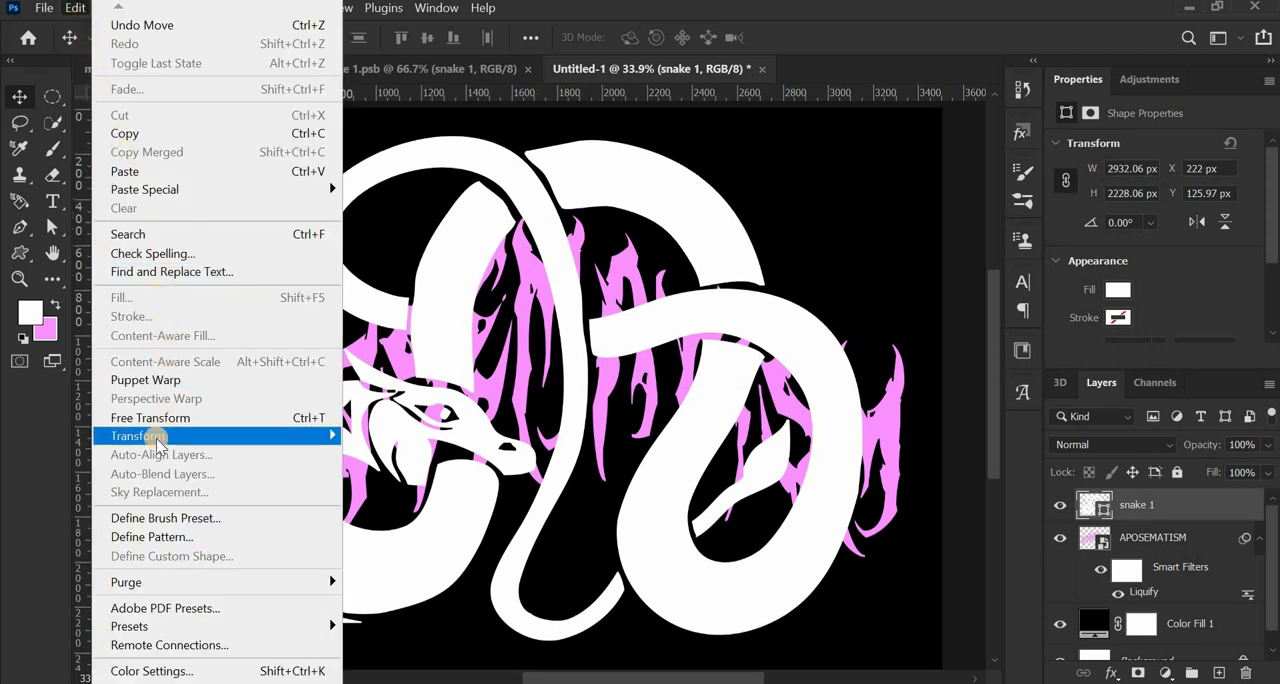
mouse_move(156, 438)
click(429, 98)
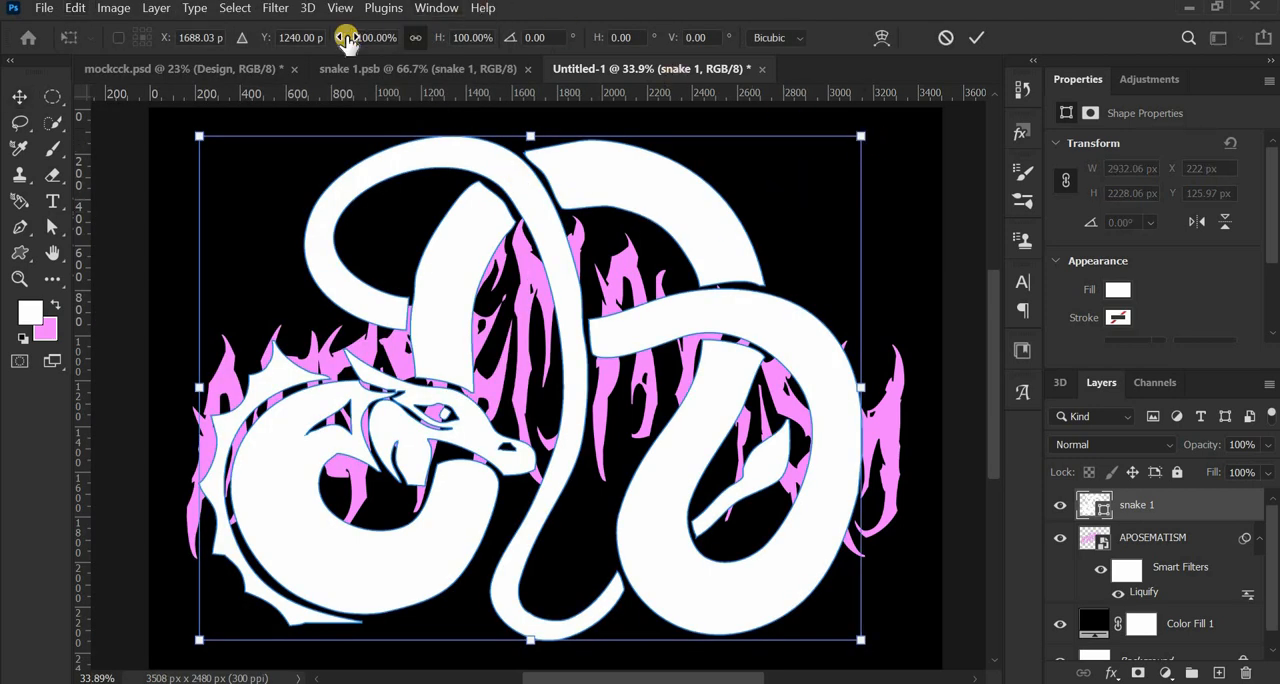
drag(333, 41, 333, 41)
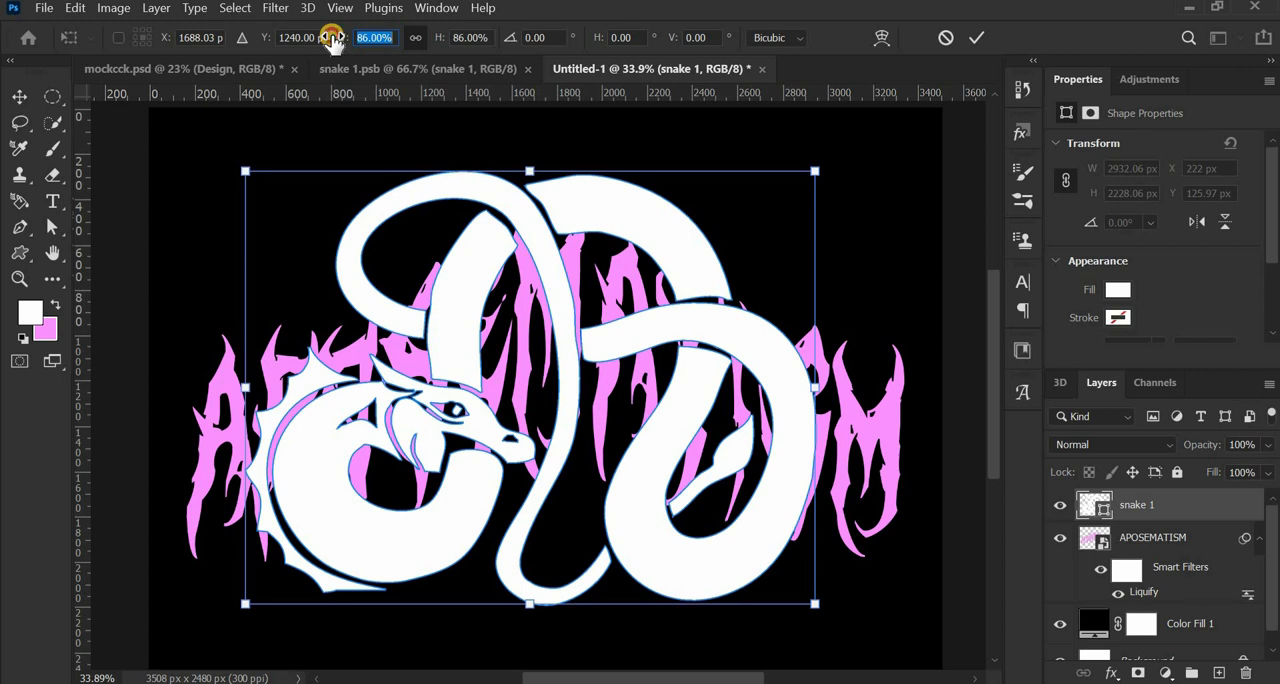
drag(333, 38, 334, 38)
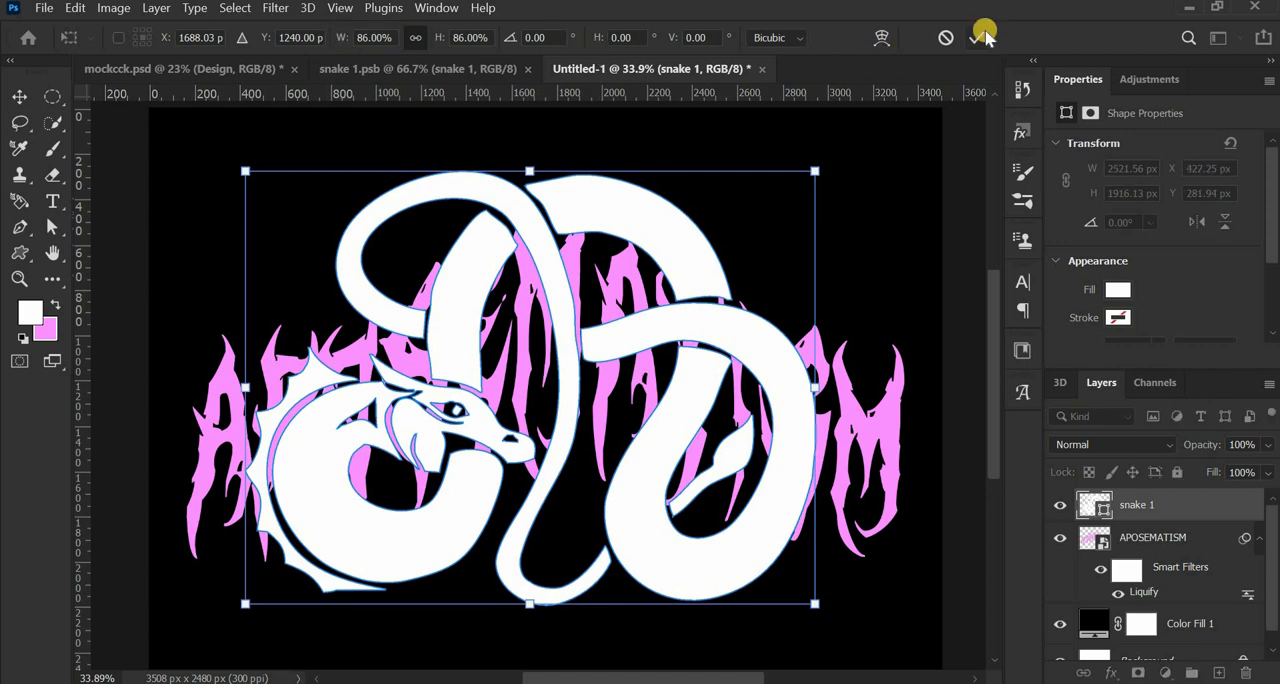
key(Return)
- Center the snake 1 layer vertically and horizontally on the Background layer
scroll(1150, 570, down, 1)
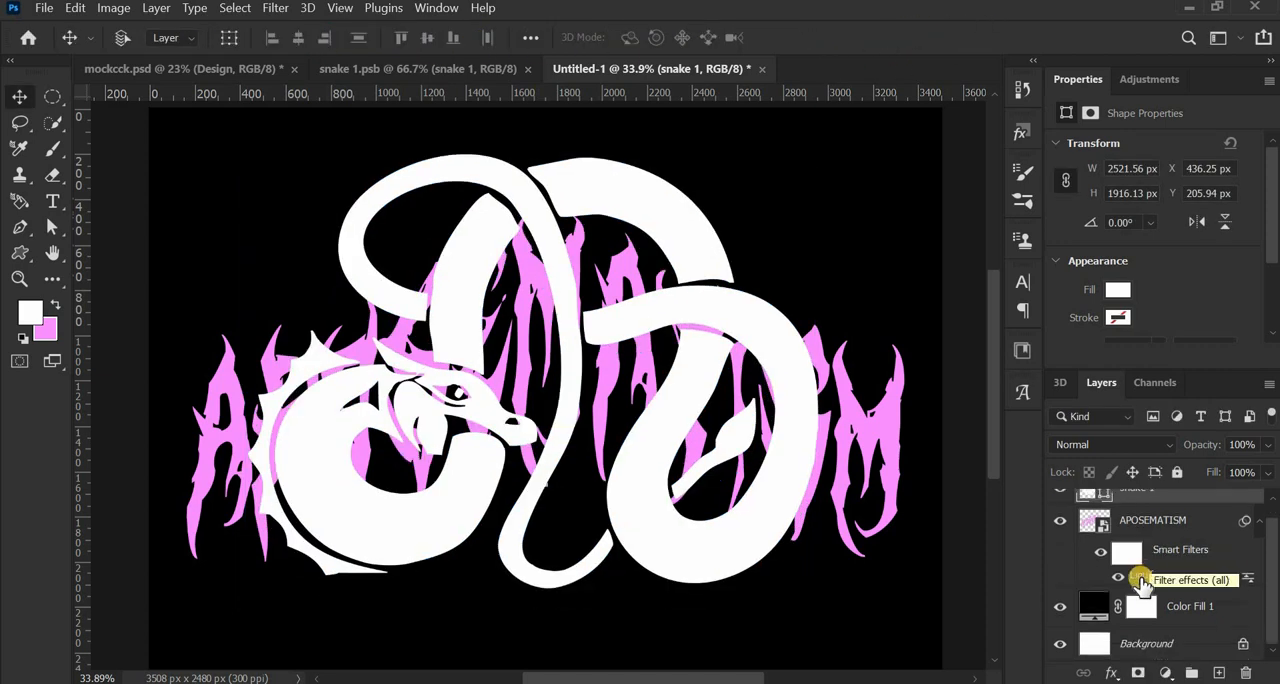
click(1136, 646)
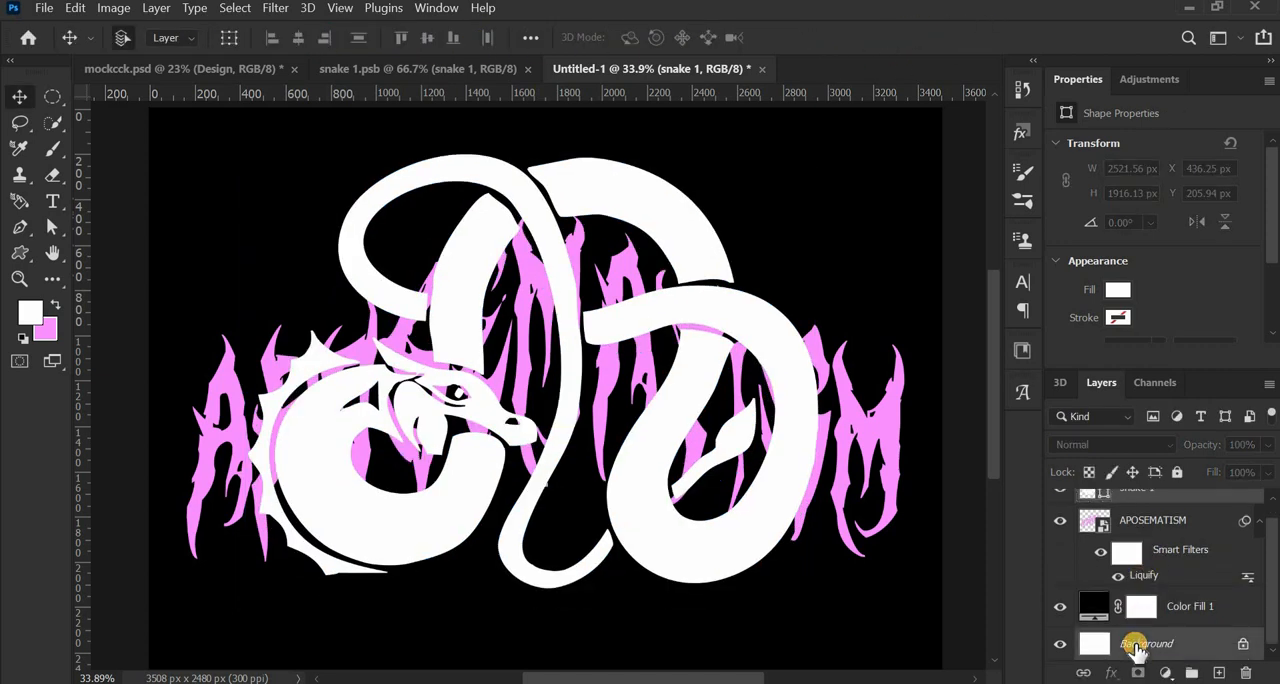
click(427, 37)
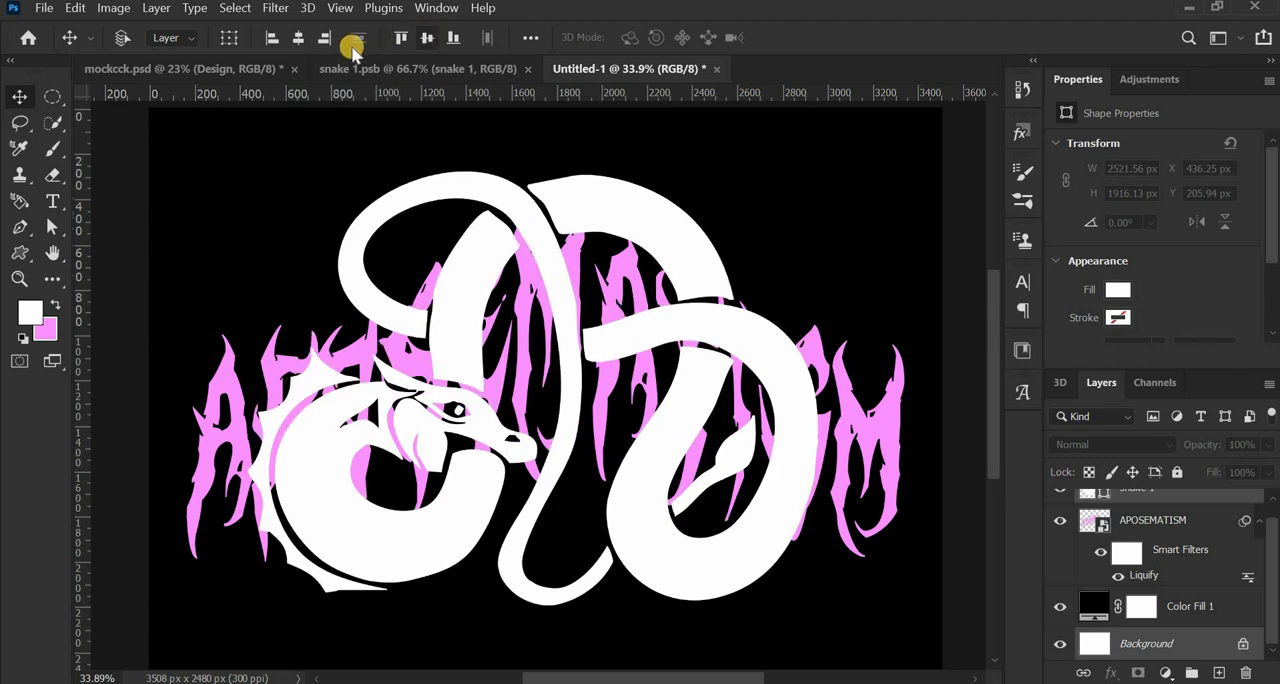
click(299, 38)
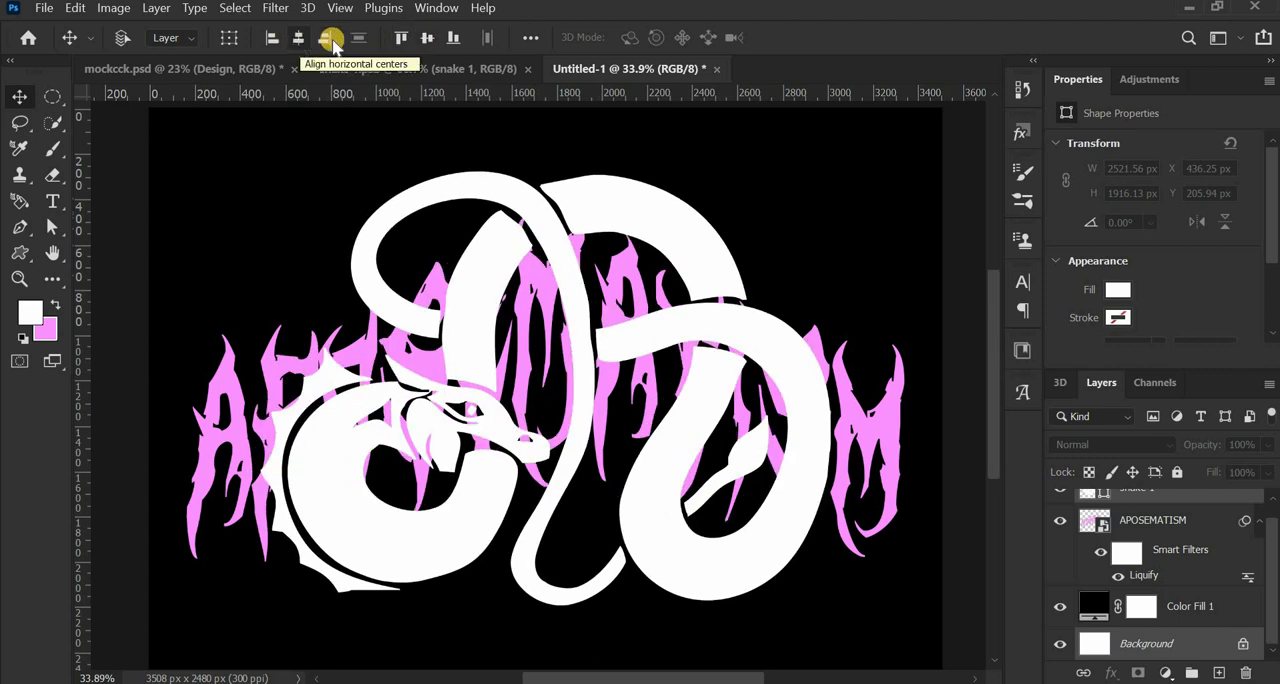
- Scale the snake 1 shape proportionally to 96% and apply the transform
click(1165, 498)
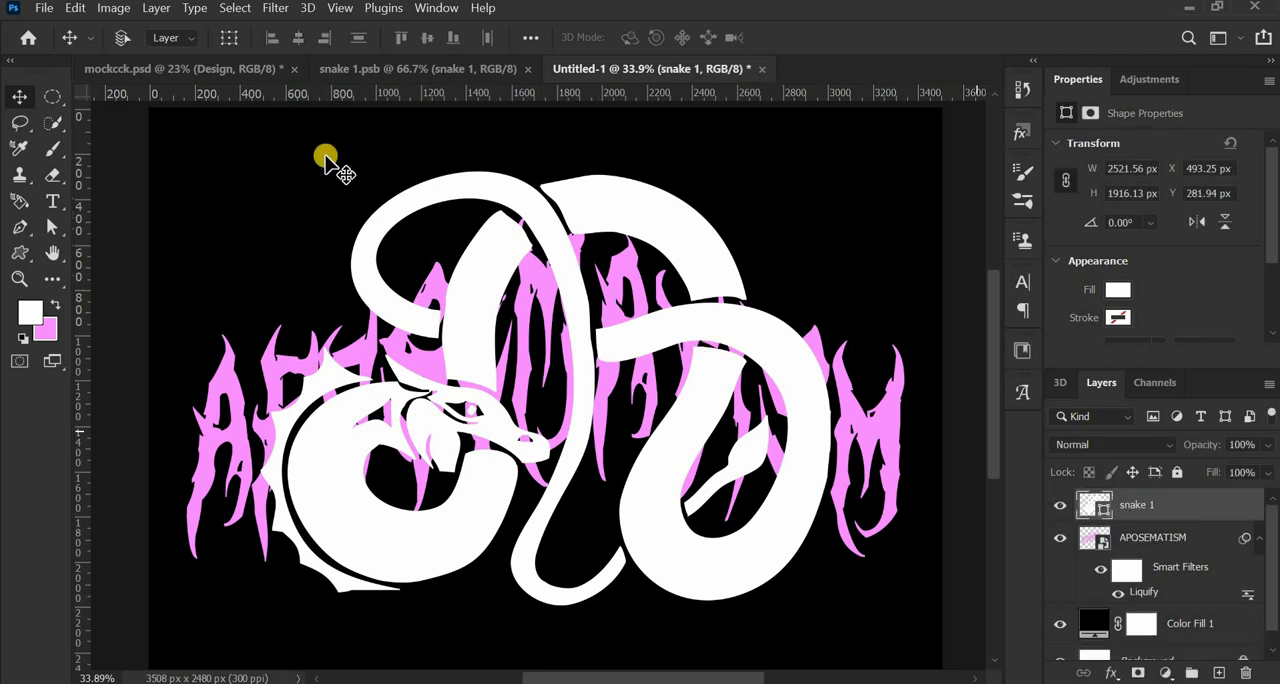
click(75, 9)
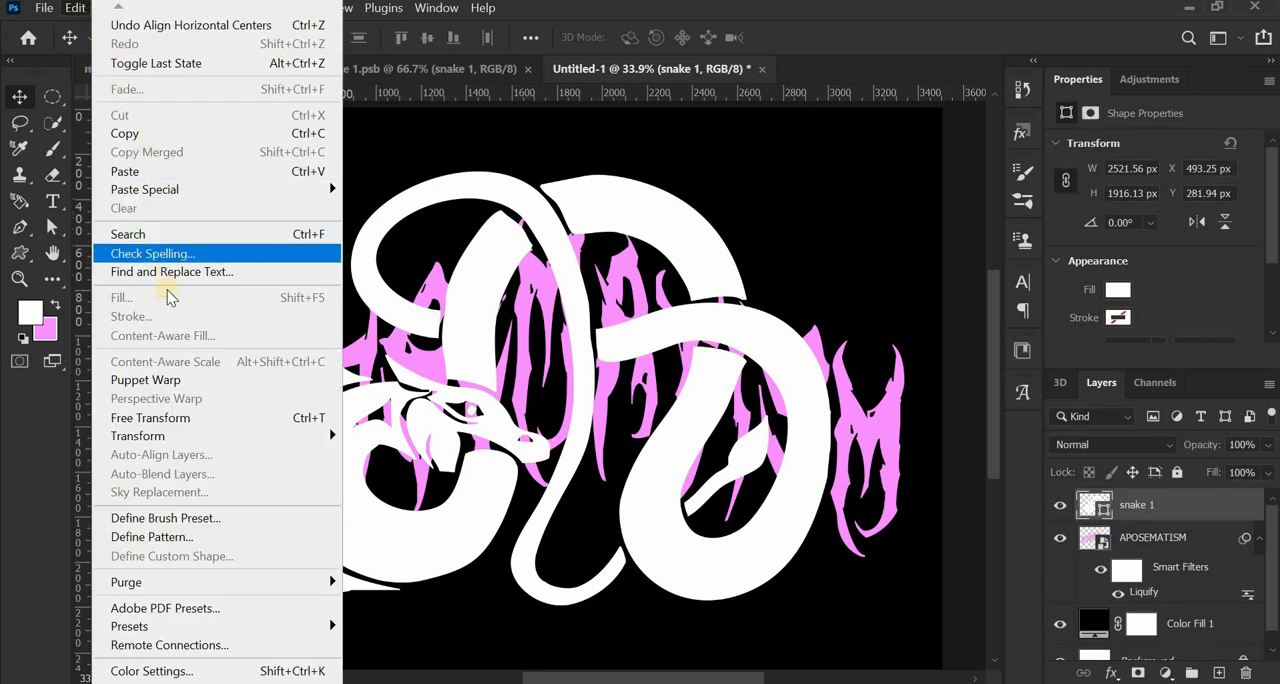
mouse_move(175, 436)
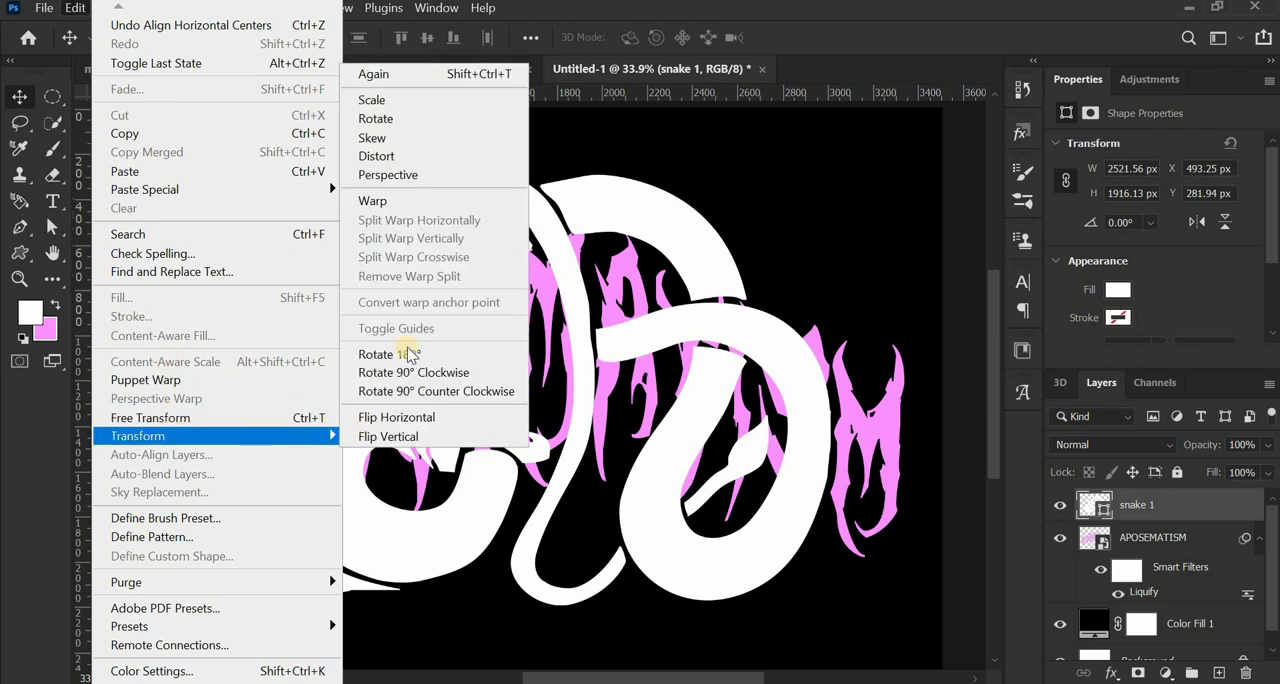
click(409, 89)
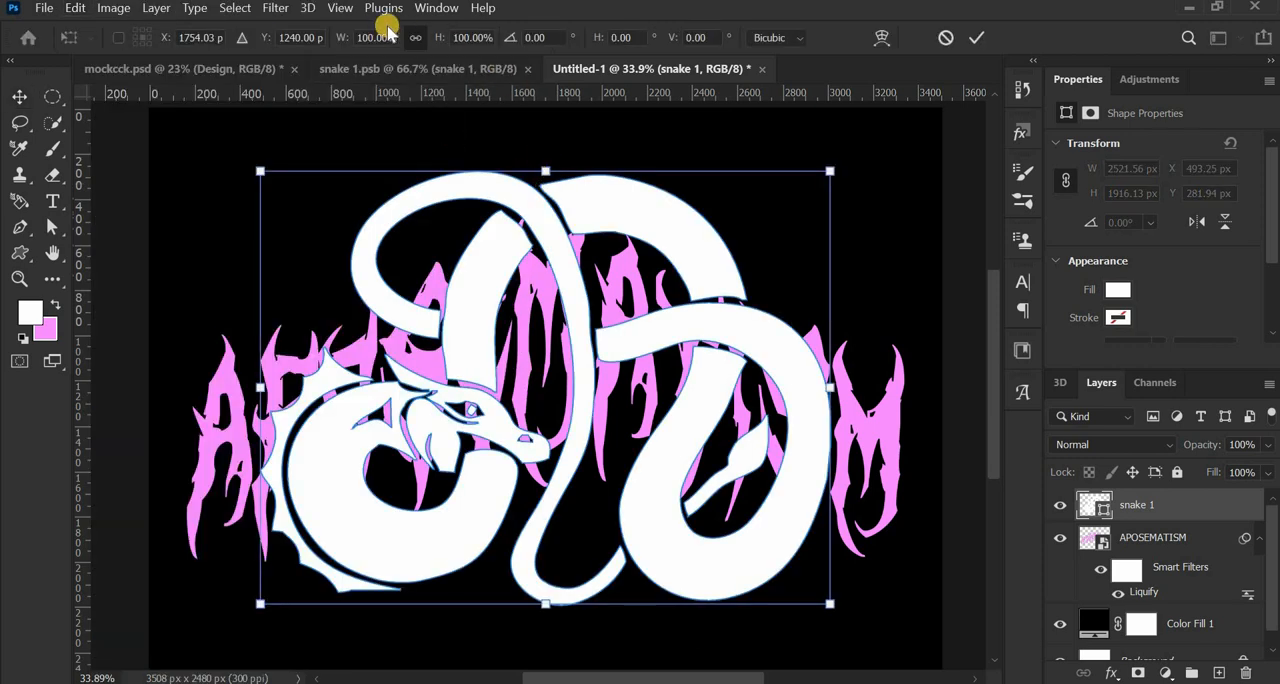
drag(344, 37, 337, 37)
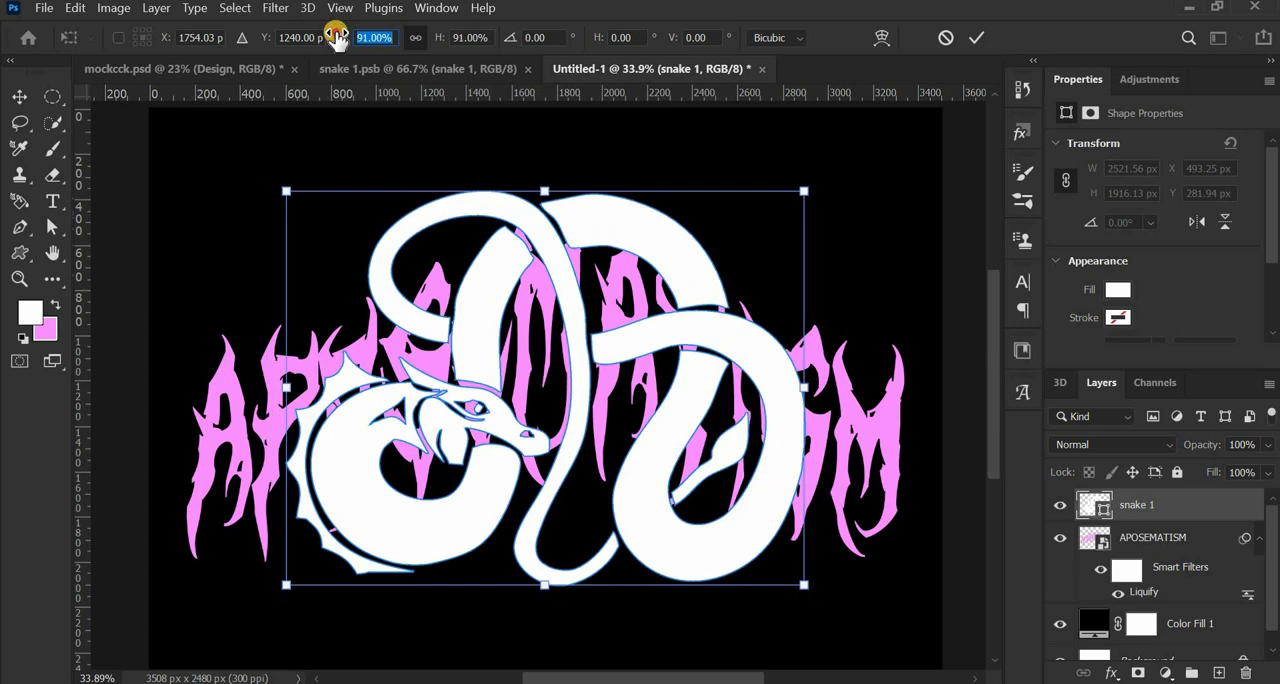
drag(337, 37, 342, 37)
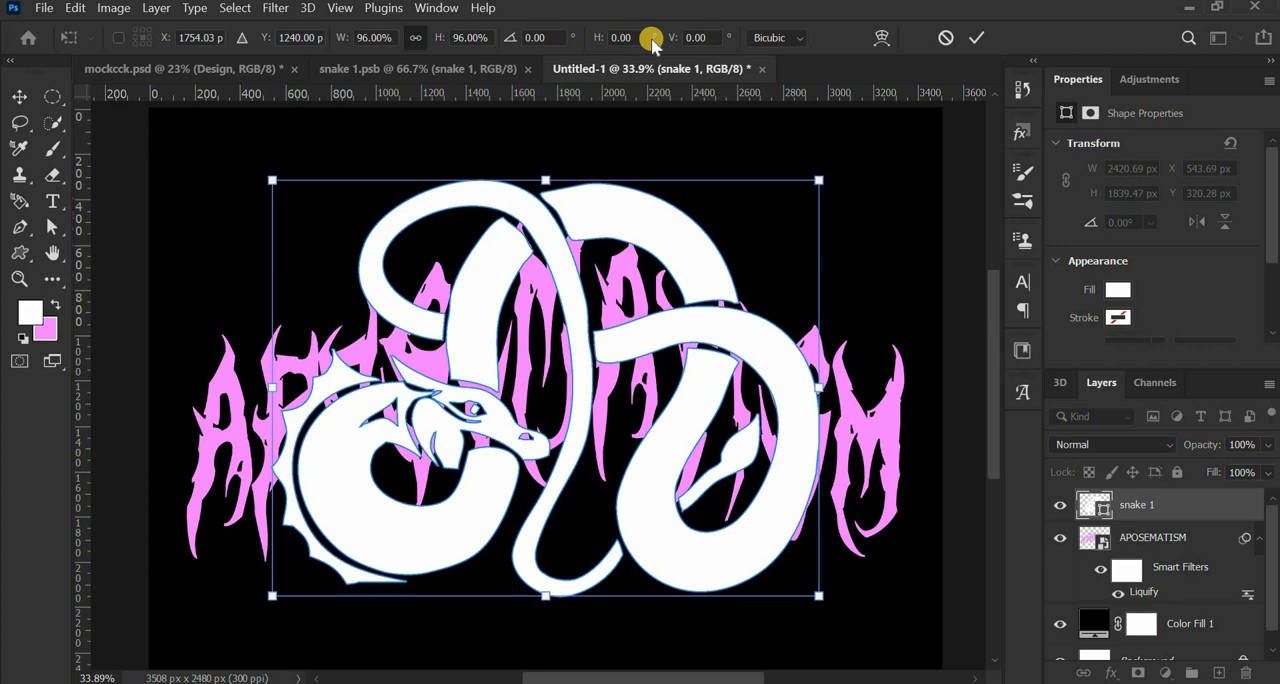
click(977, 38)
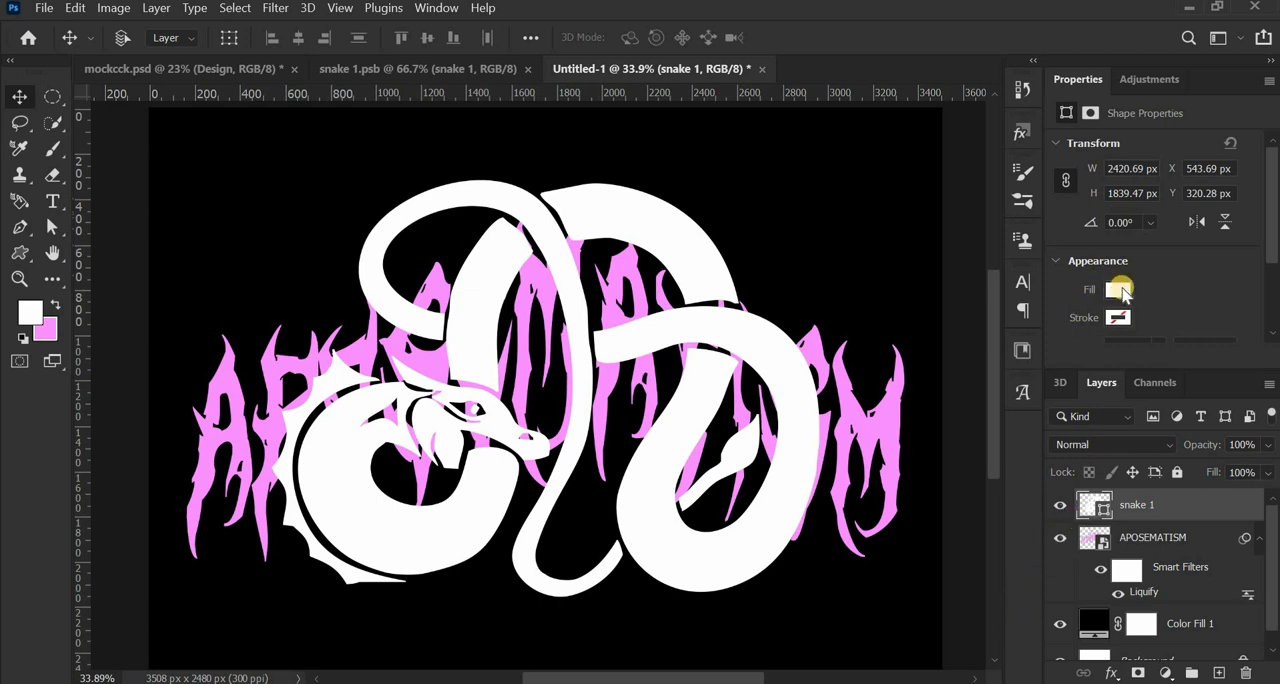
- Change the snake shape's fill colour to blue 0295db
click(1120, 290)
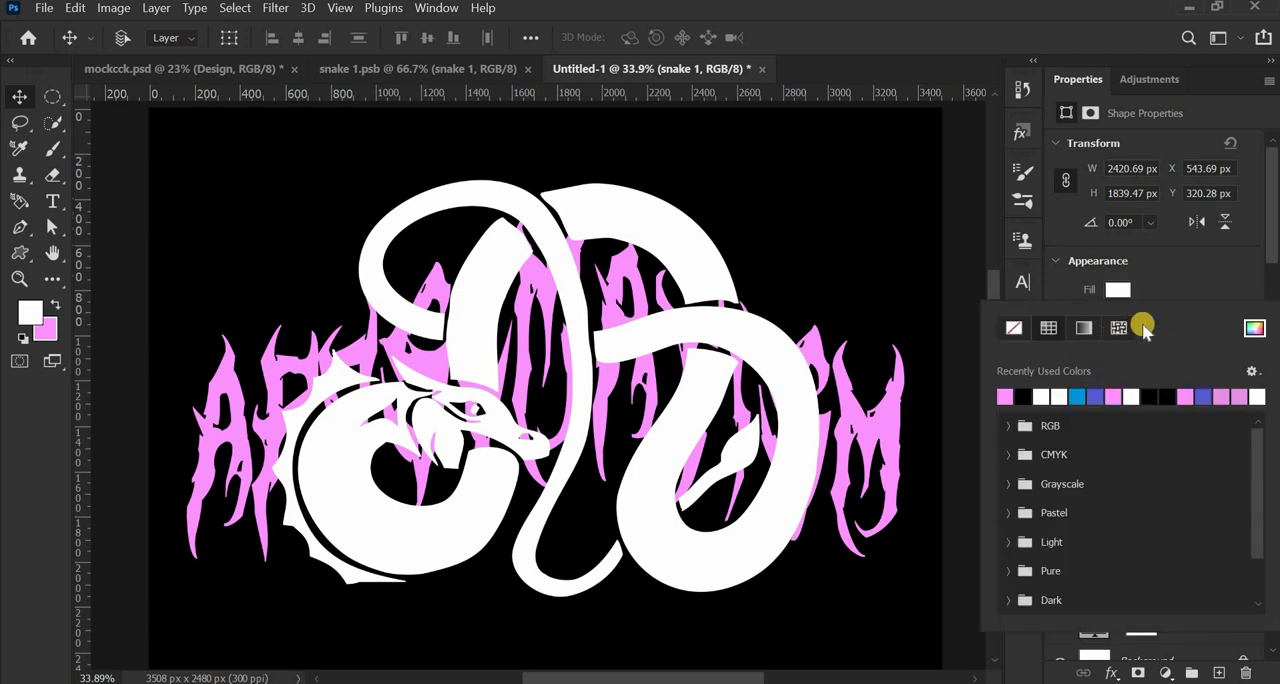
click(1254, 332)
click(1088, 511)
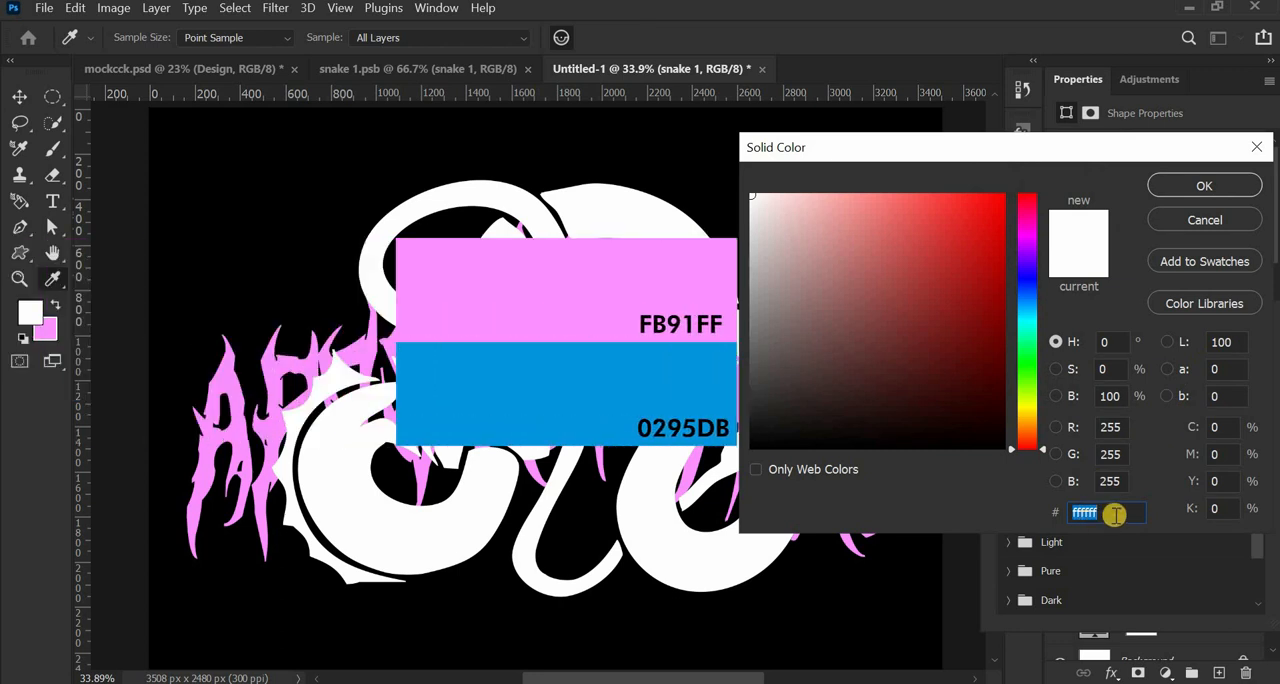
key(BackSpace)
text(0)
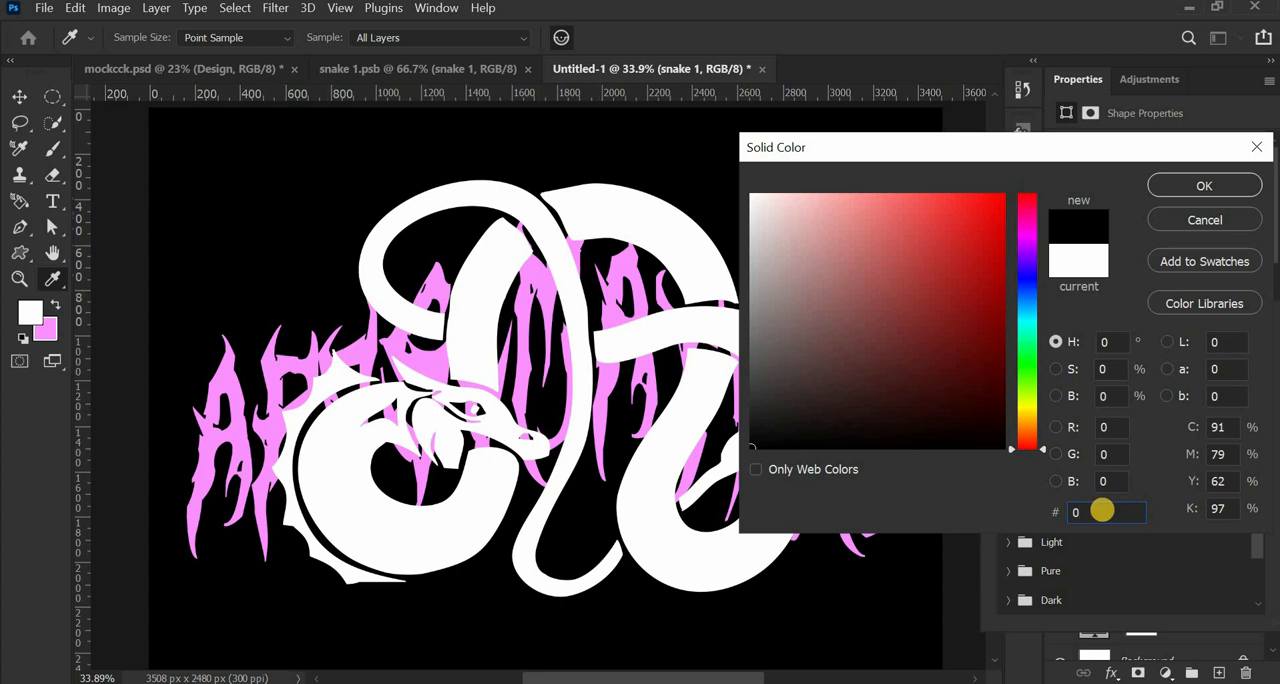
text(29)
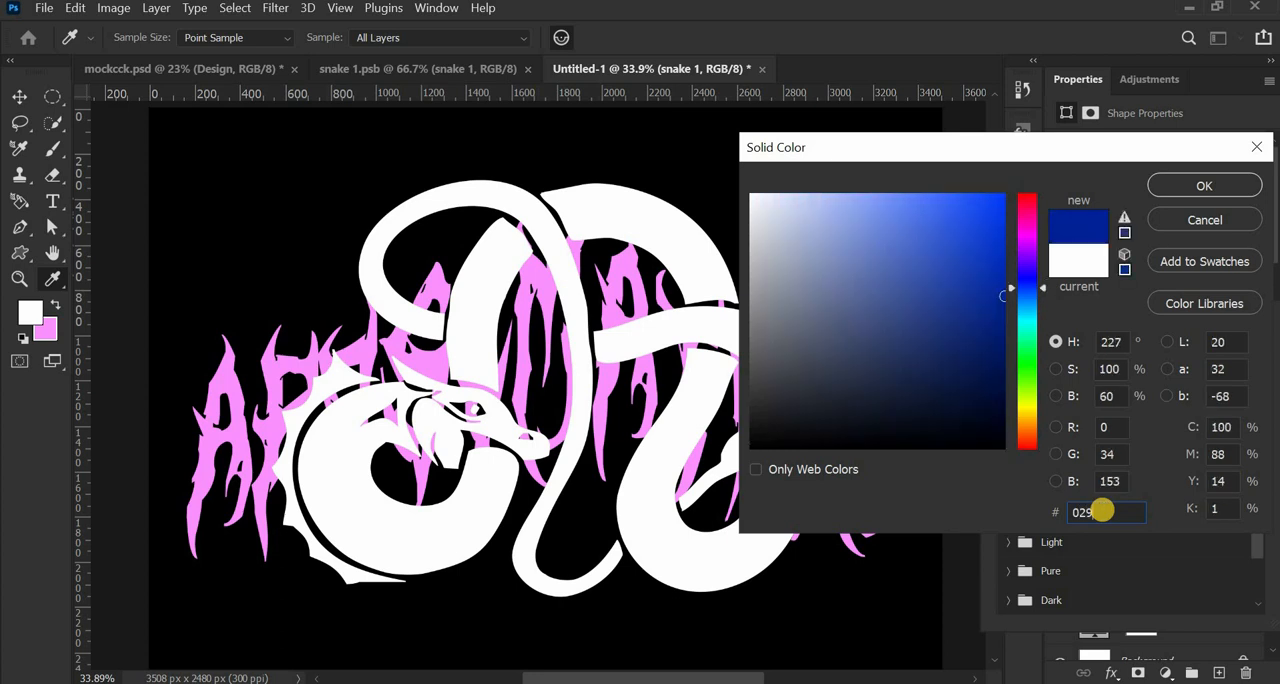
text(5)
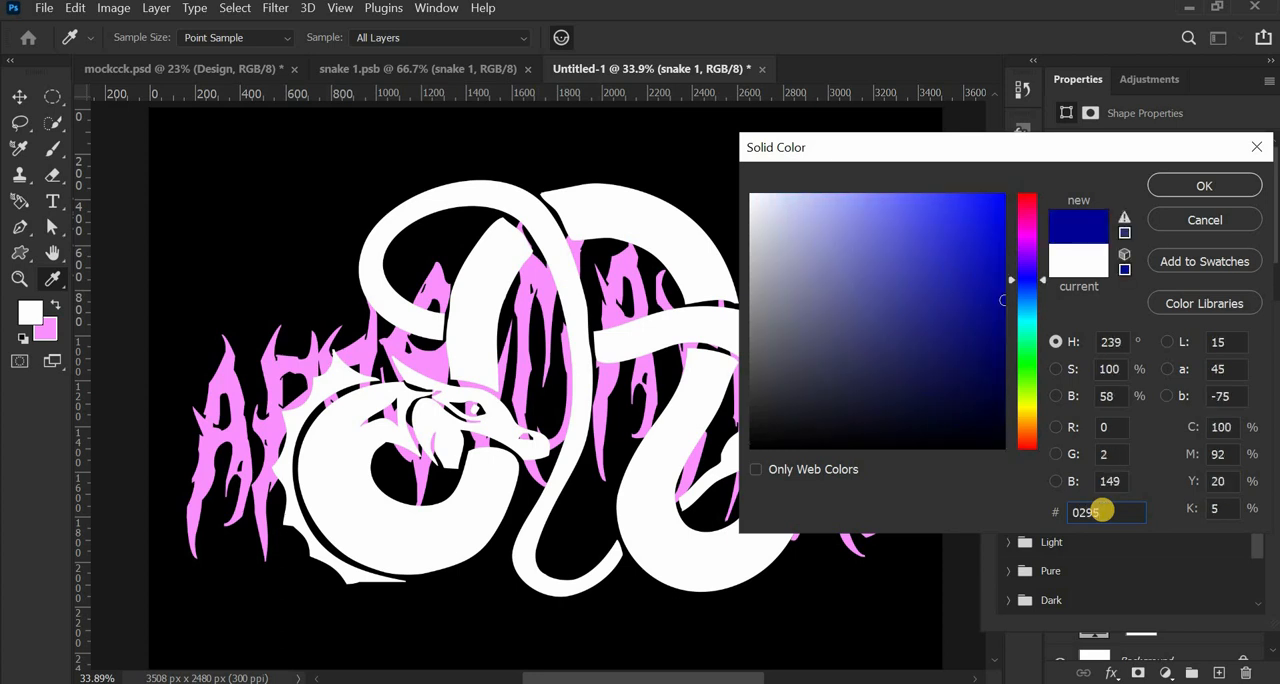
text(db)
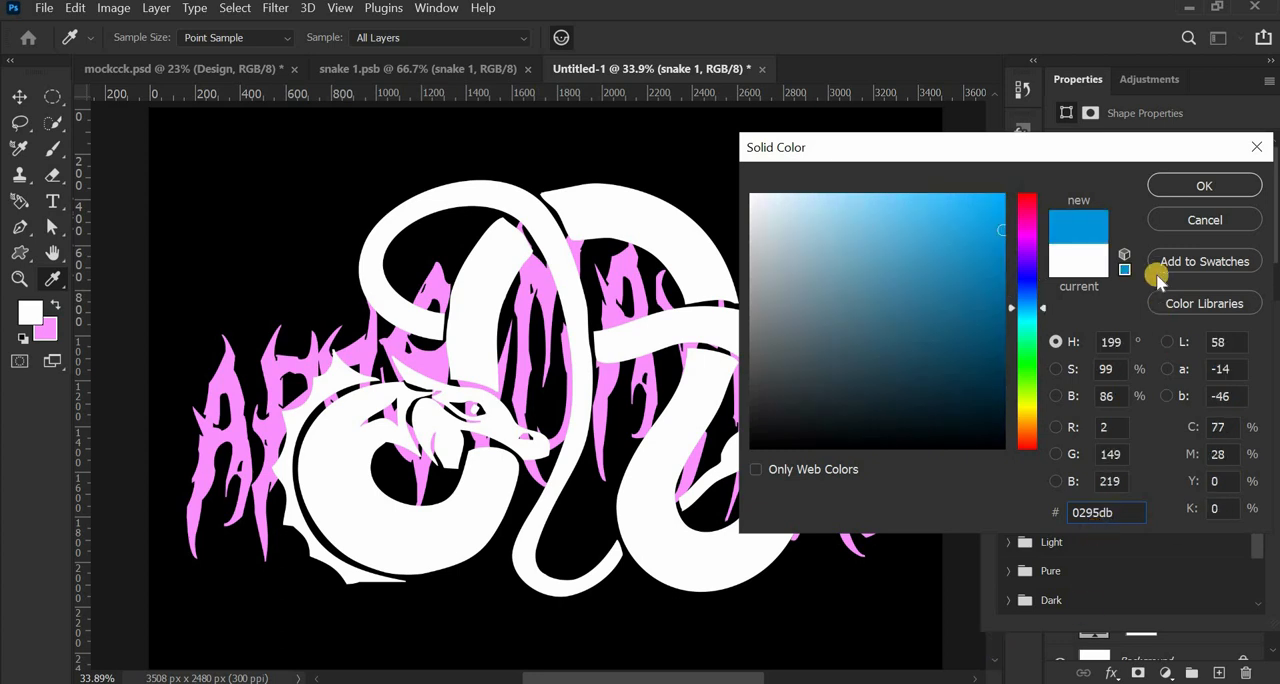
click(1201, 188)
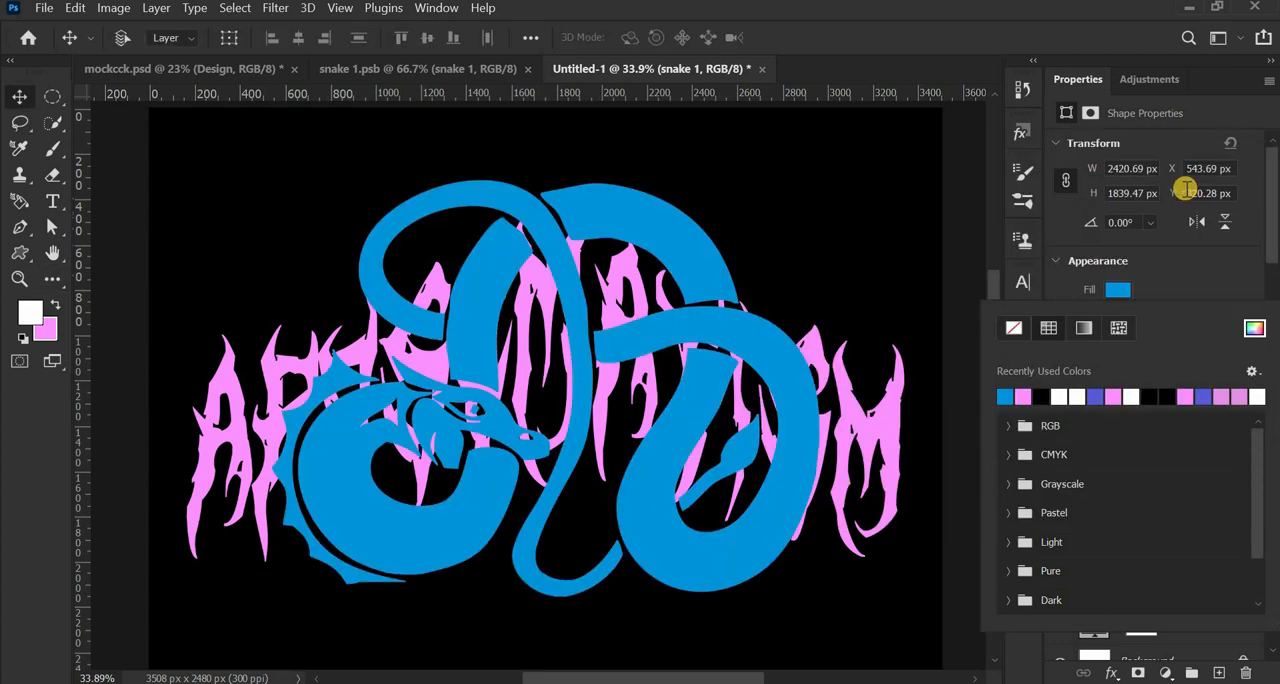
scroll(760, 470, up, 3)
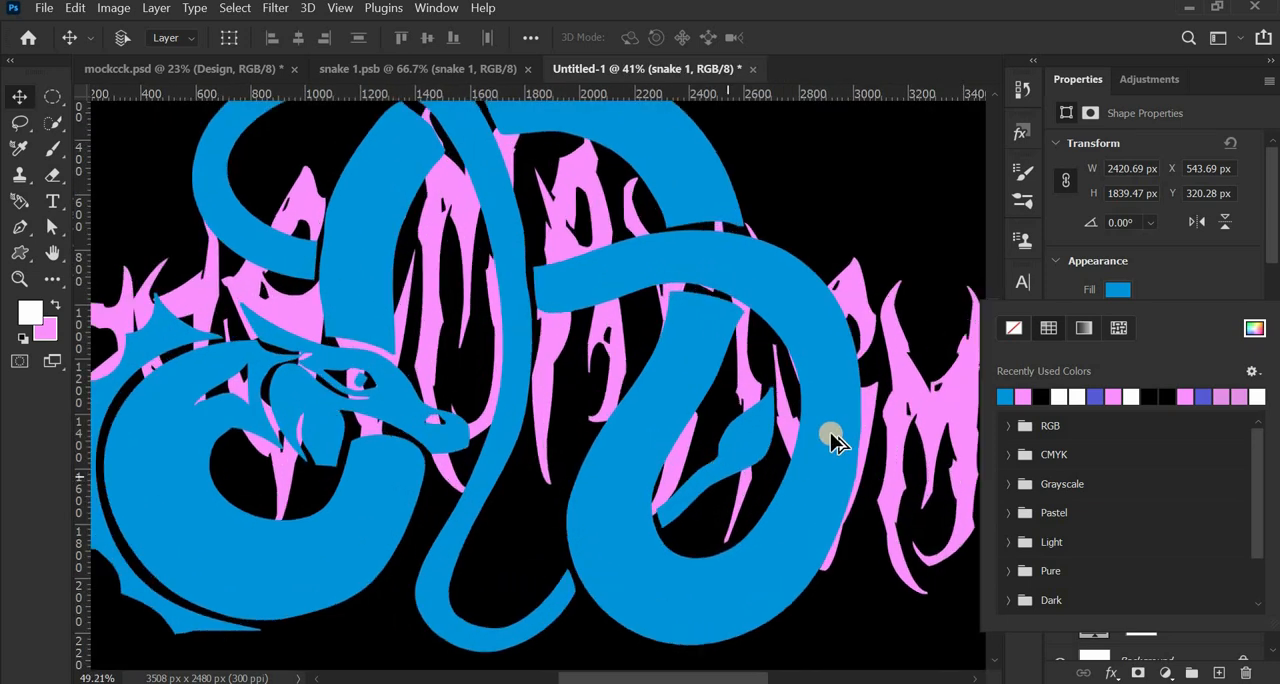
scroll(893, 340, up, 1)
scroll(876, 343, down, 4)
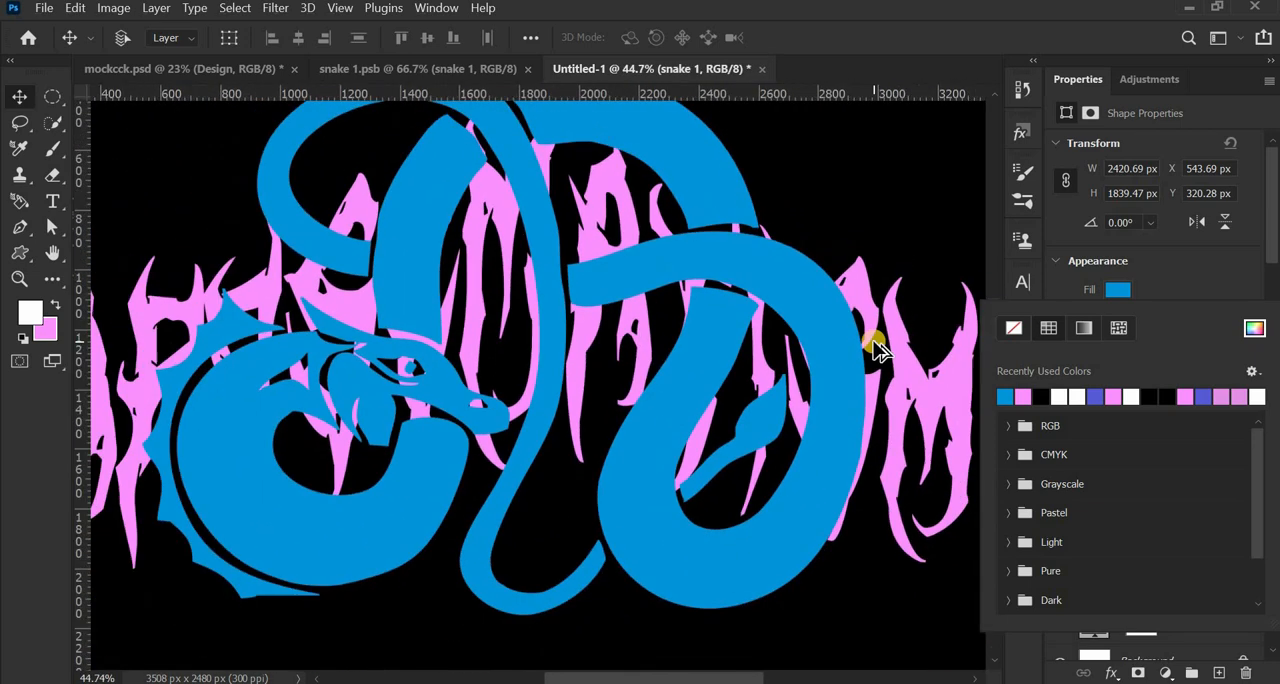
scroll(850, 338, up, 3)
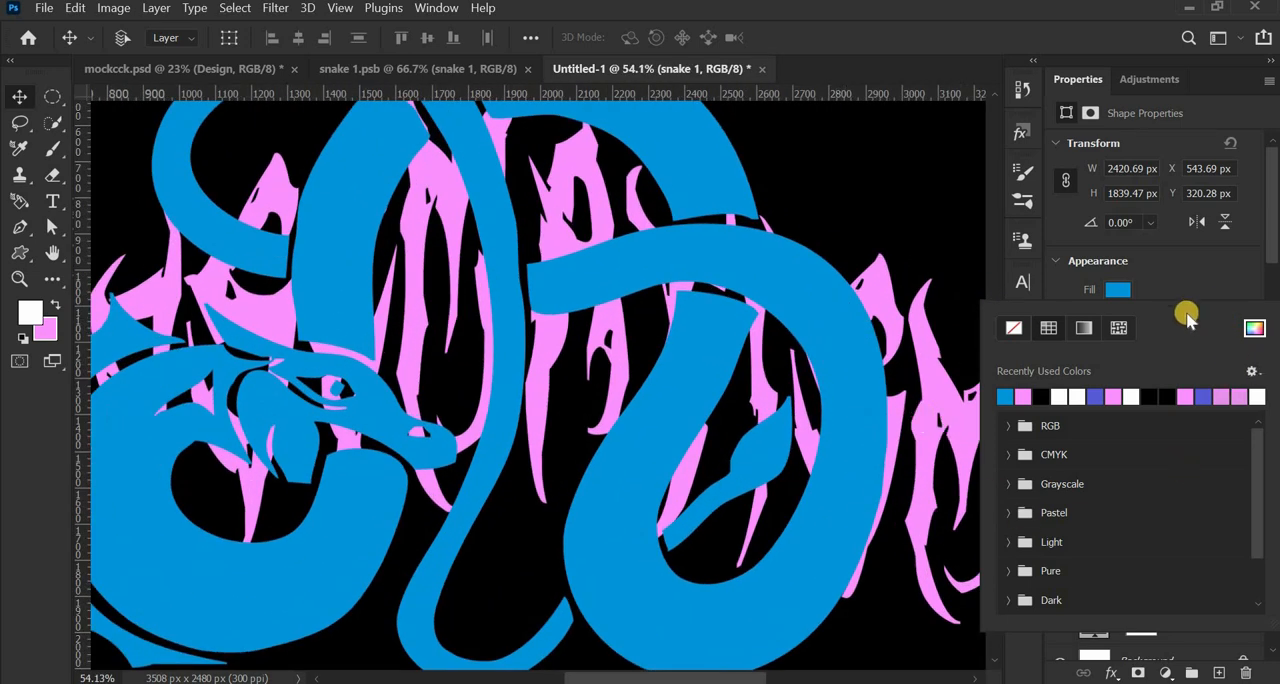
click(1200, 280)
scroll(366, 343, down, 3)
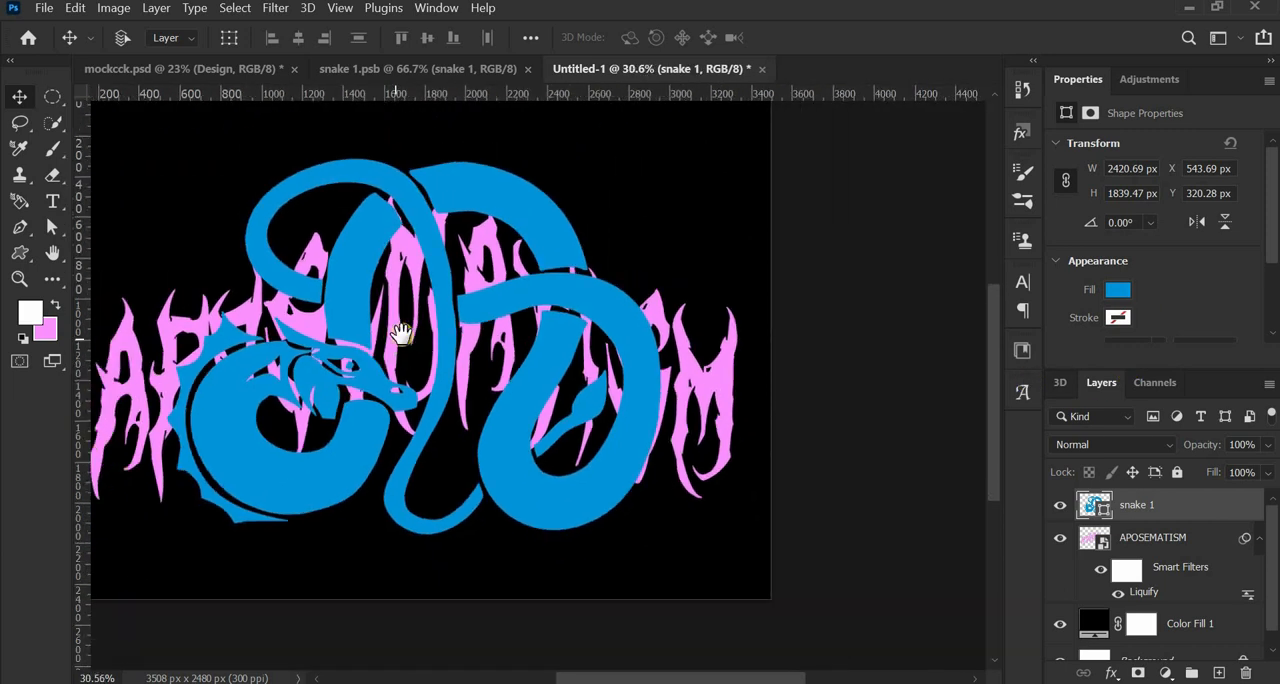
drag(512, 350, 517, 366)
scroll(471, 371, up, 1)
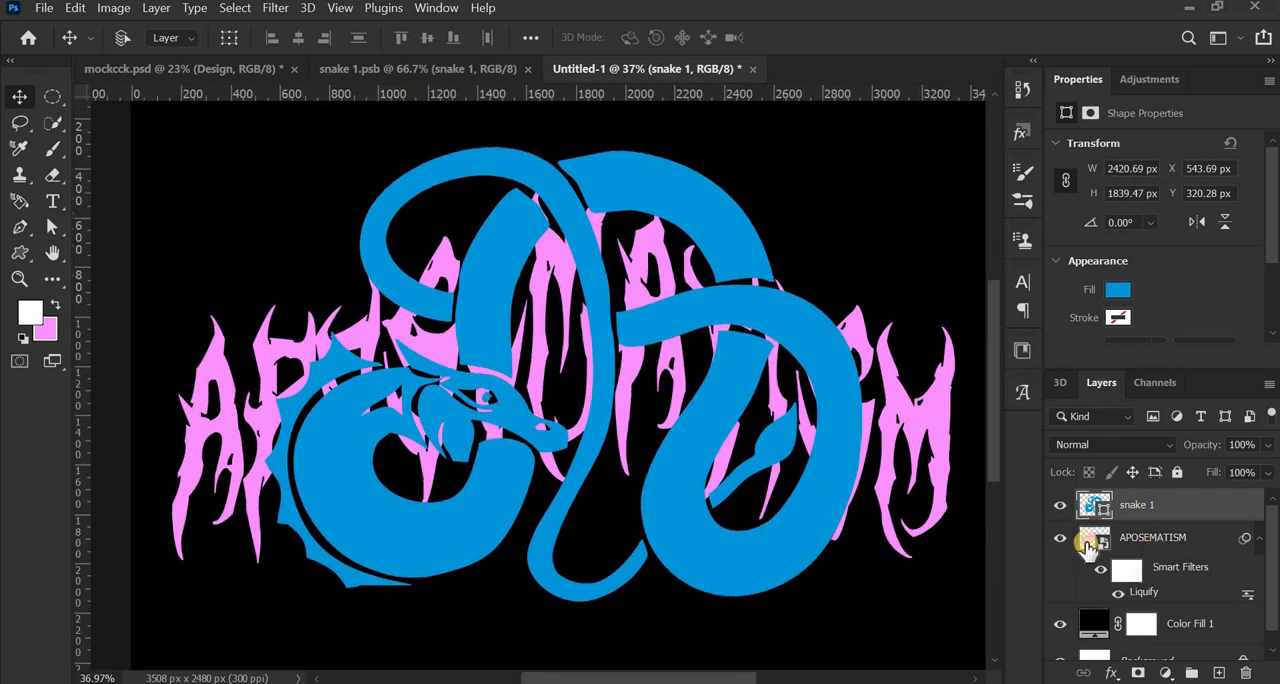
drag(1088, 545, 1089, 547)
scroll(822, 408, up, 1)
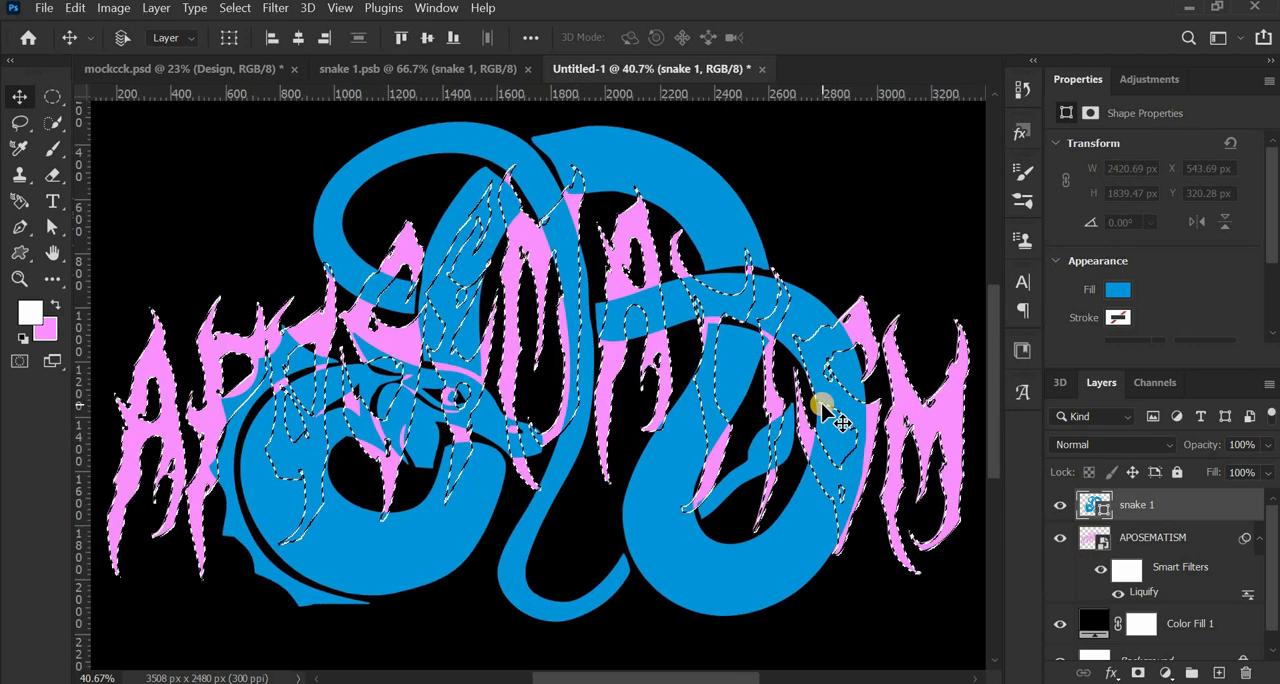
scroll(822, 408, up, 2)
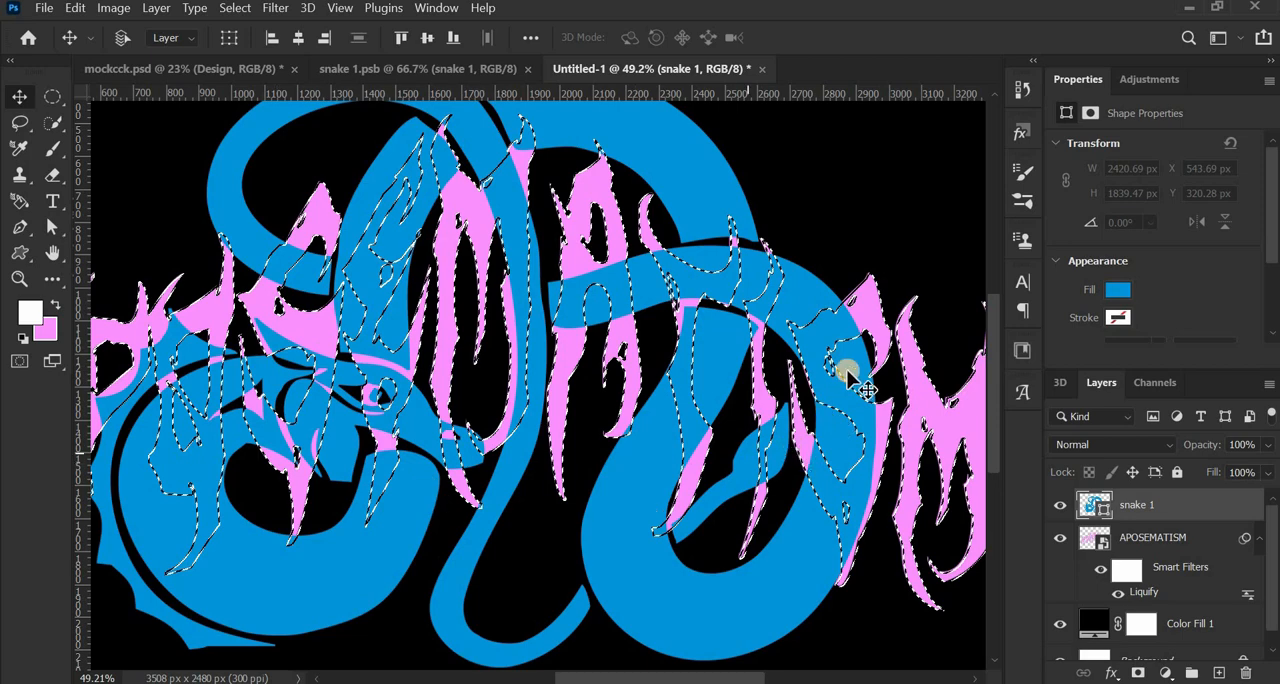
scroll(857, 322, up, 4)
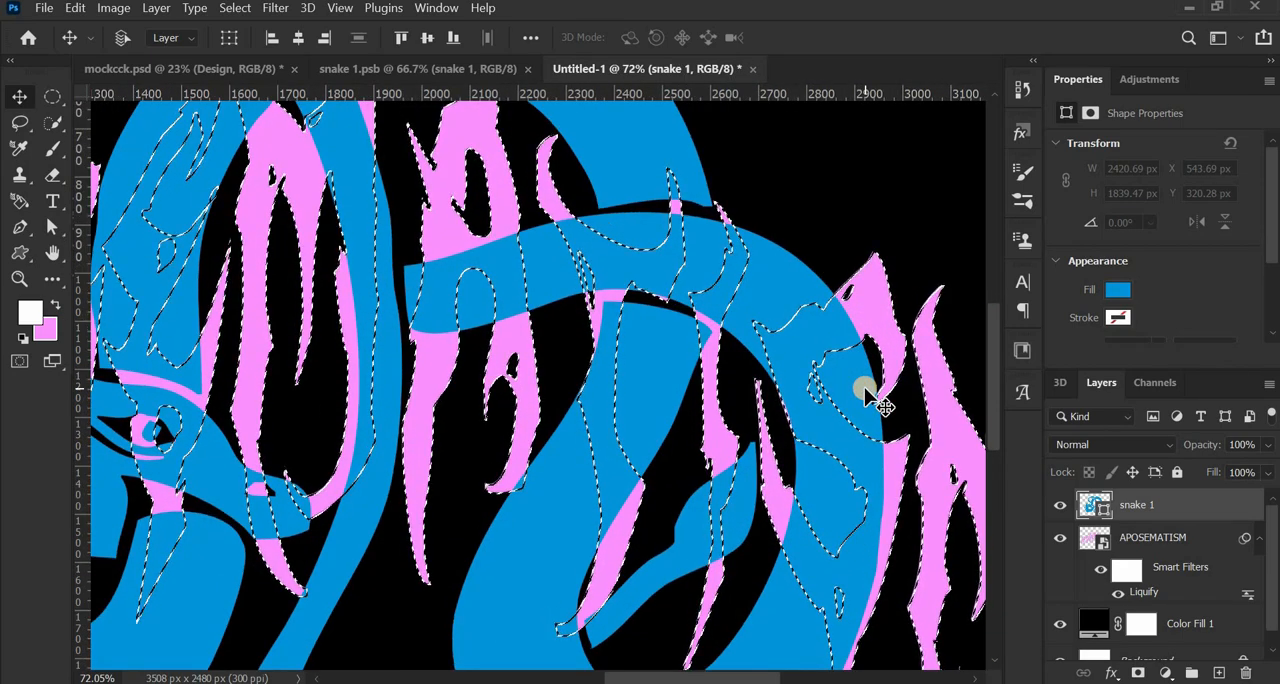
click(1163, 548)
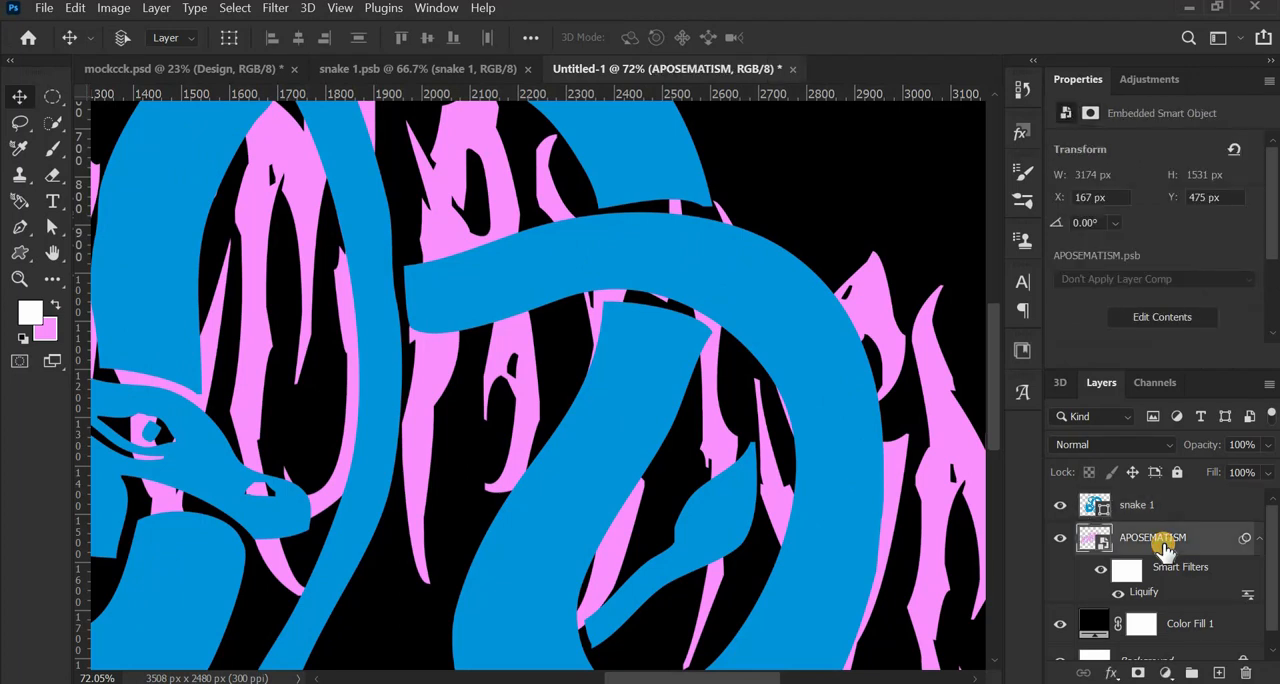
- Add a layer mask to the snake 1 layer and load the APOSEMATISM lettering's outline as a selection
click(1163, 518)
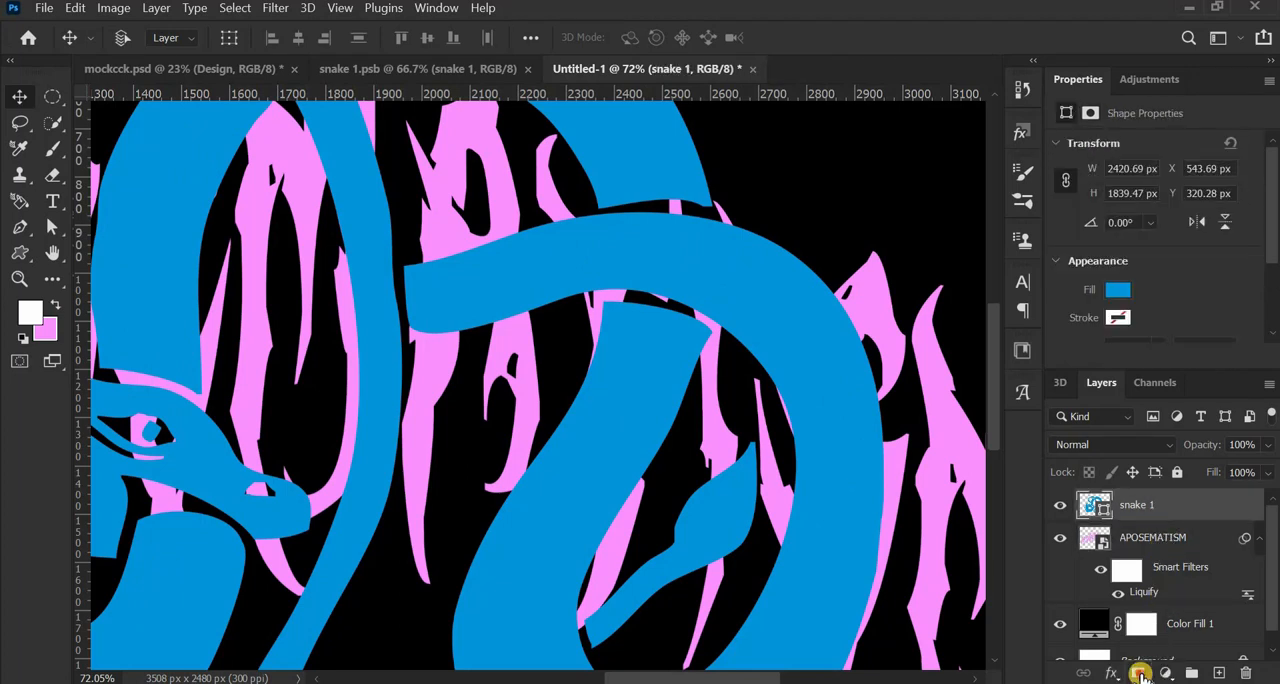
click(1141, 676)
click(1097, 543)
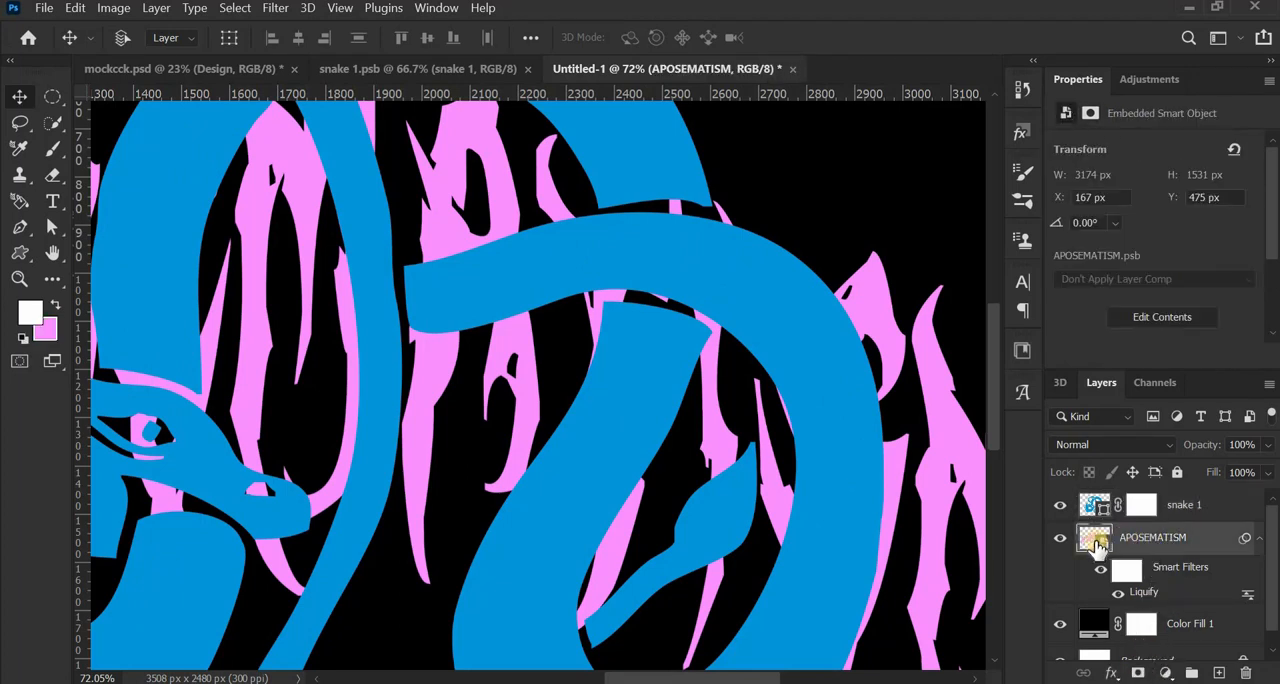
ctrl+click(1097, 543)
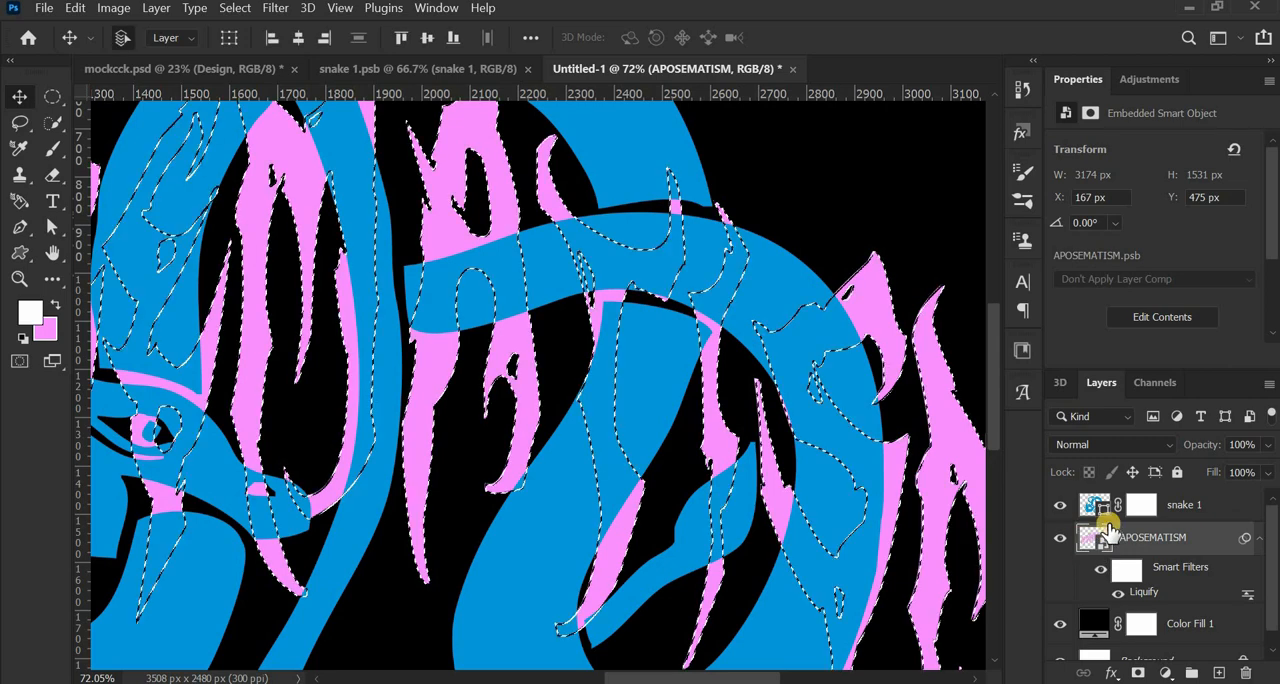
- Target the snake 1 layer mask and set up the Brush tool with black as foreground colour and a 245 px size
click(1141, 505)
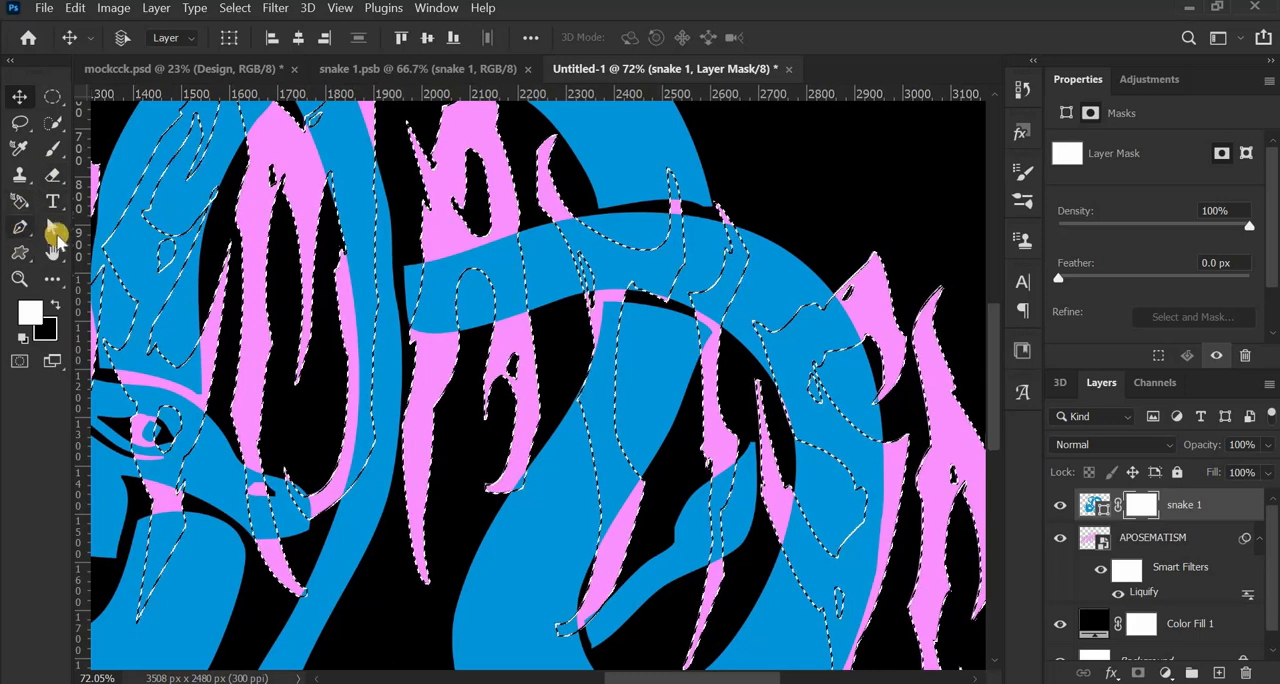
key(b)
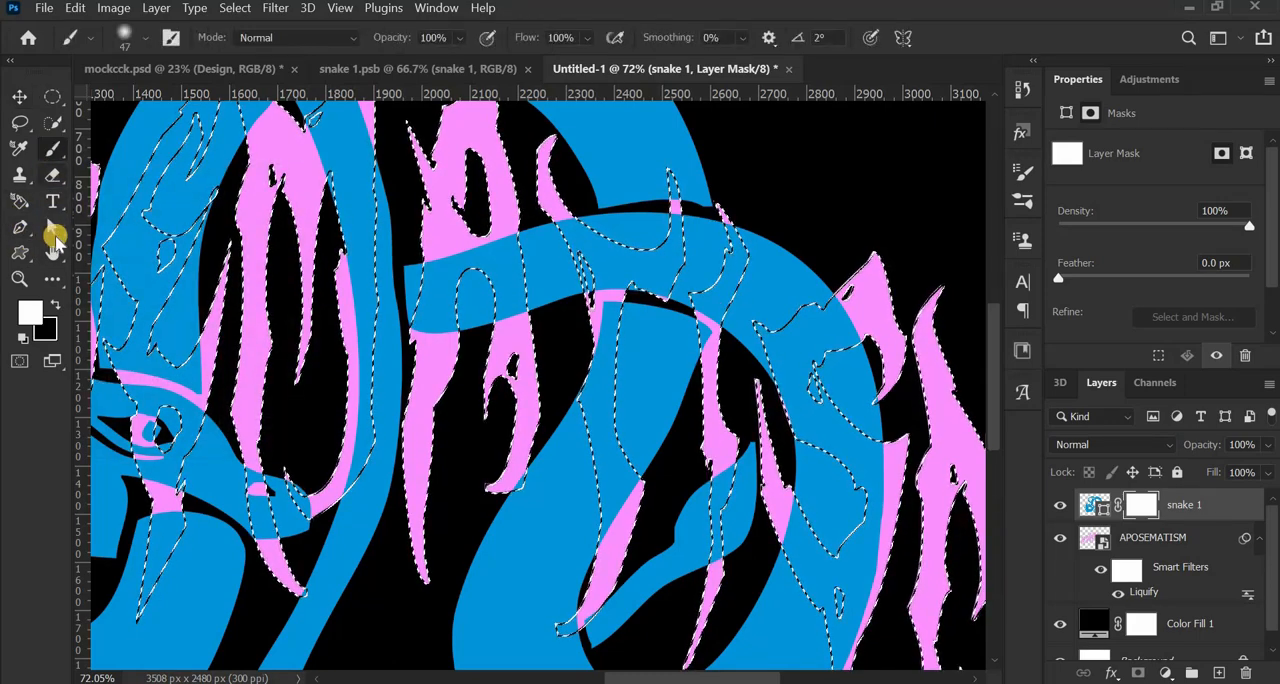
click(52, 303)
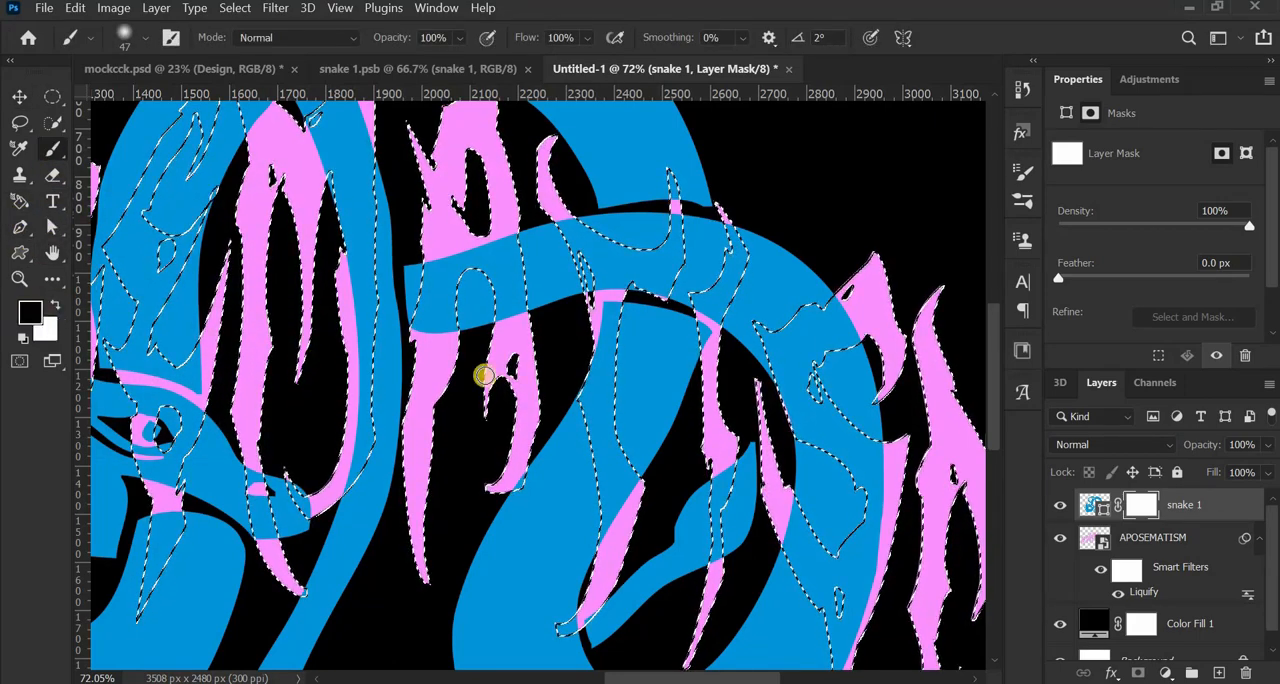
drag(698, 338, 800, 388)
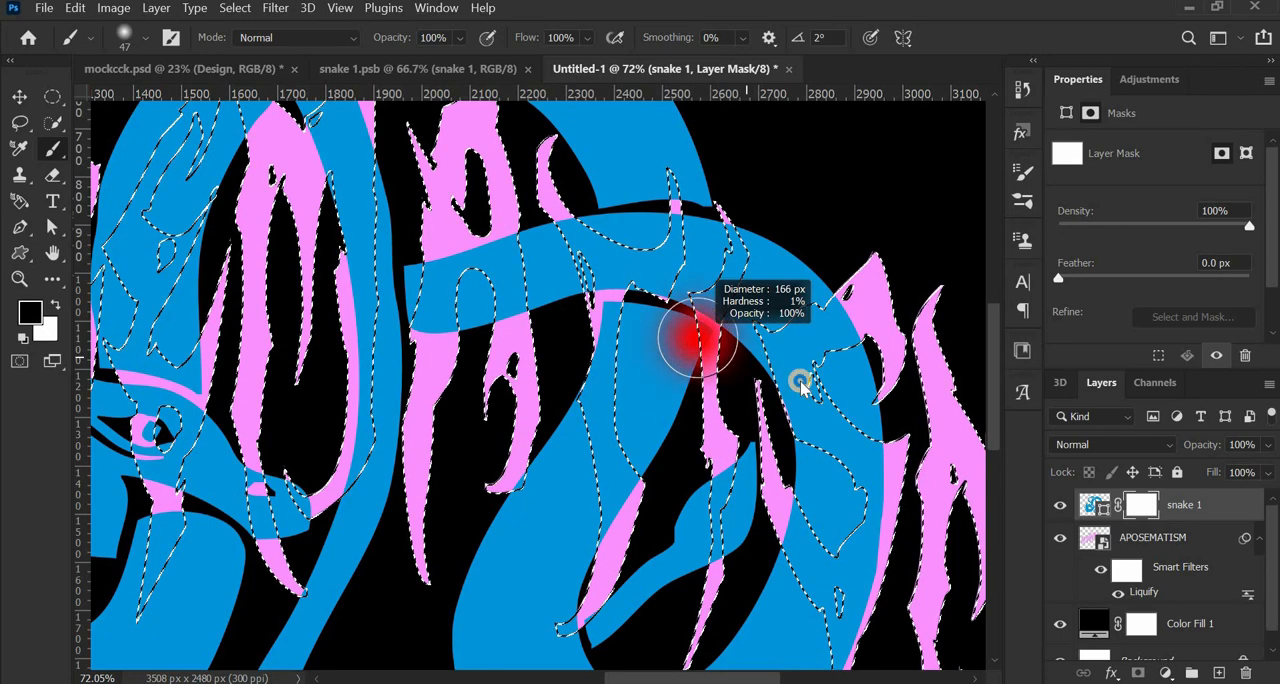
right_click(815, 328)
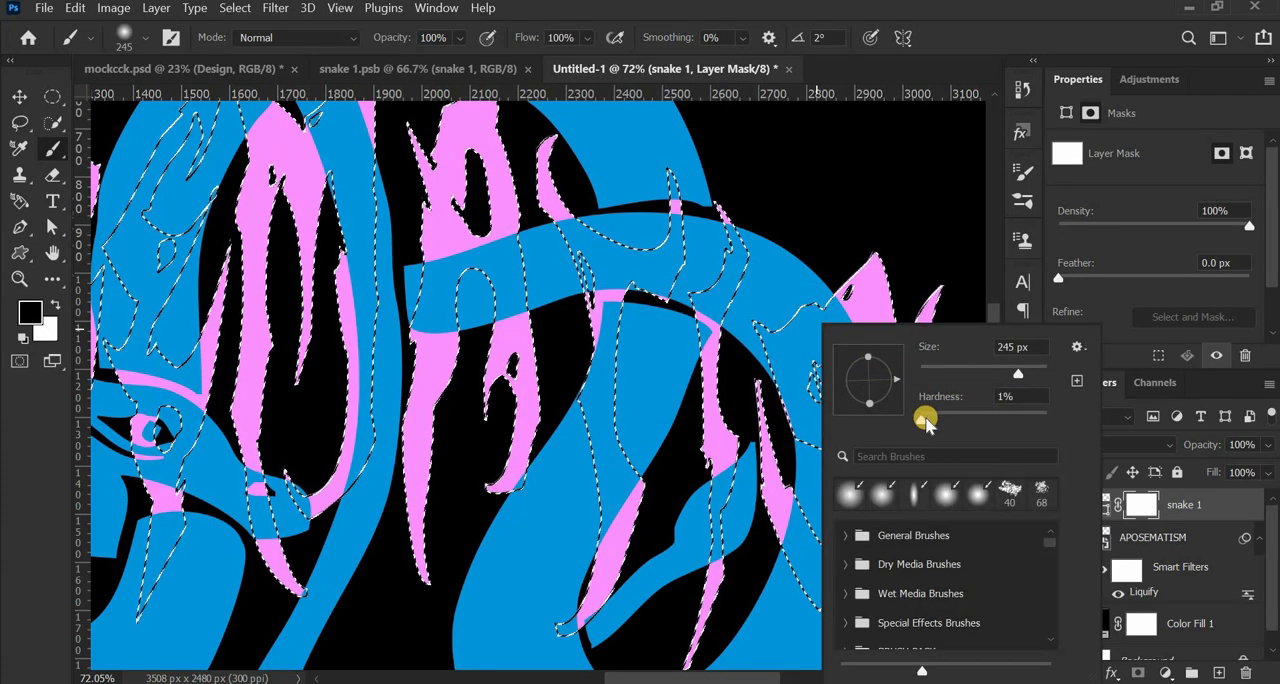
key(Return)
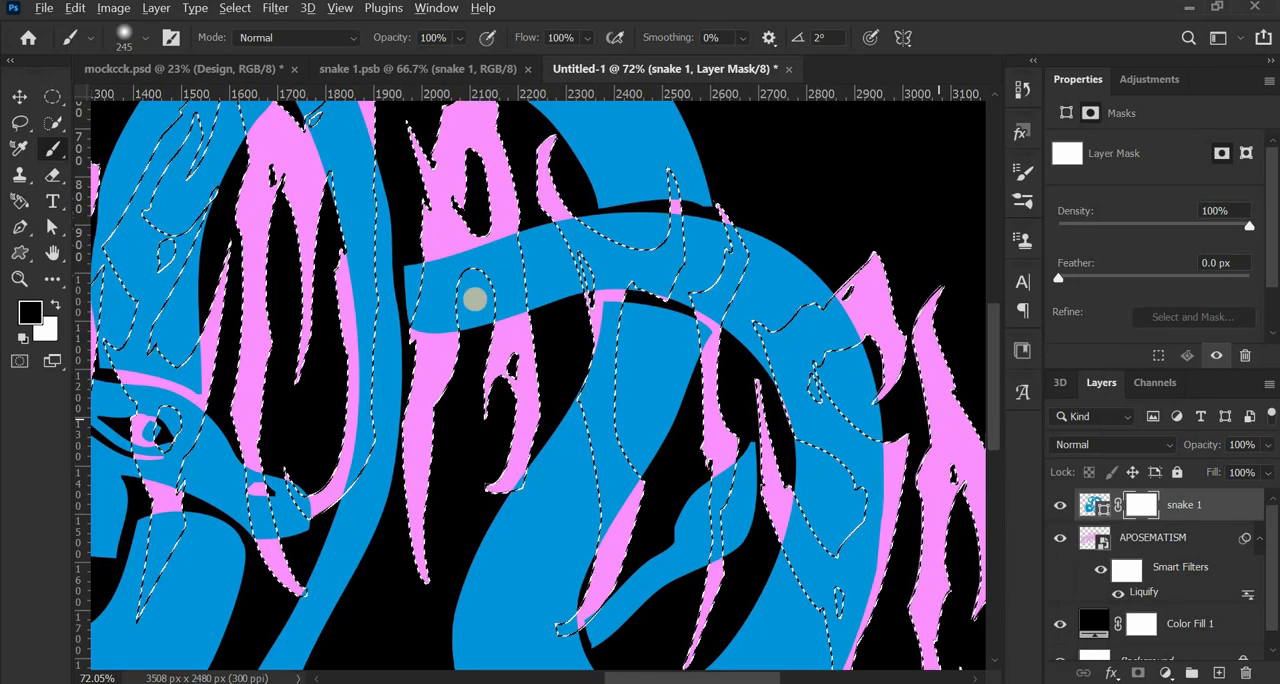
- Paint black on the snake's mask within the selected last letter S to bring it in front of the body, and deselect
scroll(846, 390, up, 3)
drag(811, 351, 663, 314)
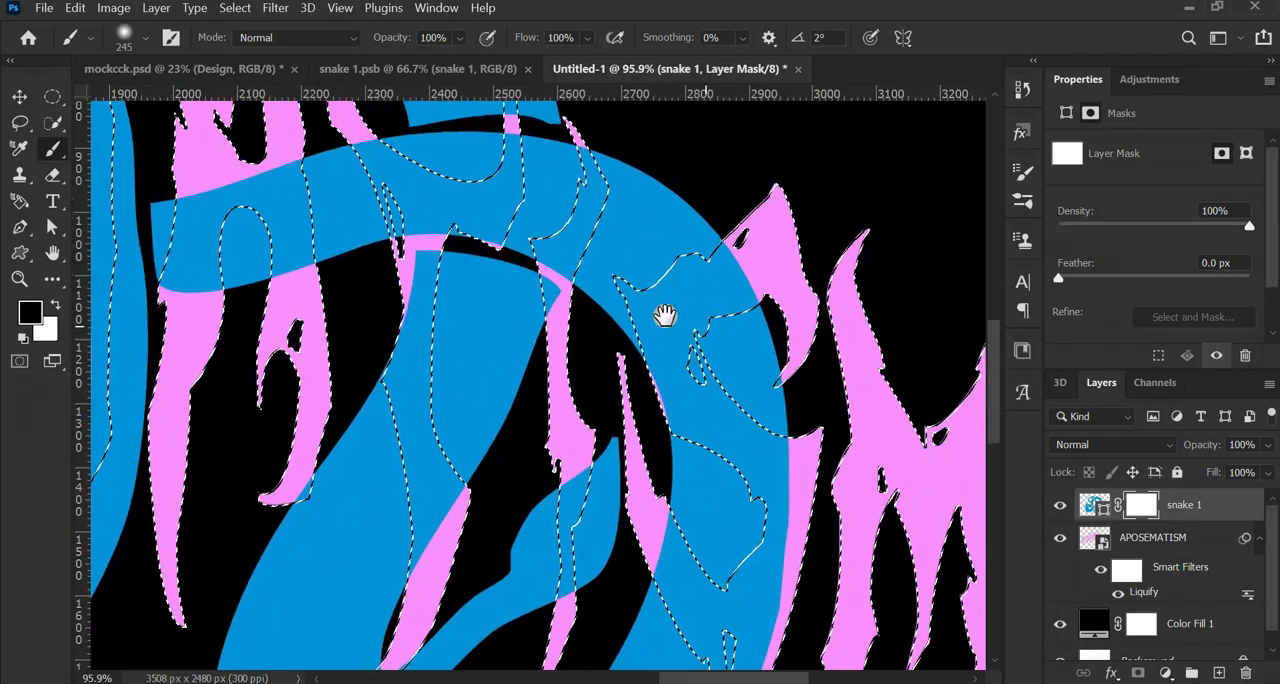
mouse_move(691, 261)
mouse_down()
mouse_move(606, 286)
mouse_move(612, 330)
mouse_move(698, 413)
mouse_move(694, 449)
mouse_move(651, 297)
mouse_move(750, 505)
mouse_move(689, 529)
mouse_move(673, 371)
mouse_move(711, 337)
mouse_move(712, 290)
mouse_up()
scroll(749, 490, down, 2)
scroll(609, 409, down, 5)
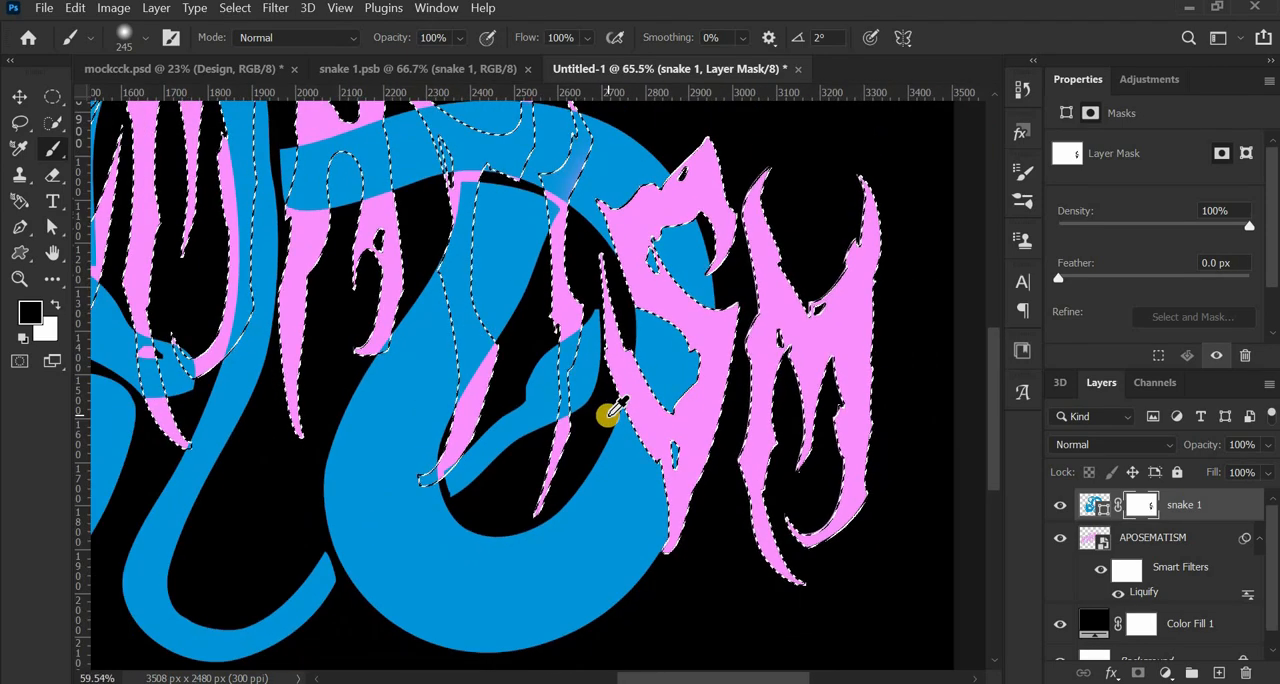
scroll(570, 465, up, 1)
key(ctrl+d)
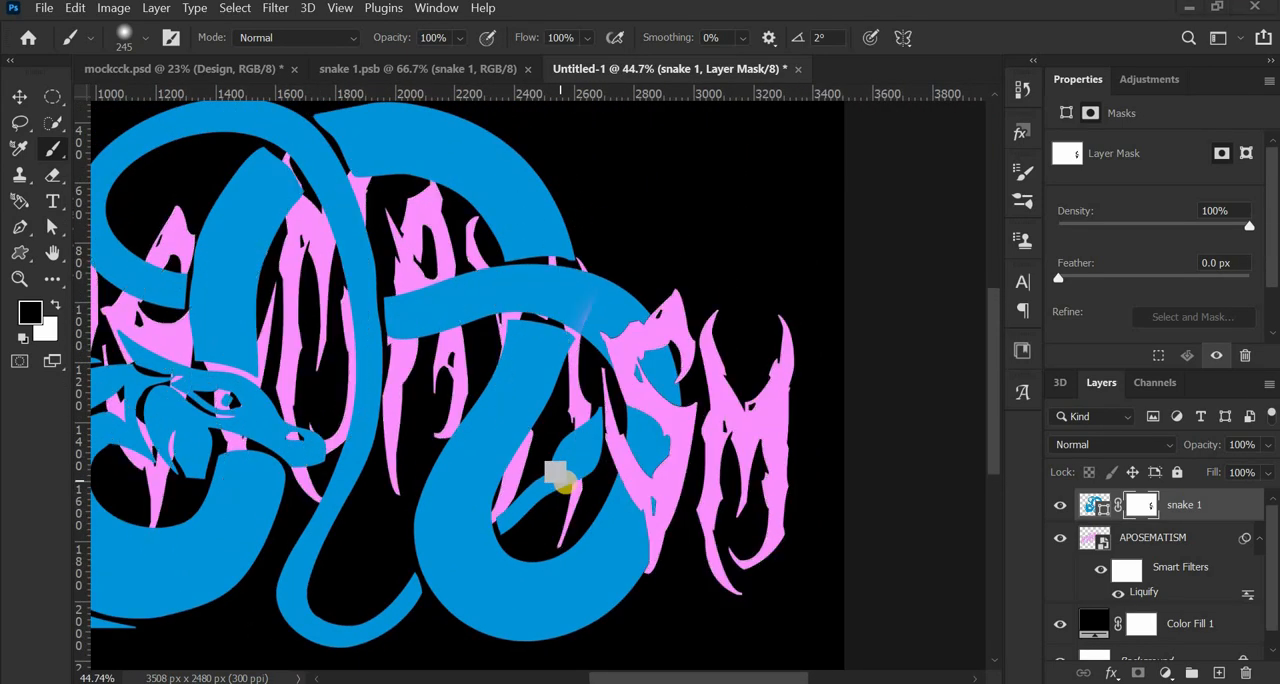
- Load the APOSEMATISM lettering's outline as a selection again while keeping the snake 1 mask targeted
scroll(565, 483, up, 1)
scroll(565, 483, down, 3)
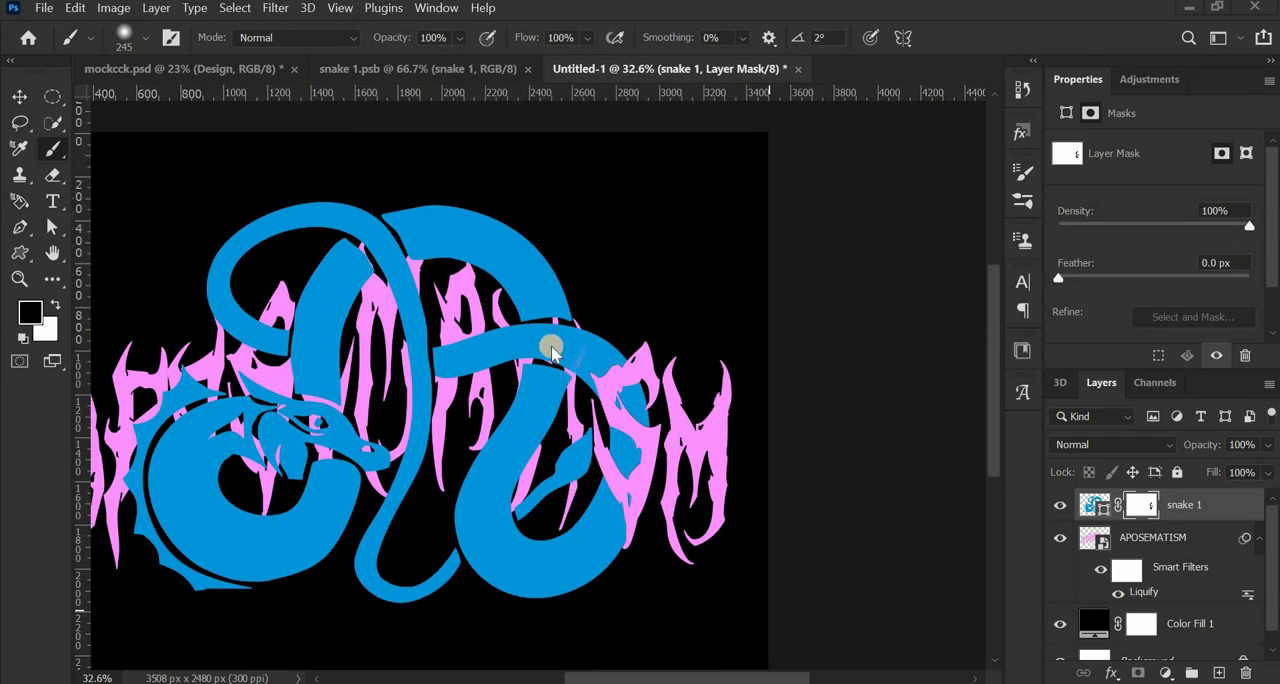
scroll(562, 378, up, 3)
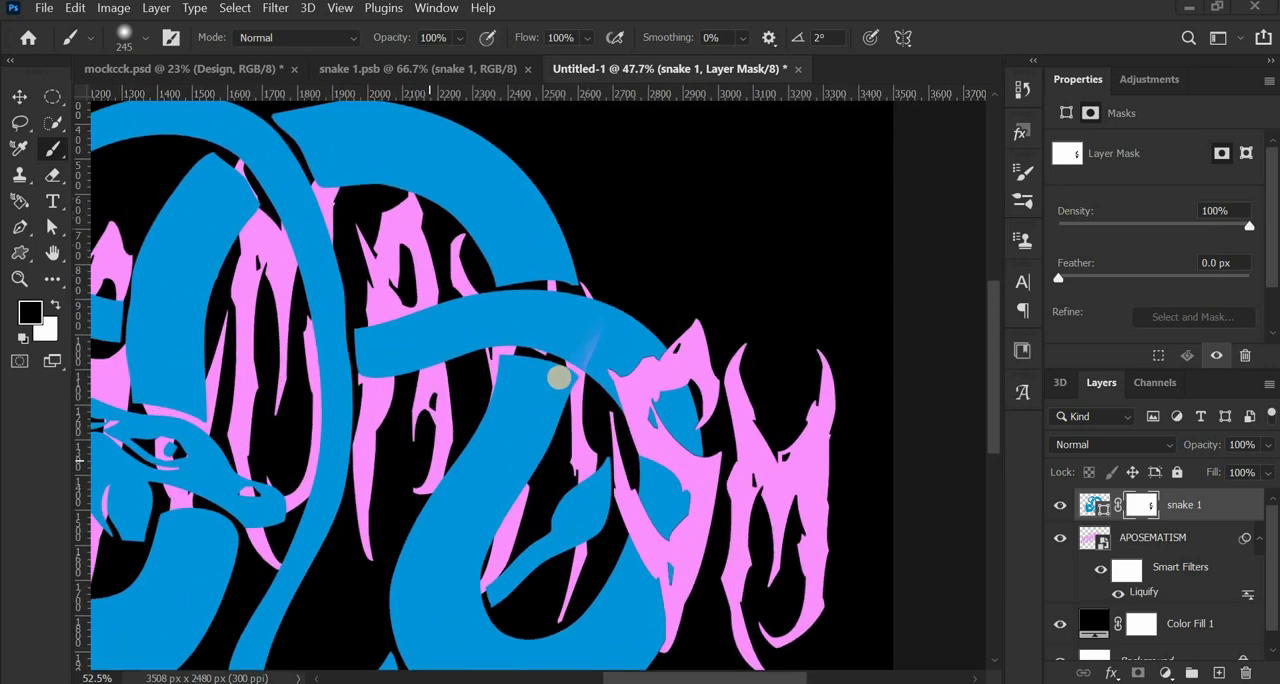
key(super)
ctrl+click(1094, 538)
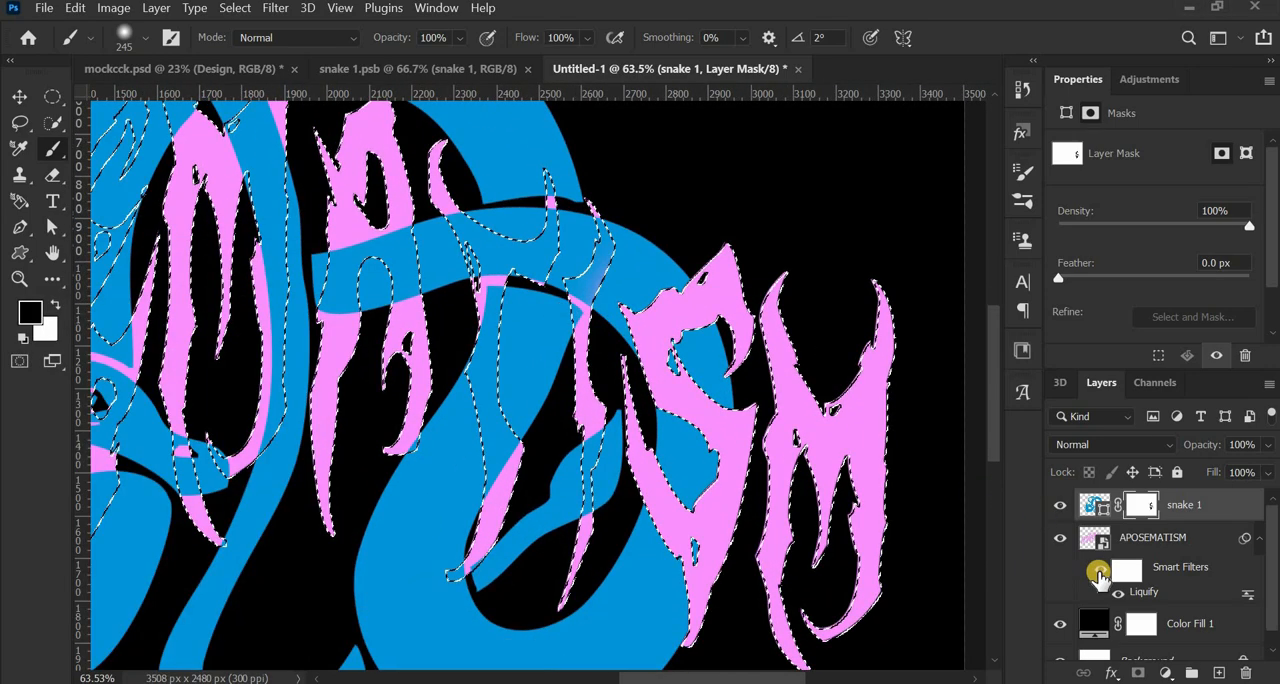
- Paint black on the snake 1 mask within the upper part of the letter I to bring it in front of the body
scroll(600, 448, down, 2)
scroll(486, 409, up, 2)
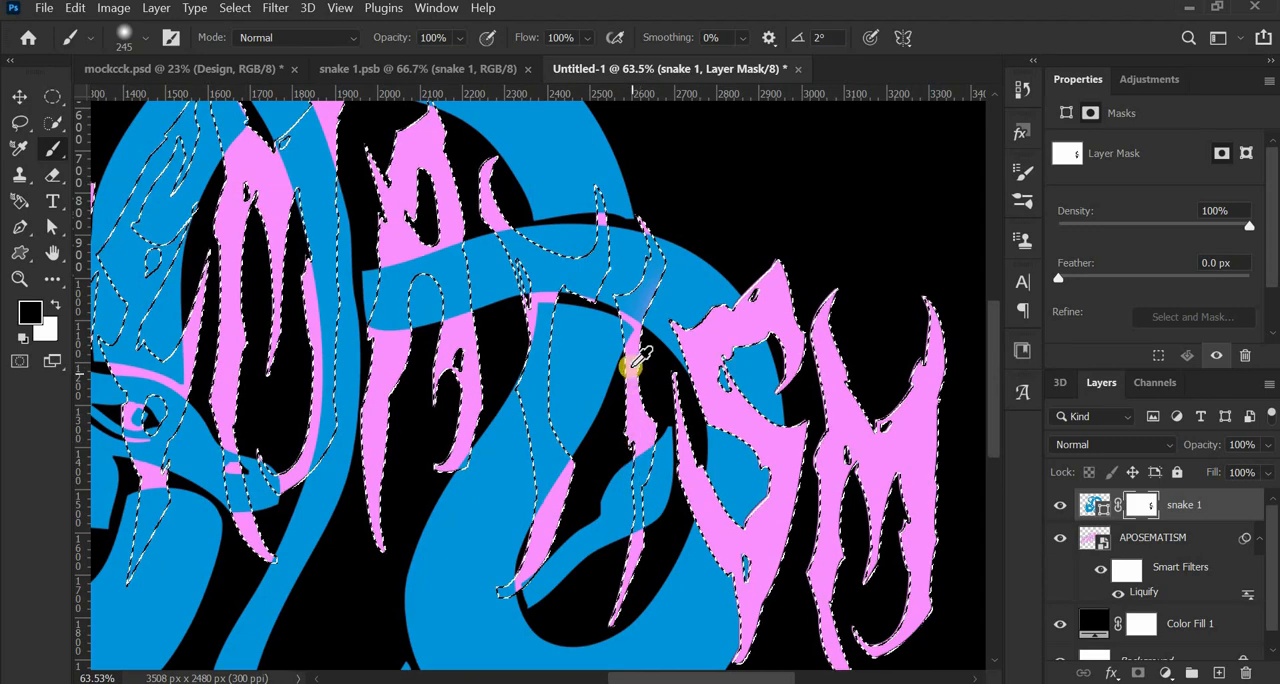
scroll(632, 366, up, 2)
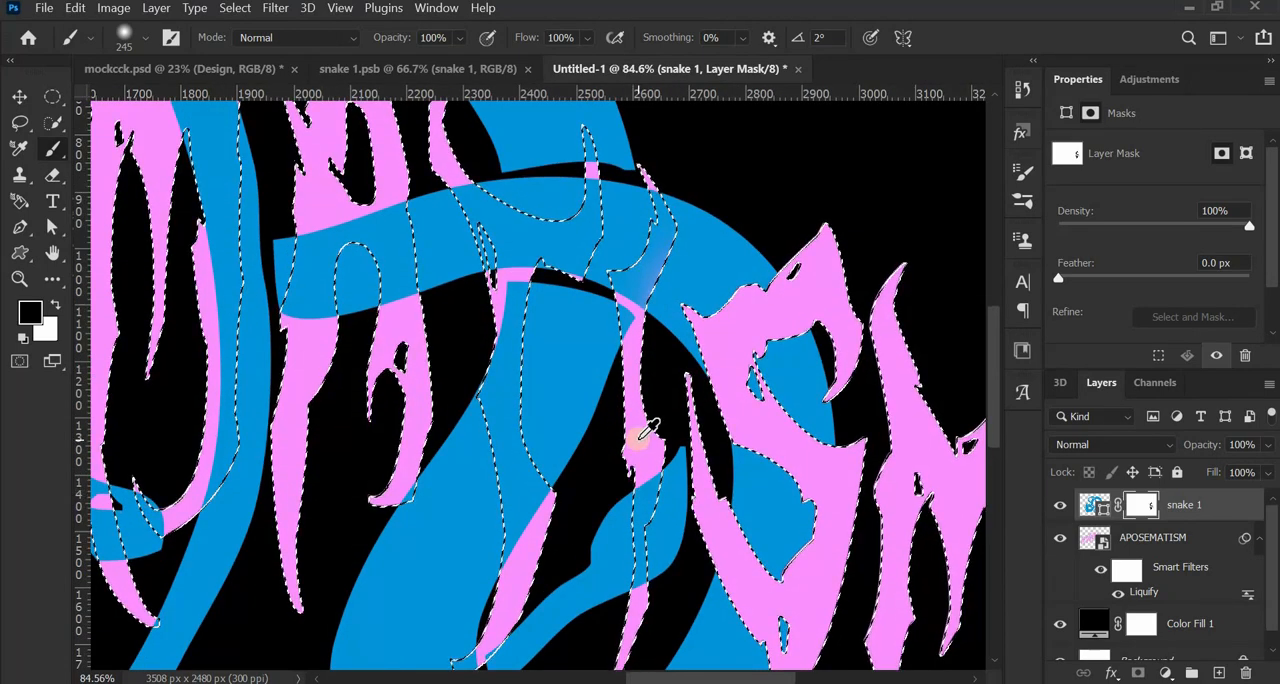
scroll(645, 425, down, 2)
scroll(634, 429, up, 1)
scroll(614, 343, up, 2)
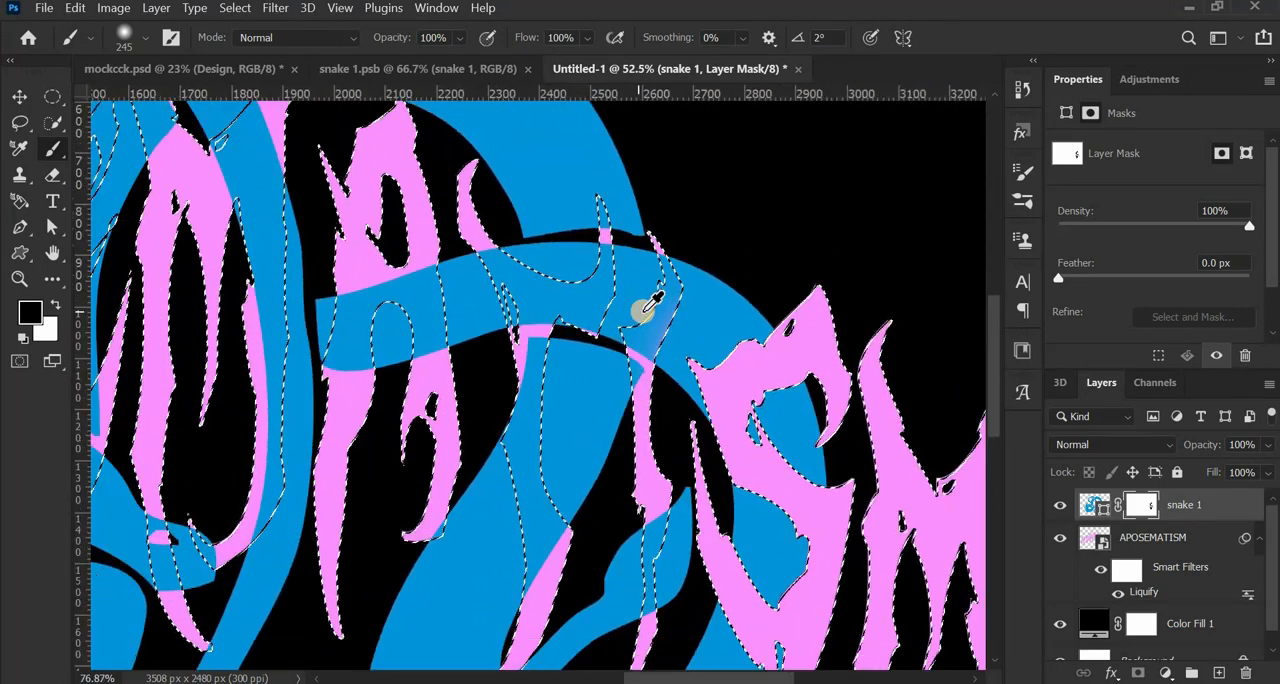
scroll(641, 310, up, 3)
mouse_move(689, 439)
mouse_down()
mouse_move(700, 355)
mouse_move(686, 343)
mouse_move(714, 297)
mouse_move(726, 227)
mouse_move(727, 282)
mouse_up()
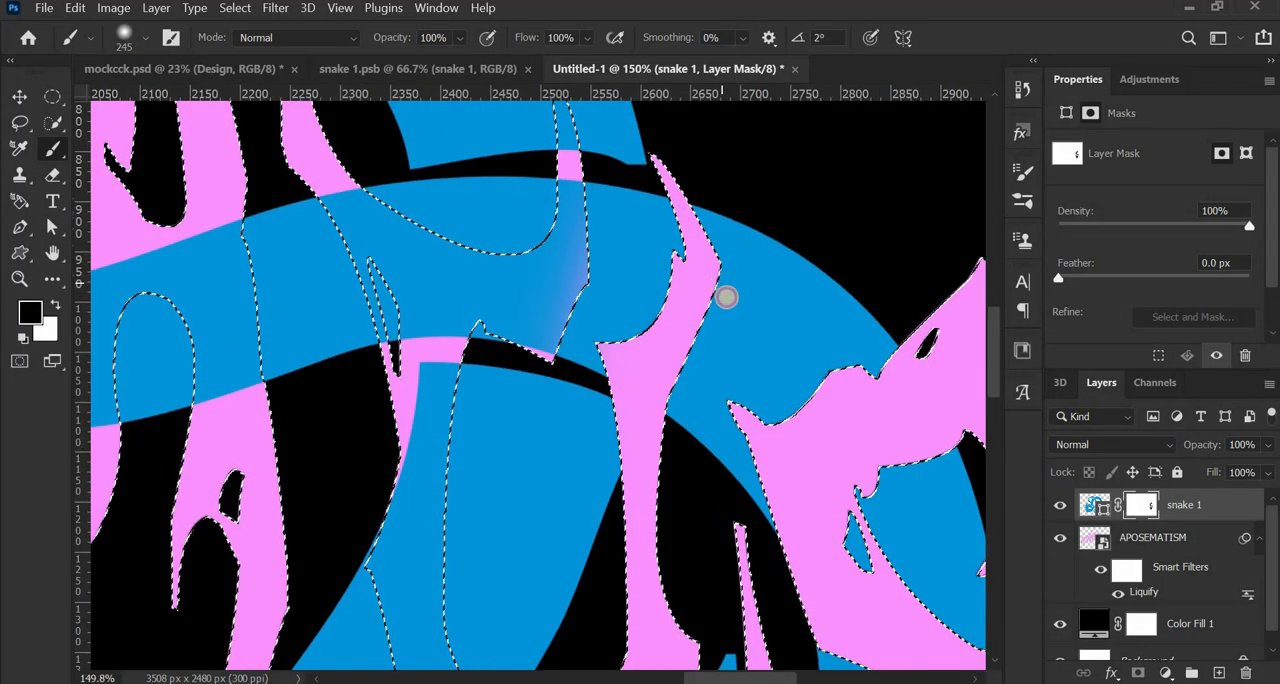
- Paint black on the mask within the lower part of the letter I to bring it over the snake's tail
scroll(719, 385, down, 4)
scroll(684, 473, down, 4)
drag(678, 575, 662, 400)
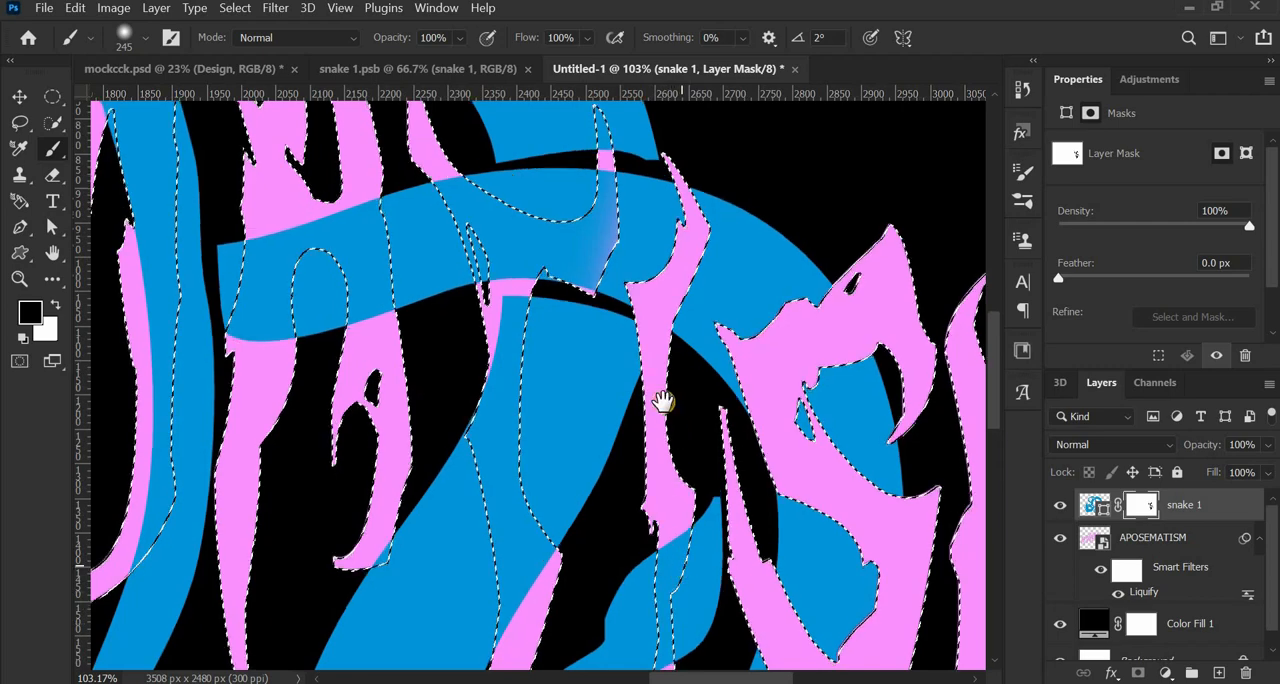
scroll(664, 493, down, 5)
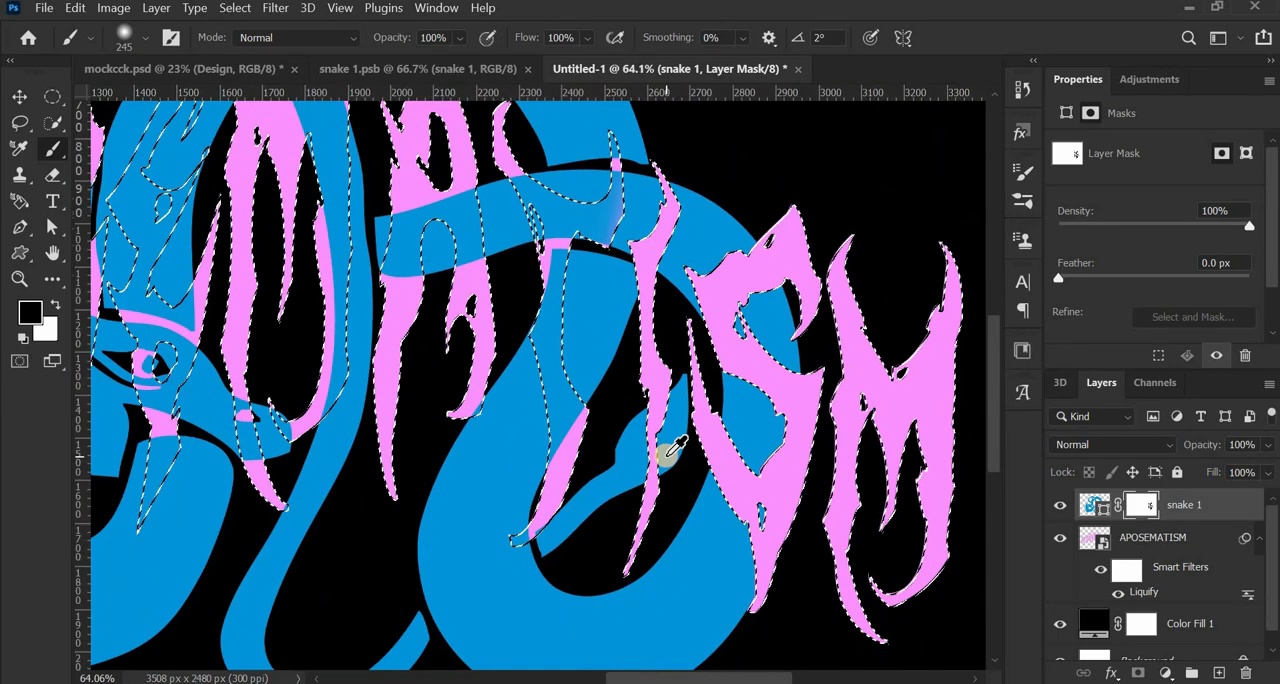
scroll(705, 335, up, 4)
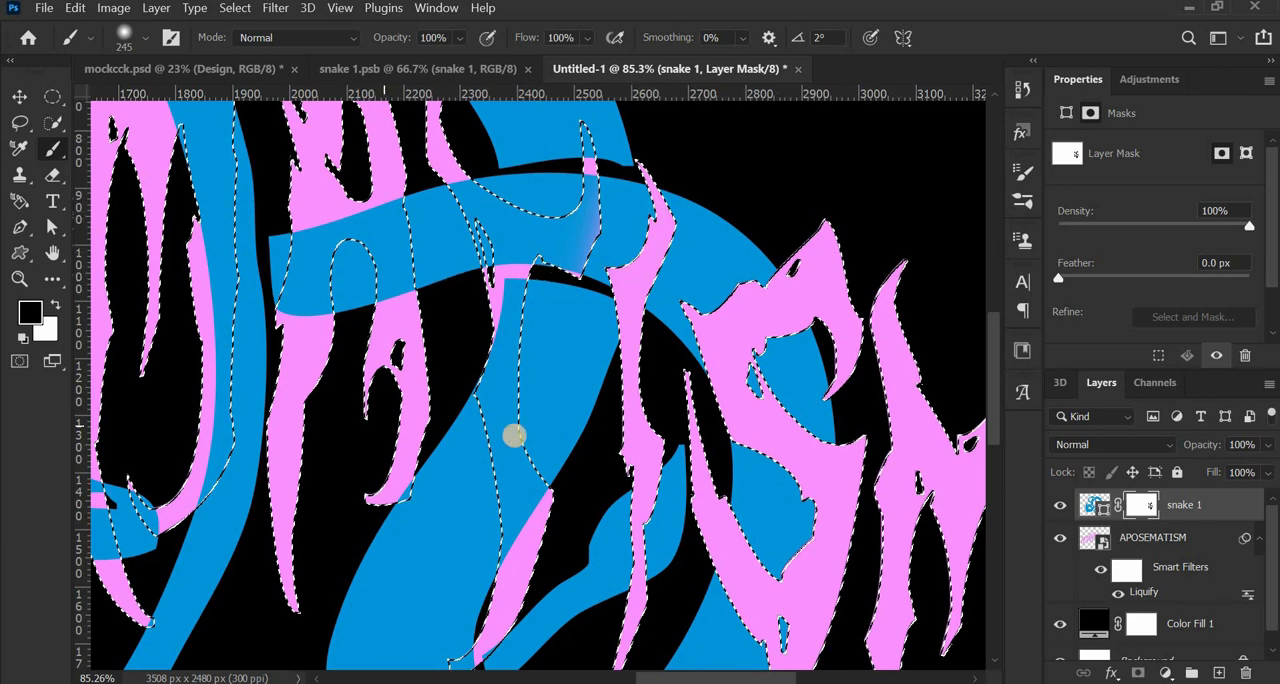
scroll(522, 548, down, 2)
scroll(523, 617, down, 2)
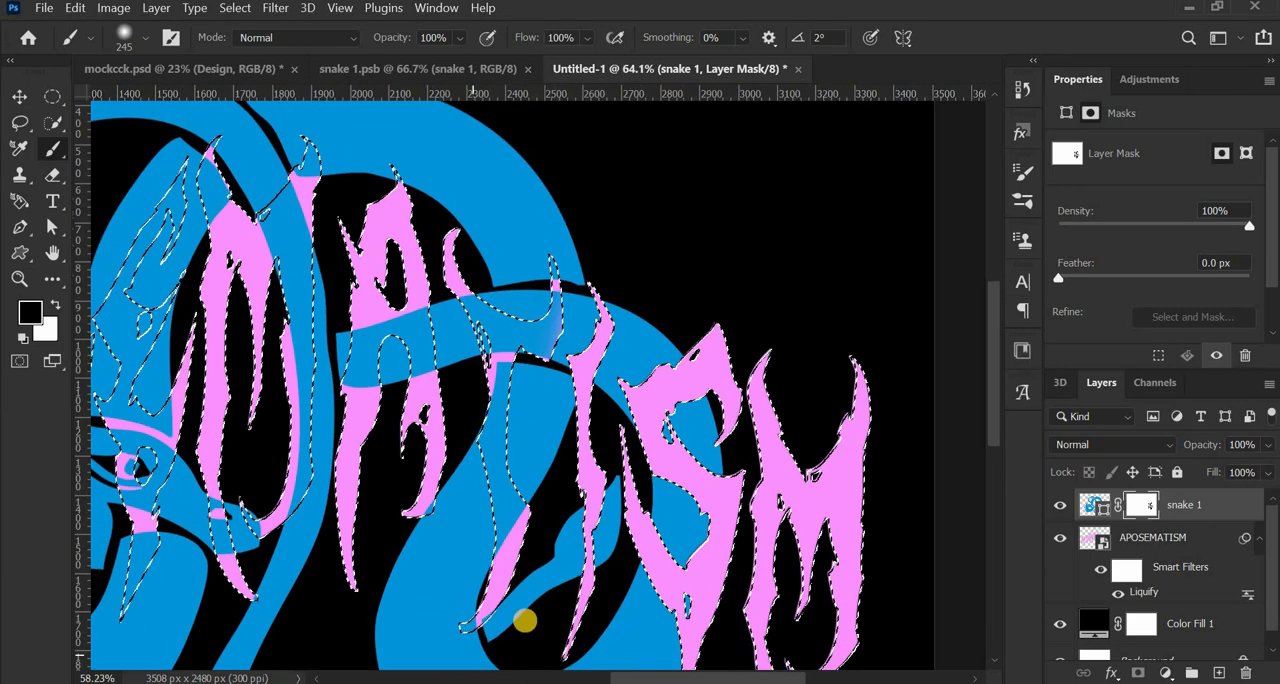
scroll(528, 614, down, 2)
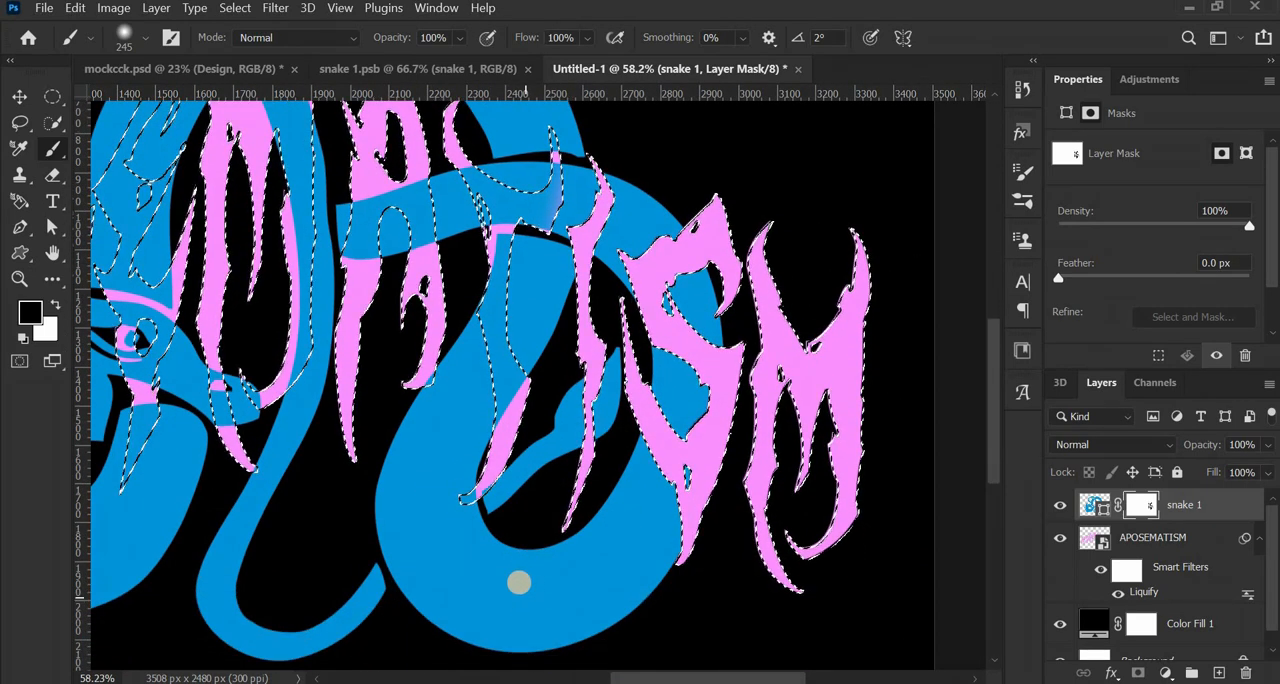
scroll(507, 545, up, 1)
scroll(507, 547, up, 5)
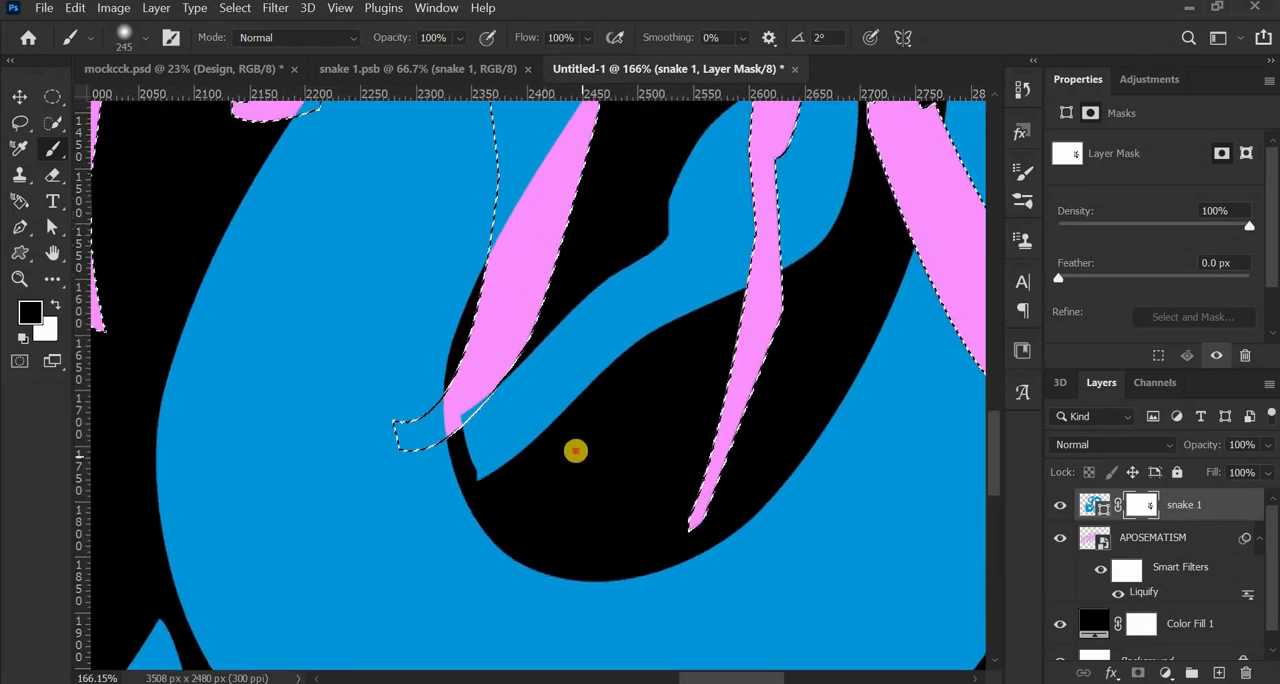
click(575, 450)
click(580, 427)
click(566, 422)
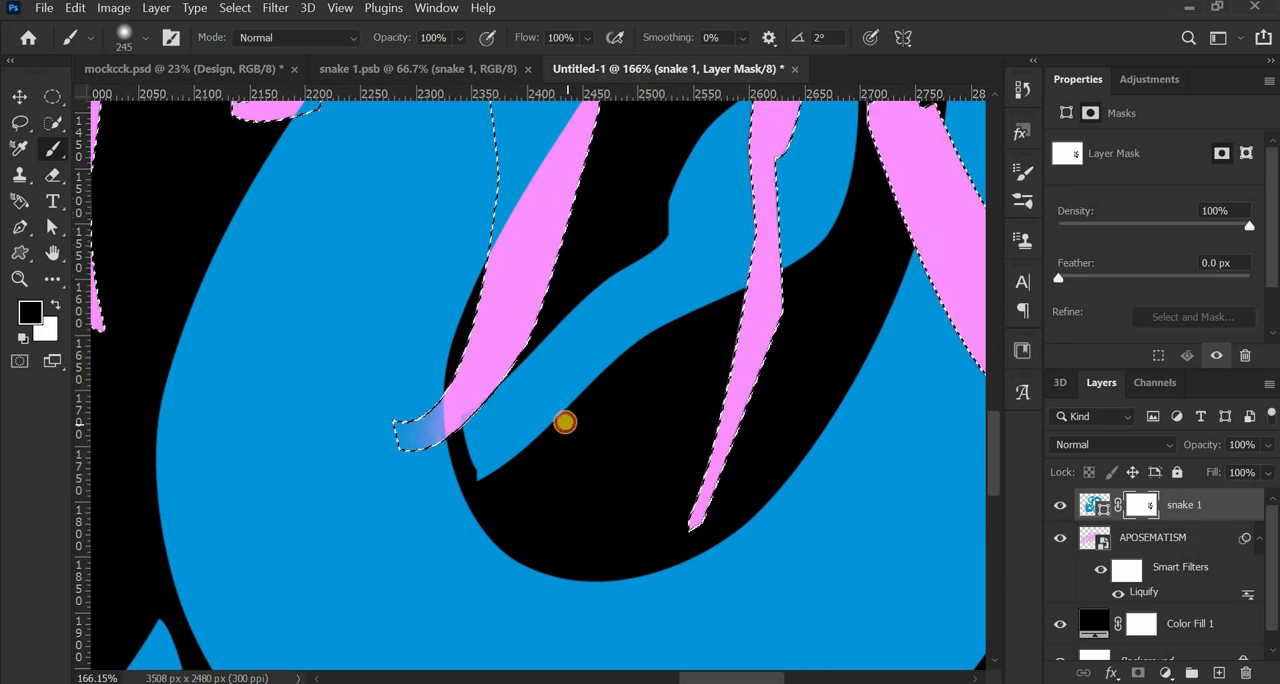
click(577, 440)
click(578, 433)
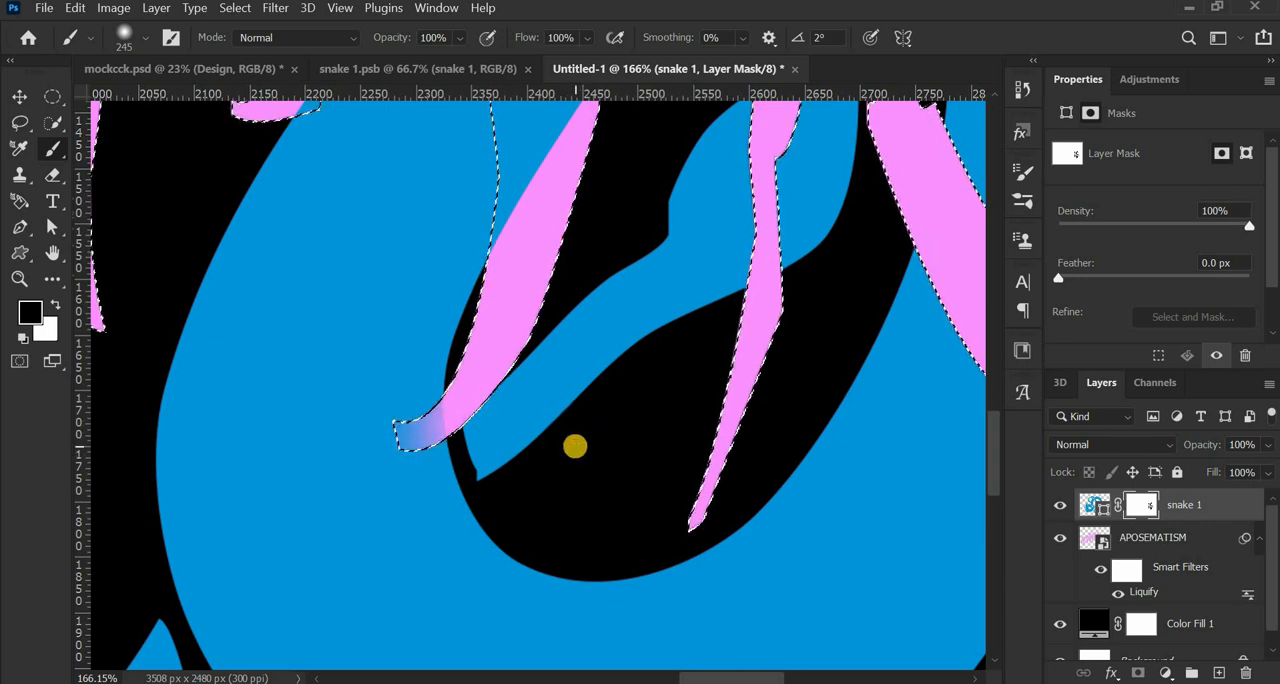
- Reduce the brush to 16 px and paint black on the mask where the snake's tail tip overlaps the bottom of the letter T
drag(557, 410, 350, 460)
click(469, 418)
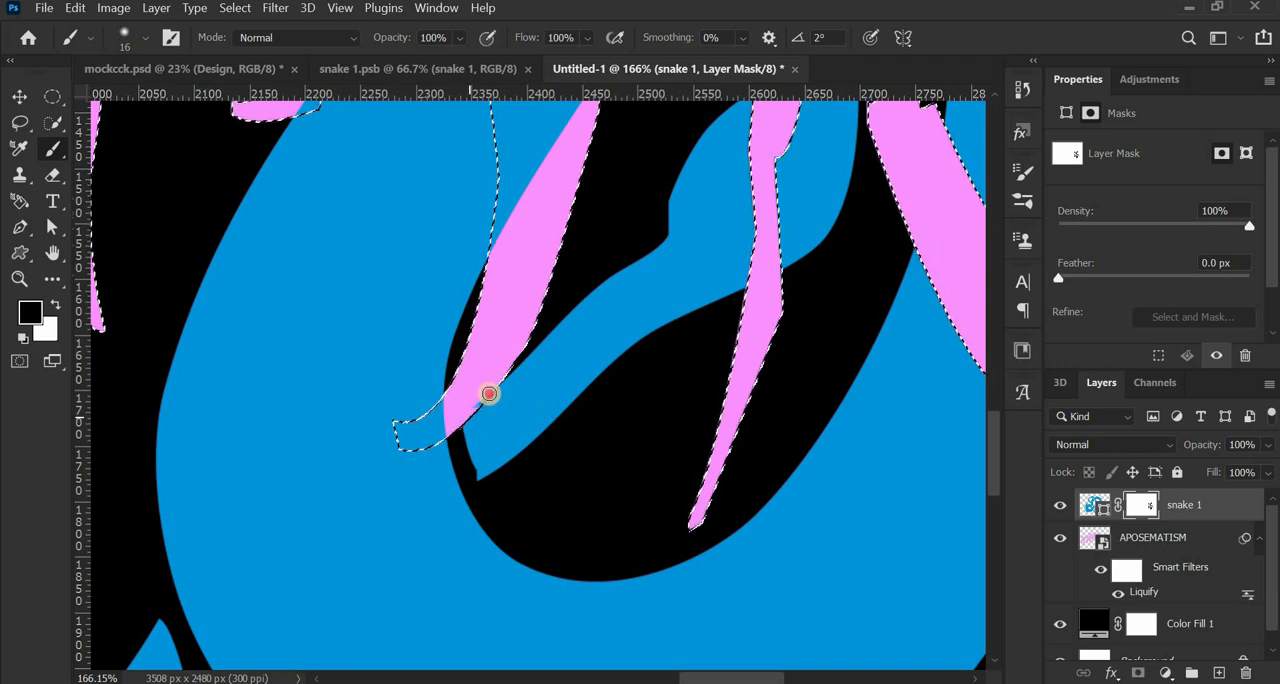
scroll(500, 414, down, 2)
scroll(507, 418, down, 4)
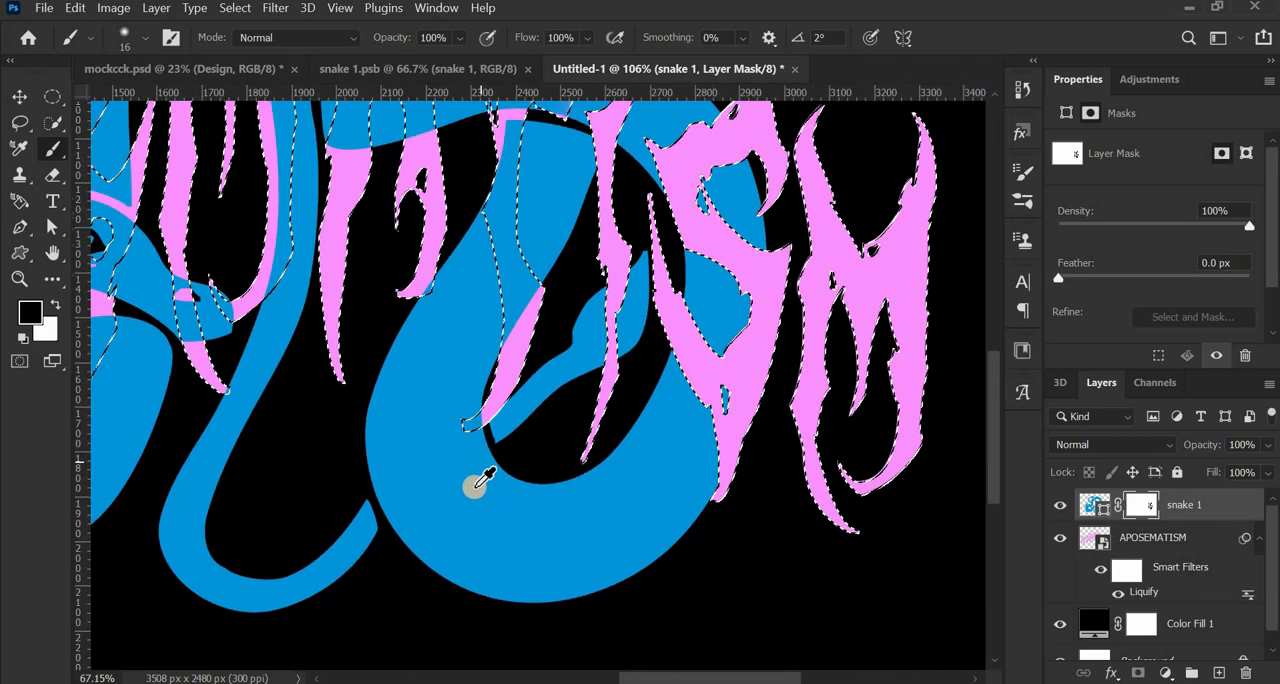
- Enlarge the brush to 318 px and paint black on the mask within the second letter A to bring it in front of the body
scroll(511, 347, up, 2)
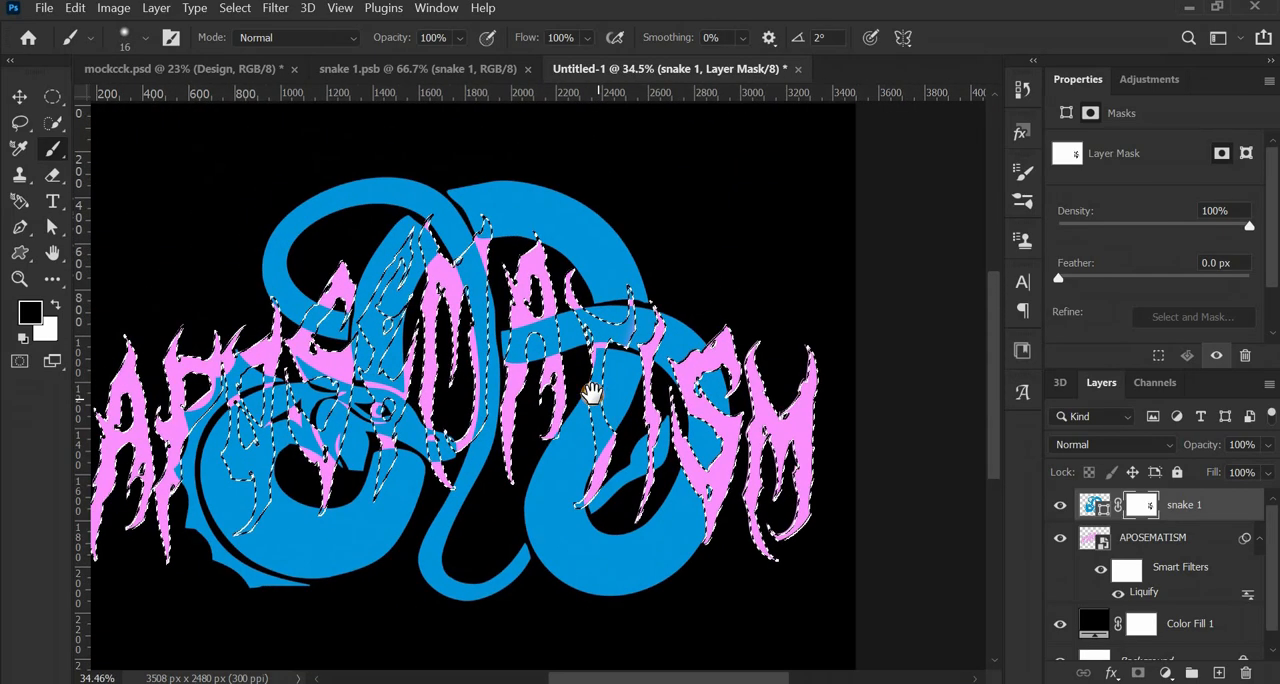
scroll(610, 348, up, 2)
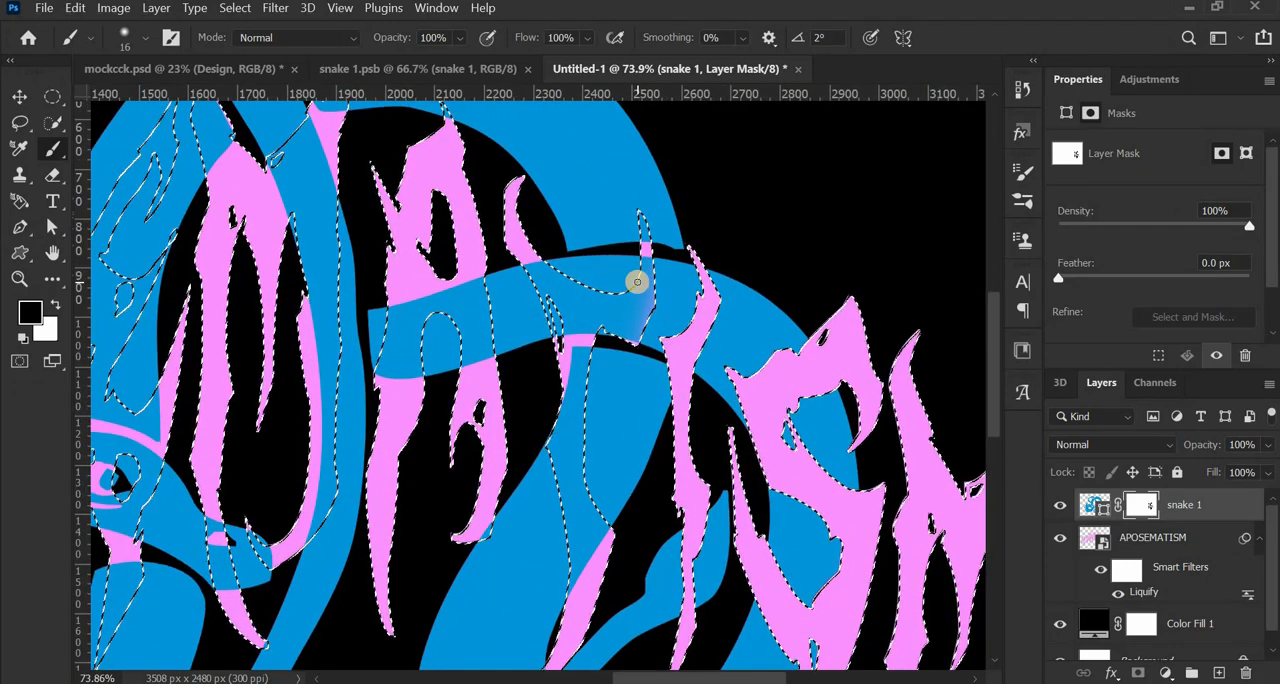
scroll(672, 199, up, 3)
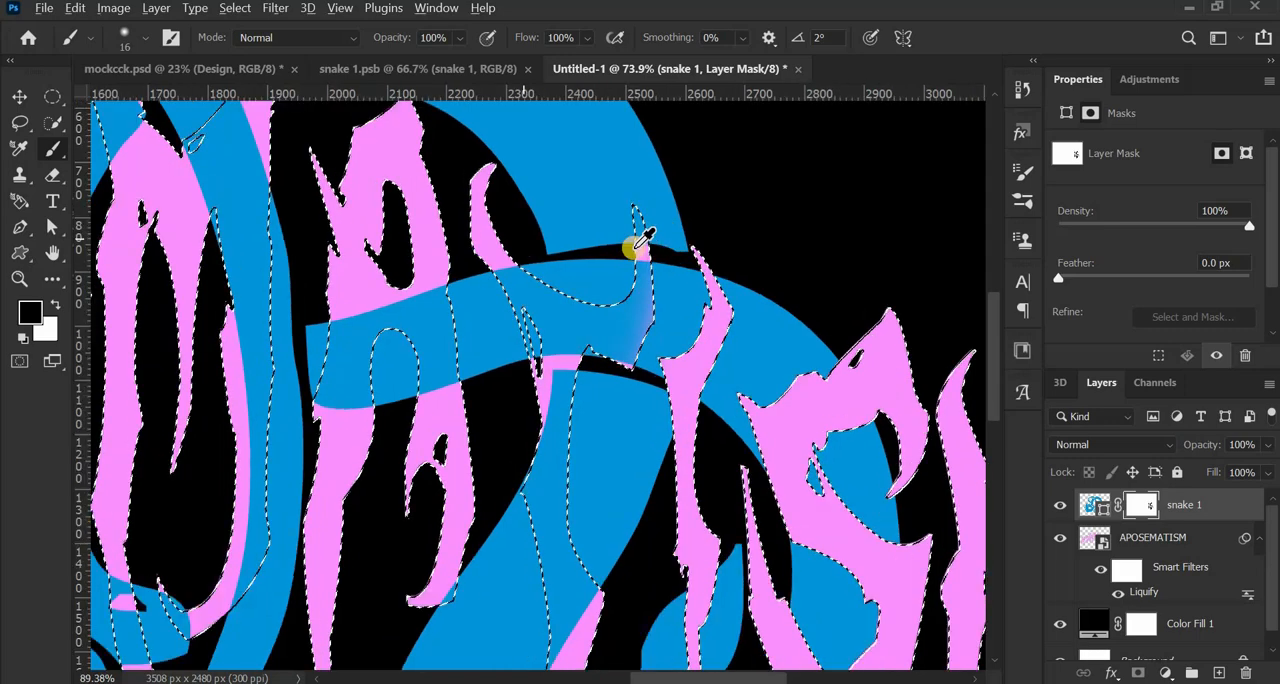
scroll(634, 272, down, 5)
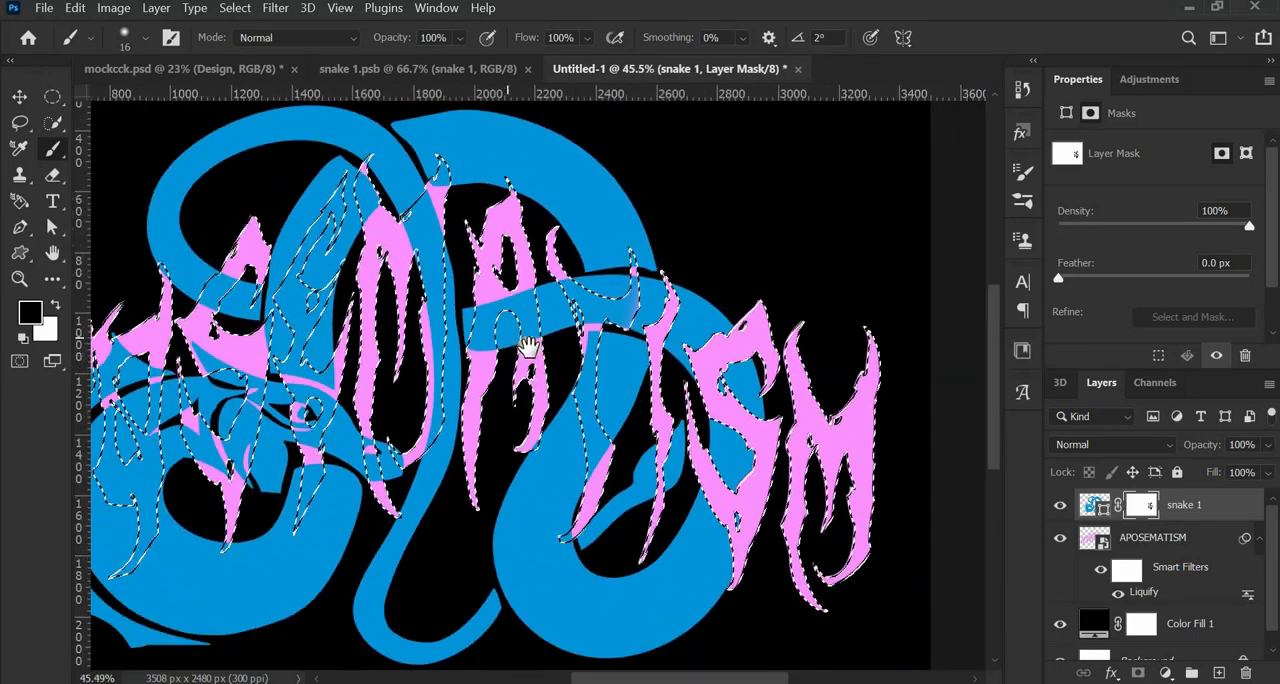
drag(527, 347, 579, 364)
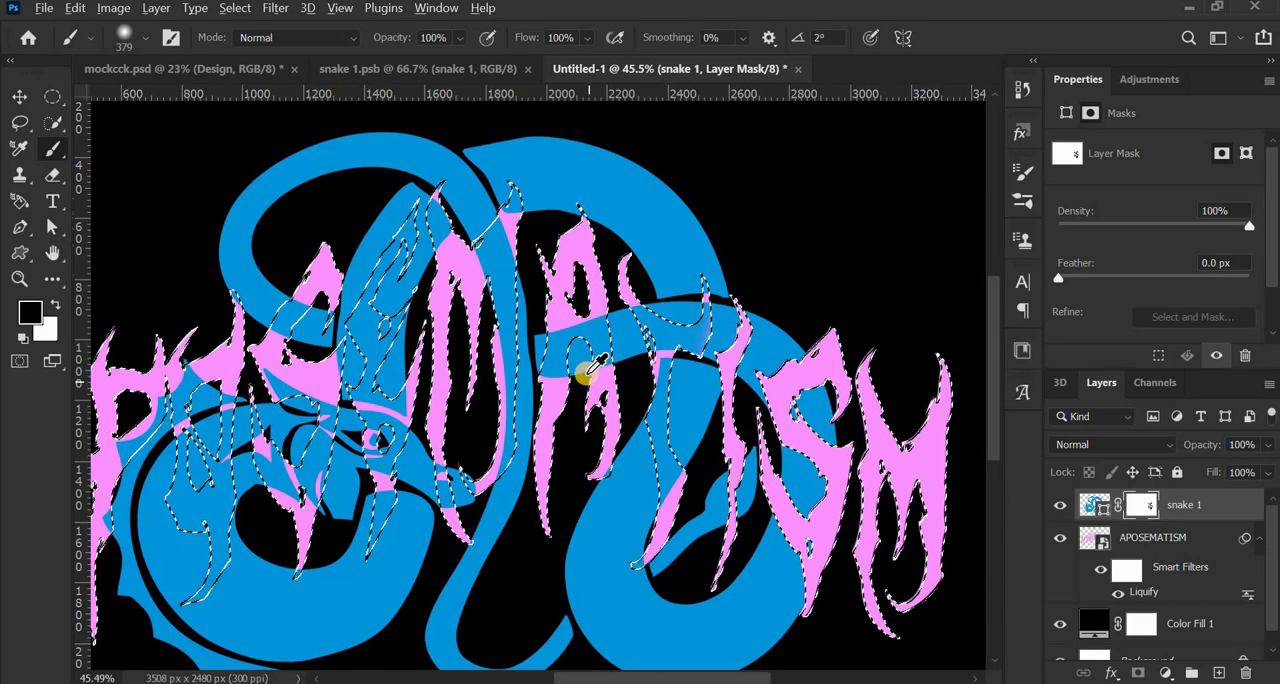
scroll(583, 373, up, 5)
mouse_move(580, 352)
mouse_down()
mouse_move(543, 355)
mouse_move(547, 376)
mouse_move(562, 338)
mouse_move(552, 353)
mouse_move(595, 335)
mouse_up()
key(ctrl+z)
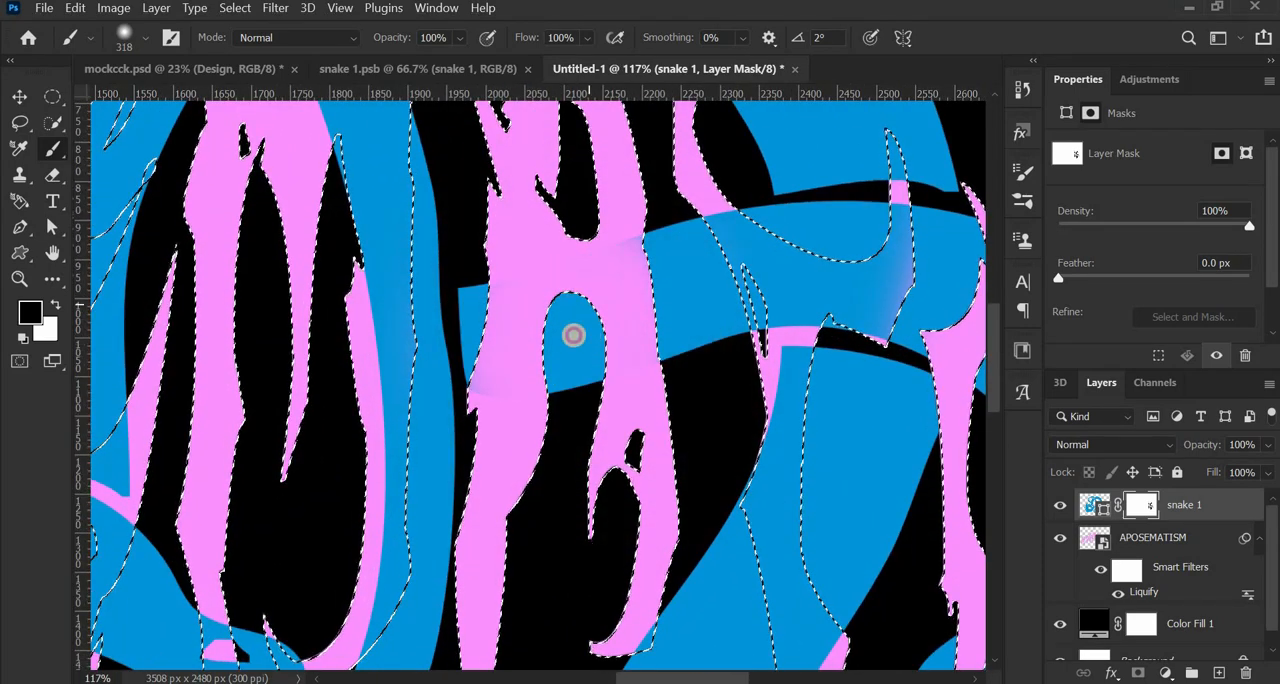
- Set the brush to 160 px and paint black on the mask within the first M's two upper tips to bring them forward
scroll(585, 355, down, 2)
scroll(585, 355, down, 2)
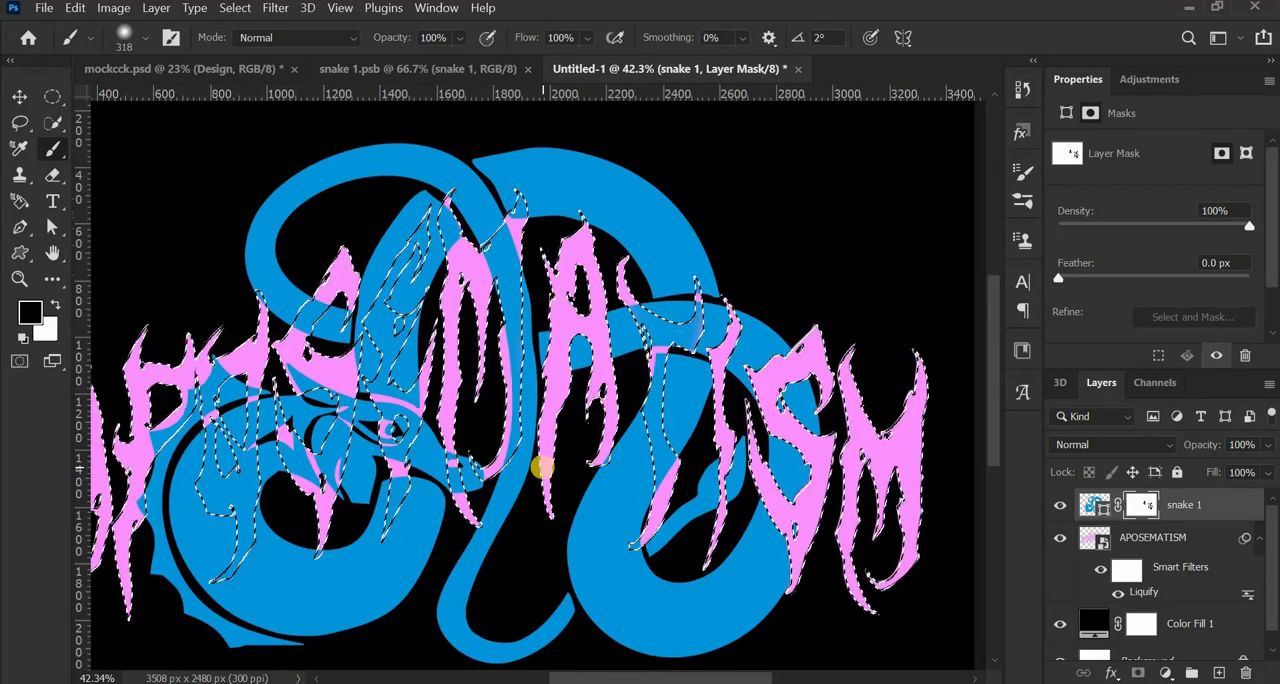
drag(459, 393, 586, 423)
scroll(586, 423, up, 1)
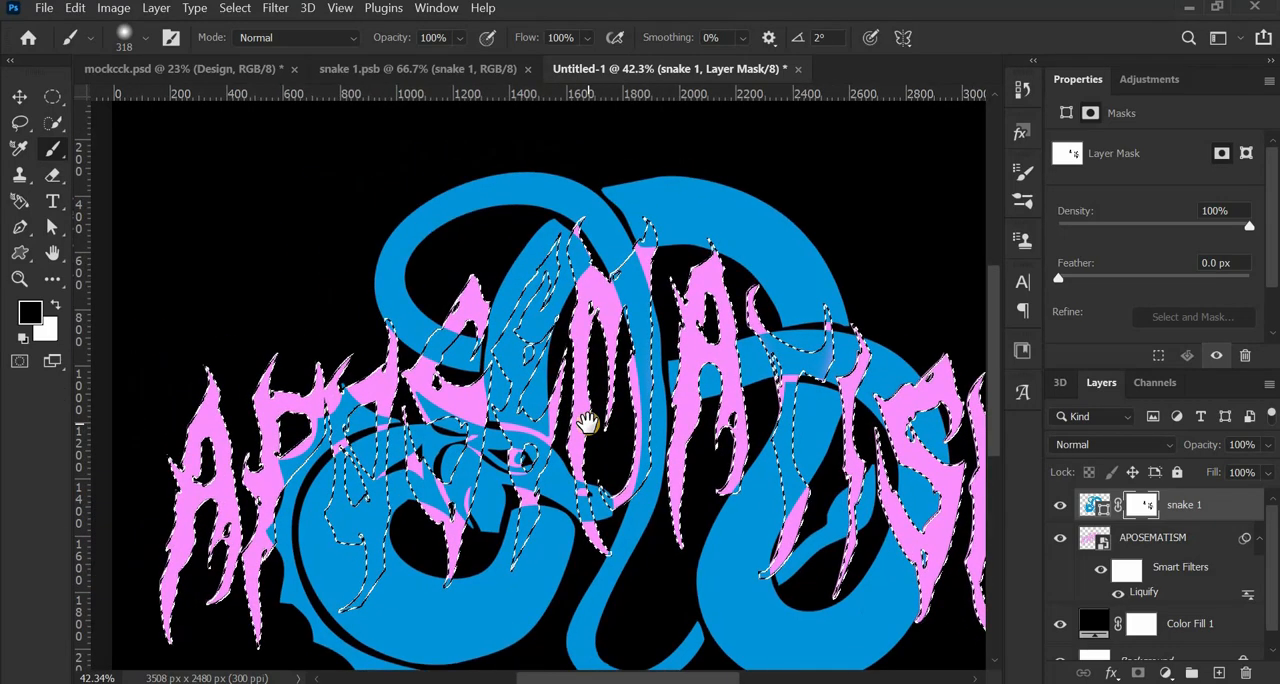
scroll(632, 284, up, 4)
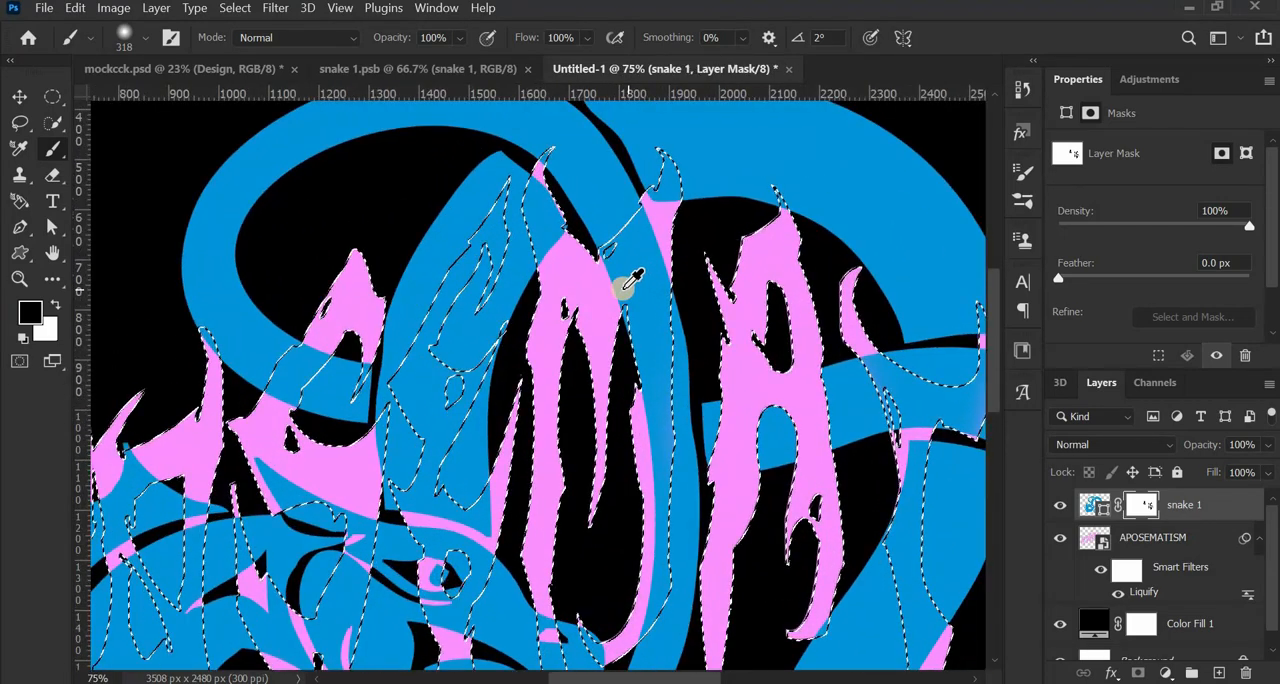
scroll(630, 283, down, 4)
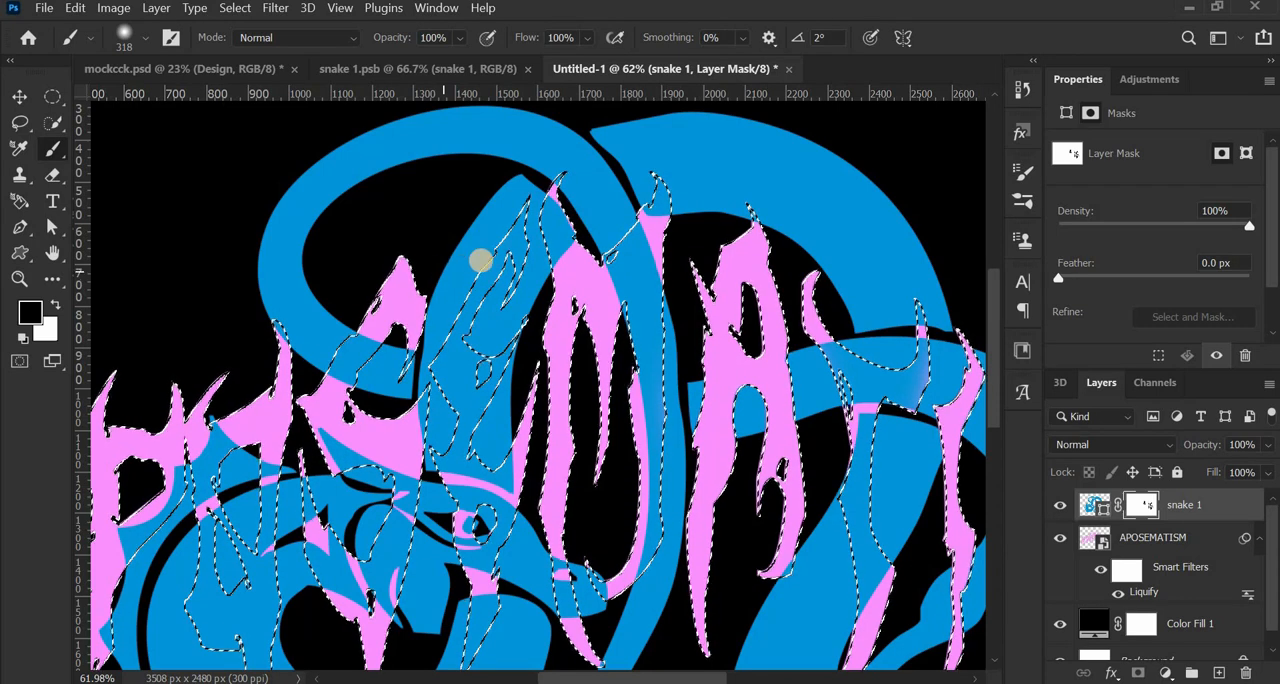
scroll(611, 230, up, 5)
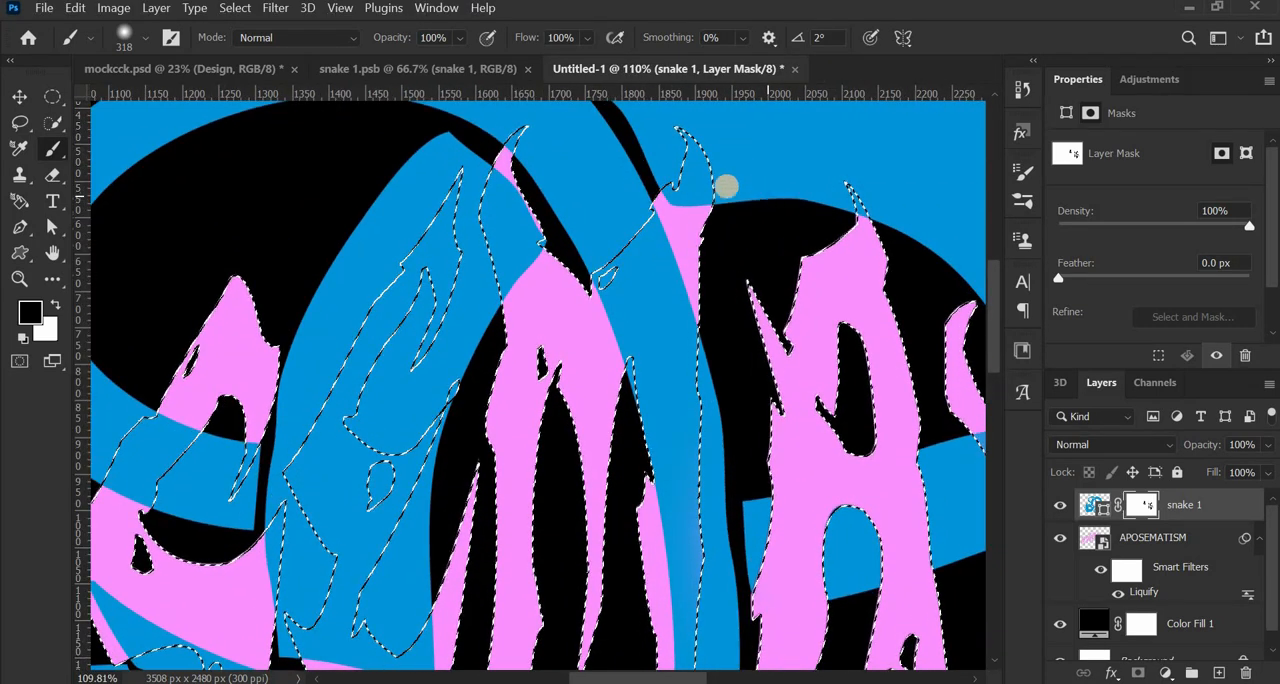
scroll(522, 192, up, 2)
drag(518, 191, 405, 228)
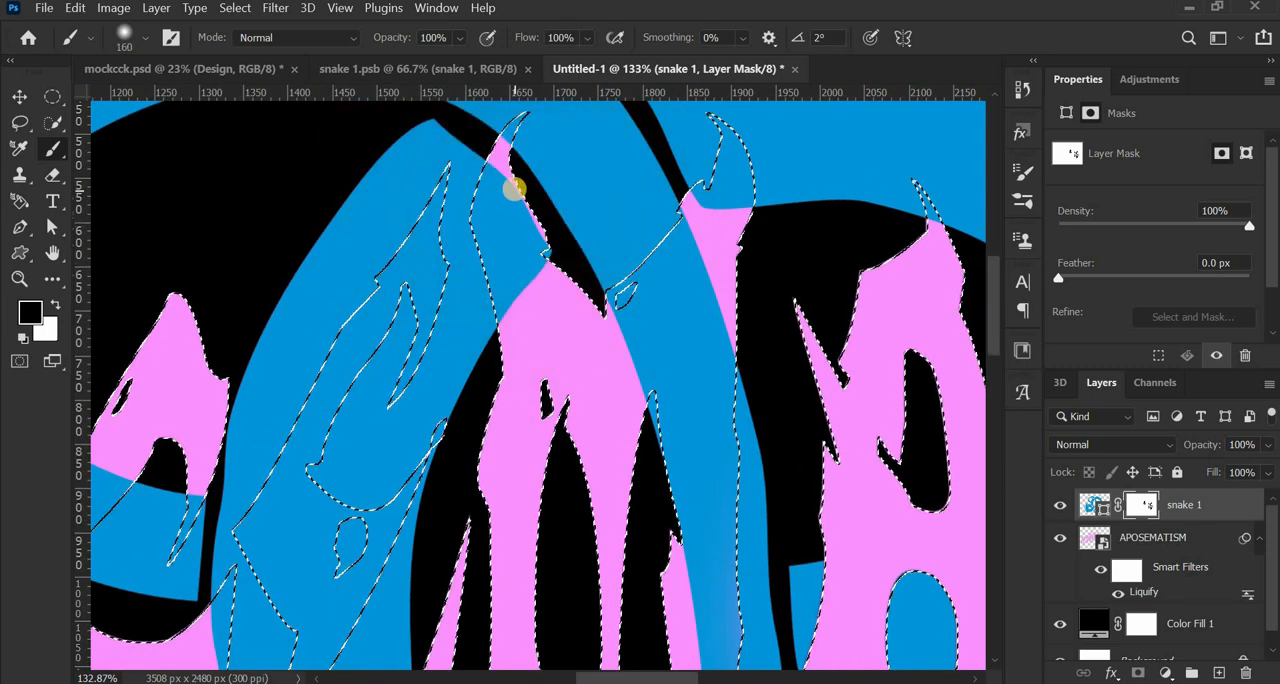
scroll(515, 188, up, 1)
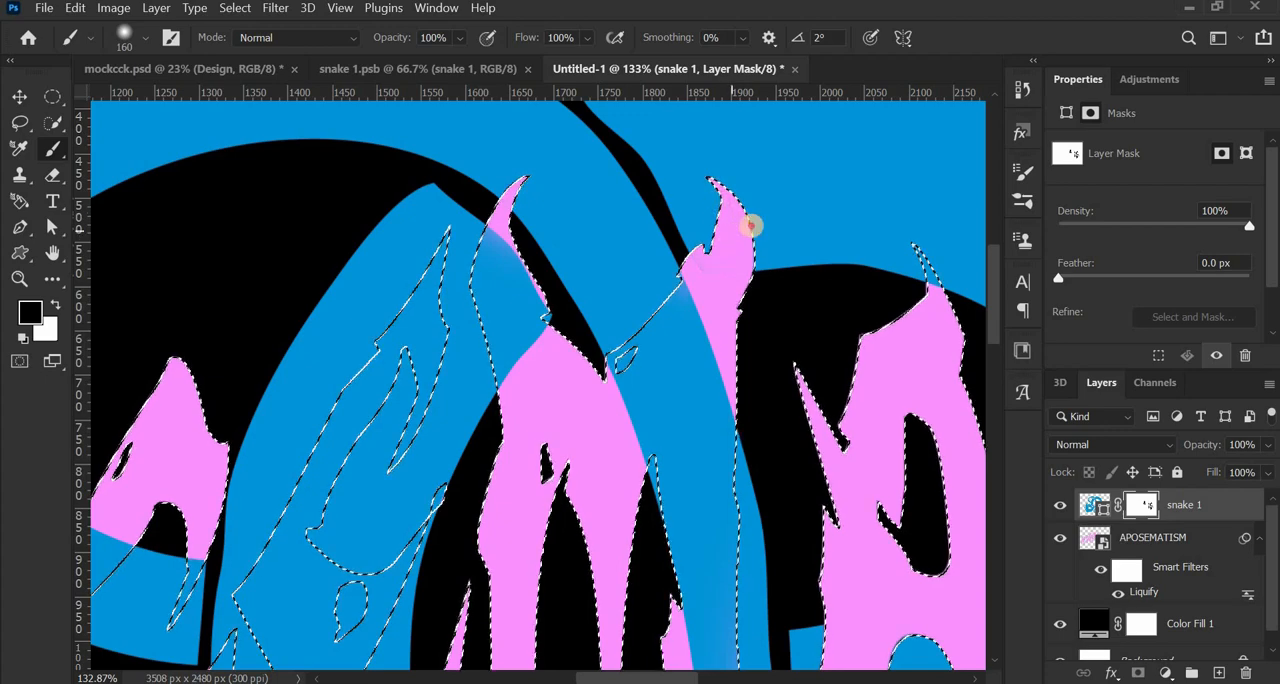
- Swap the foreground colour to white and paint the mask at the first M's upper-left tip to restore the snake over it
scroll(749, 214, down, 4)
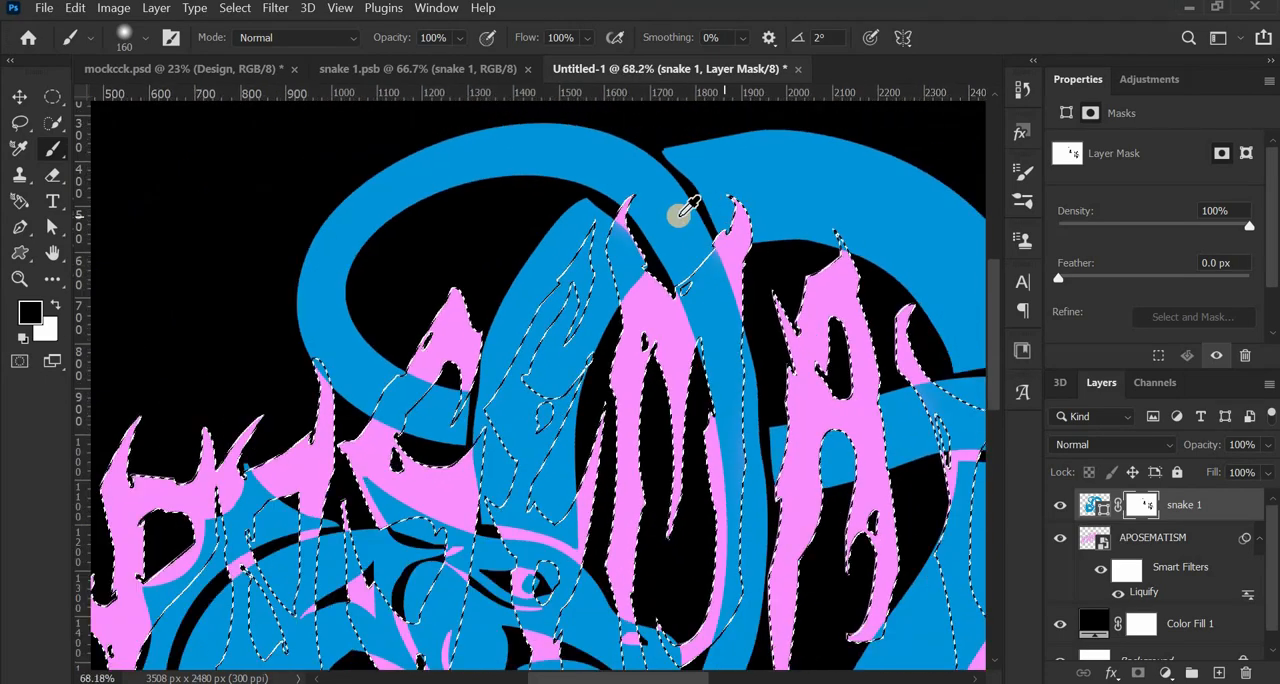
scroll(590, 185, up, 2)
scroll(590, 185, up, 2)
click(55, 302)
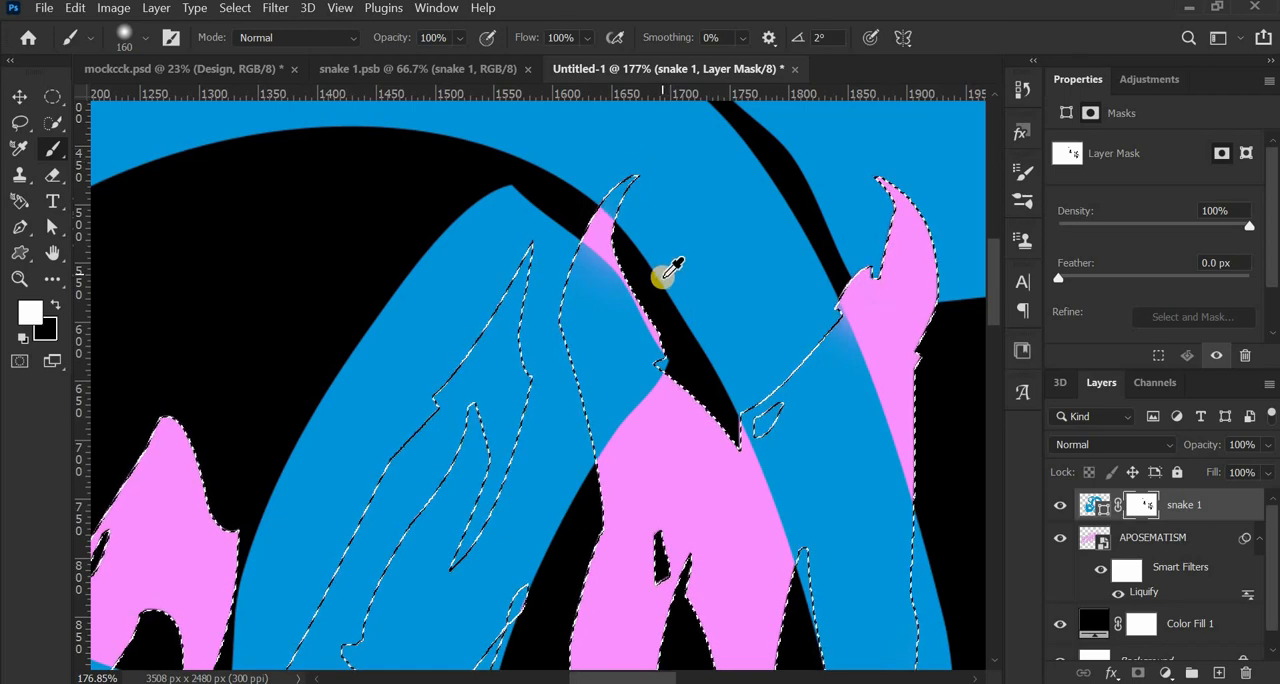
scroll(664, 280, down, 4)
scroll(664, 280, down, 2)
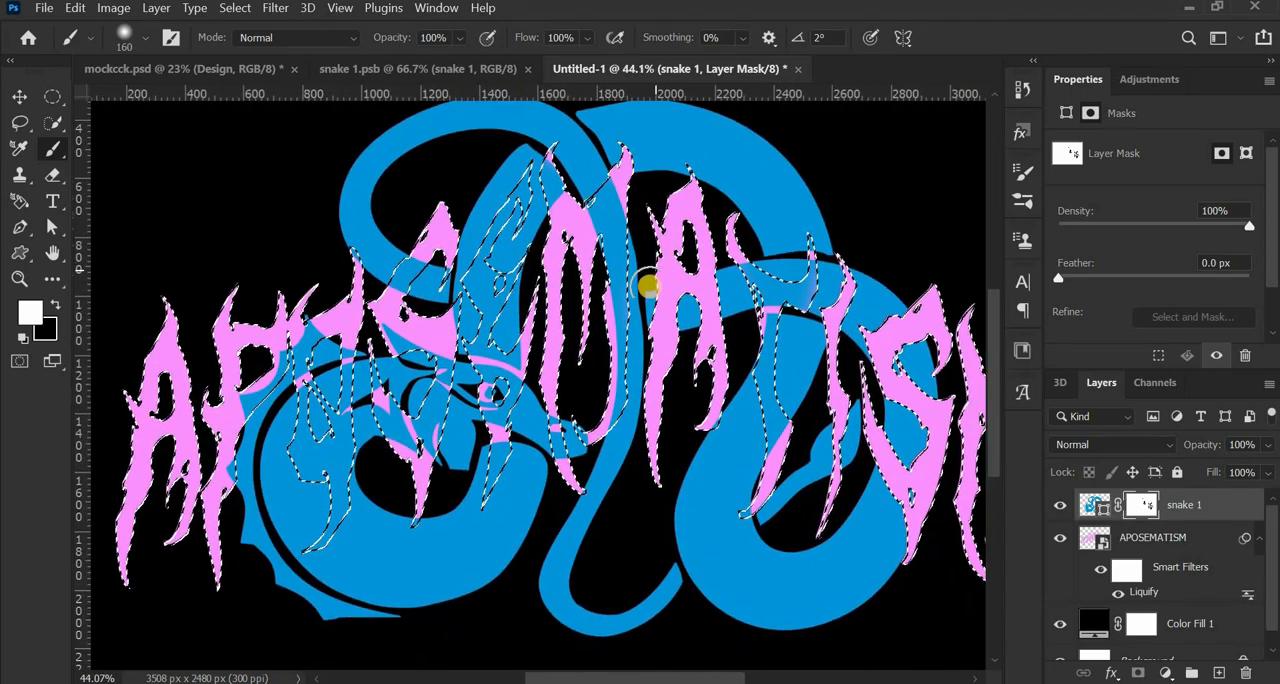
scroll(468, 395, up, 1)
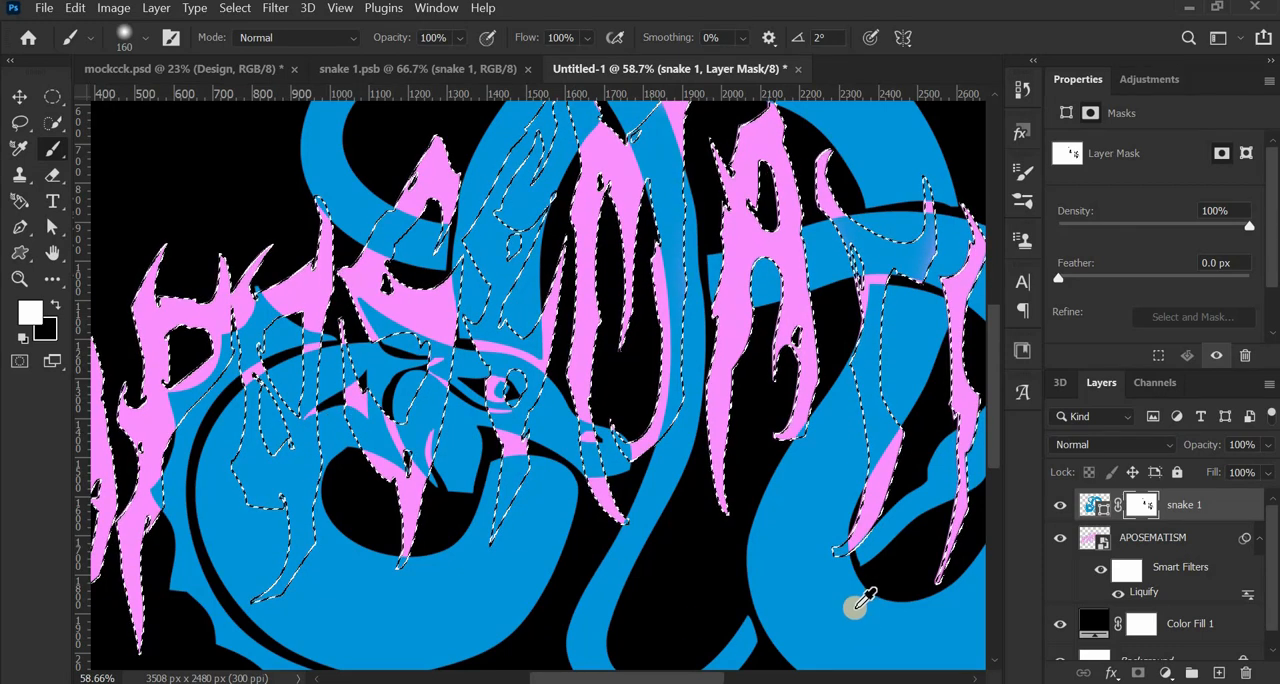
scroll(835, 557, up, 3)
scroll(835, 557, up, 4)
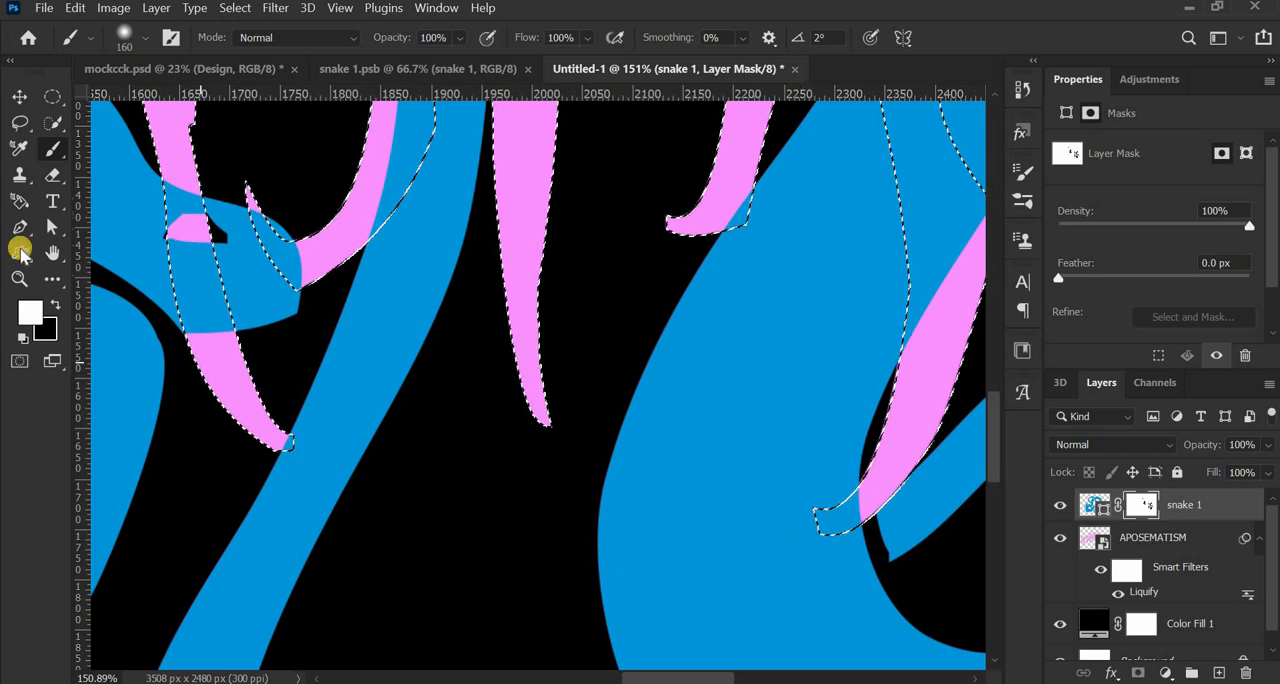
- Swap the foreground colour to black, set the brush to 66 px and paint the mask at the T's lower tip to bring it forward
click(55, 304)
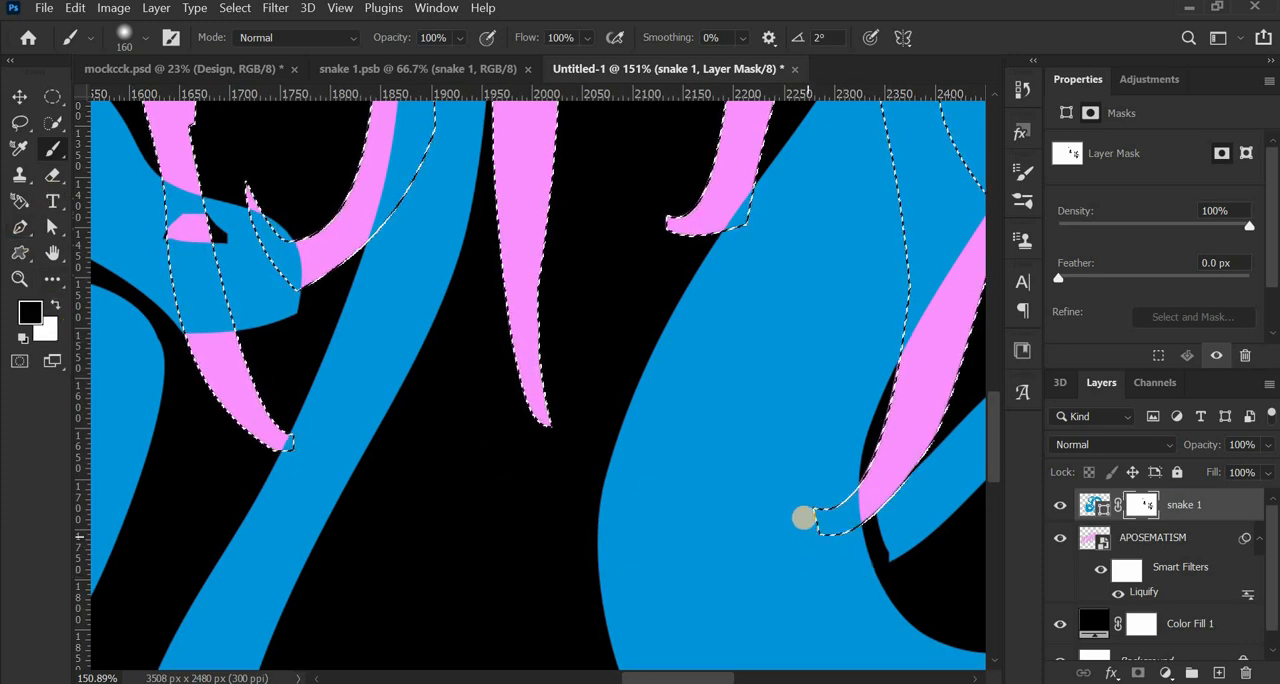
drag(794, 501, 779, 502)
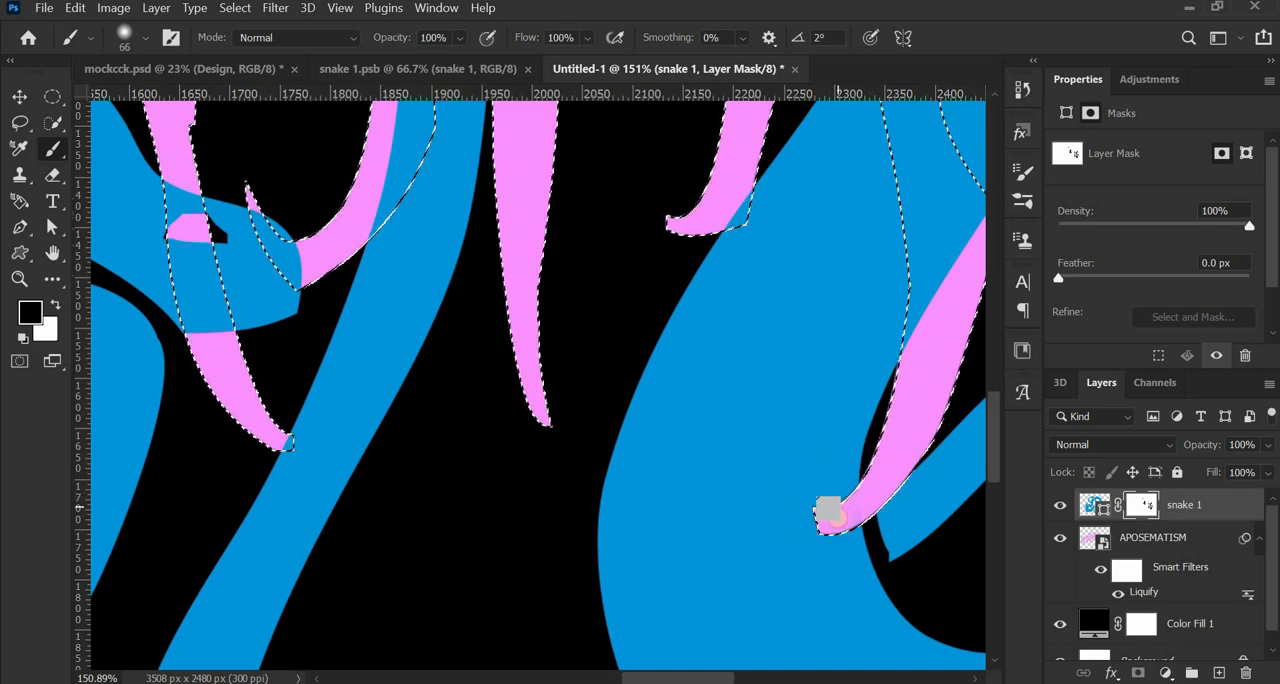
scroll(823, 514, down, 8)
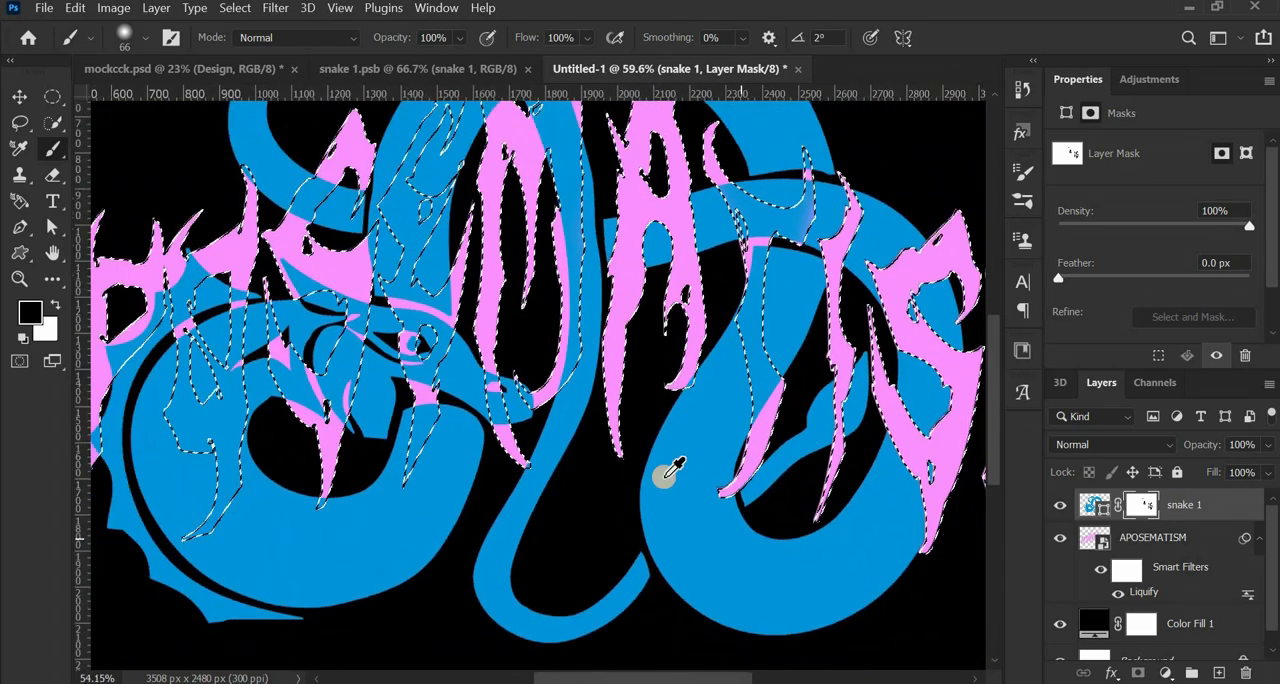
- Enlarge the brush to 141 px and paint black on the mask across the letter O to bring it in front of the coil
scroll(640, 485, up, 3)
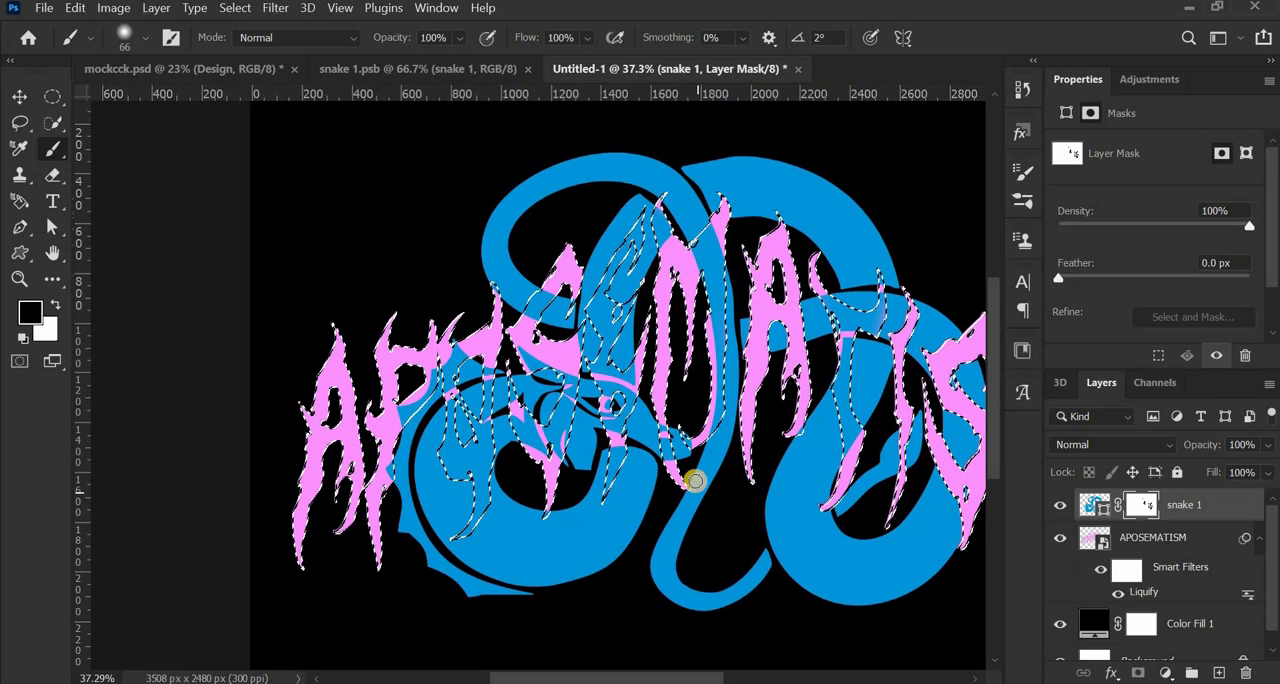
scroll(685, 437, down, 3)
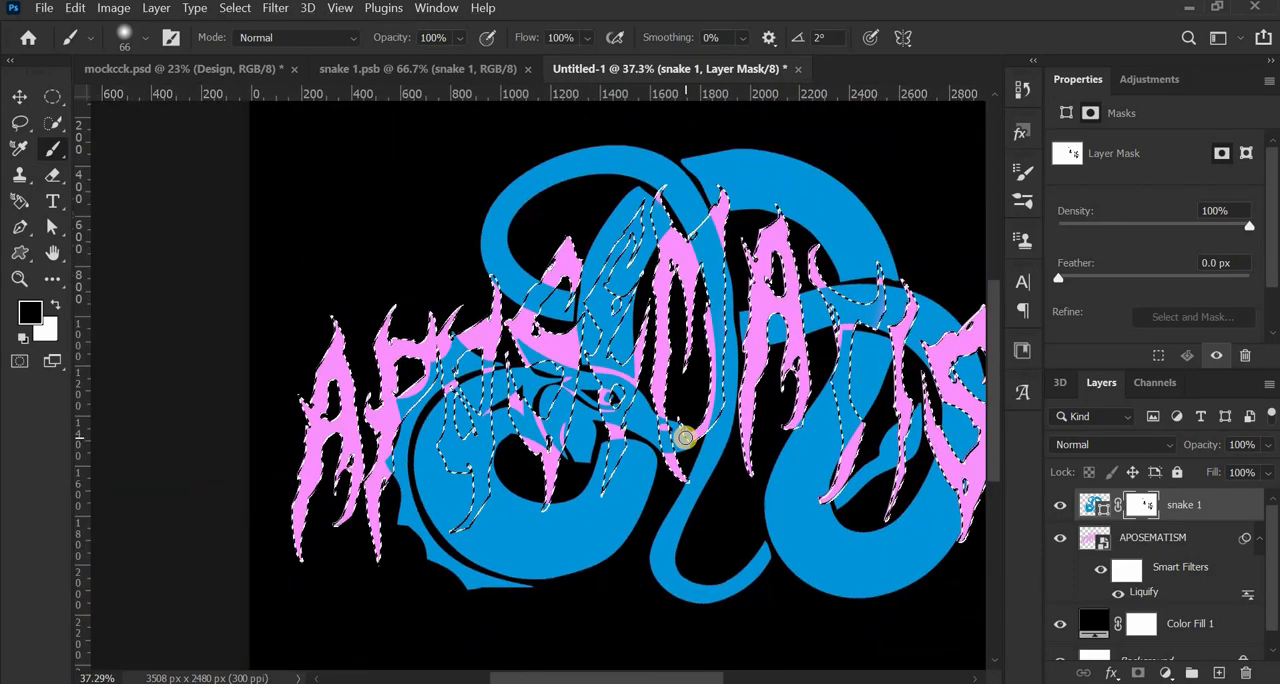
scroll(683, 423, up, 4)
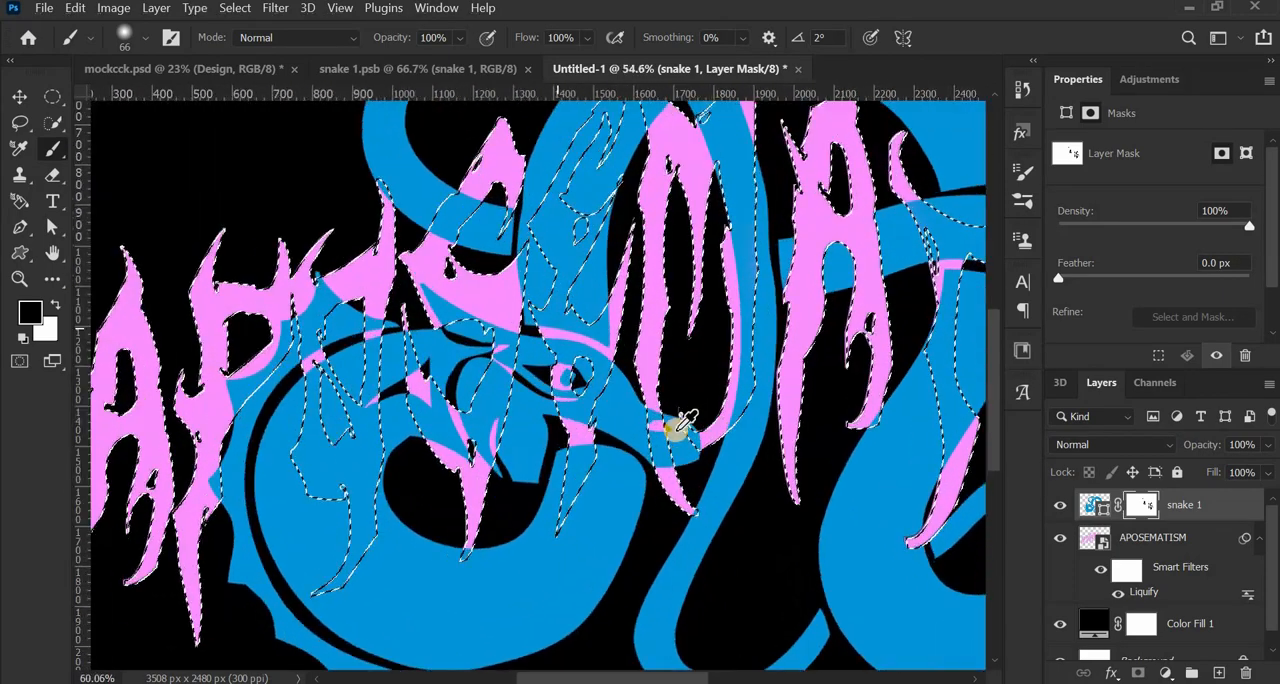
scroll(680, 425, down, 1)
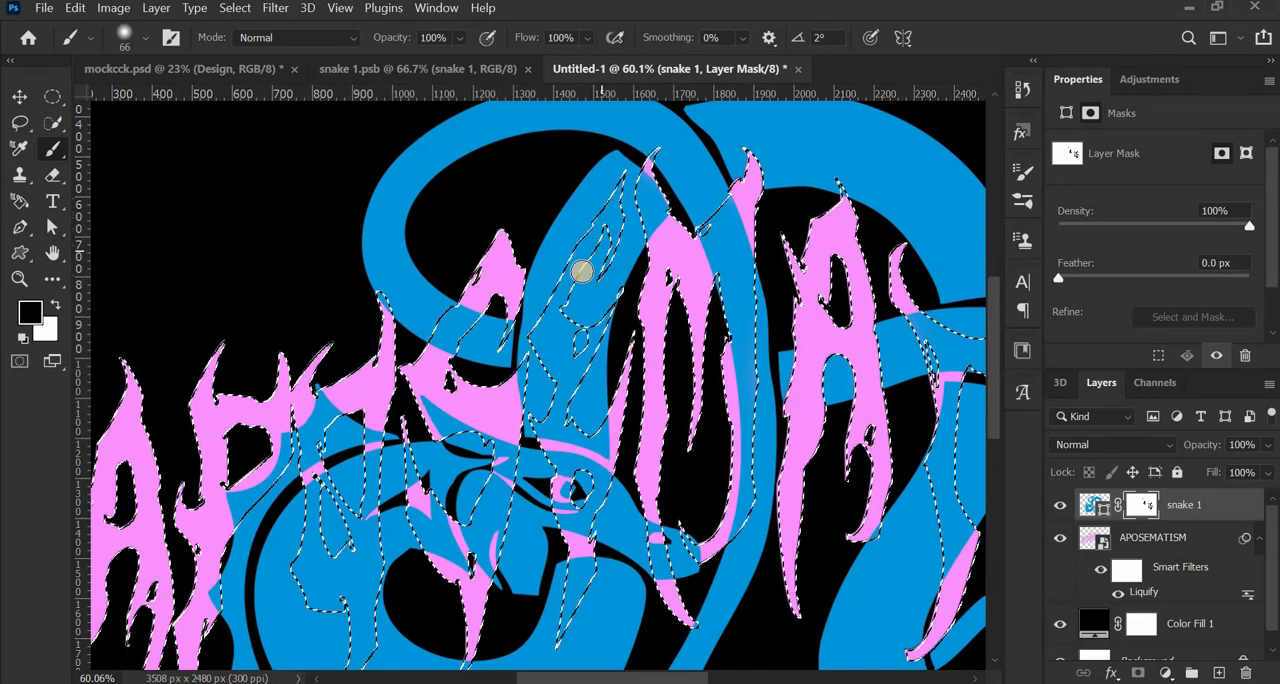
scroll(531, 368, down, 5)
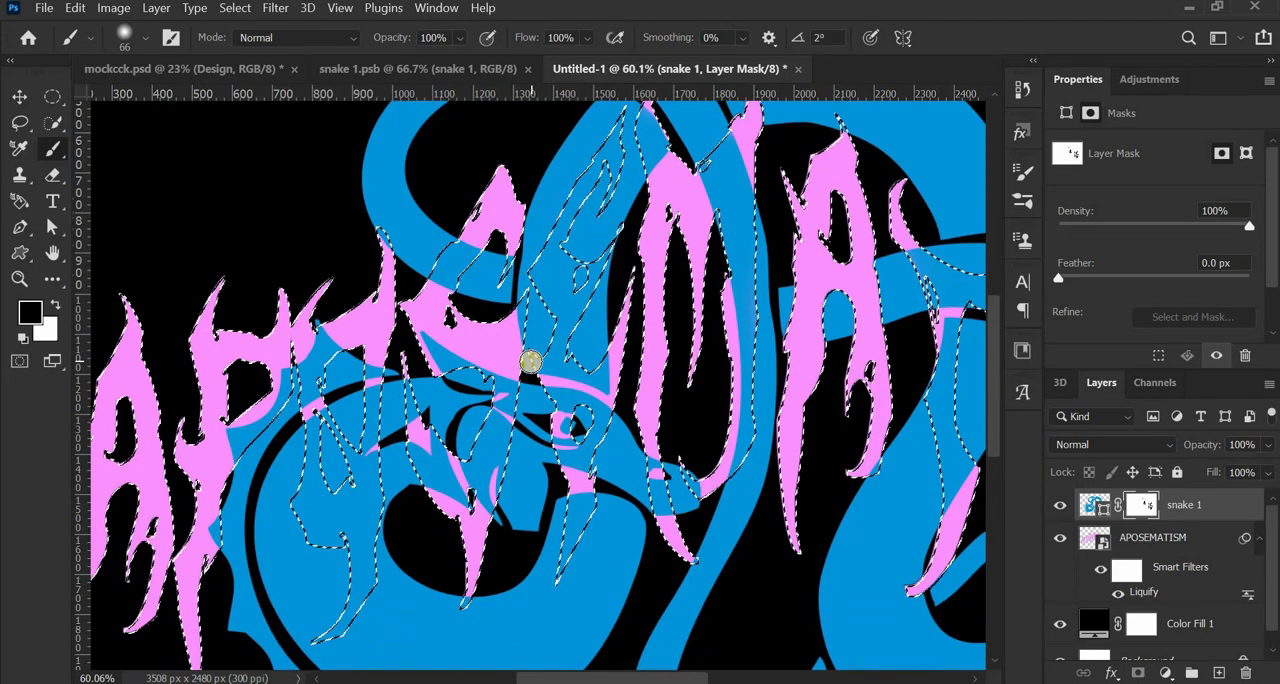
scroll(495, 420, up, 4)
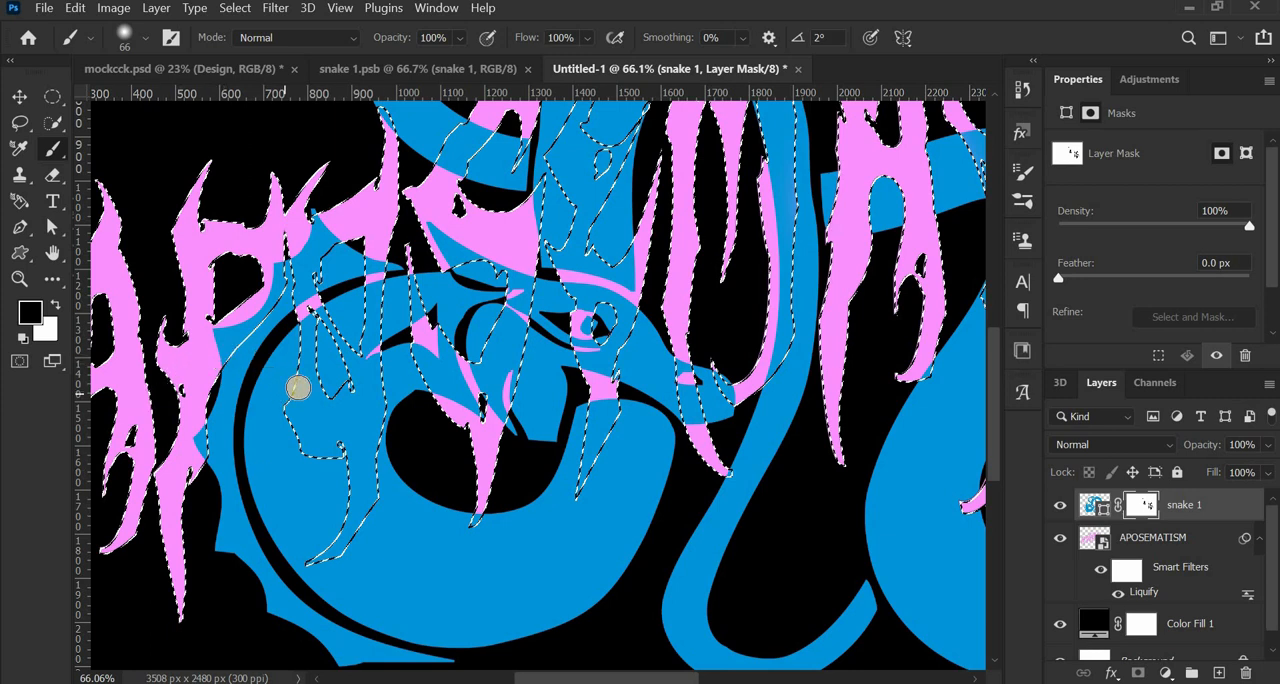
scroll(287, 318, up, 3)
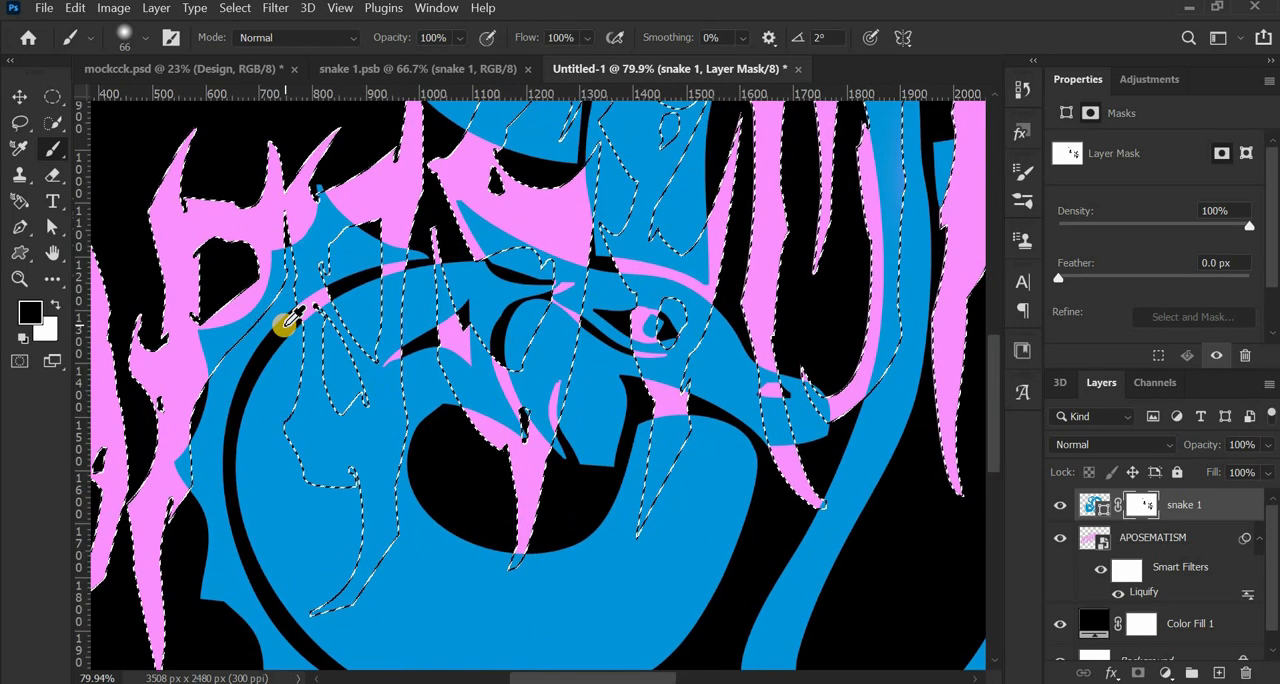
mouse_move(477, 295)
mouse_down()
mouse_move(514, 309)
mouse_move(508, 344)
mouse_up()
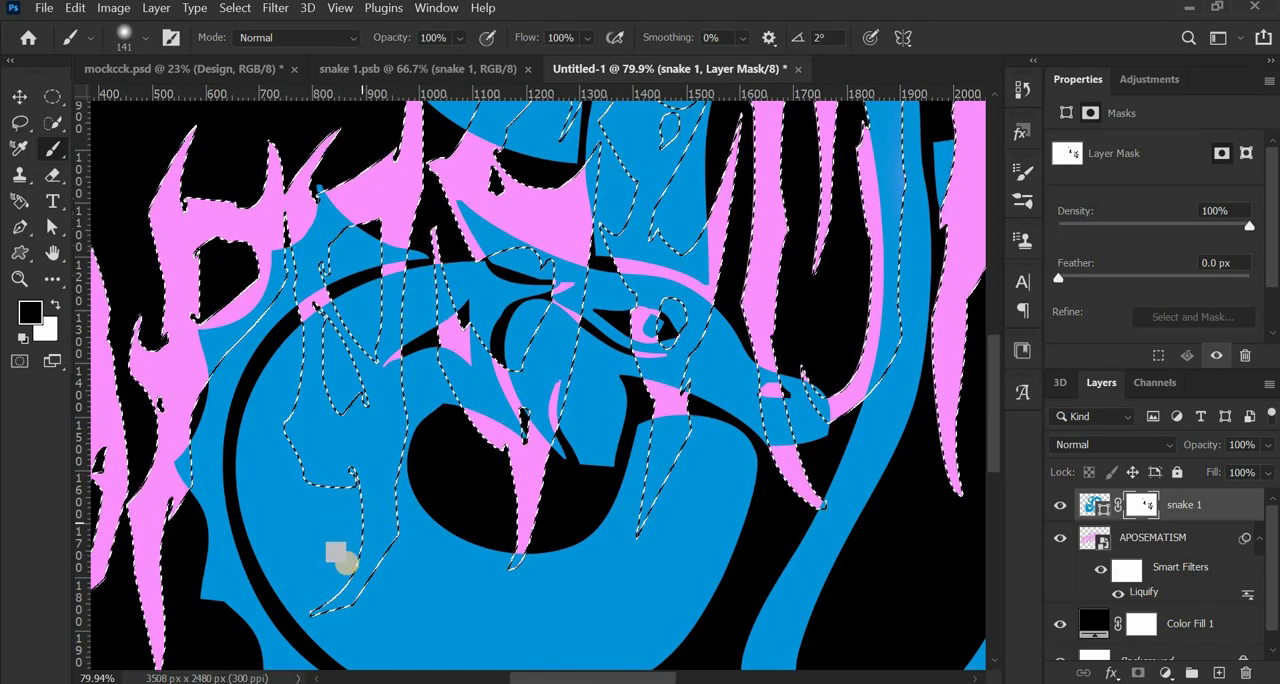
mouse_move(351, 563)
mouse_down()
mouse_move(322, 619)
mouse_move(373, 563)
mouse_move(379, 501)
mouse_move(385, 551)
mouse_move(376, 413)
mouse_move(375, 481)
mouse_move(359, 434)
mouse_move(325, 420)
mouse_up()
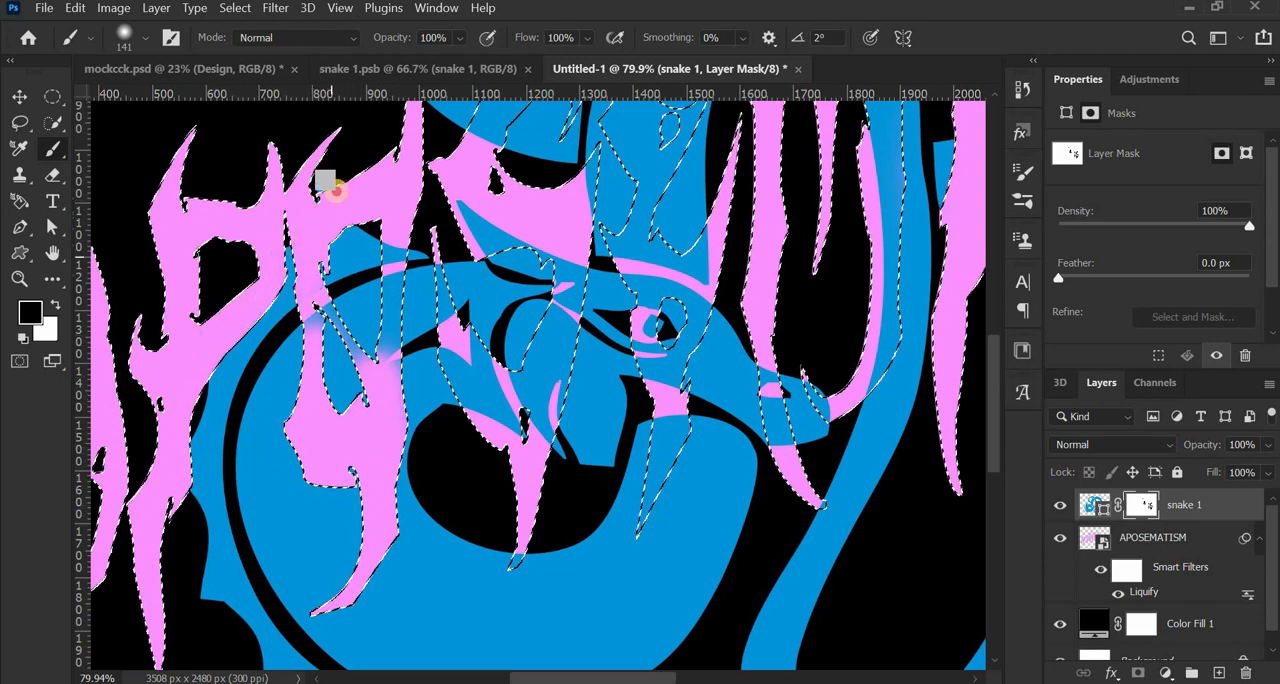
mouse_move(336, 190)
mouse_down()
mouse_move(376, 218)
mouse_move(365, 254)
mouse_move(398, 233)
mouse_move(378, 305)
mouse_move(375, 259)
mouse_move(351, 364)
mouse_move(370, 384)
mouse_move(378, 350)
mouse_move(366, 368)
mouse_move(335, 291)
mouse_move(307, 307)
mouse_up()
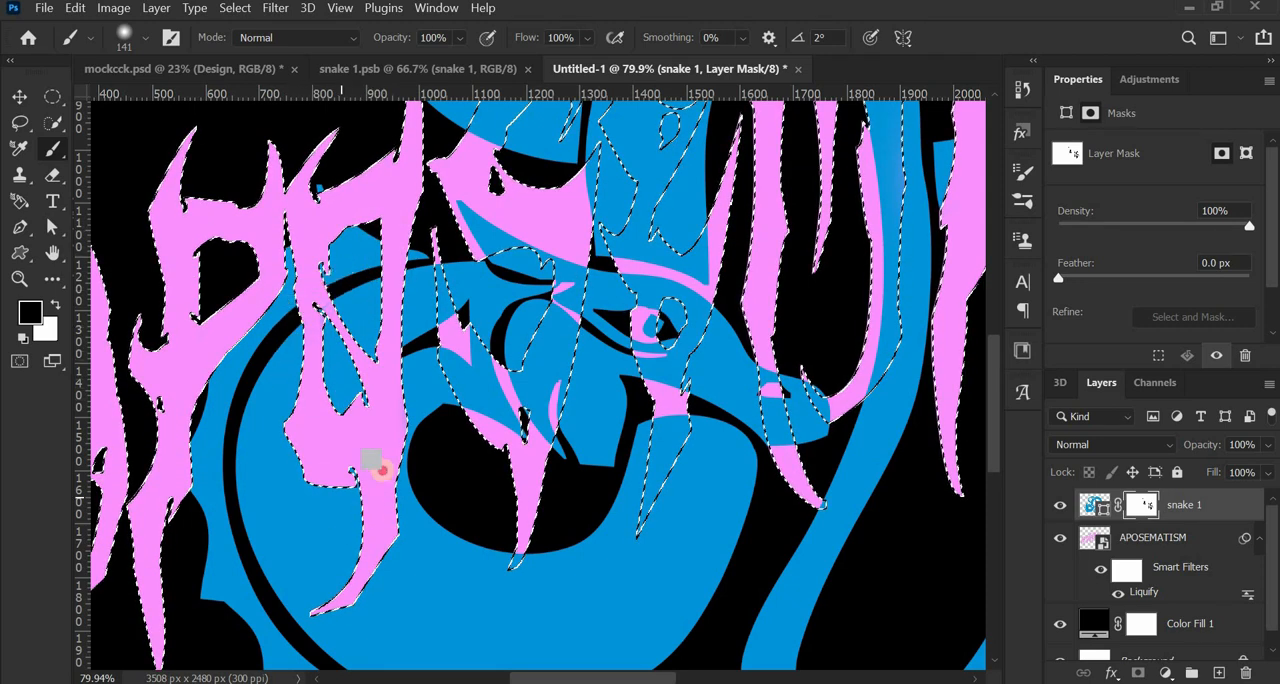
drag(381, 468, 371, 421)
scroll(374, 450, down, 4)
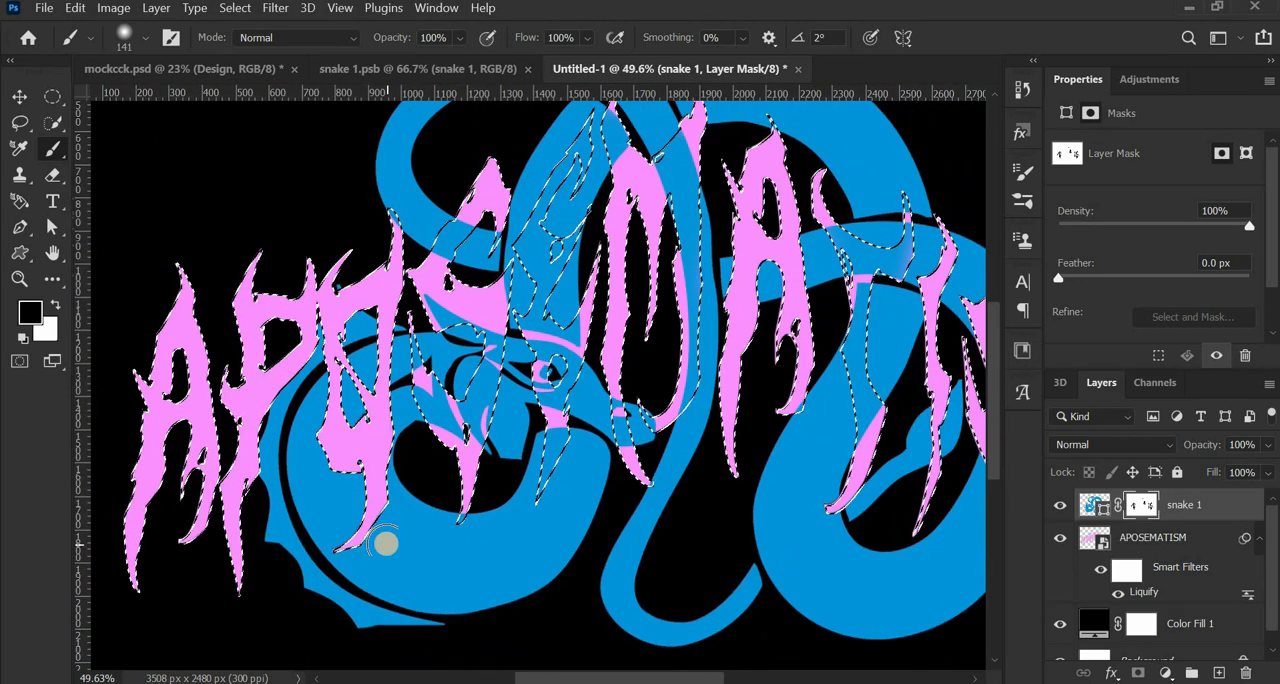
- Examine how the snake's head and body overlap the letters S, E and M
scroll(373, 489, up, 4)
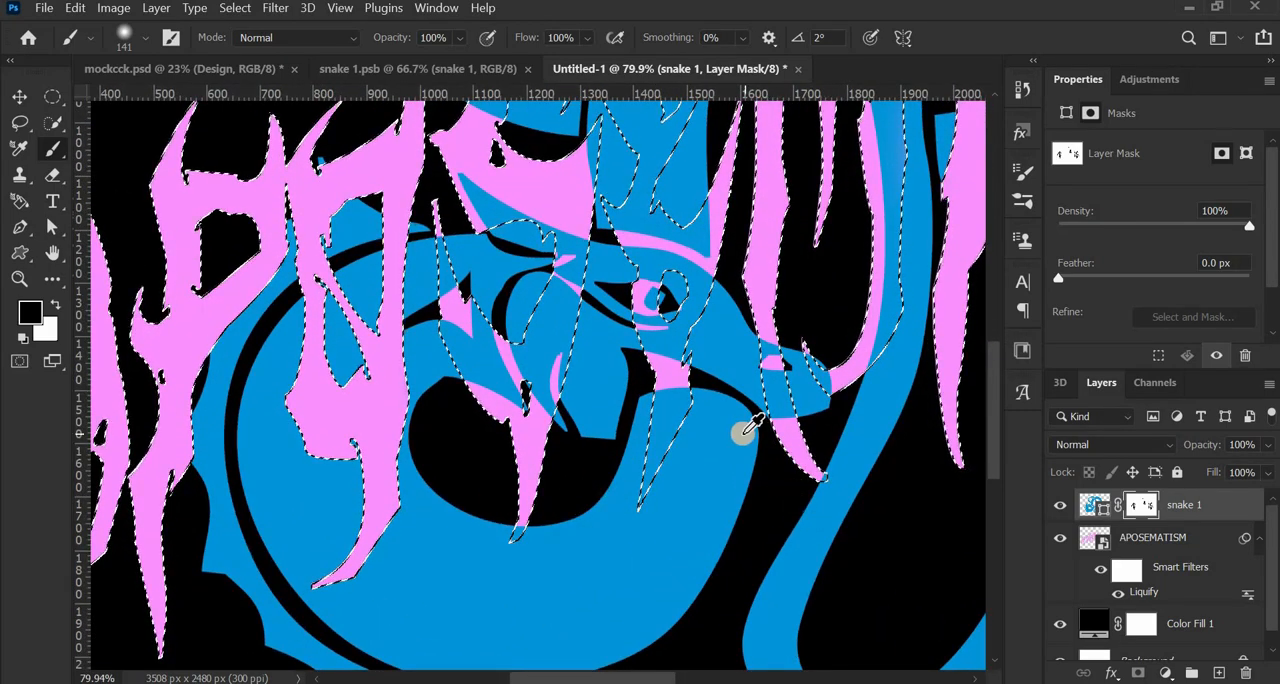
scroll(742, 430, up, 1)
scroll(743, 428, down, 3)
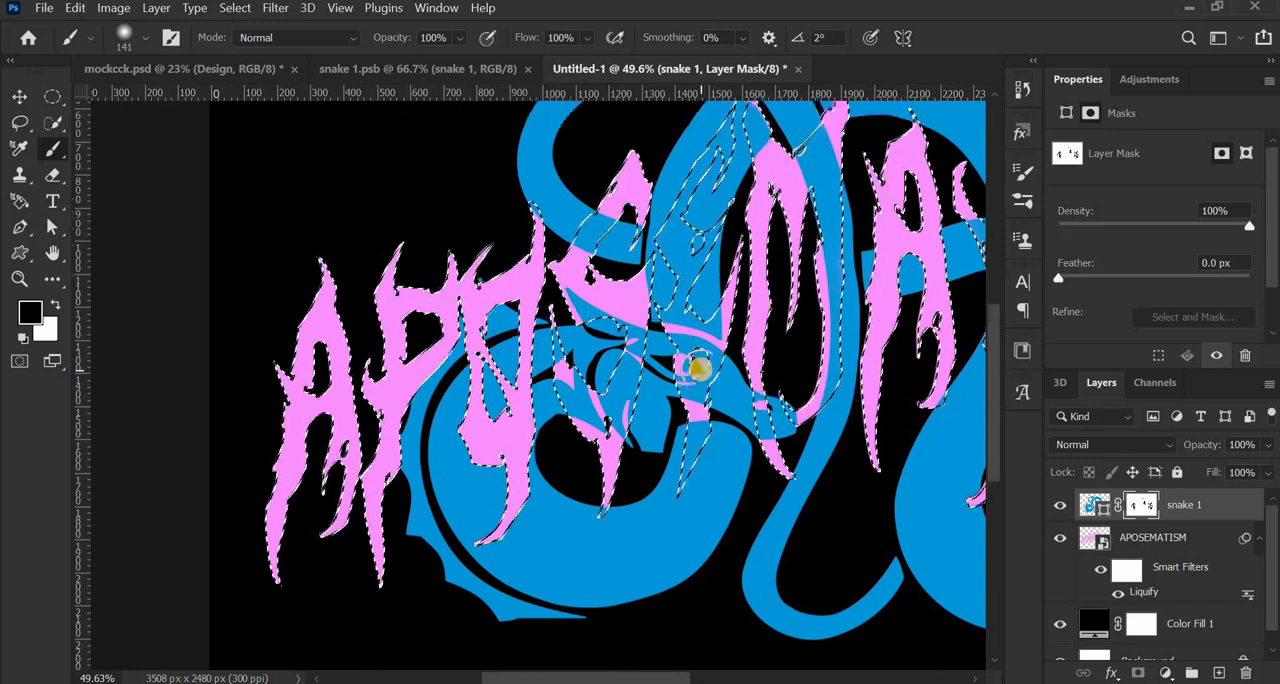
scroll(620, 337, up, 3)
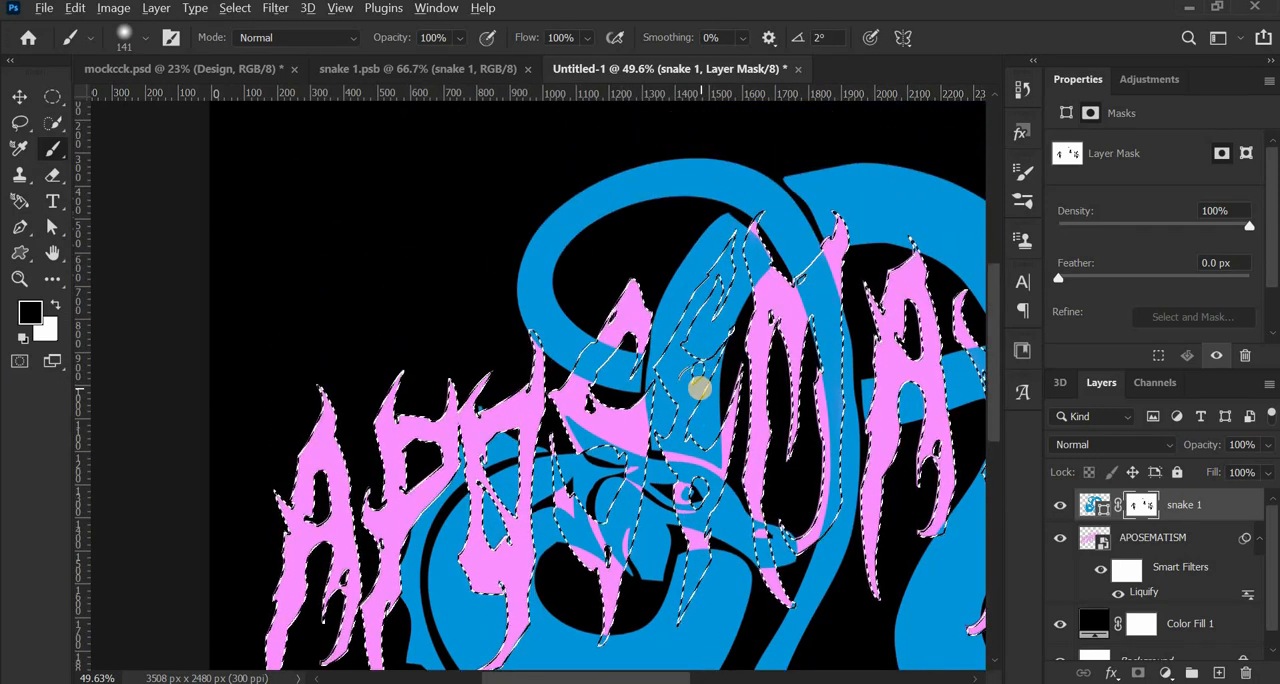
scroll(699, 388, up, 2)
scroll(770, 450, down, 4)
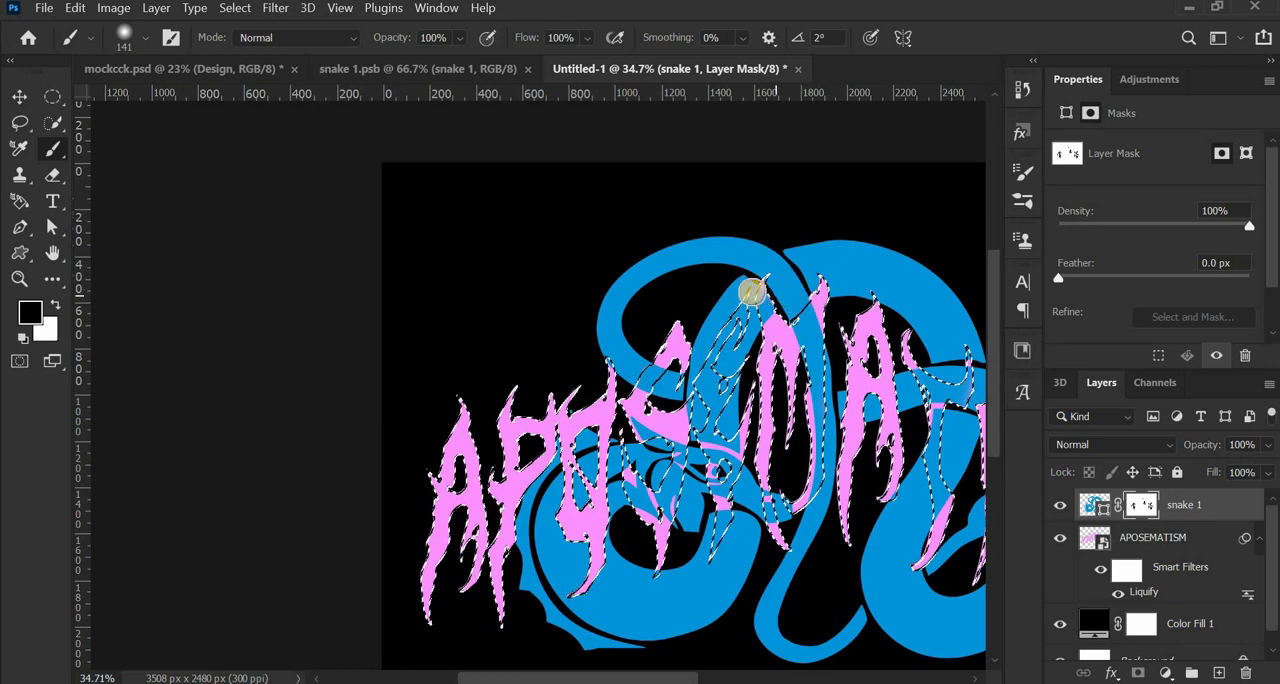
scroll(640, 340, up, 3)
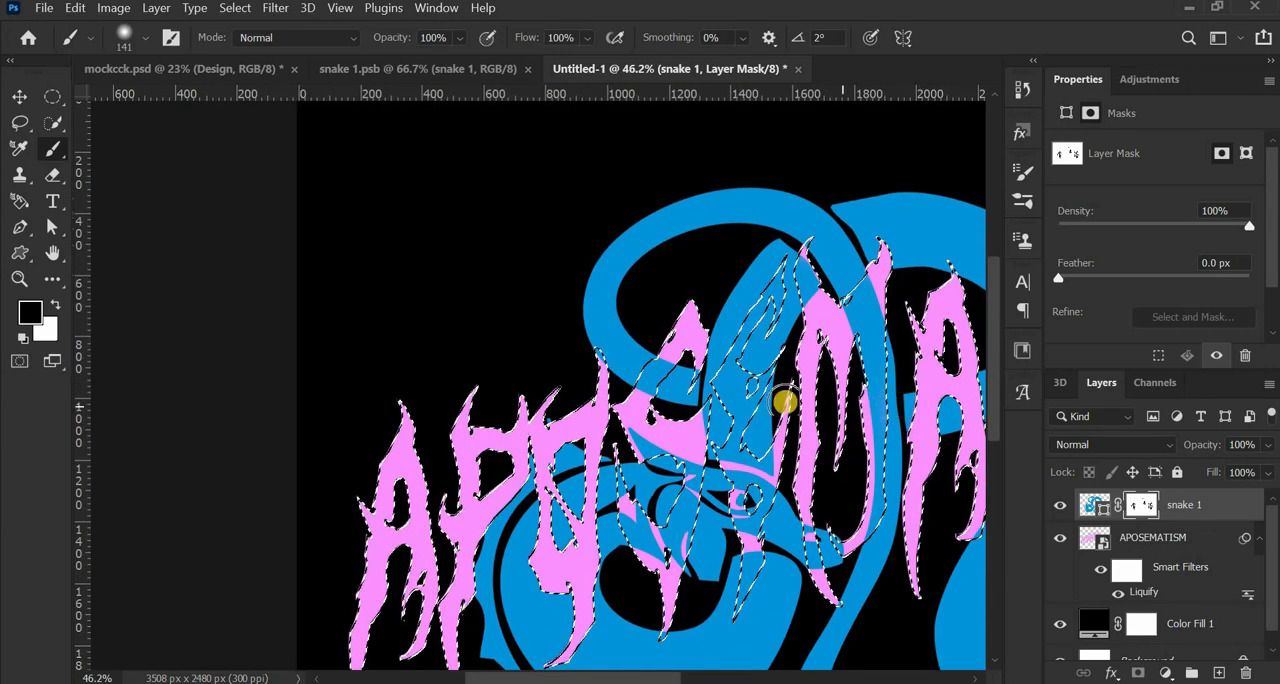
scroll(657, 408, up, 3)
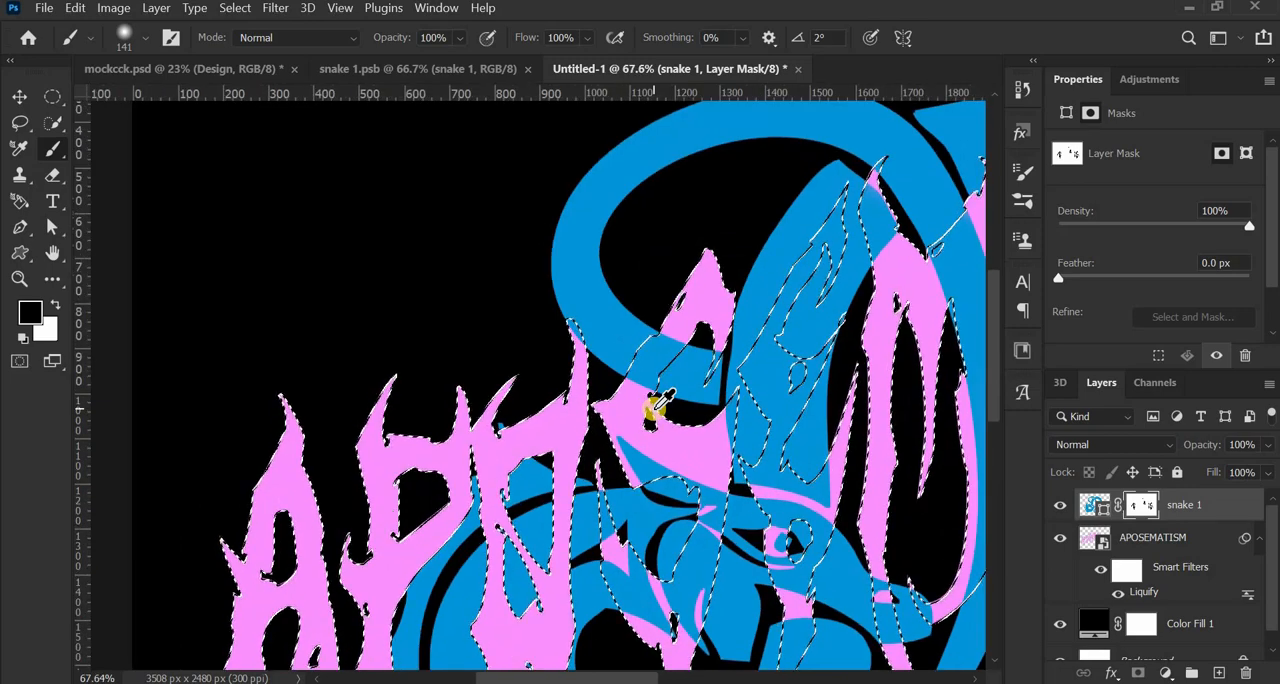
scroll(655, 405, down, 4)
scroll(657, 405, down, 3)
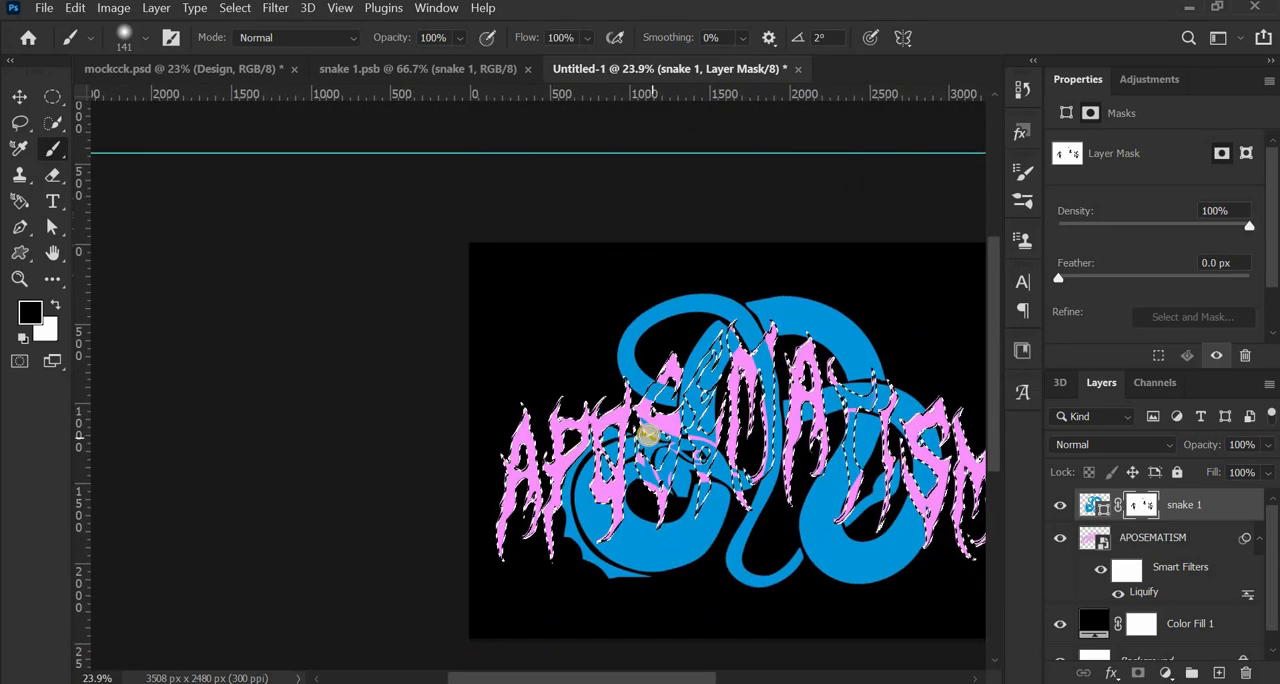
- Reduce the brush to 48 px and paint black on the mask at the first S's upper hooked tip, bringing it over the snake
scroll(647, 434, up, 7)
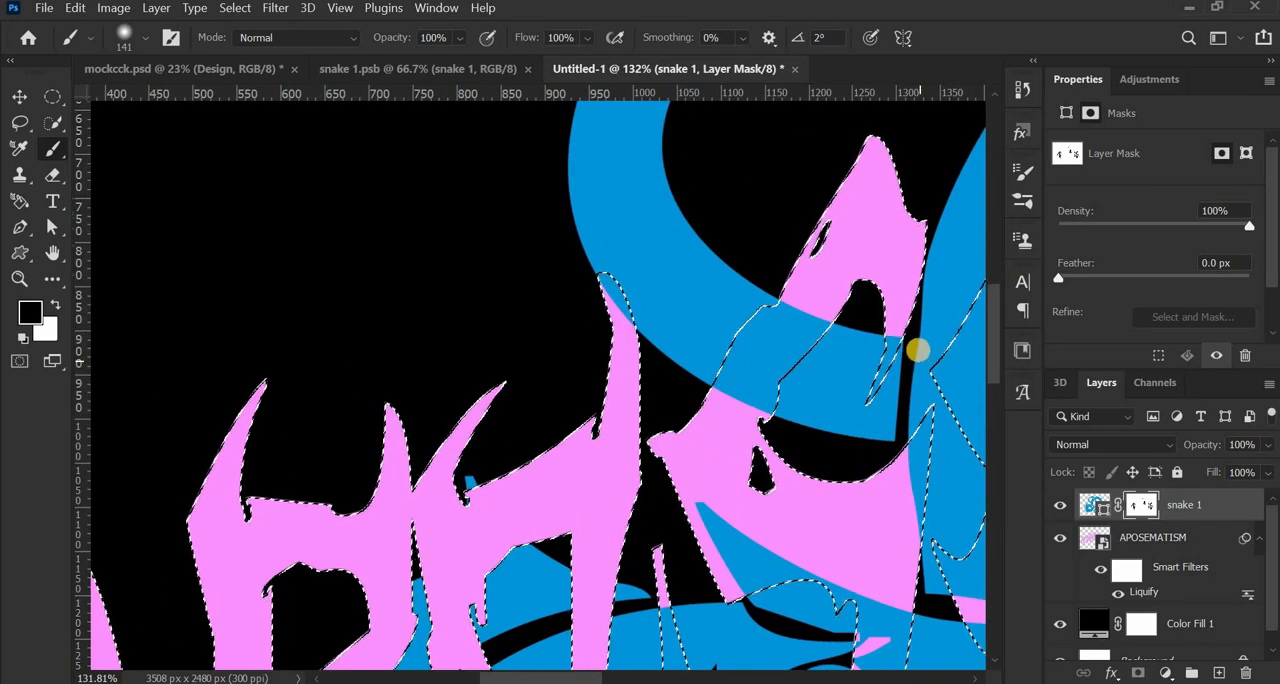
scroll(843, 403, down, 3)
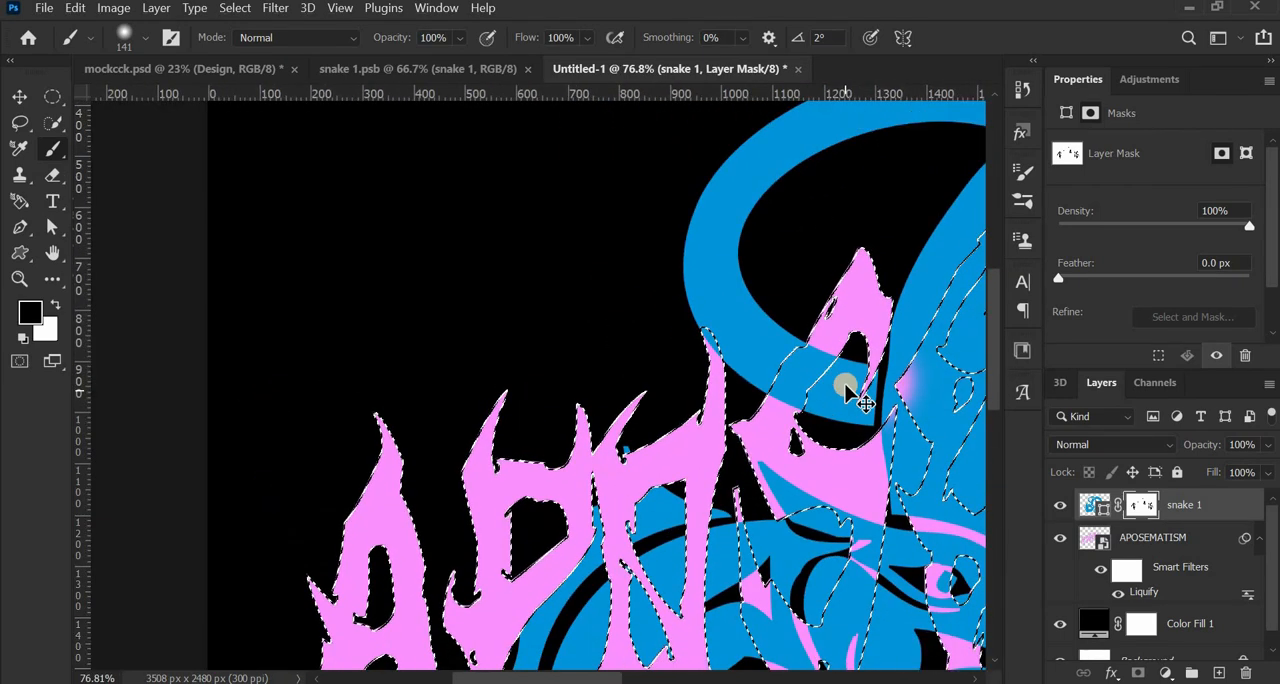
scroll(864, 376, up, 5)
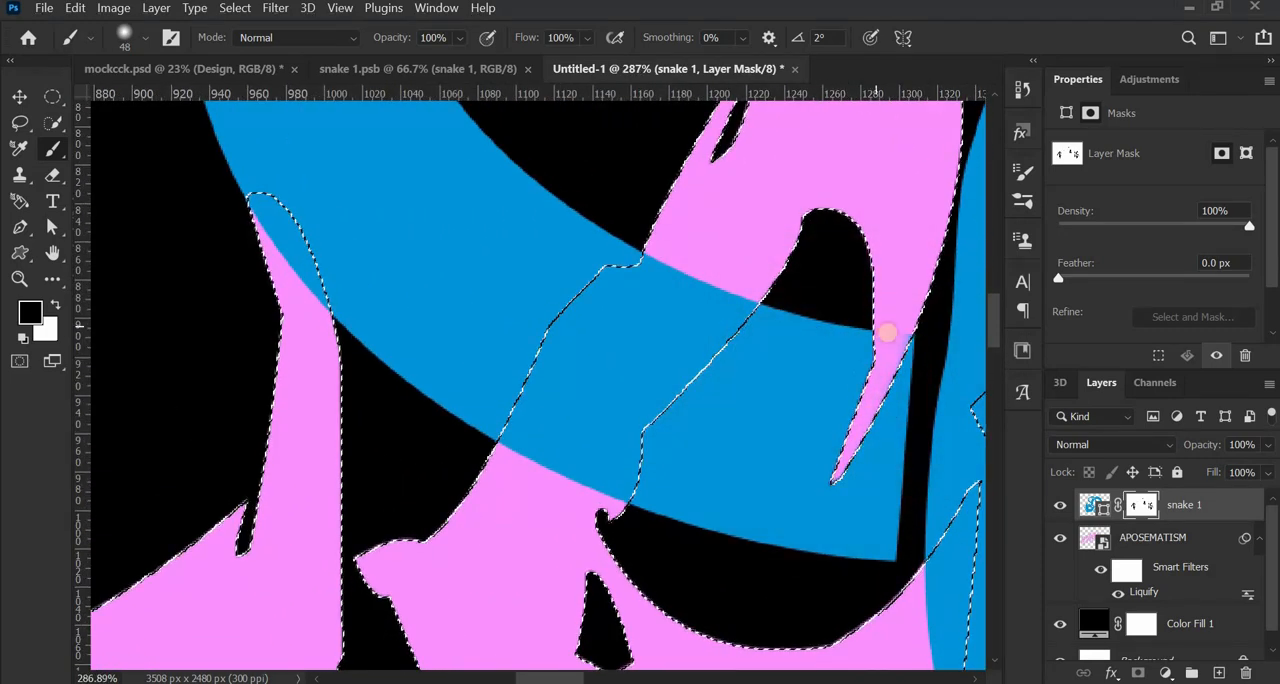
scroll(774, 400, down, 5)
scroll(777, 399, down, 4)
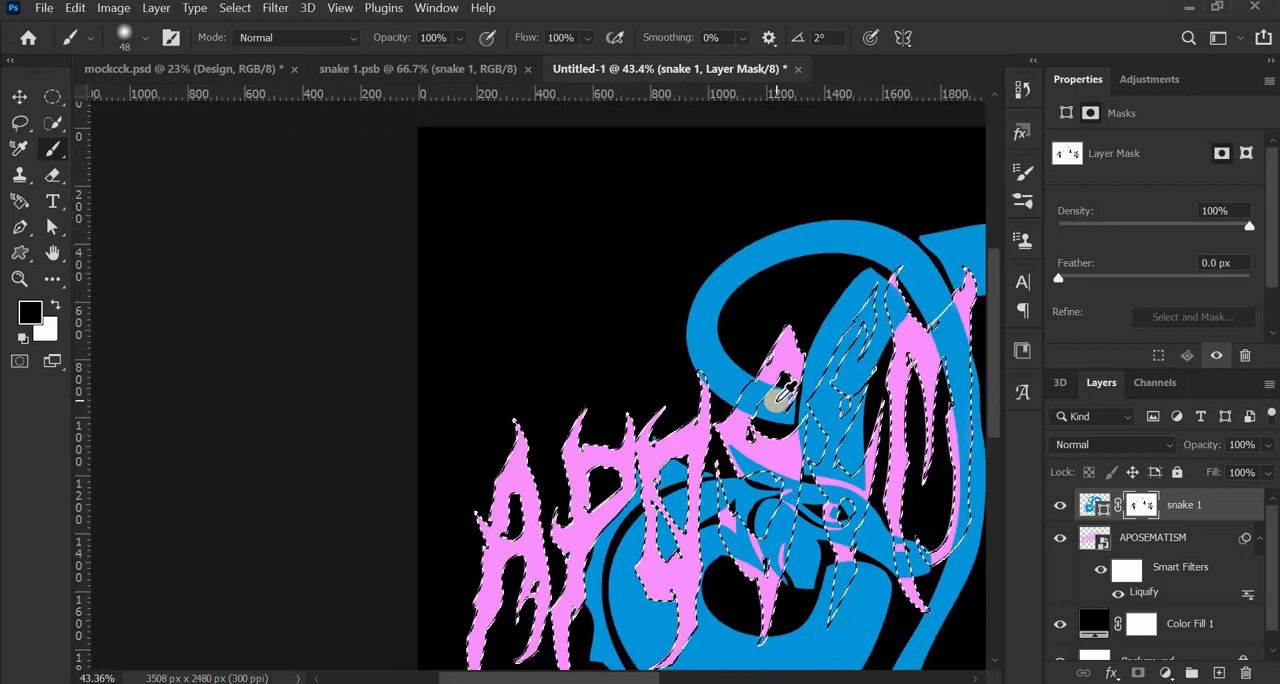
- Paint black on the mask at the O's upper-right tip to bring it in front of the snake's loop
drag(772, 481, 628, 414)
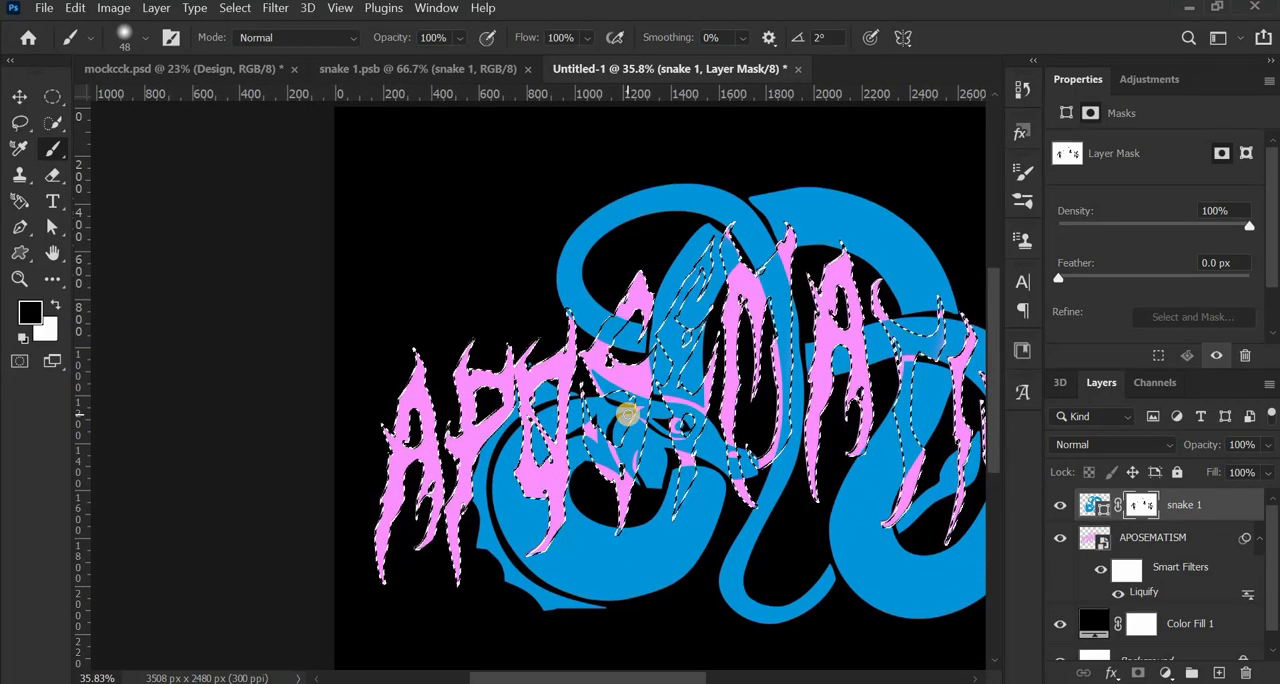
scroll(512, 318, up, 6)
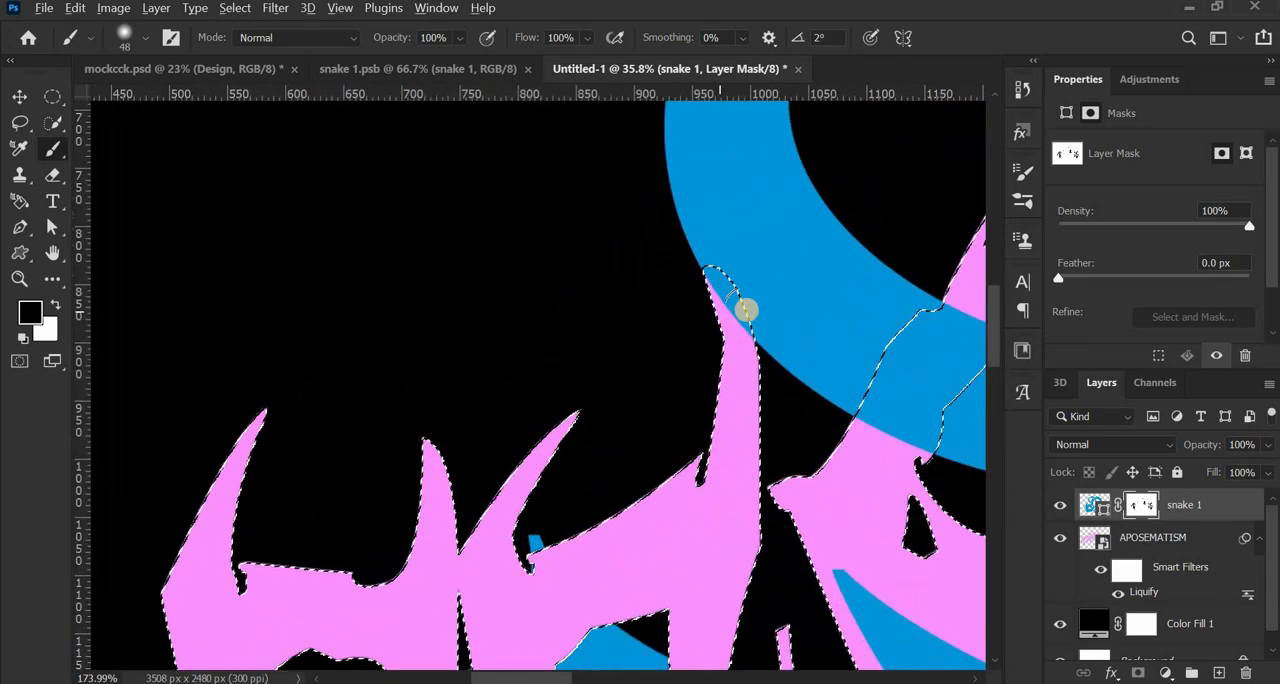
scroll(722, 268, down, 5)
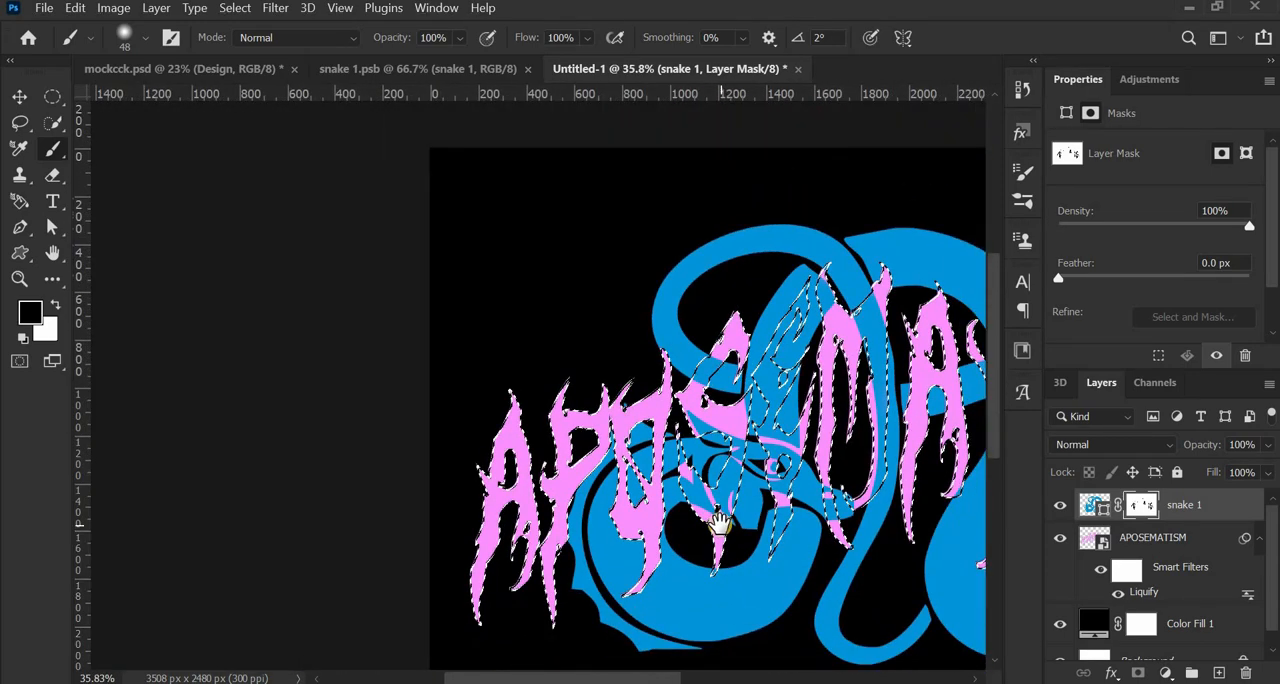
drag(719, 521, 553, 477)
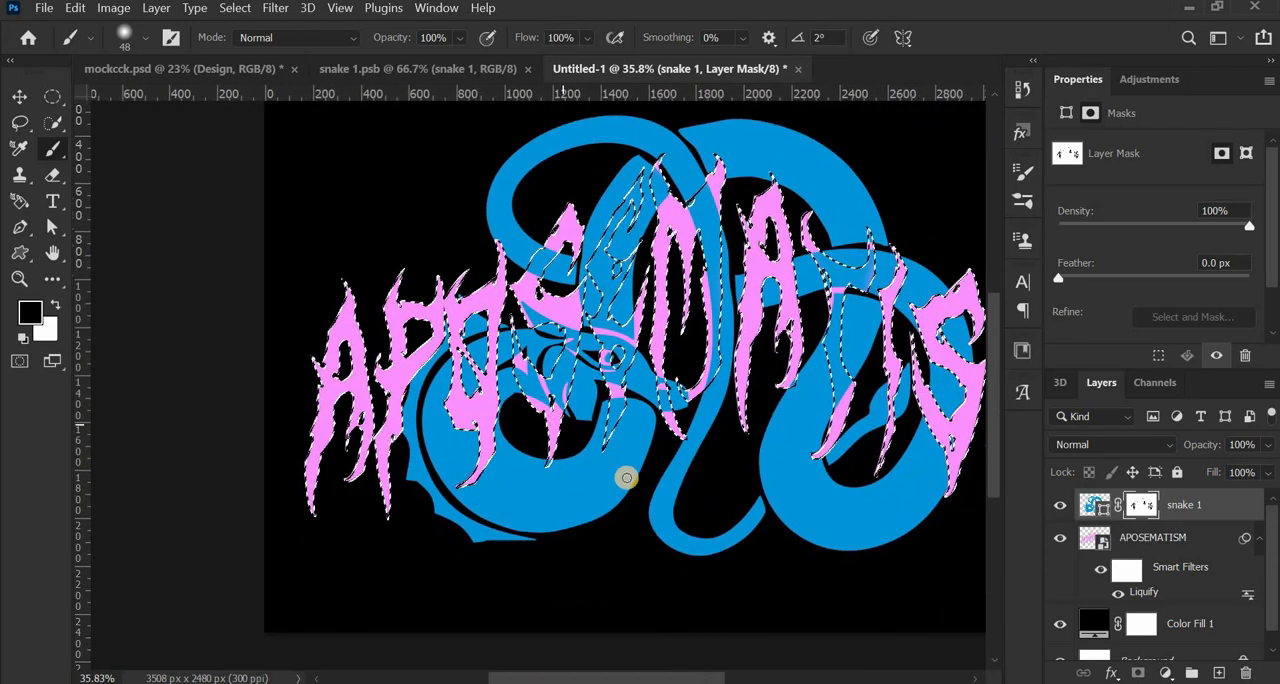
- Clear the lettering selection and review the whole interwoven design
scroll(720, 483, down, 2)
scroll(623, 457, right, 3)
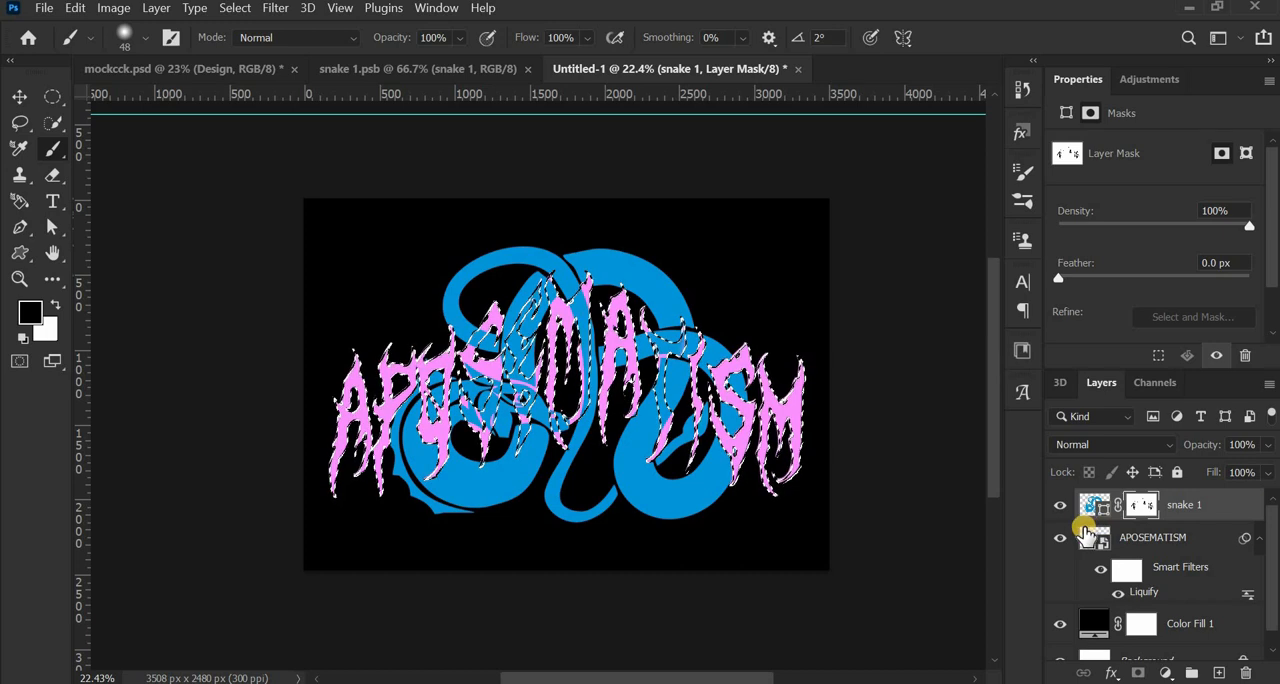
key(ctrl+d)
scroll(714, 486, up, 2)
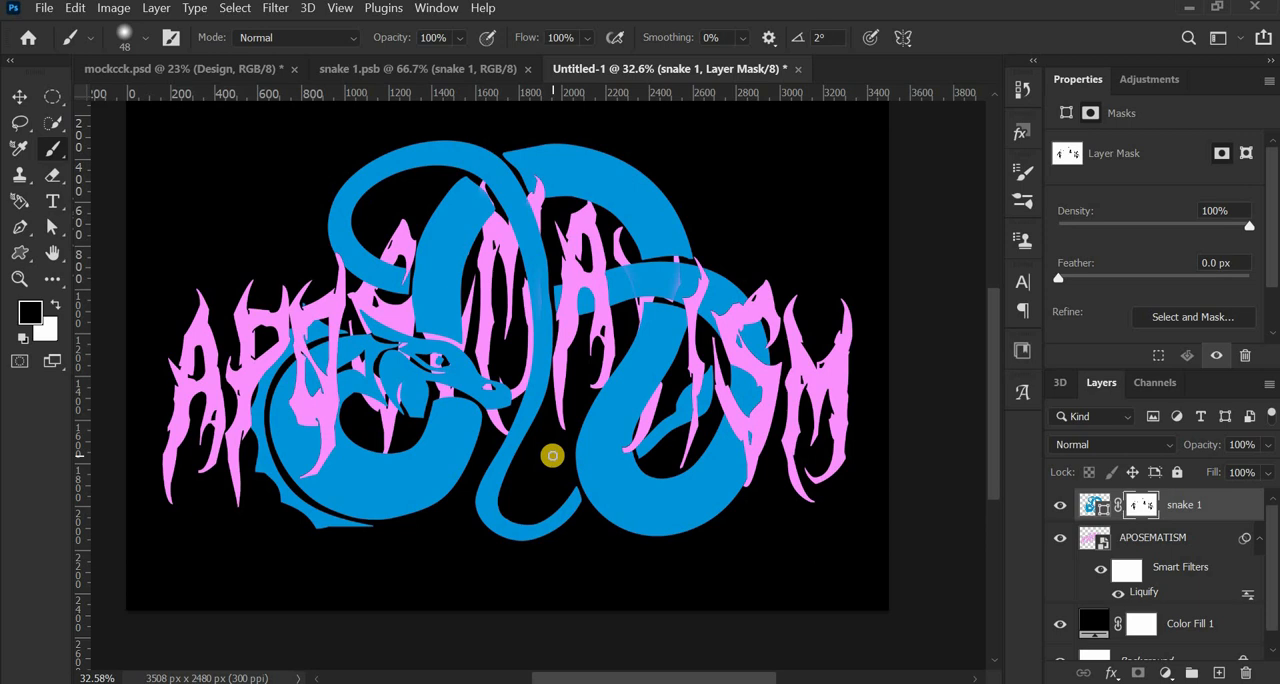
- Load the APOSEMATISM lettering as a selection again and activate the snake 1 layer mask for painting around the first M's upper-left tip
click(1085, 537)
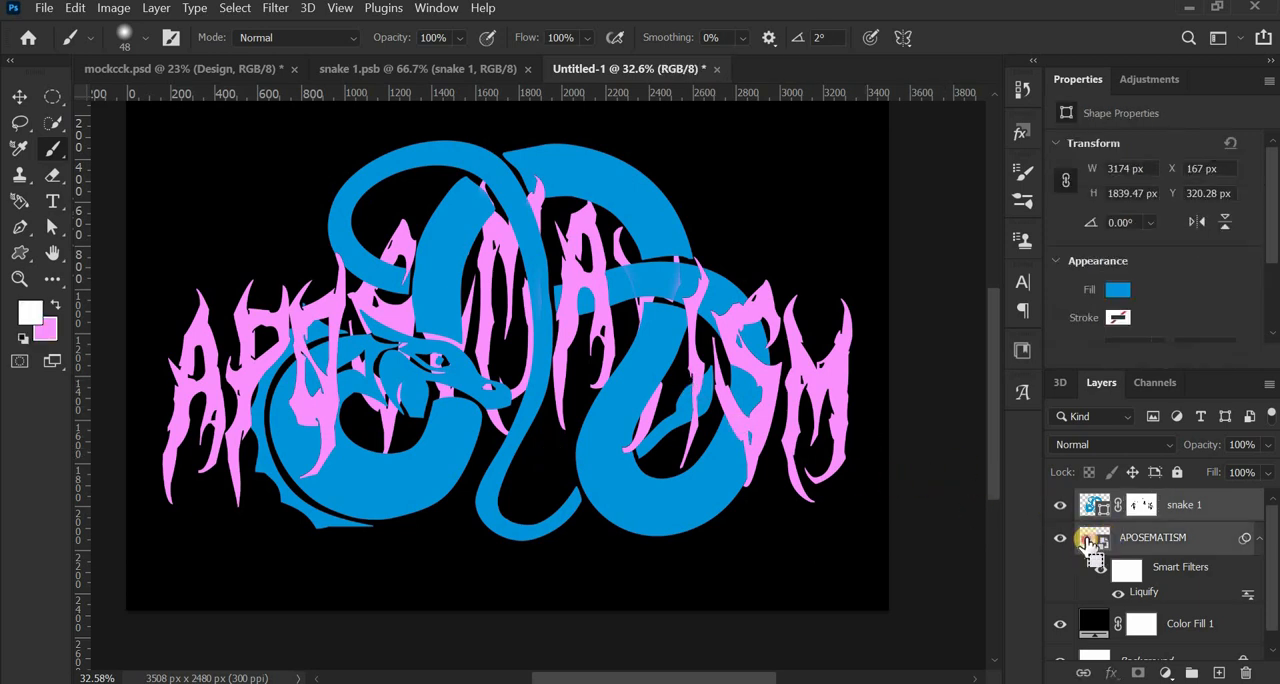
ctrl+click(1085, 540)
scroll(470, 265, up, 2)
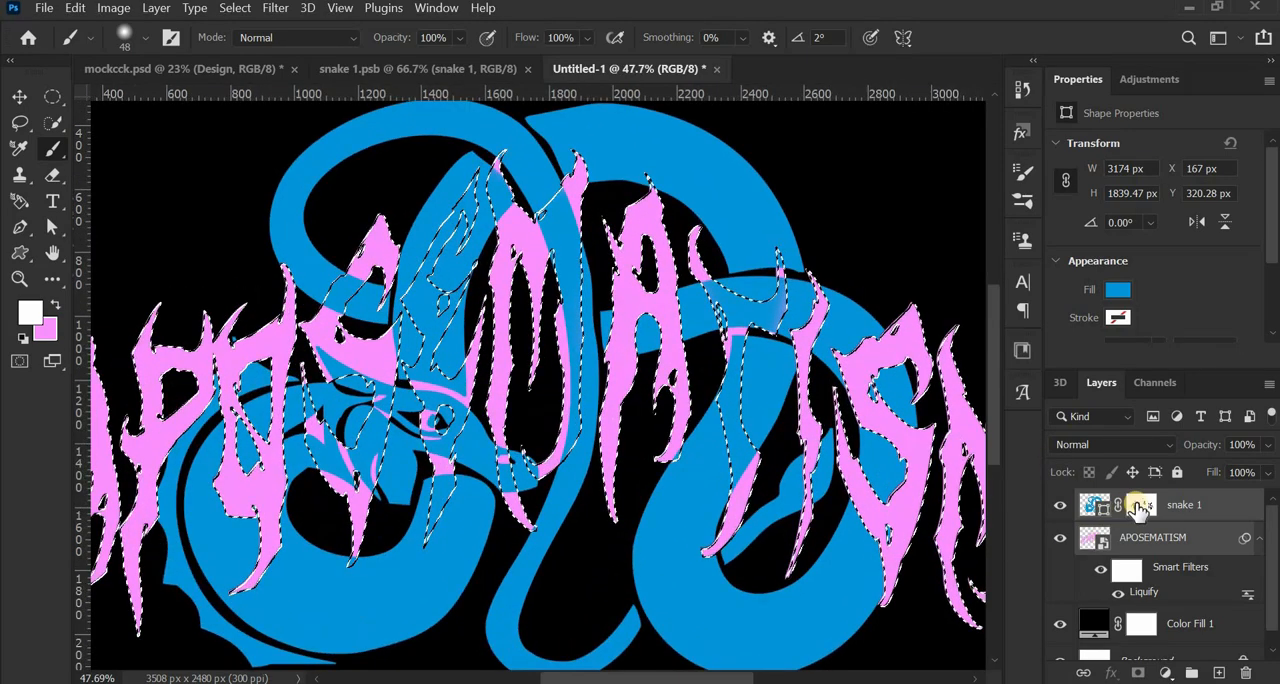
click(1138, 506)
scroll(505, 175, up, 3)
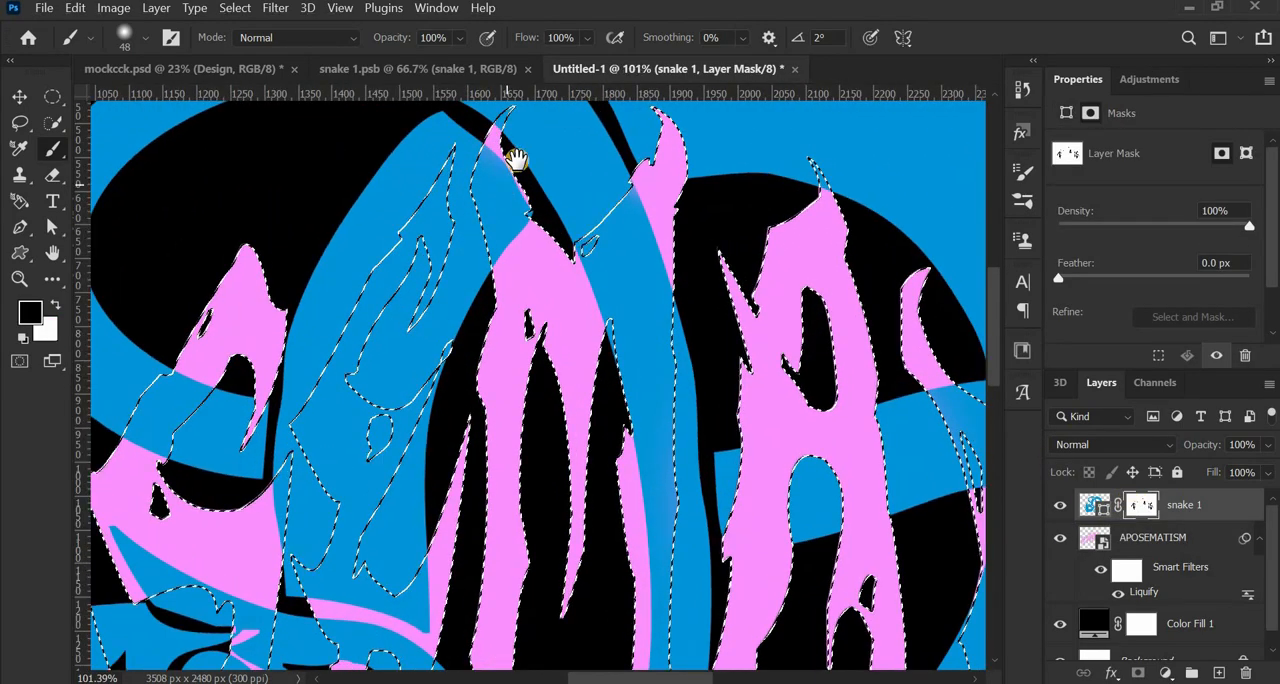
scroll(517, 160, up, 4)
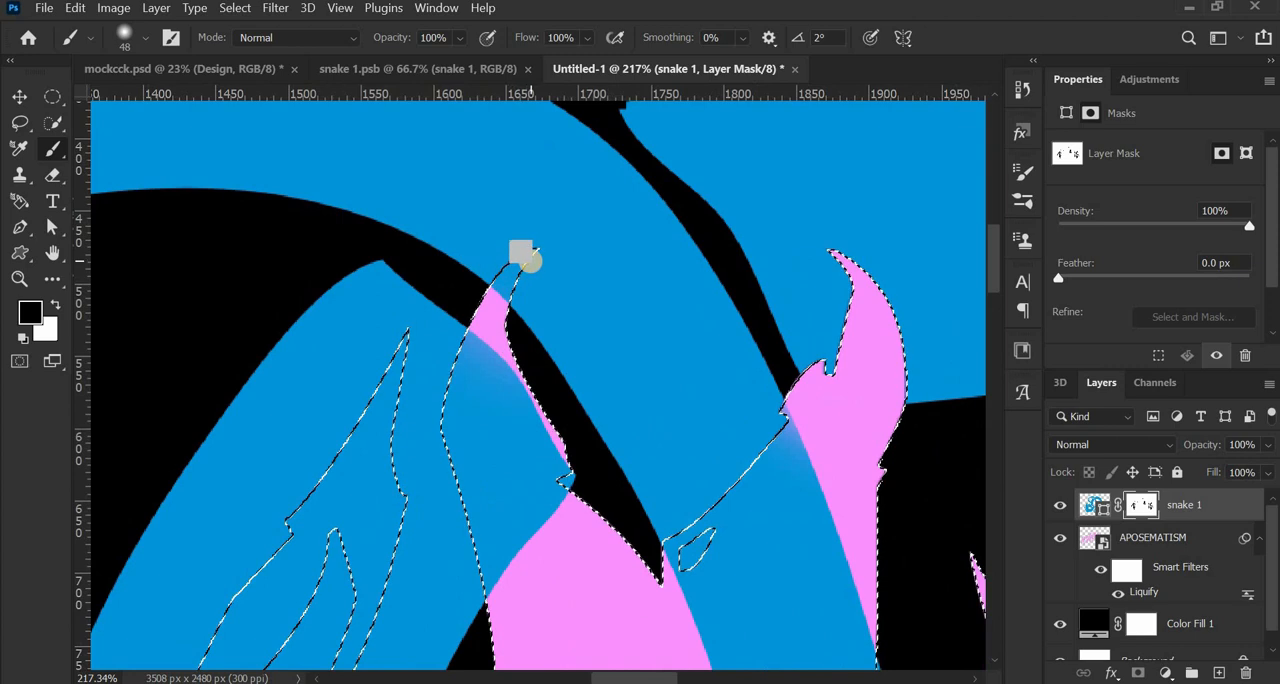
- Paint black on the mask at the first M's upper-left tip to bring it over the snake, and clear the lettering selection
mouse_move(531, 262)
mouse_down()
mouse_move(506, 290)
mouse_move(545, 244)
mouse_up()
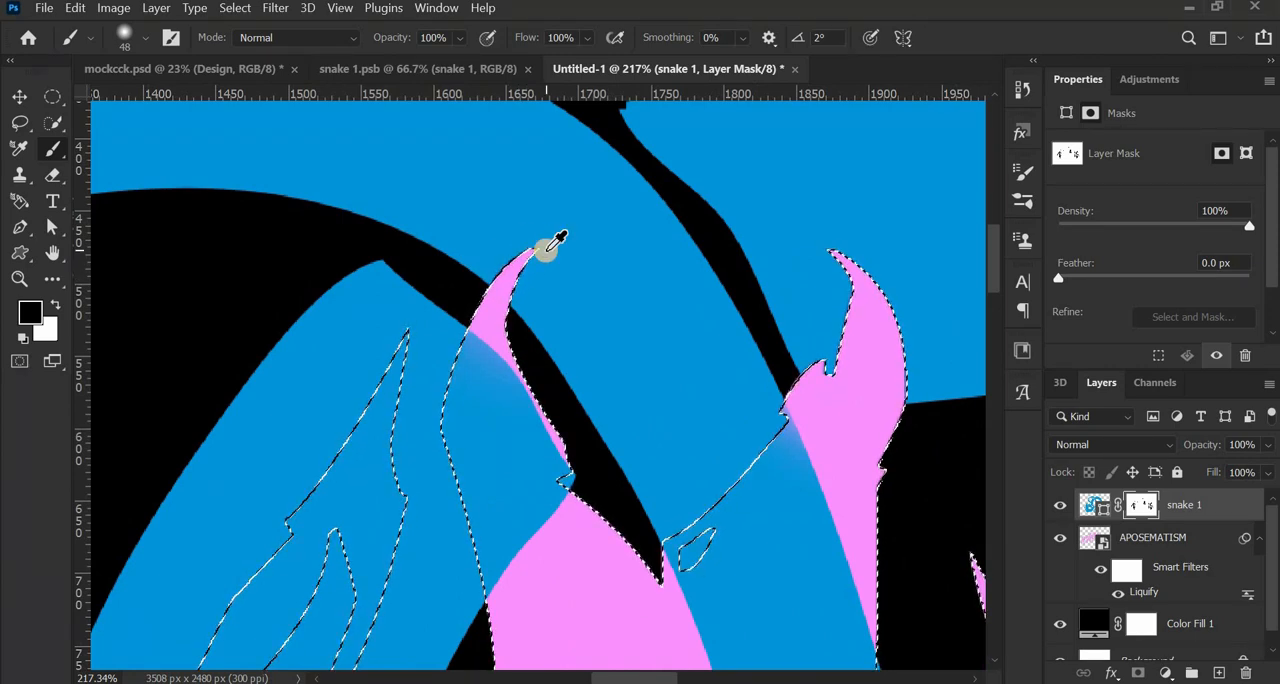
scroll(545, 249, down, 10)
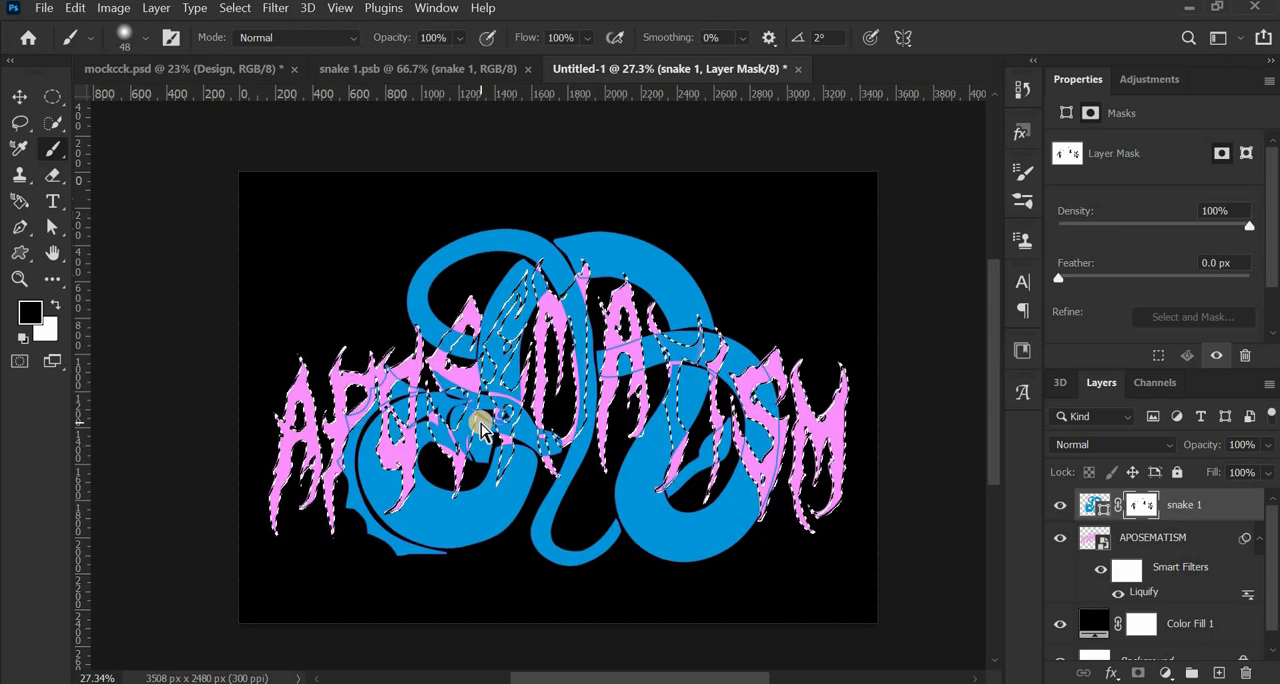
key(ctrl+d)
- Examine the interwoven design up close and as a whole for leftover overlap flaws, with the snake 1 artwork active
scroll(492, 448, up, 5)
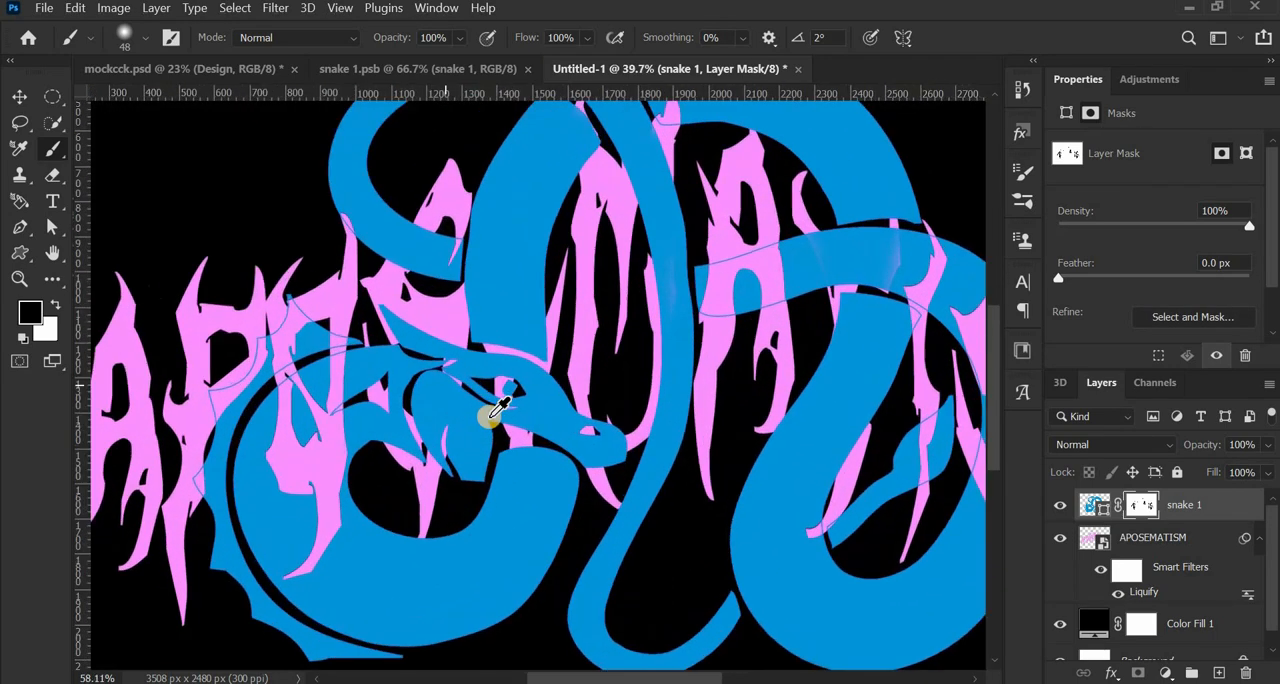
scroll(492, 440, down, 4)
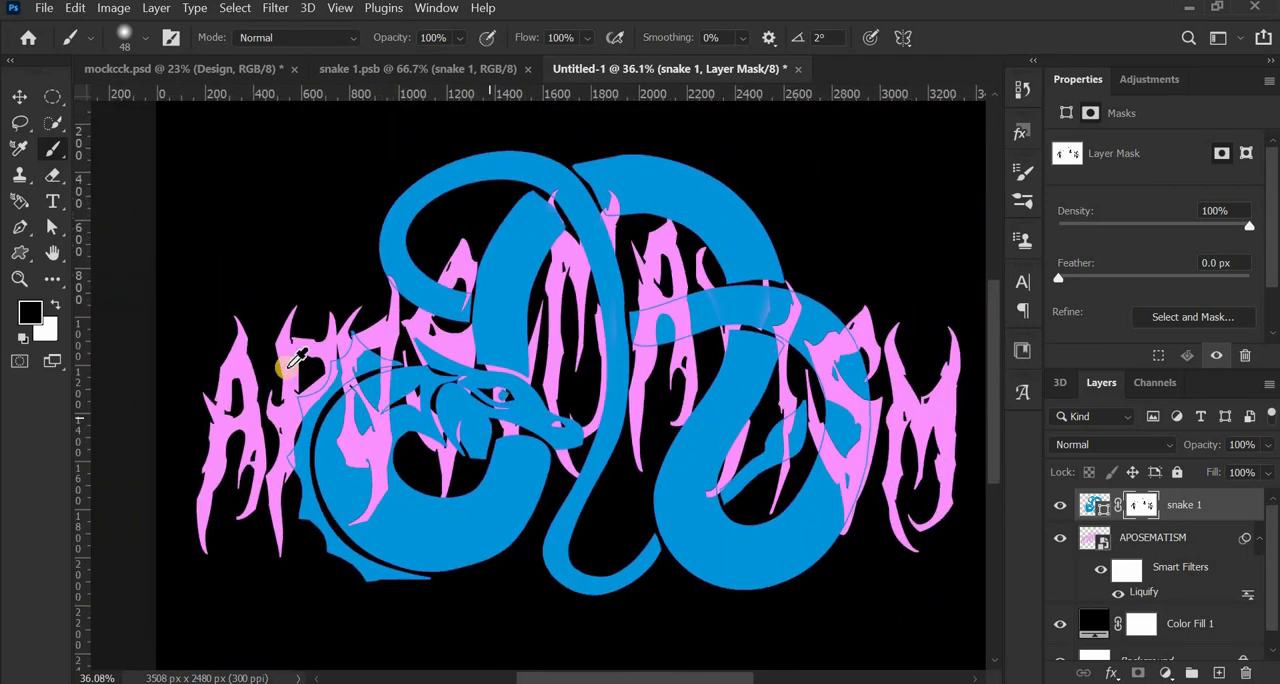
scroll(292, 365, up, 6)
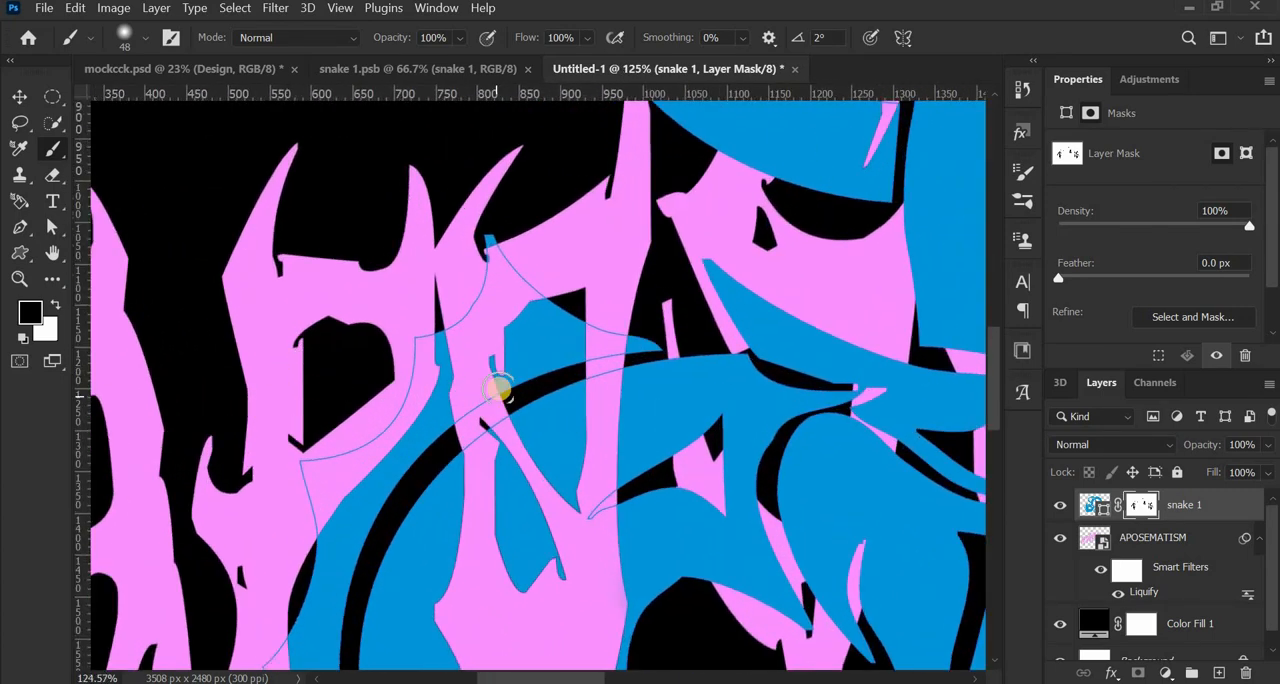
scroll(499, 390, down, 6)
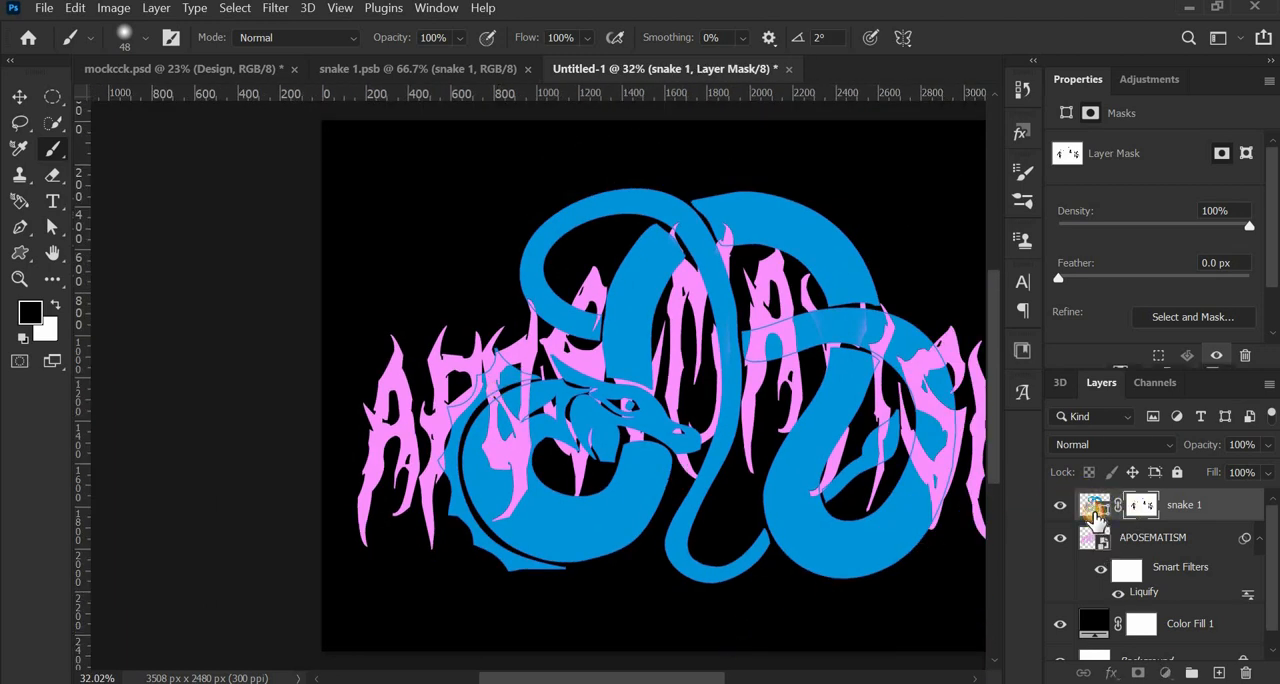
click(1095, 507)
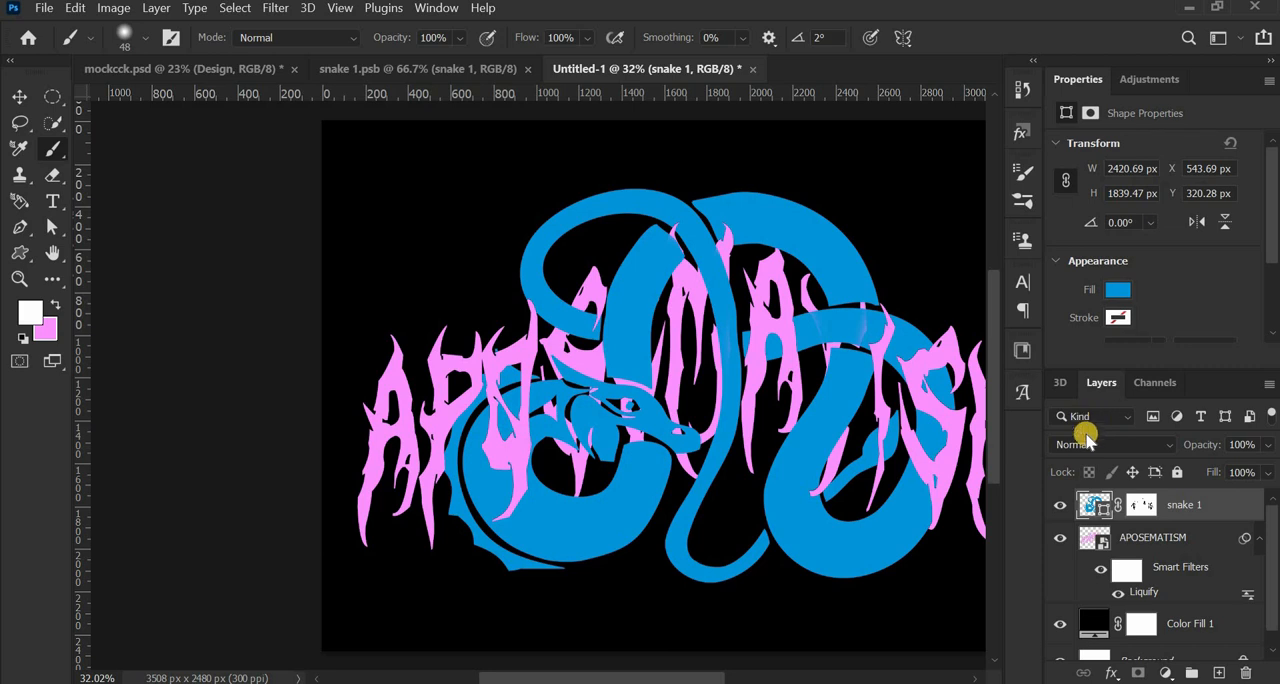
scroll(668, 438, down, 1)
drag(780, 425, 689, 428)
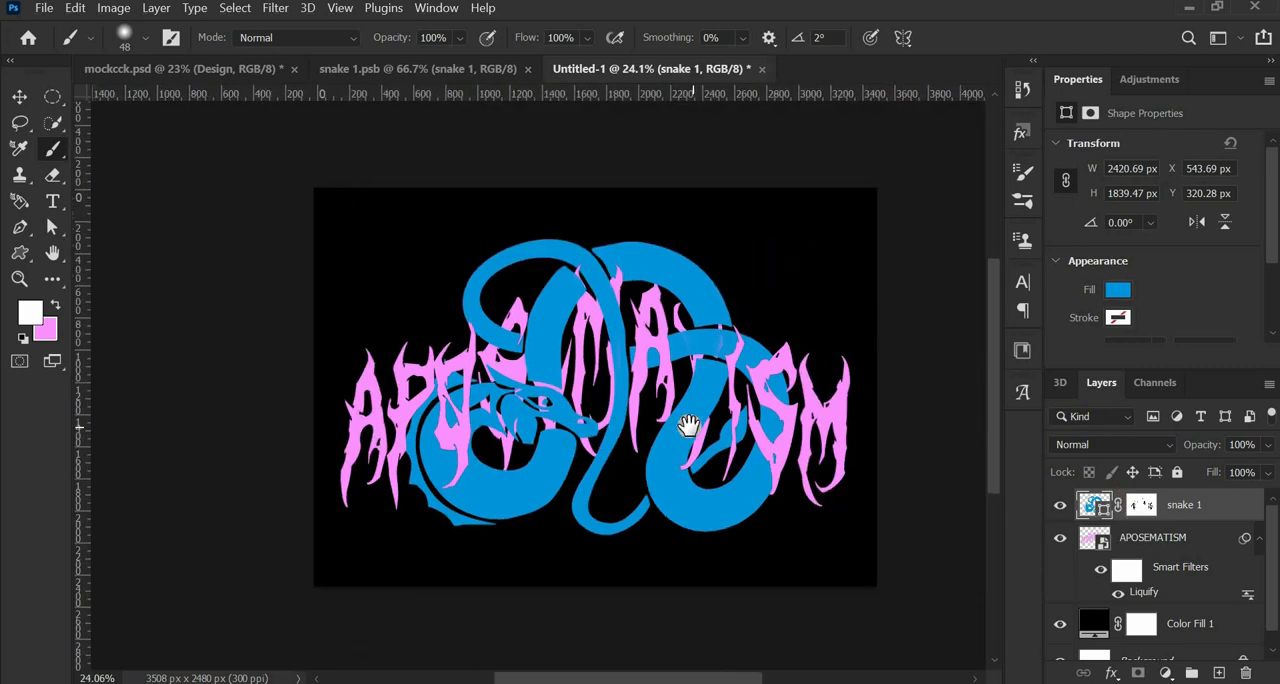
scroll(680, 526, up, 1)
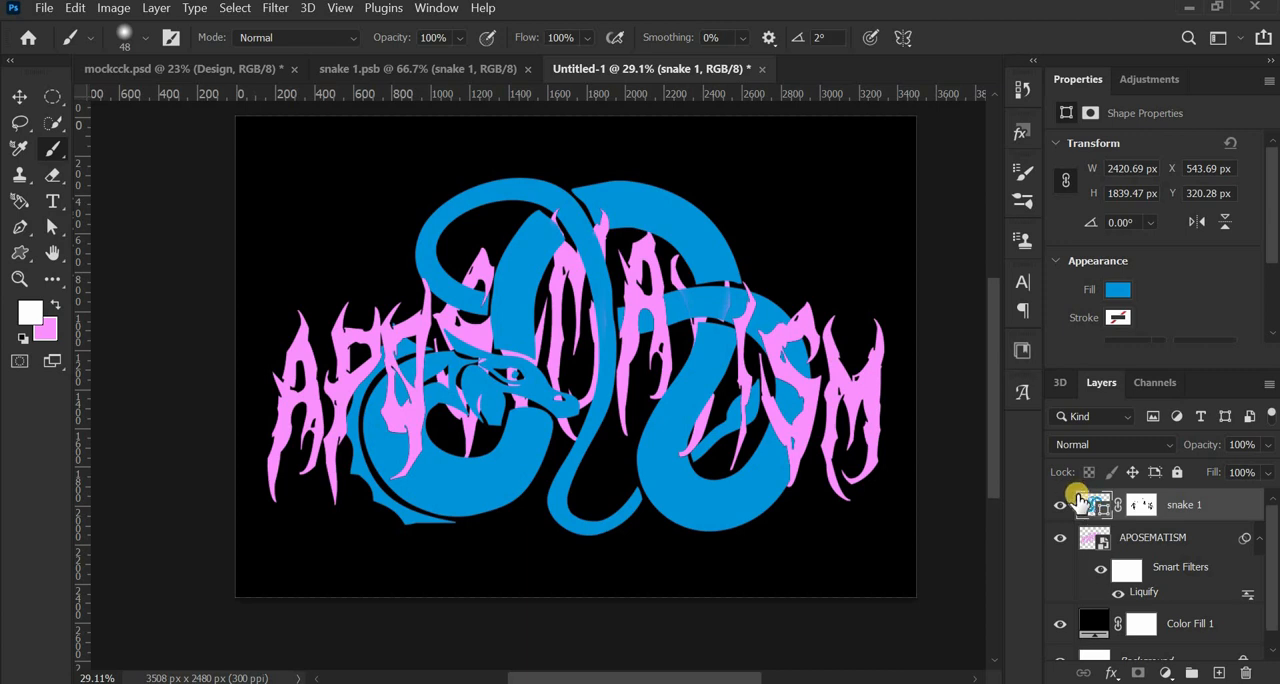
- Load the APOSEMATISM lettering as a selection and activate the snake 1 layer mask for retouching where the snake crosses the T
alt+scroll(729, 286, up, 5)
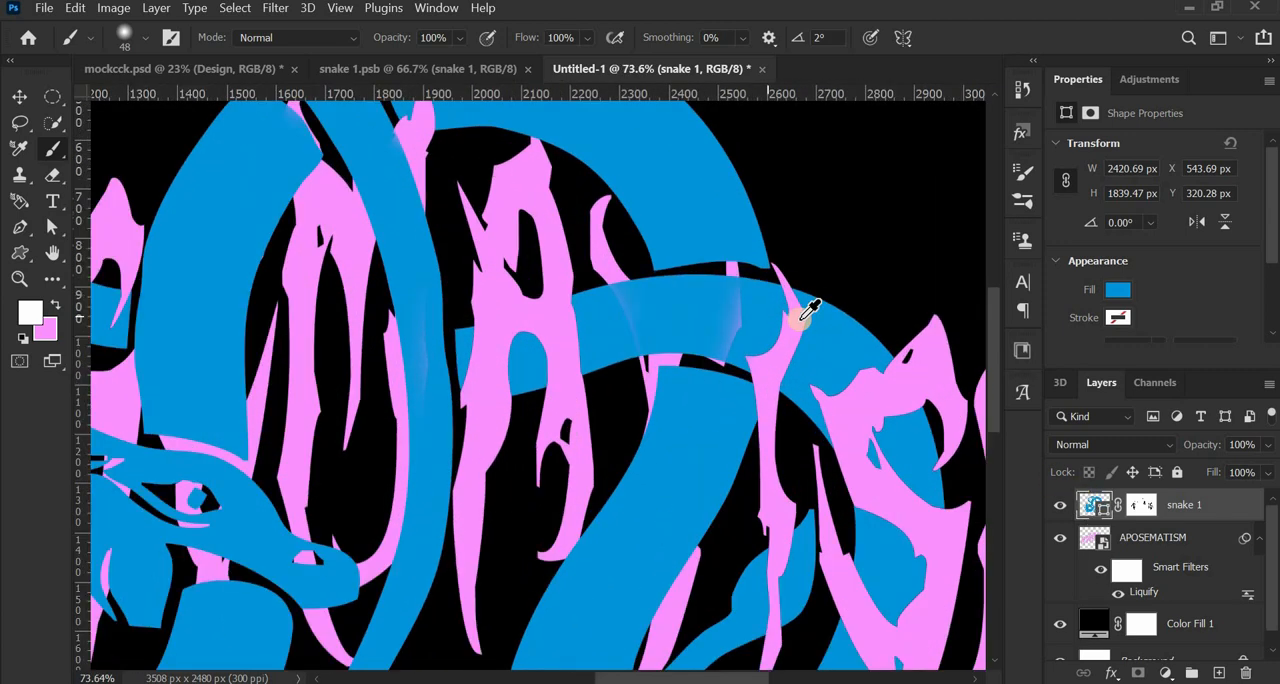
scroll(745, 310, up, 2)
alt+scroll(726, 313, down, 5)
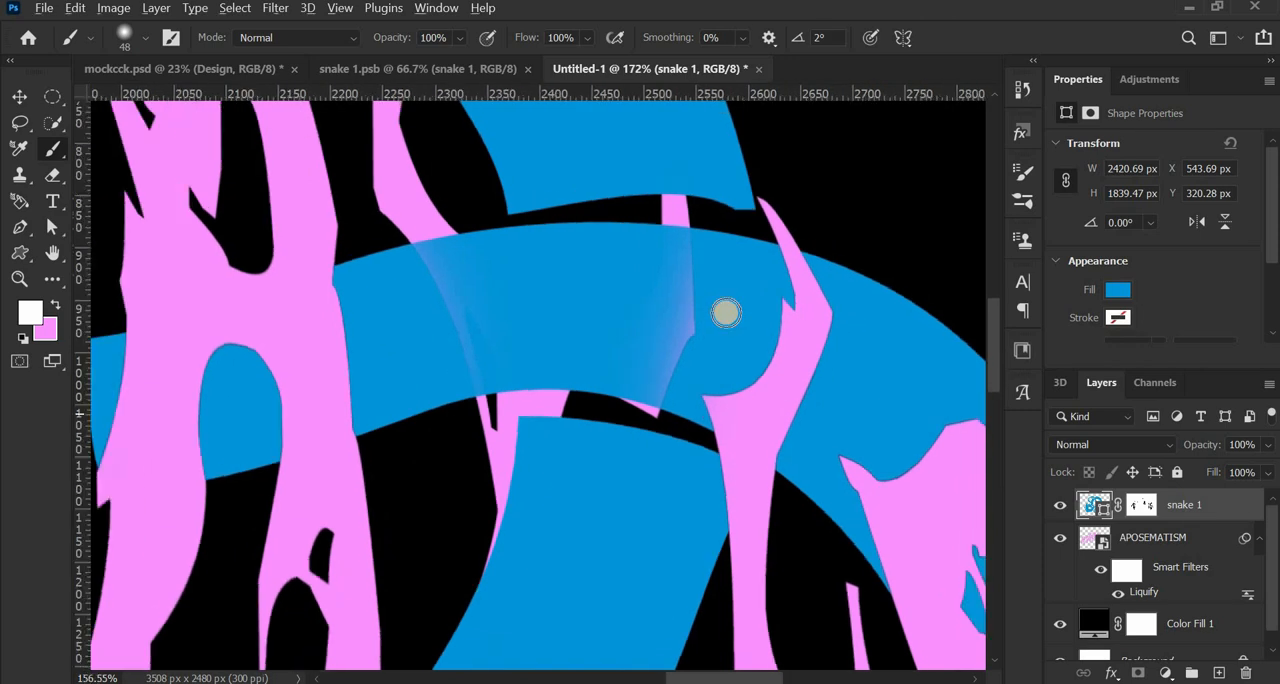
alt+scroll(726, 312, up, 5)
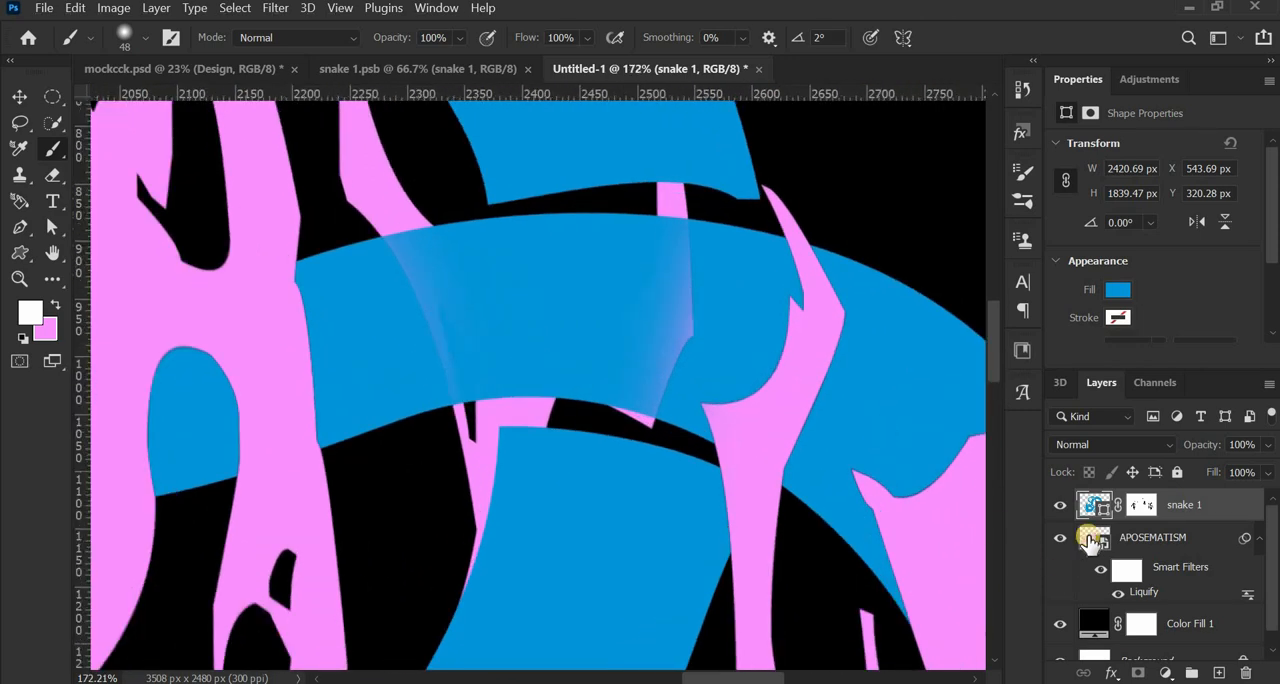
ctrl+click(1087, 539)
ctrl+click(1086, 538)
ctrl+click(1087, 539)
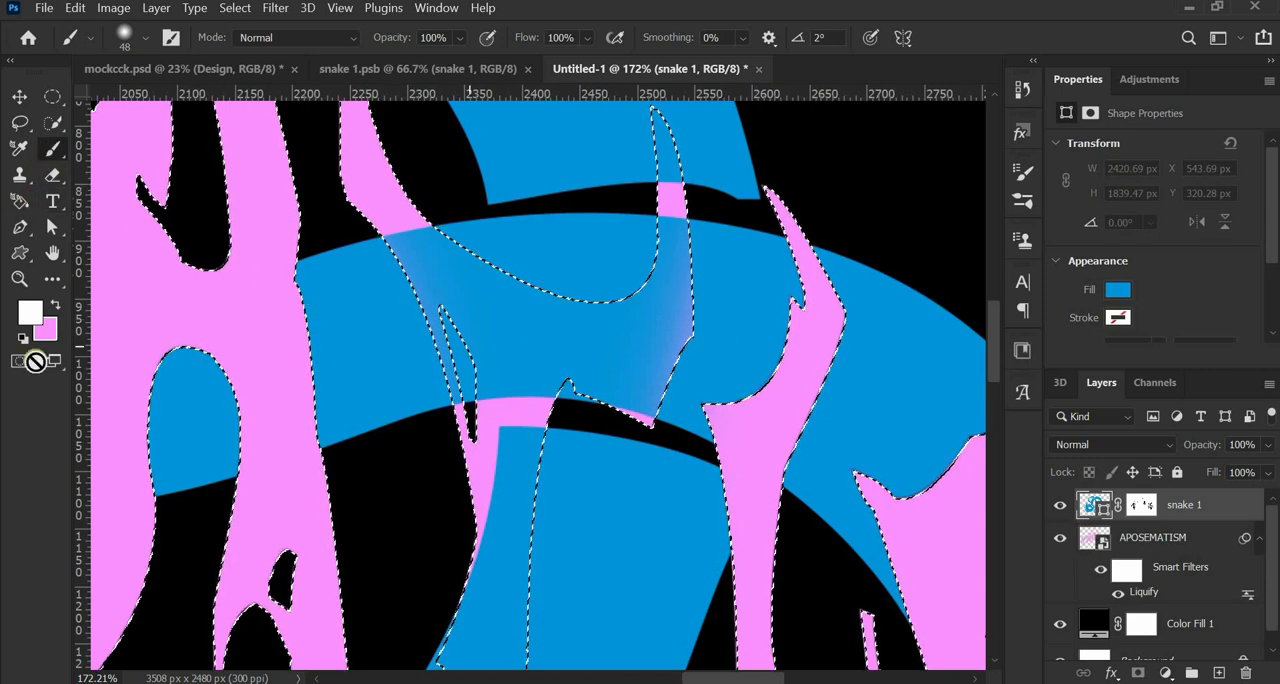
click(1146, 508)
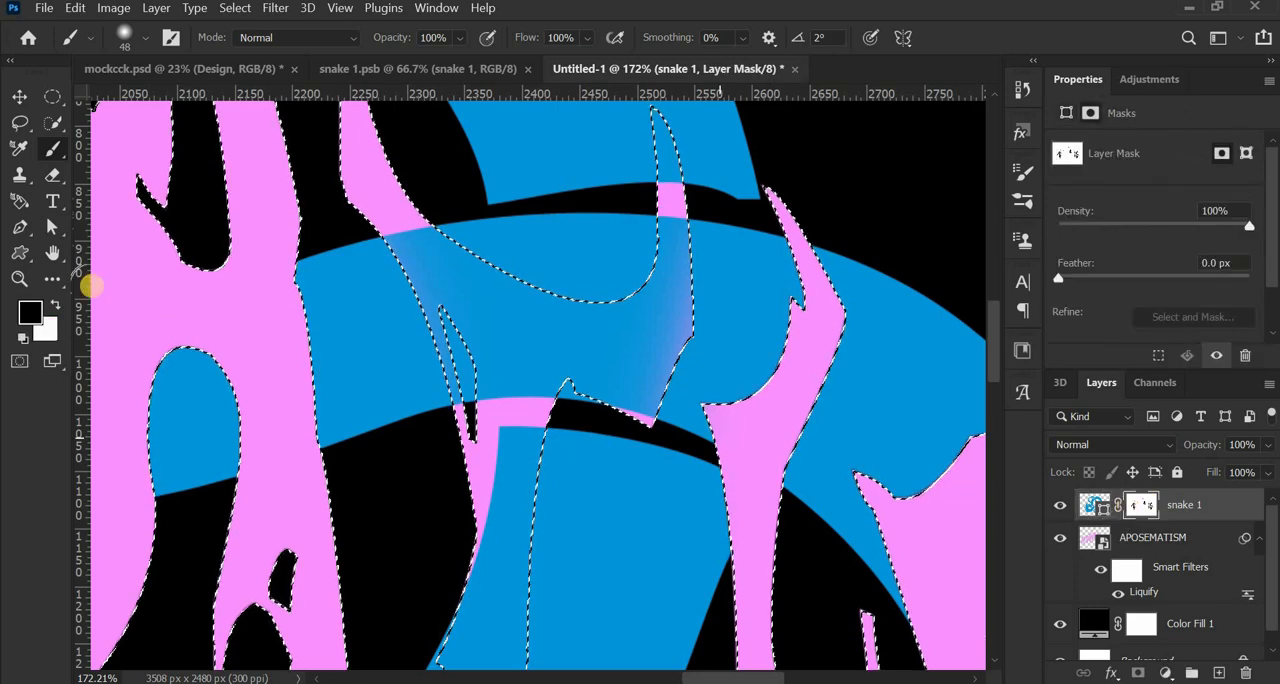
- Paint white on the mask over the pink smudge where the snake crosses the T, and clear the selection
click(52, 302)
mouse_move(680, 274)
mouse_down()
mouse_move(681, 322)
mouse_move(642, 399)
mouse_up()
scroll(529, 366, down, 8)
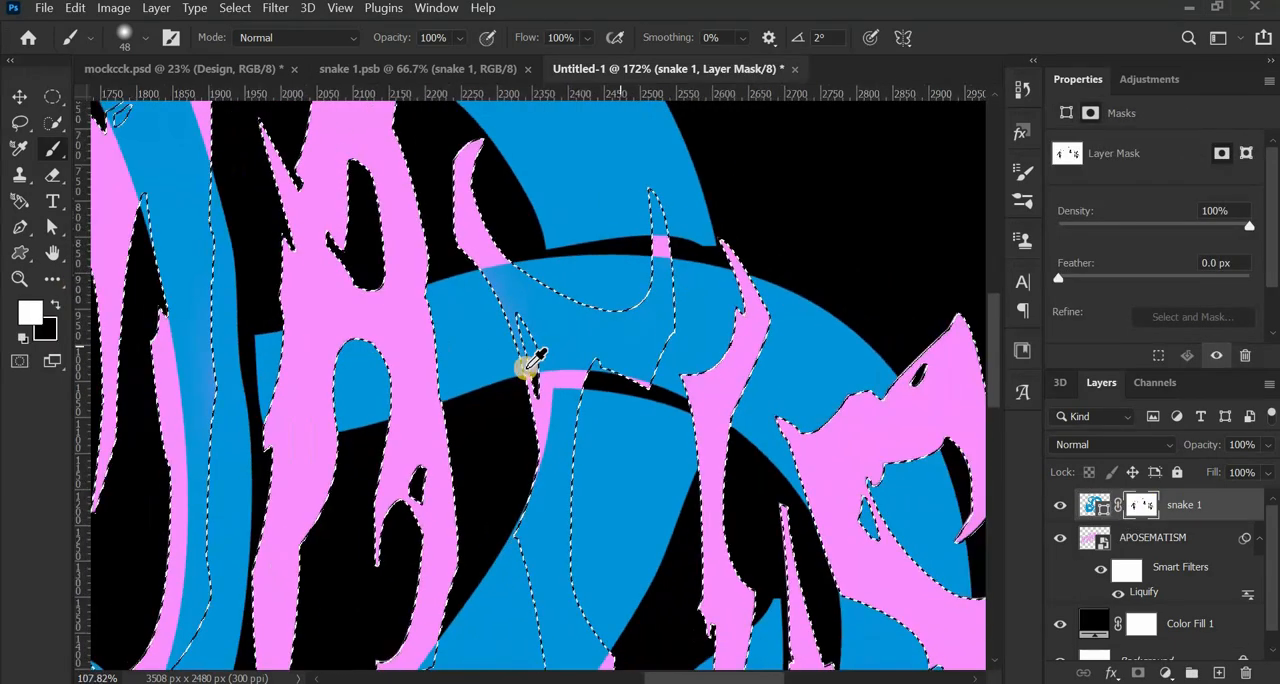
scroll(484, 373, down, 5)
drag(457, 408, 615, 352)
key(ctrl+d)
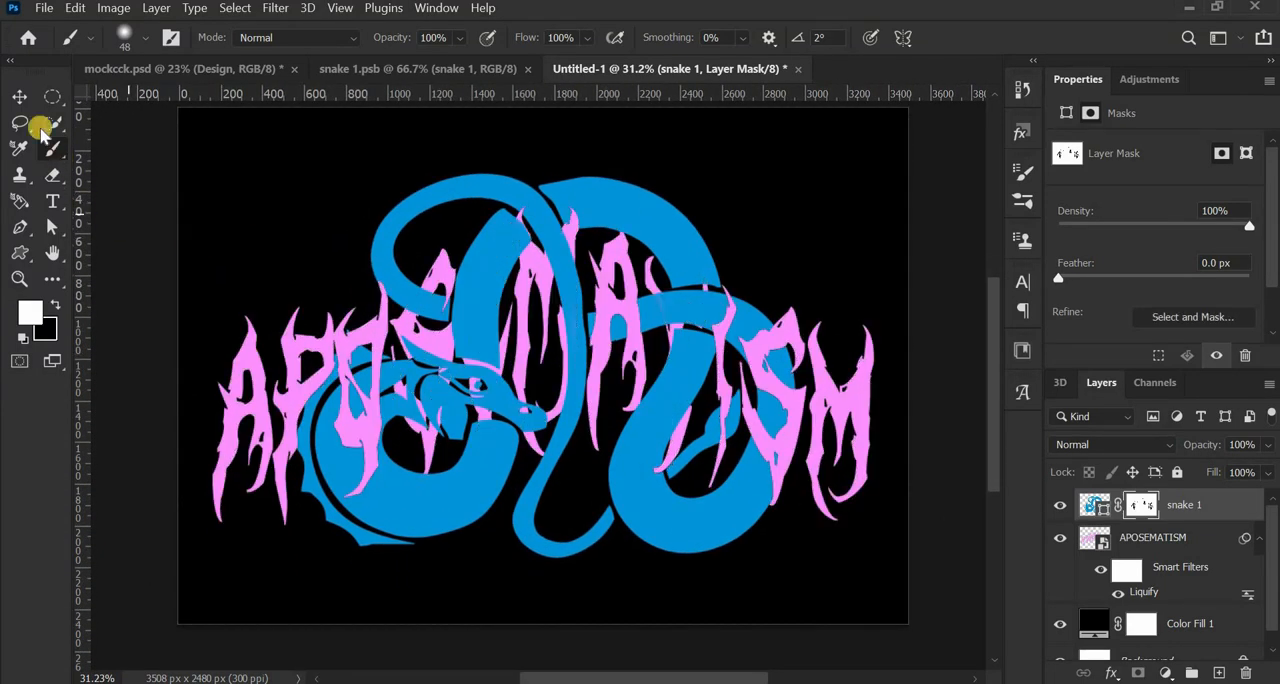
- Switch to the Move tool and make the snake 1 artwork active instead of its mask
click(22, 99)
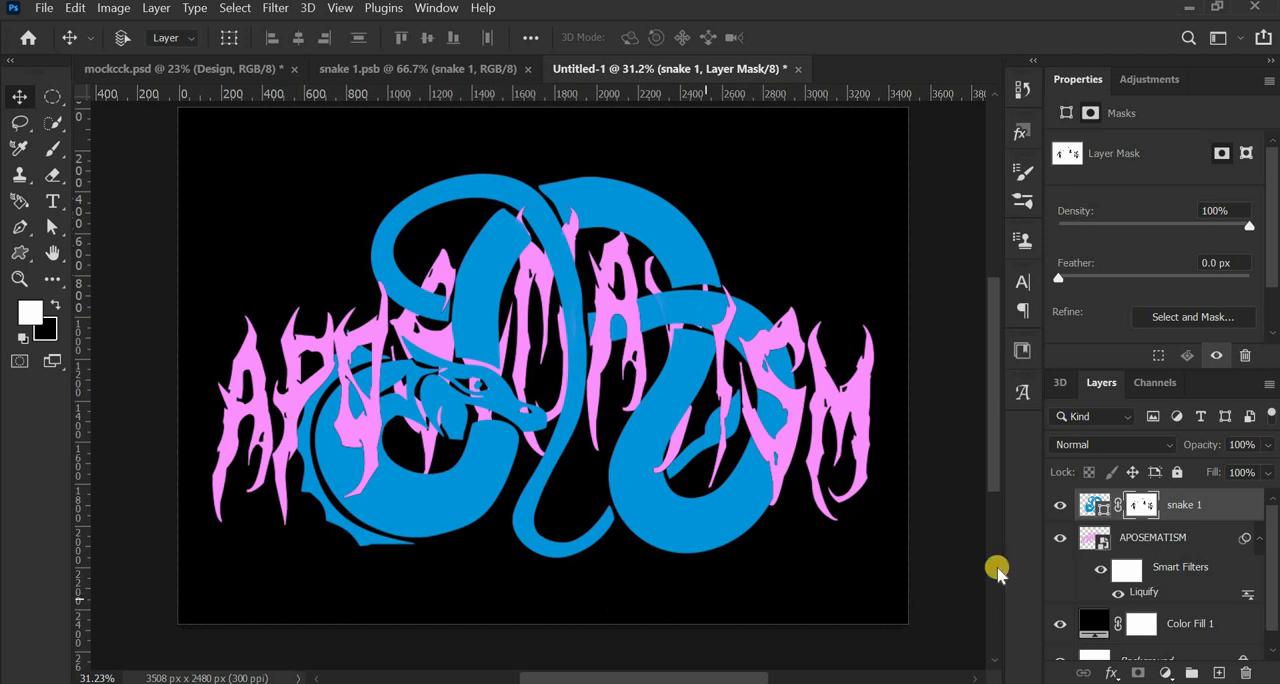
click(1093, 505)
click(1238, 505)
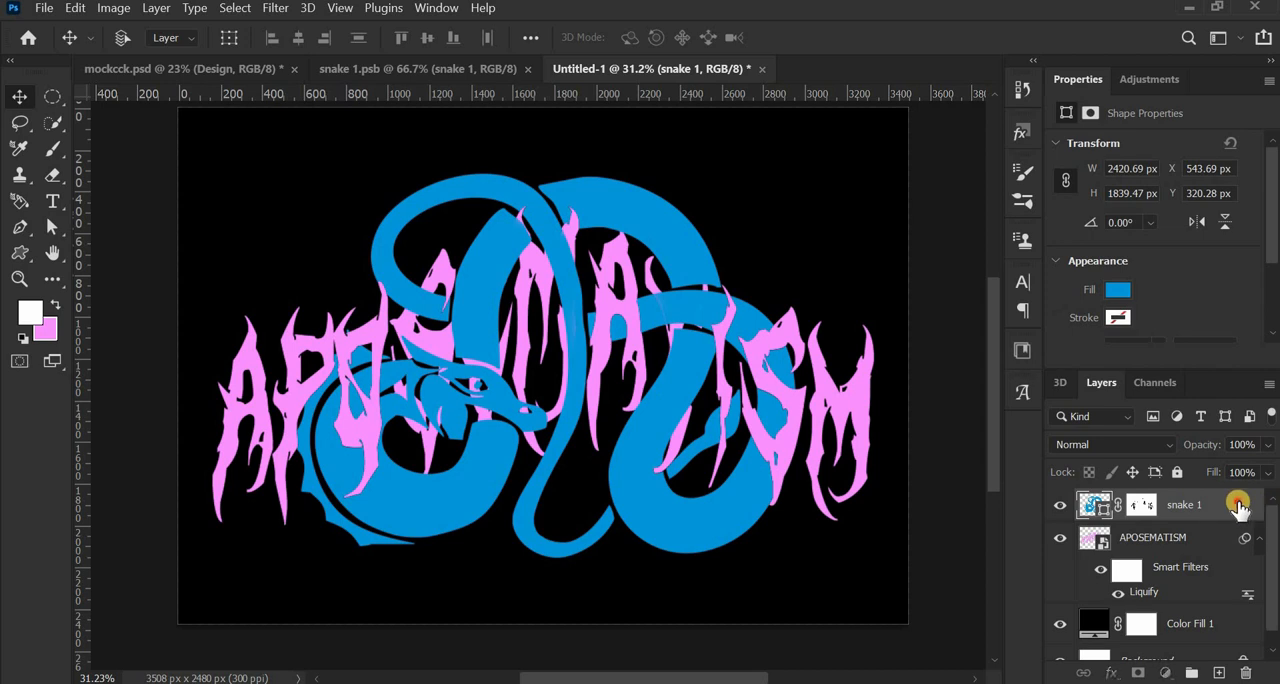
- Try a Satin layer style on the snake 1 layer, with the whole design in view beside the dialog
double_click(1238, 505)
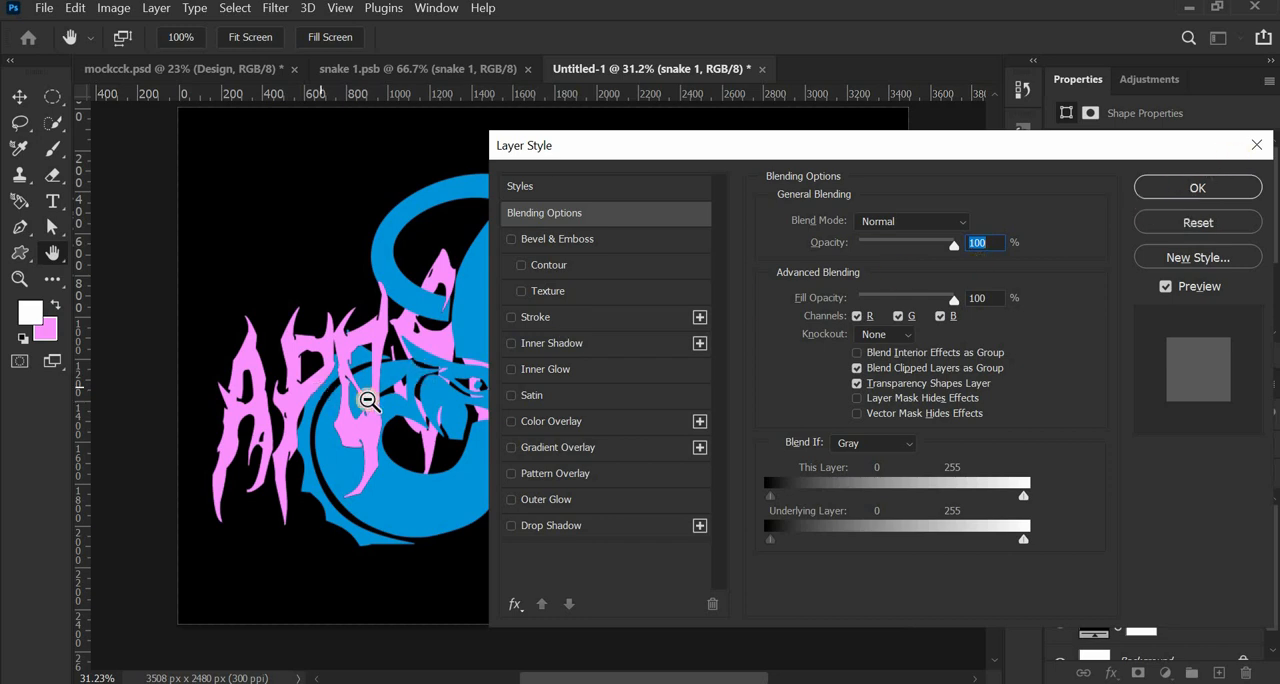
alt+click(369, 400)
scroll(369, 400, down, 2)
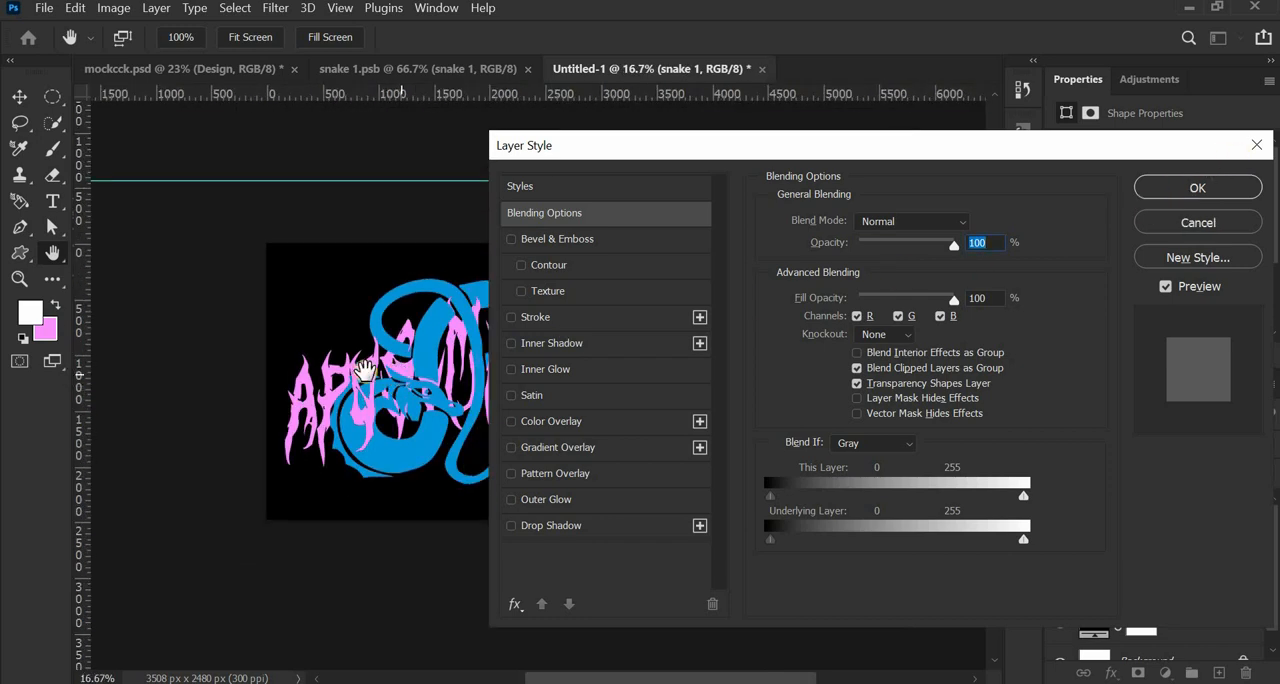
drag(363, 371, 244, 384)
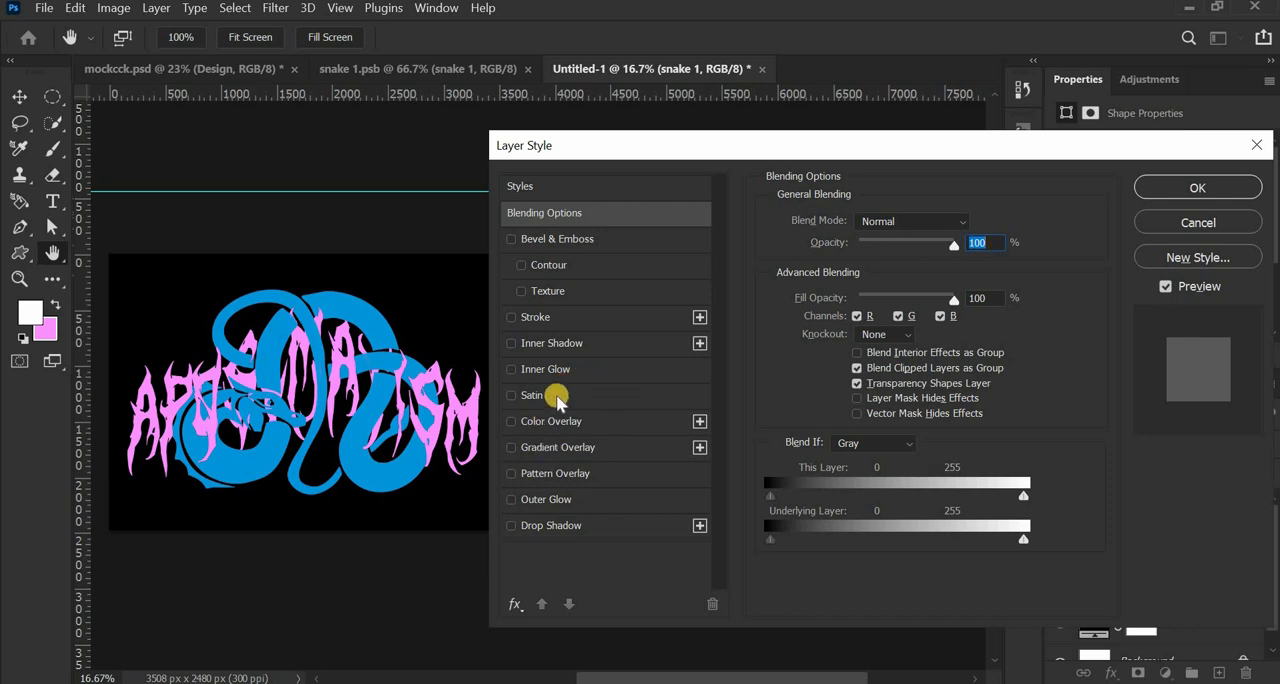
click(540, 396)
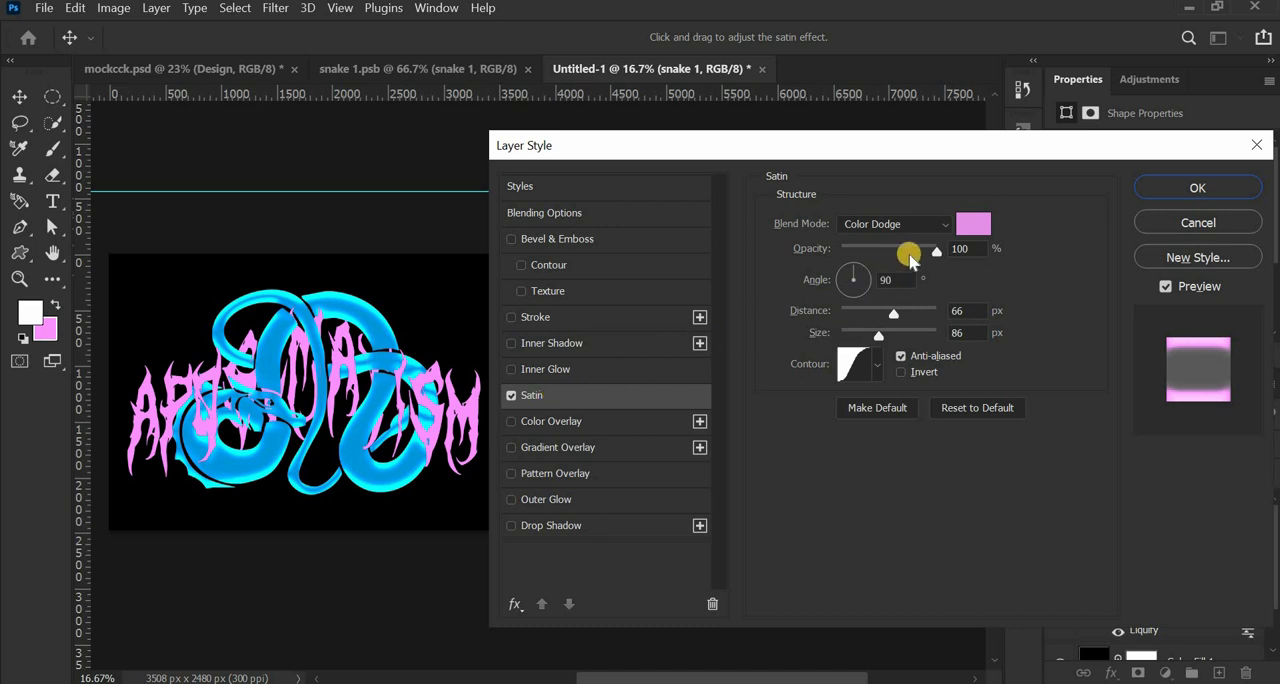
- Set the snake's Satin effect color to pink fb91ff
click(975, 227)
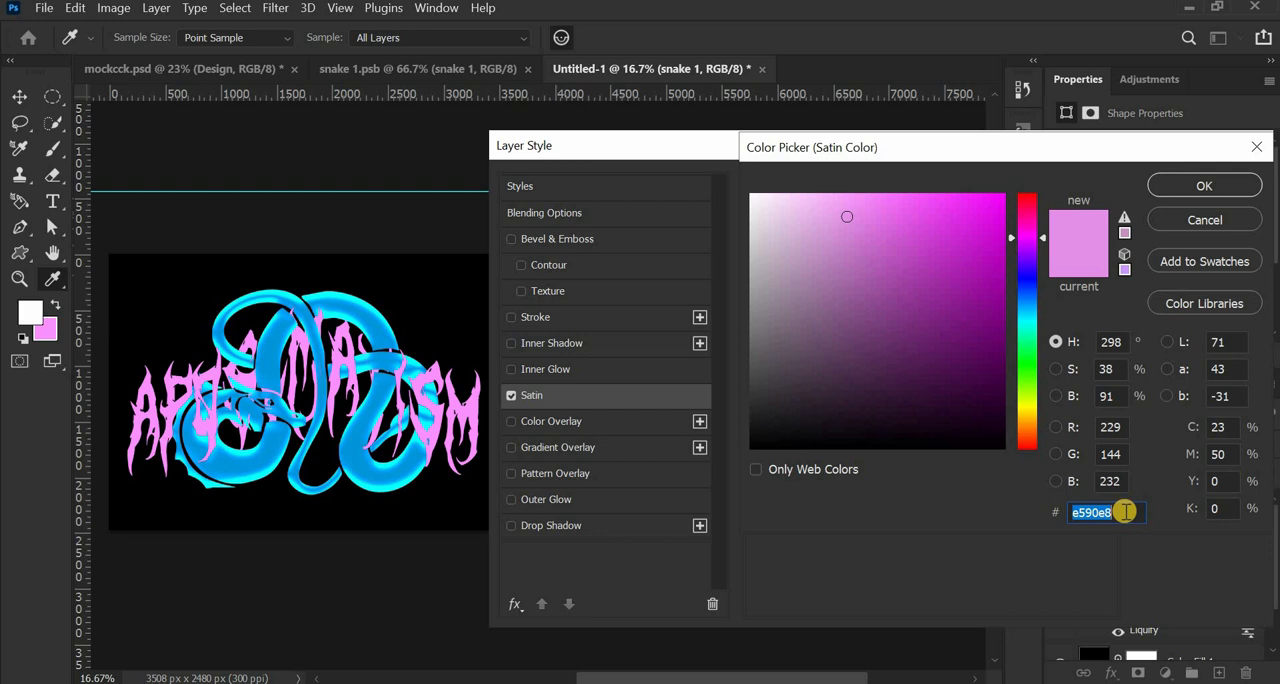
text(fb)
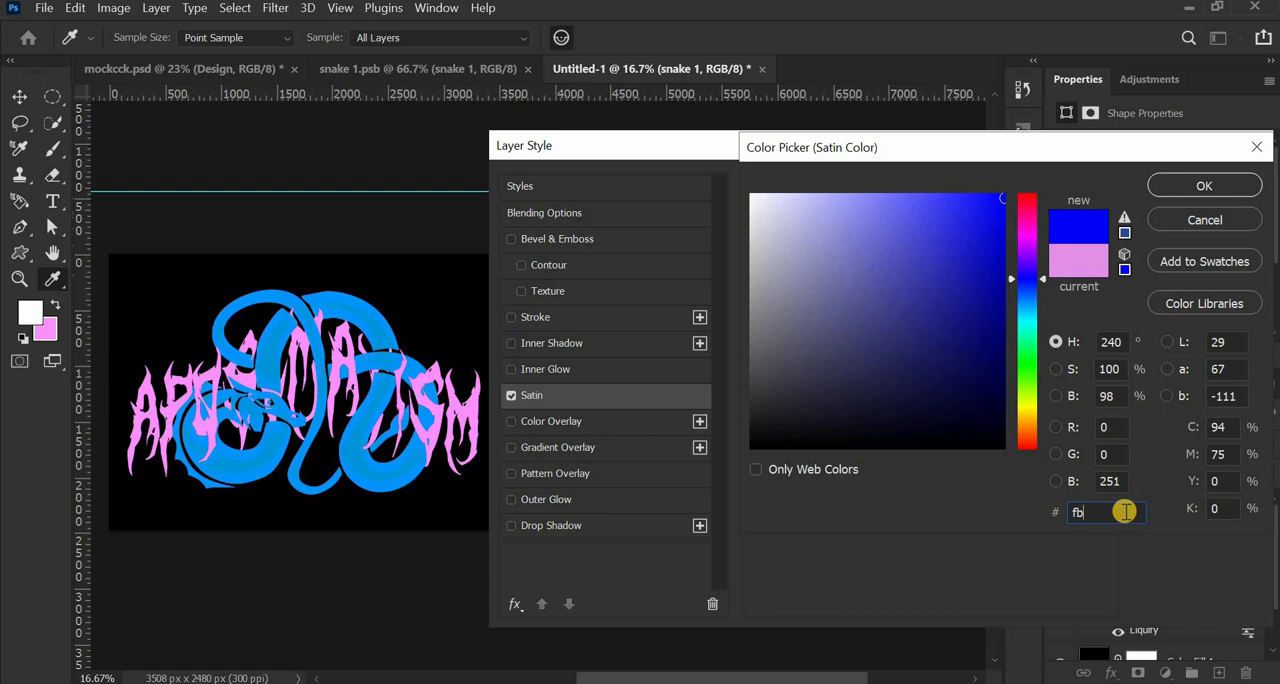
text(9)
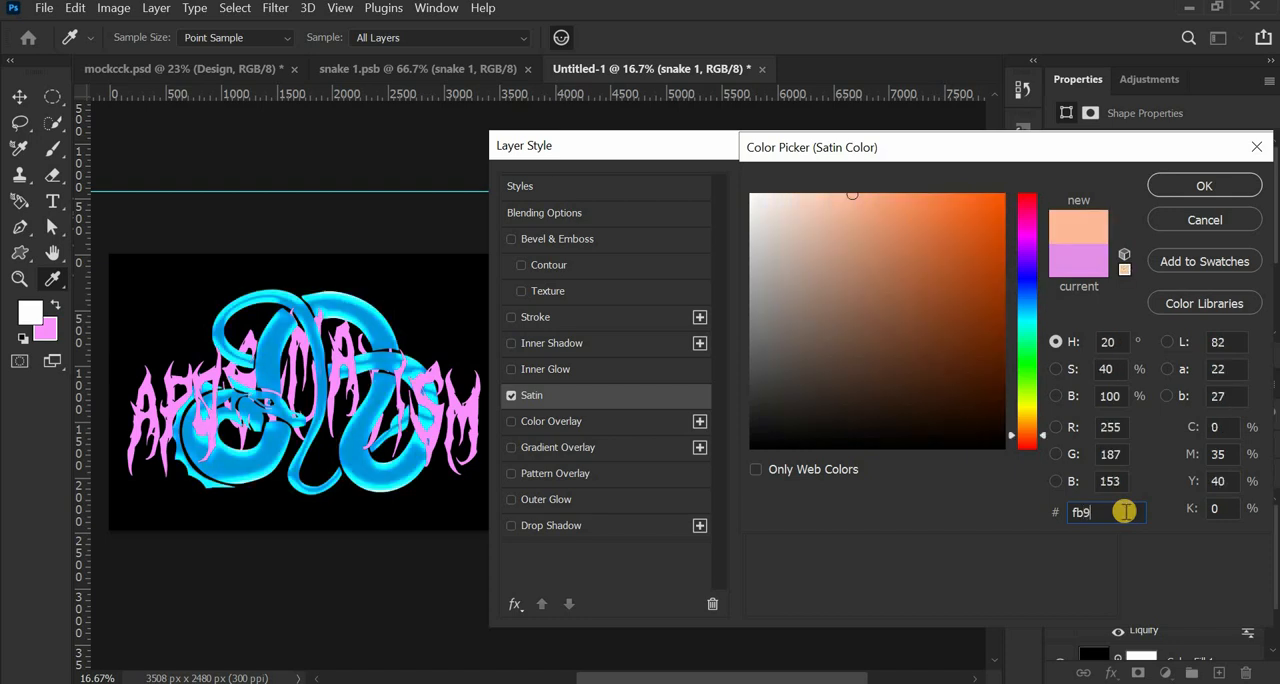
text(1ff)
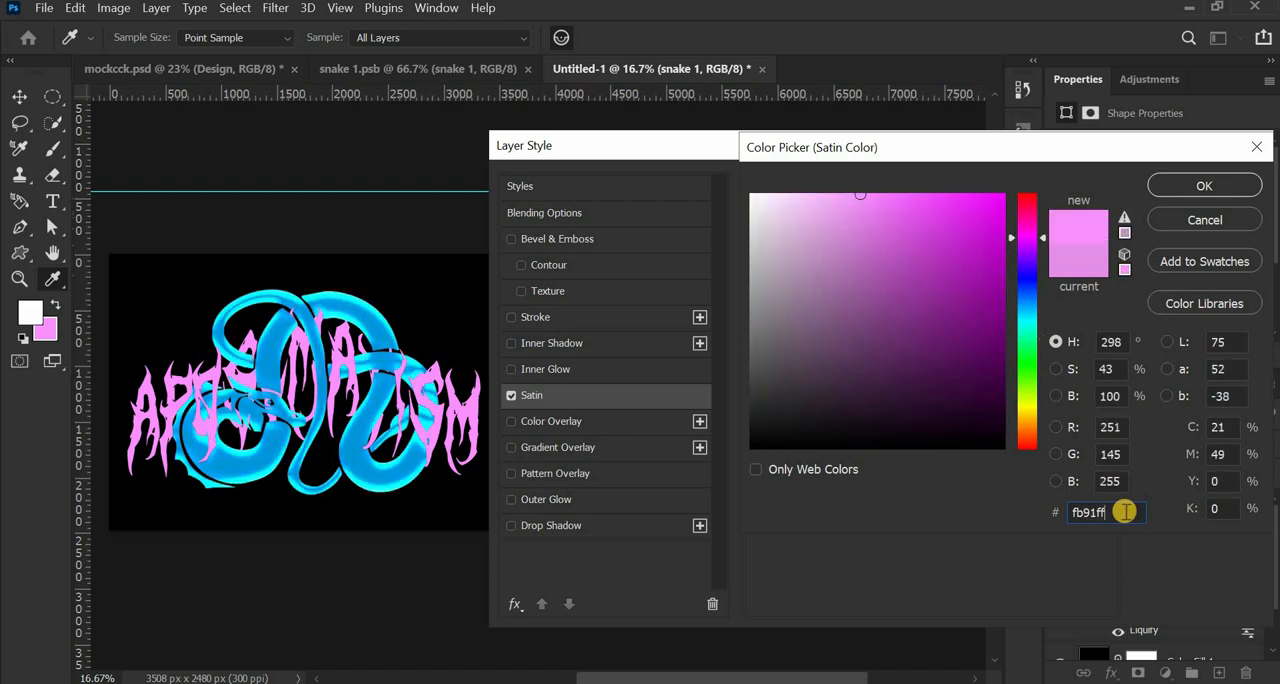
click(1204, 186)
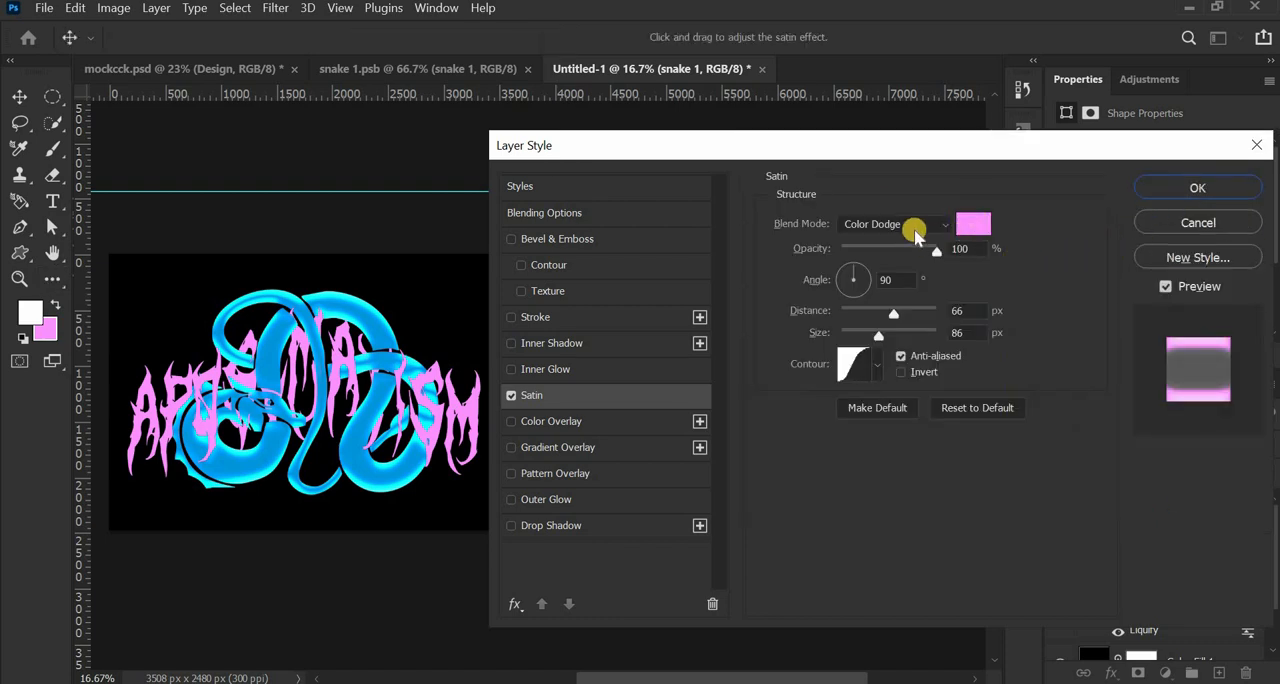
- Set the snake's Satin effect to Normal blend mode and change its color to white
click(916, 230)
click(904, 192)
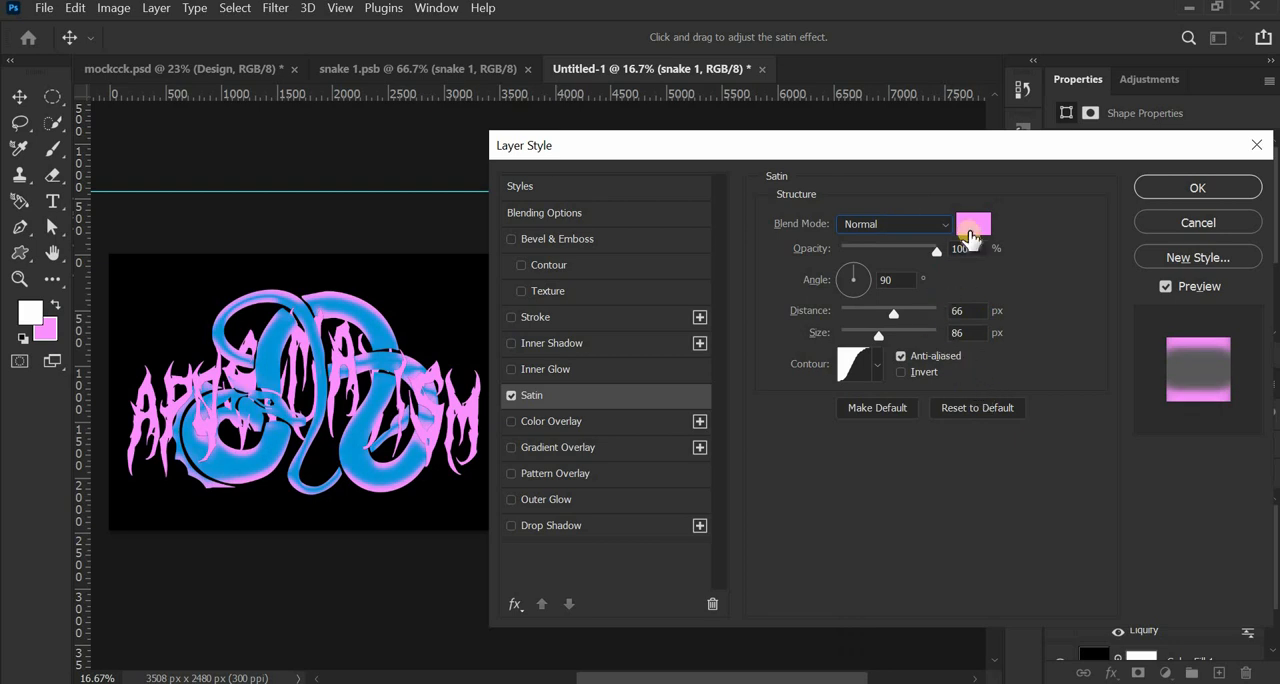
click(970, 228)
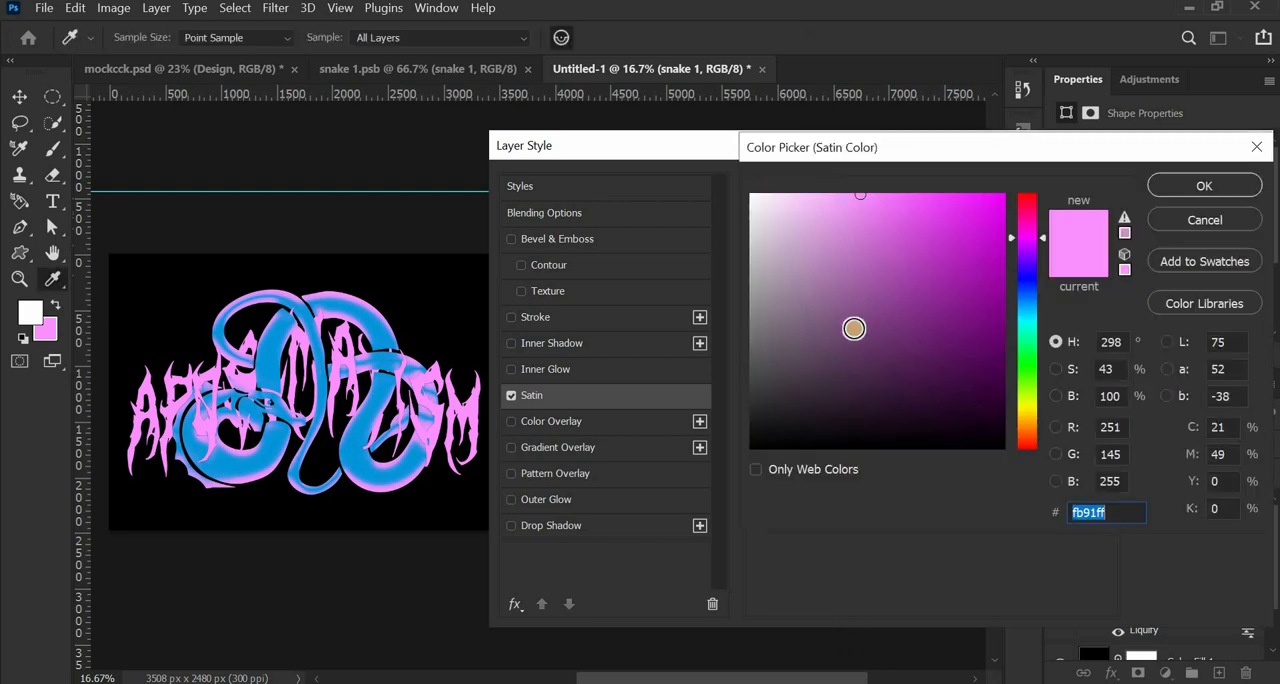
drag(804, 253, 729, 143)
click(1210, 187)
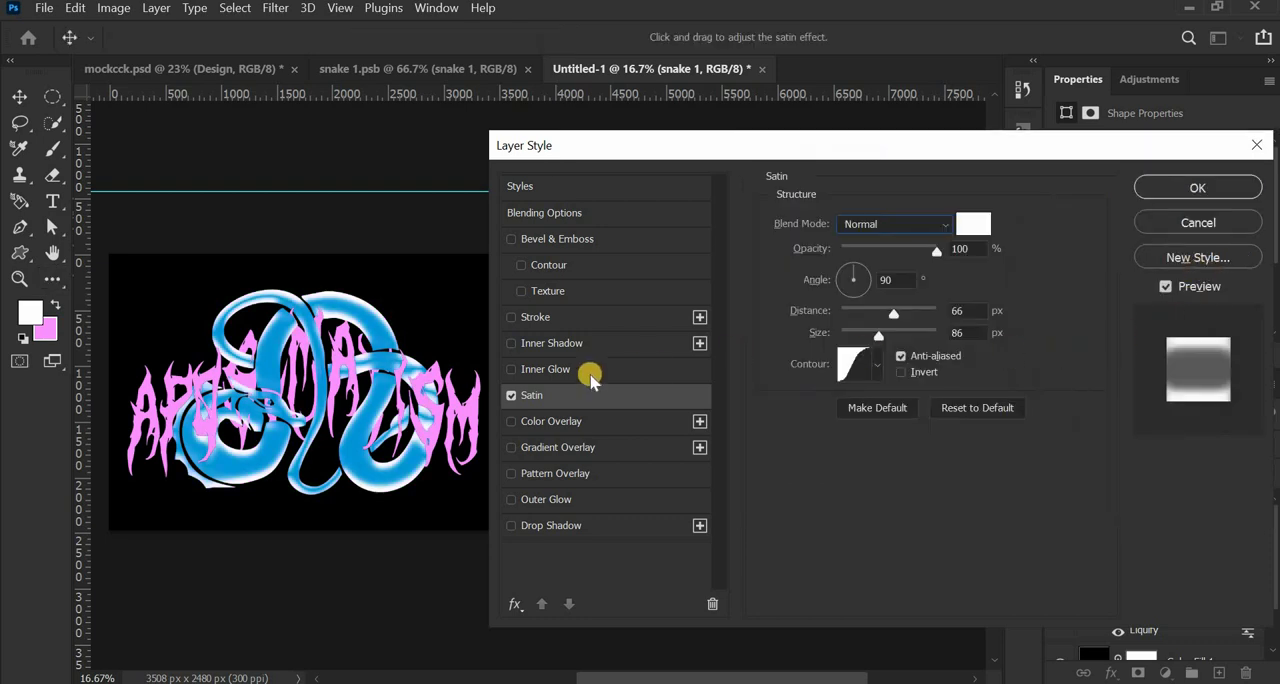
- Remove the Satin effect from the snake 1 layer and return to the full view of the design
click(511, 396)
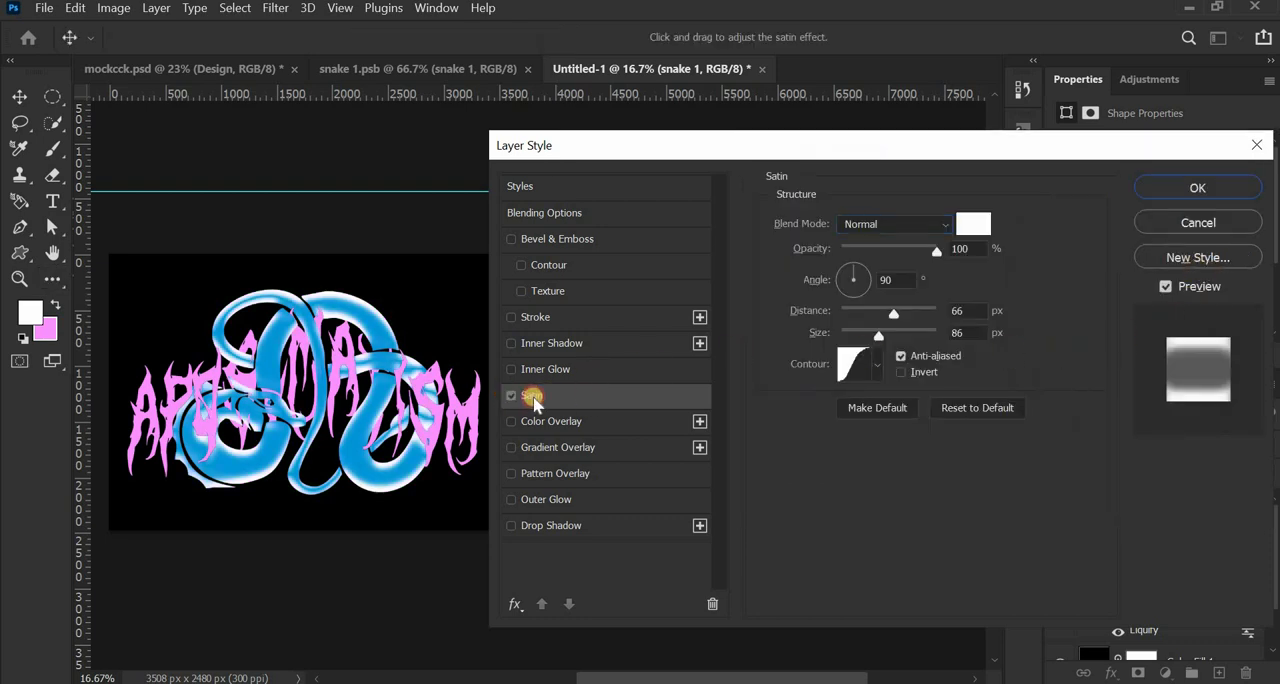
click(1210, 188)
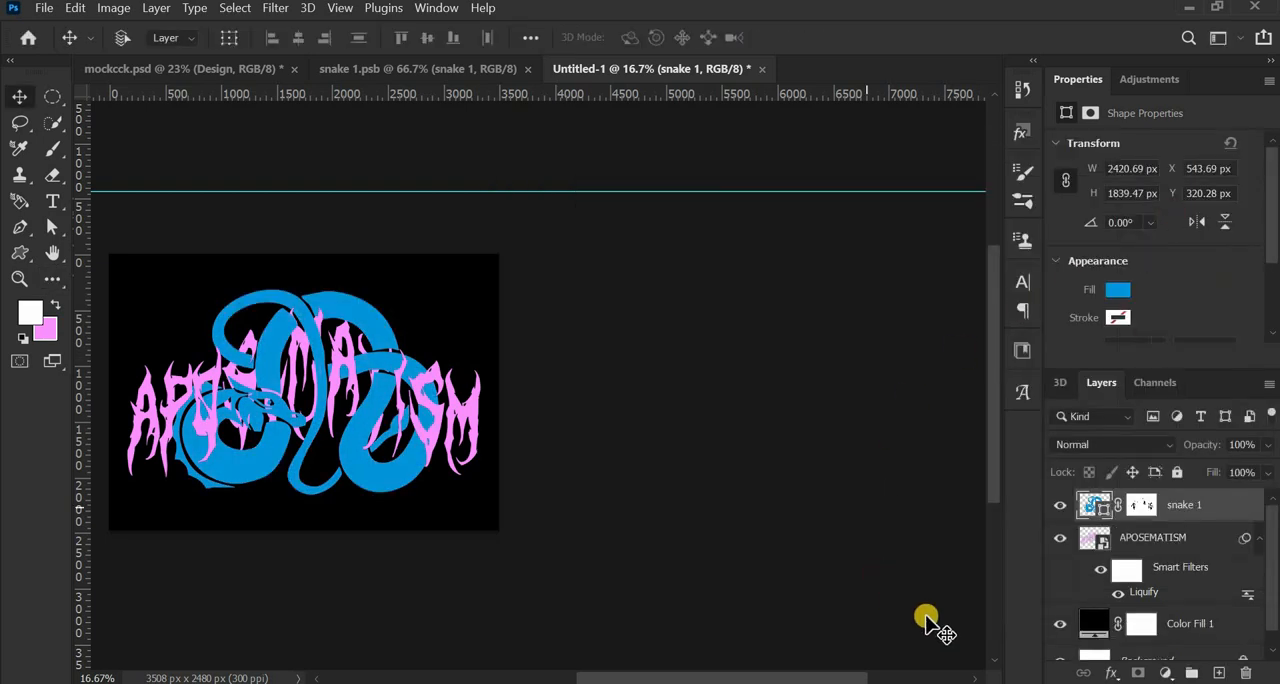
double_click(1228, 510)
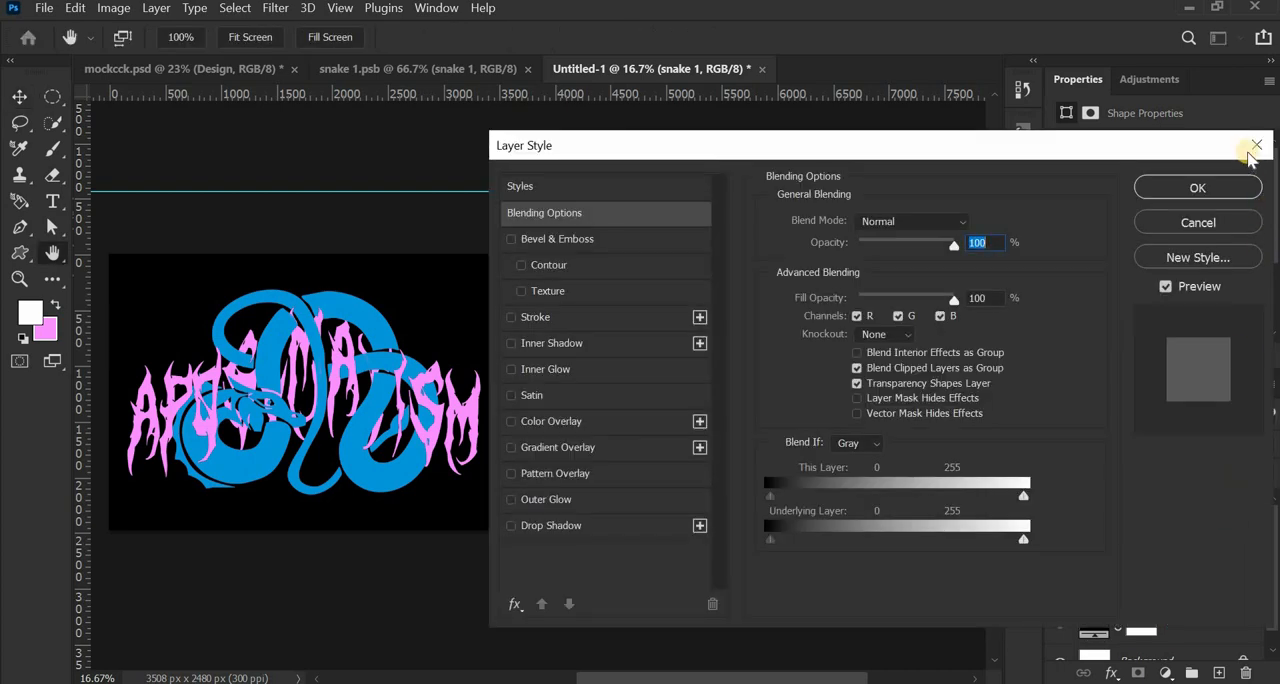
scroll(258, 397, up, 5)
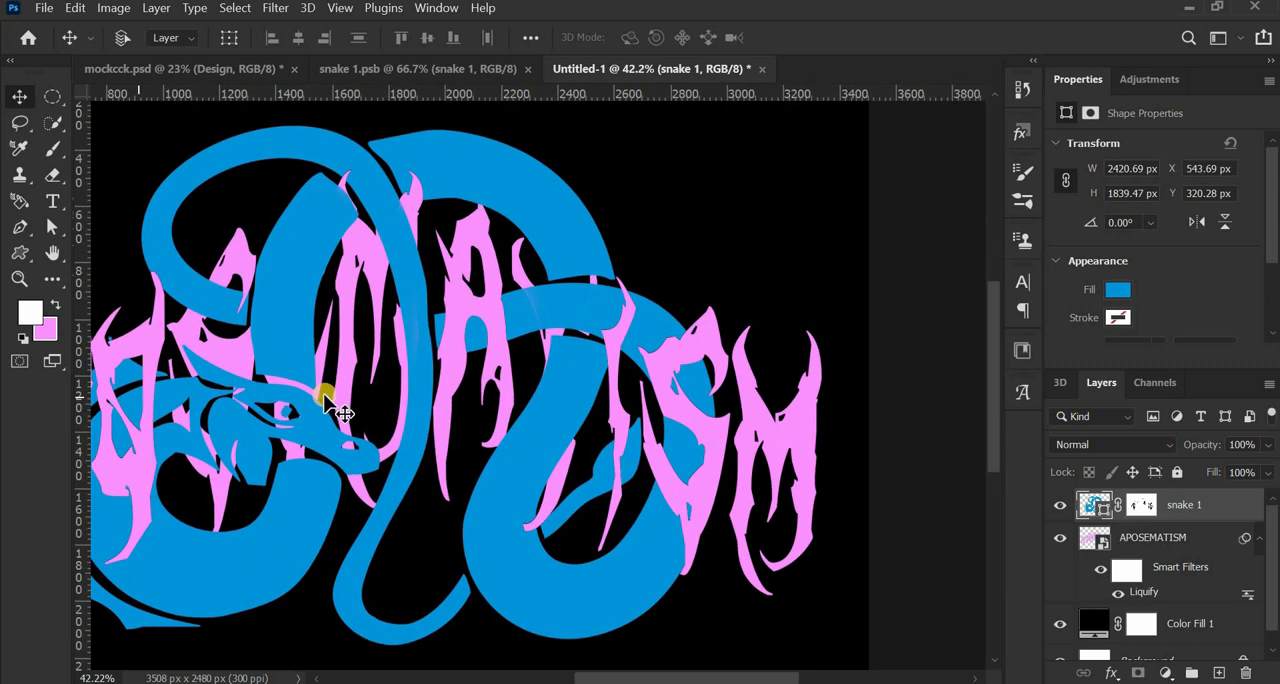
drag(328, 389, 580, 389)
scroll(575, 380, down, 2)
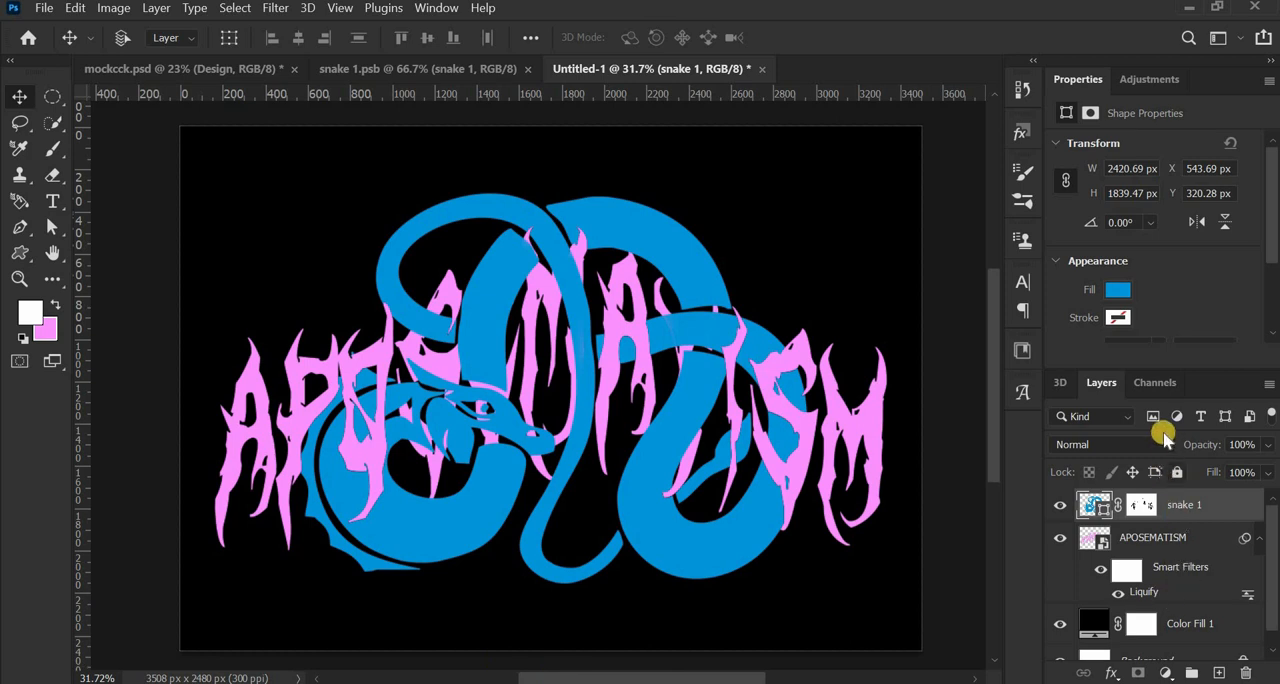
- Add a Satin layer style to the snake 1 layer, keeping the whole design in view beside the dialog
scroll(730, 440, down, 3)
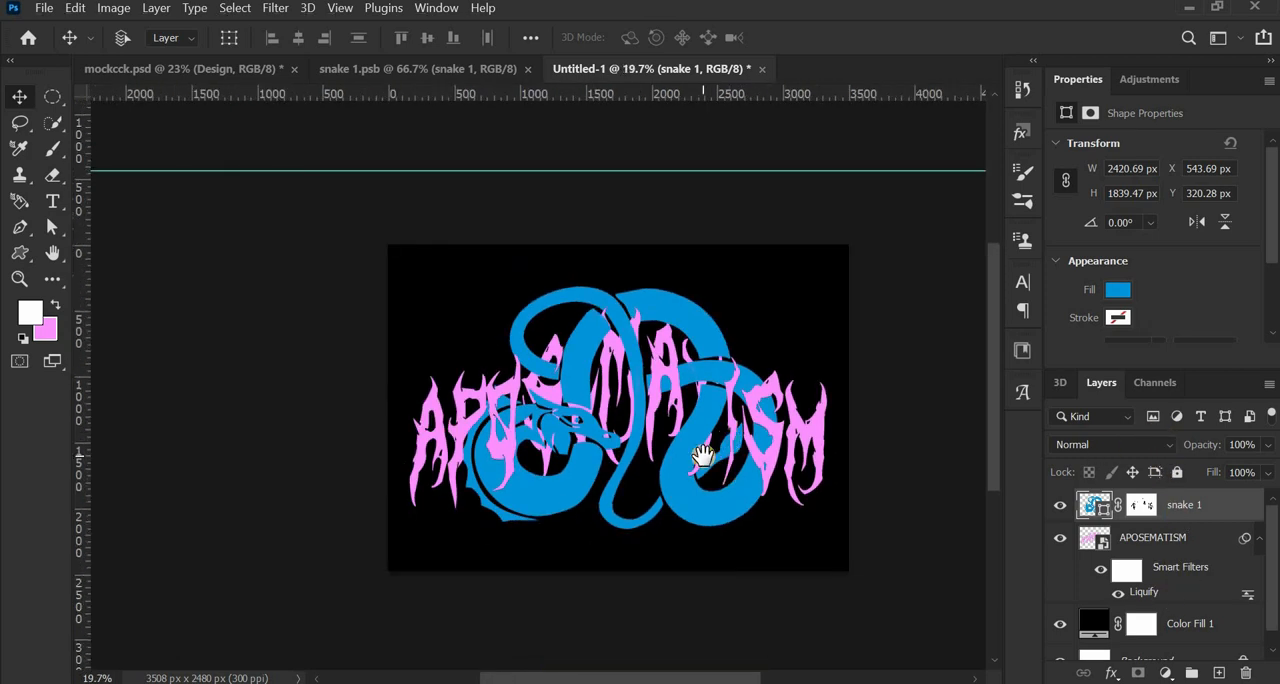
drag(629, 443, 460, 447)
scroll(500, 435, down, 1)
double_click(1246, 504)
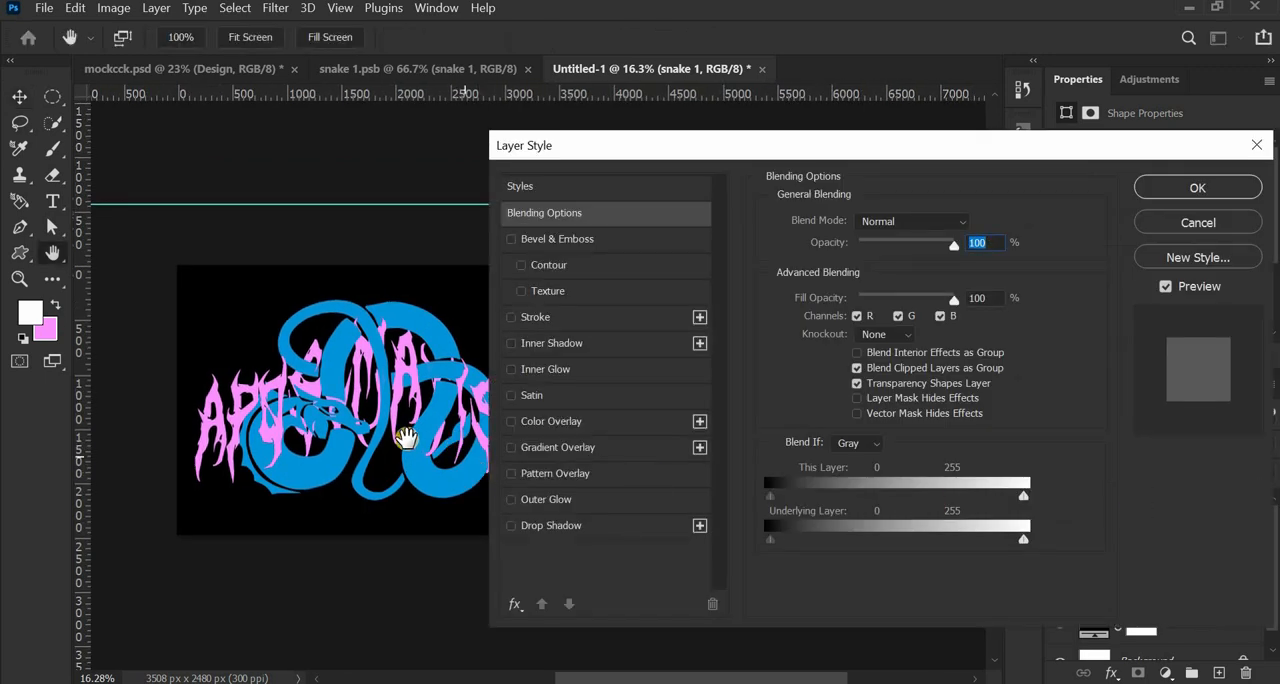
drag(398, 420, 327, 416)
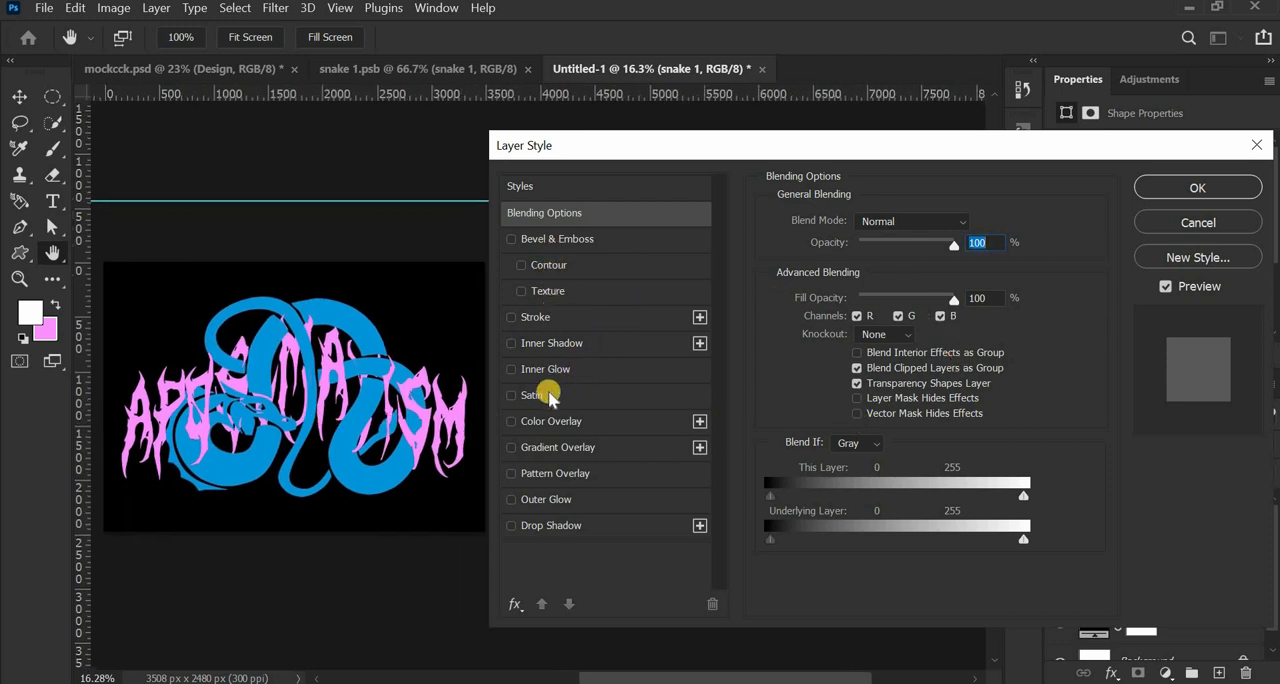
click(548, 396)
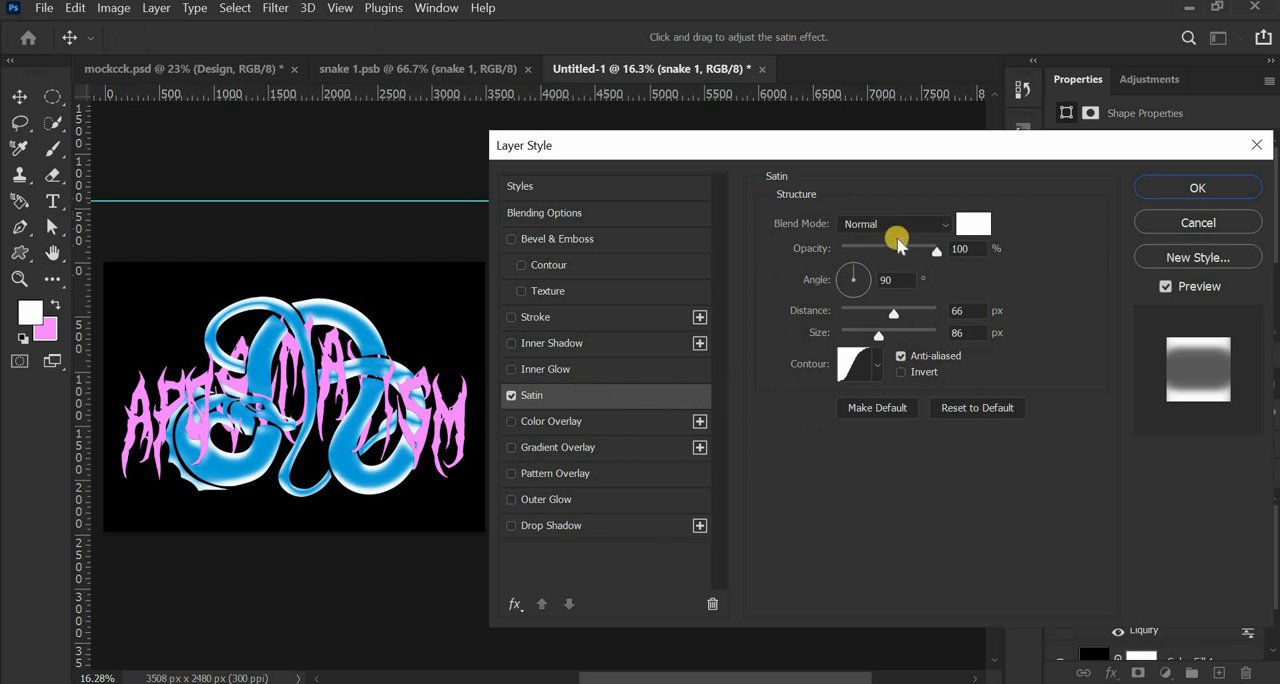
- Set the Satin effect's color to pink fb91ff
click(970, 224)
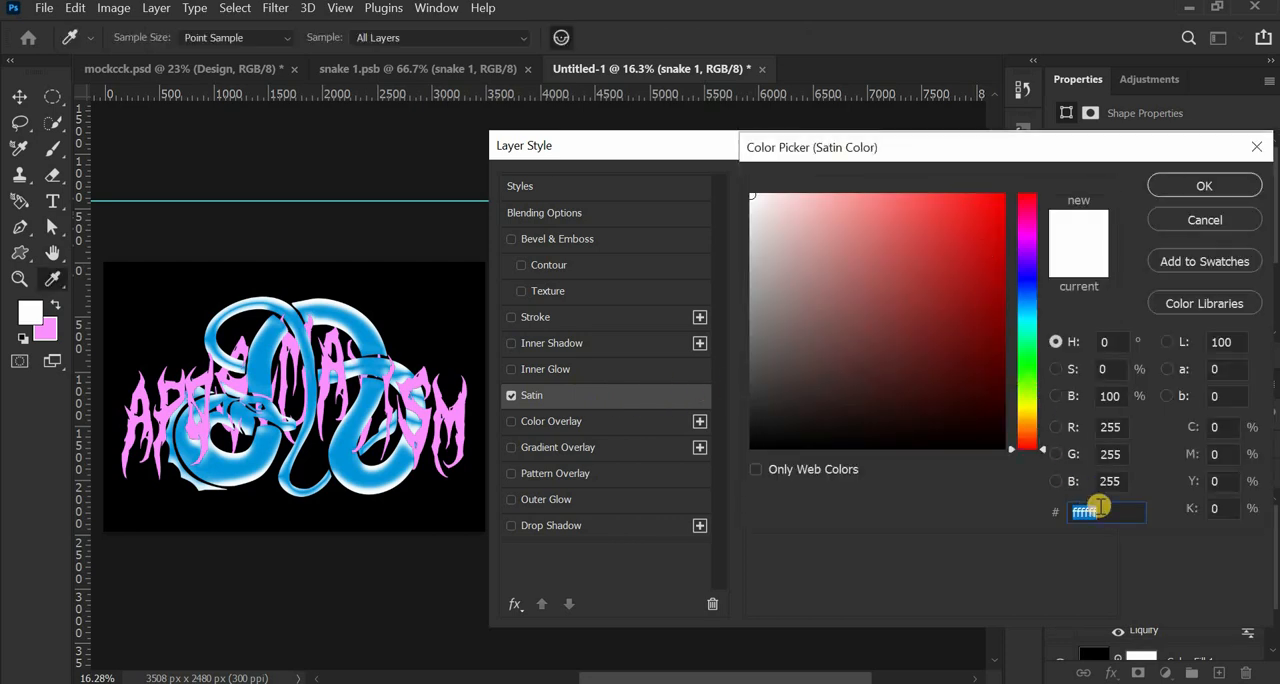
text(fb)
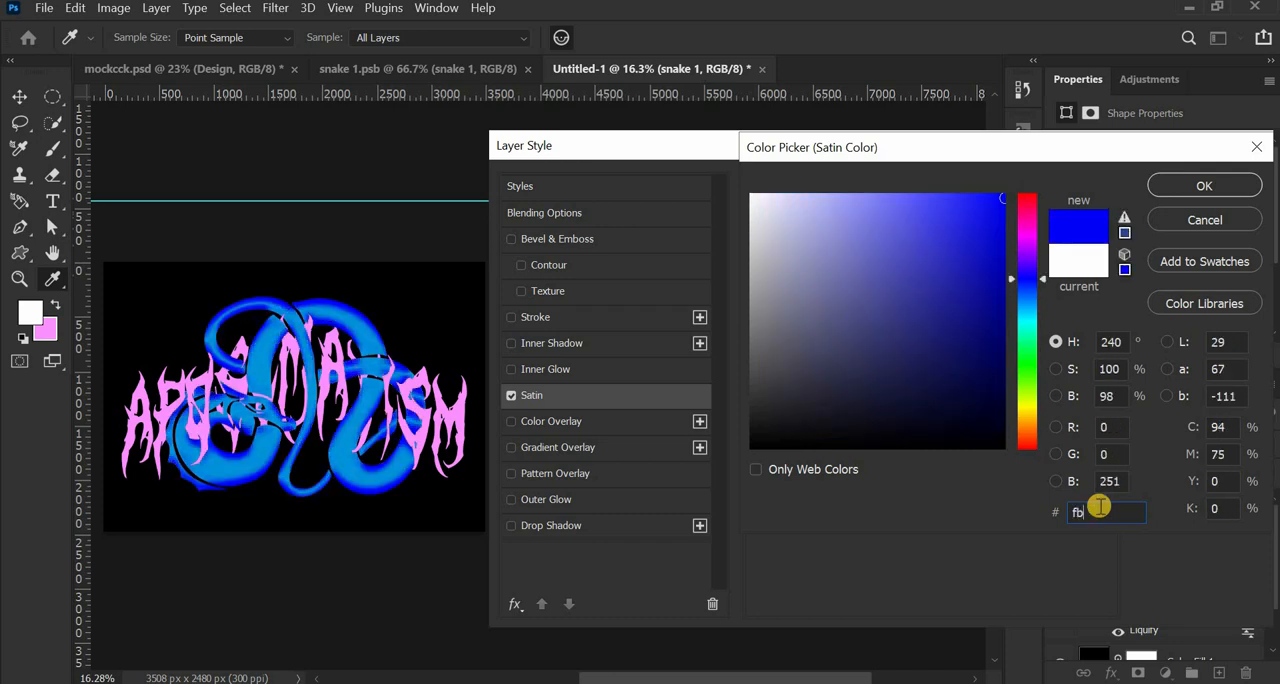
text(9)
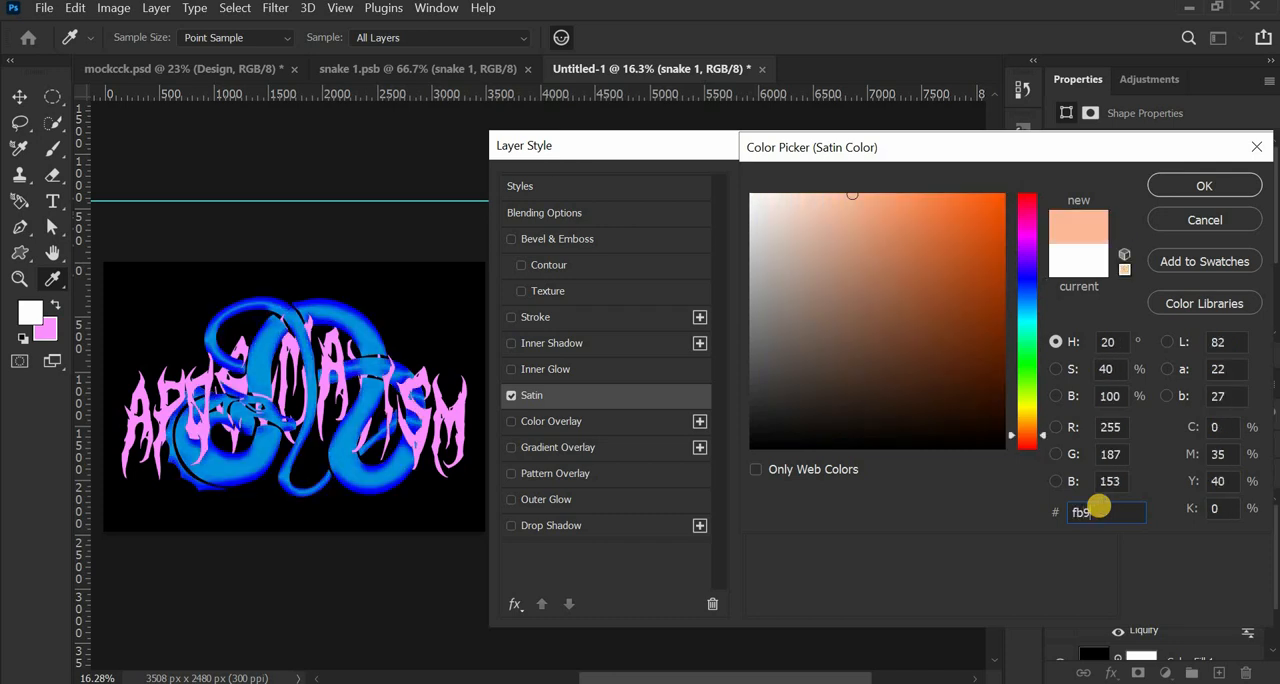
text(1ff)
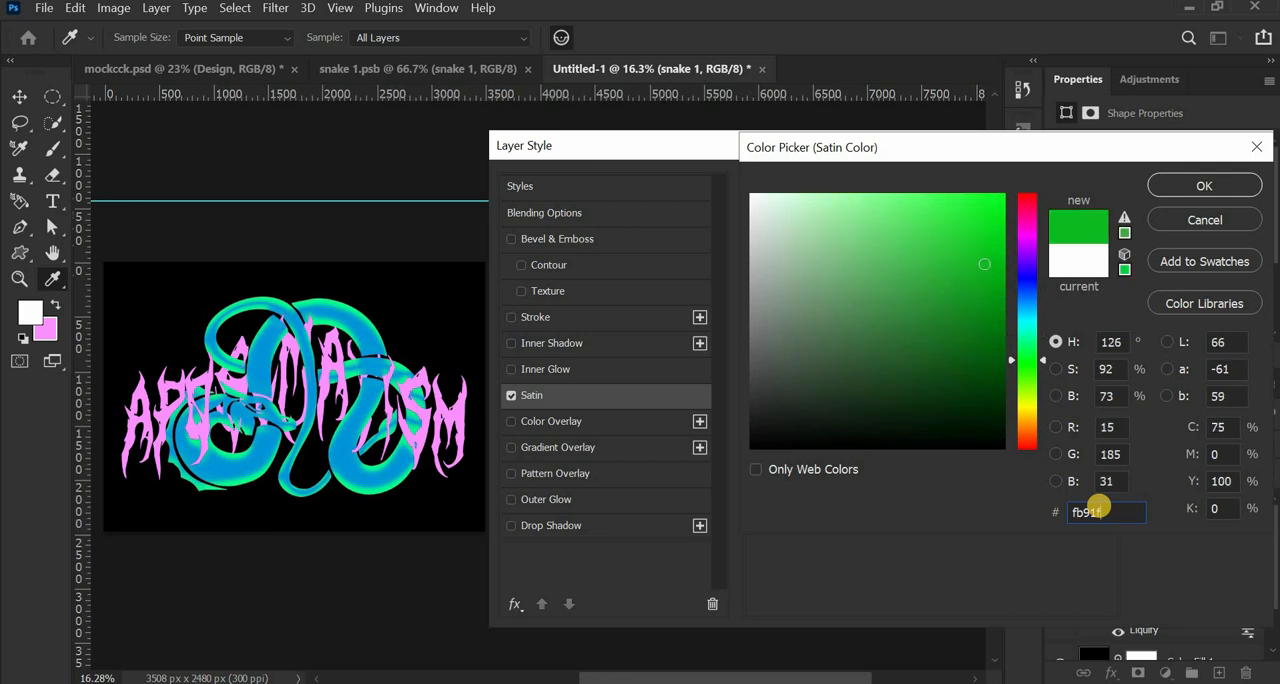
click(1207, 187)
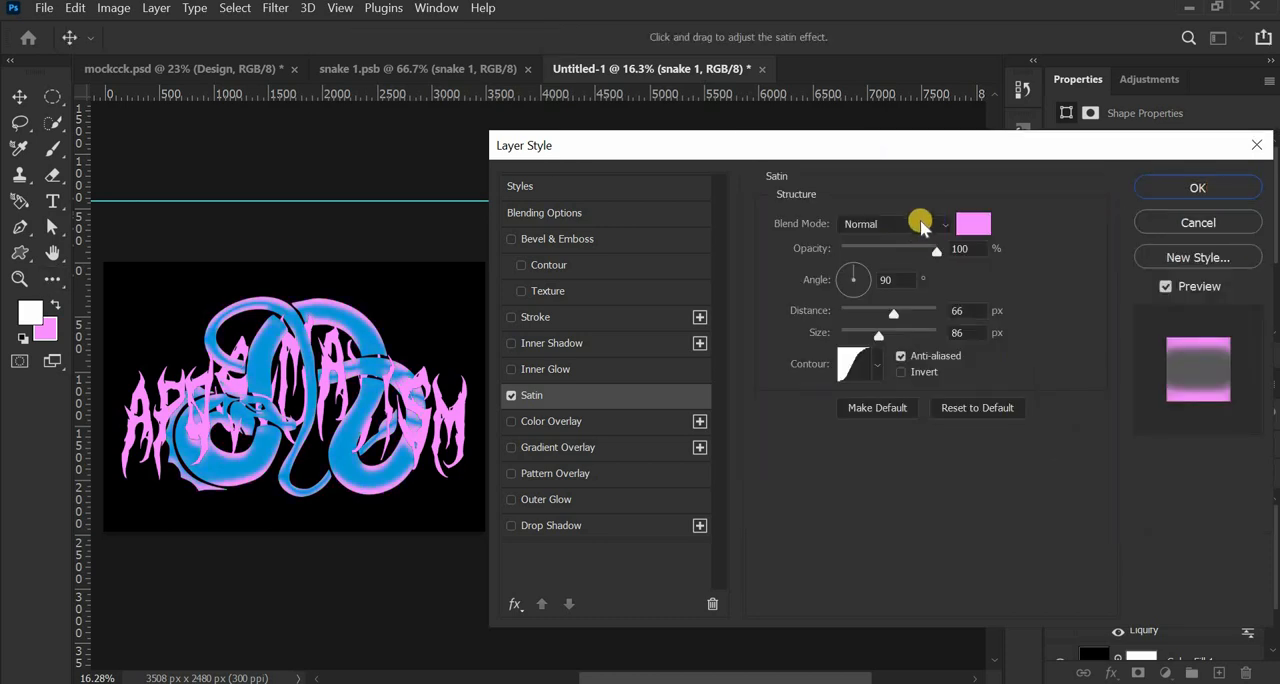
- Change the Satin effect's blend mode to Color Dodge
click(921, 224)
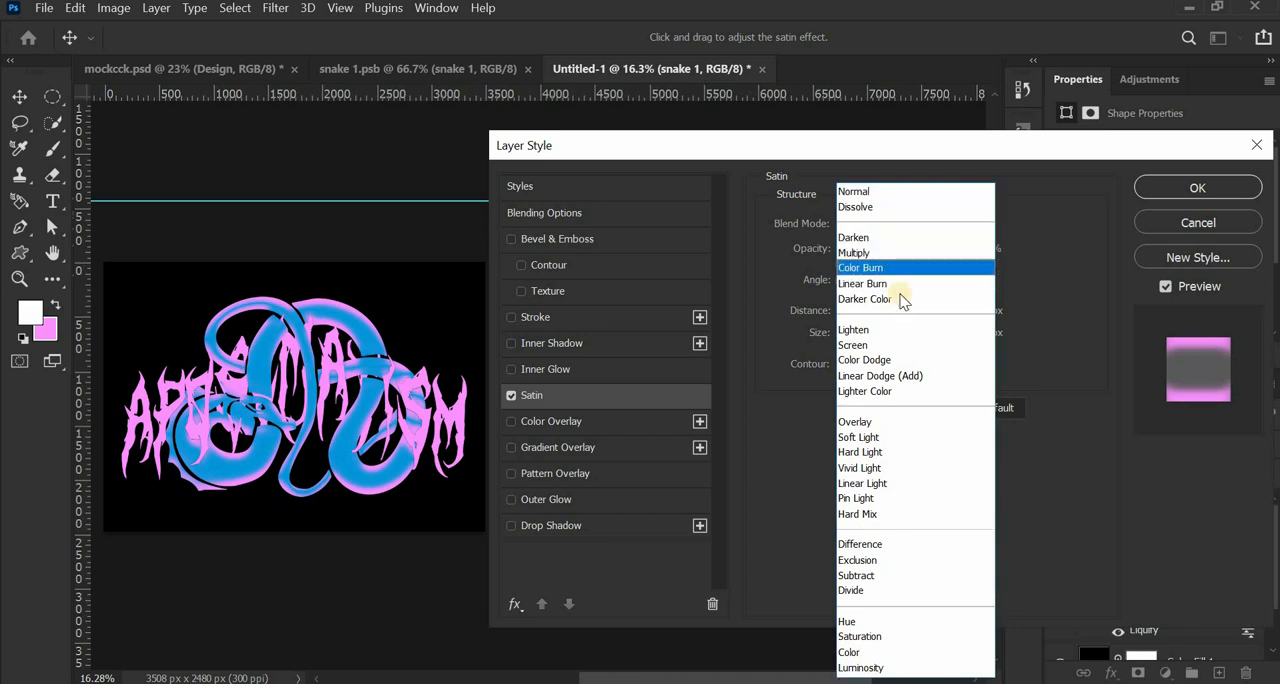
click(879, 360)
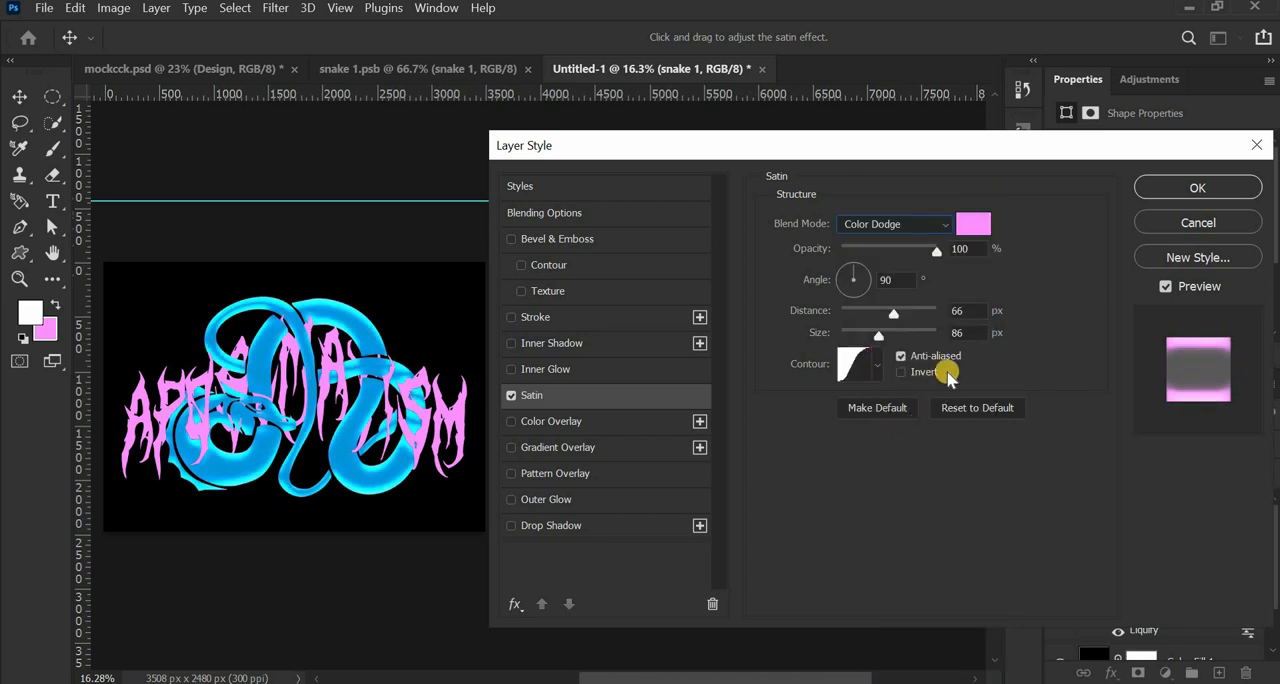
click(960, 310)
click(962, 333)
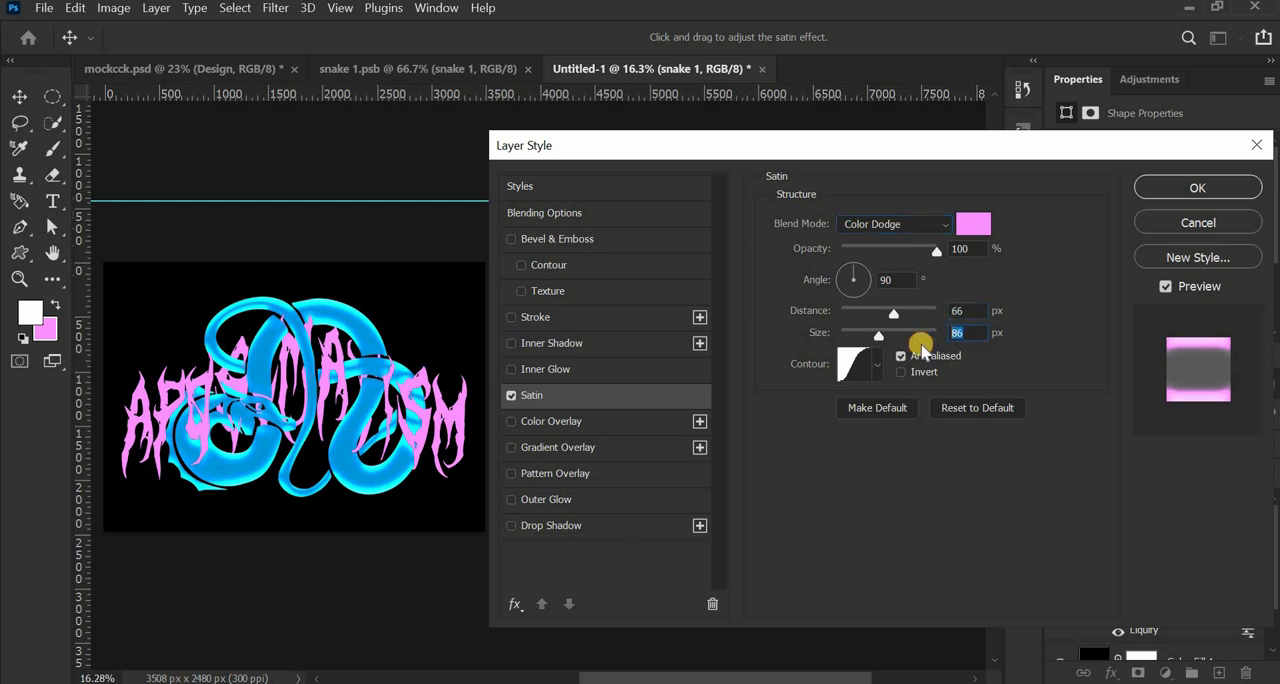
- Try rotating the snake's Satin effect to an angle of 180°
mouse_move(880, 285)
mouse_down()
mouse_move(846, 297)
mouse_move(849, 313)
mouse_move(815, 279)
mouse_up()
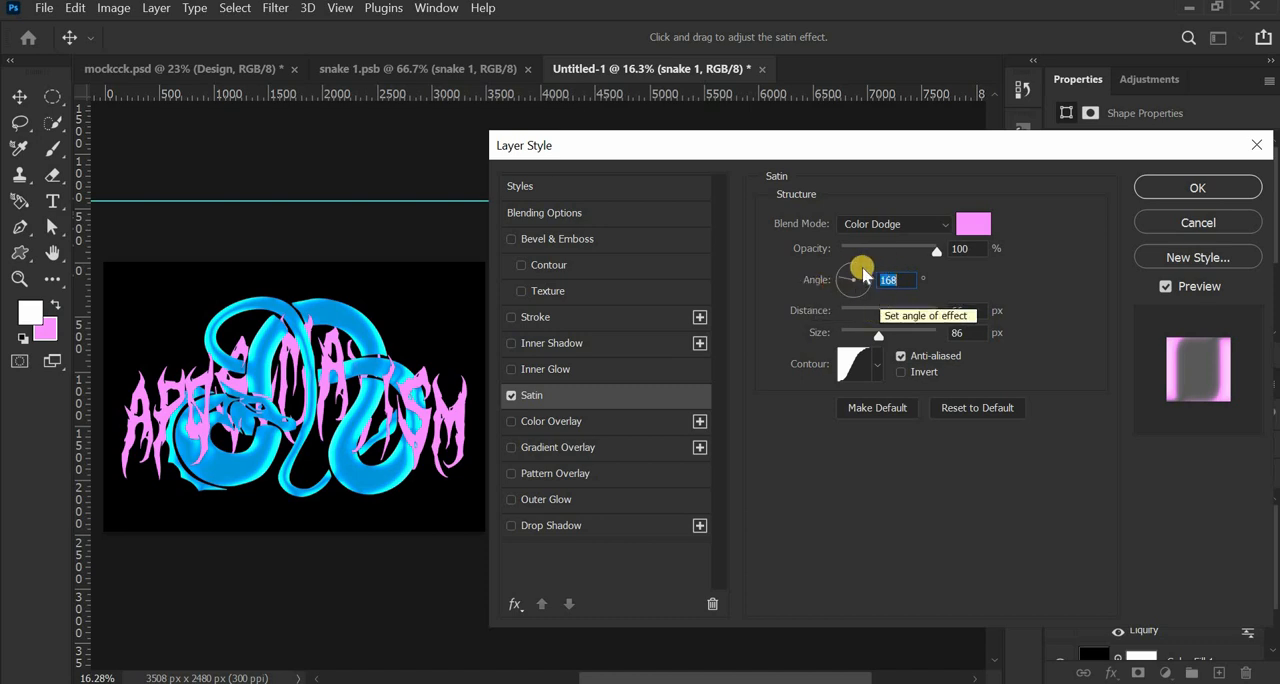
mouse_move(855, 276)
mouse_down()
mouse_move(856, 252)
mouse_move(810, 284)
mouse_up()
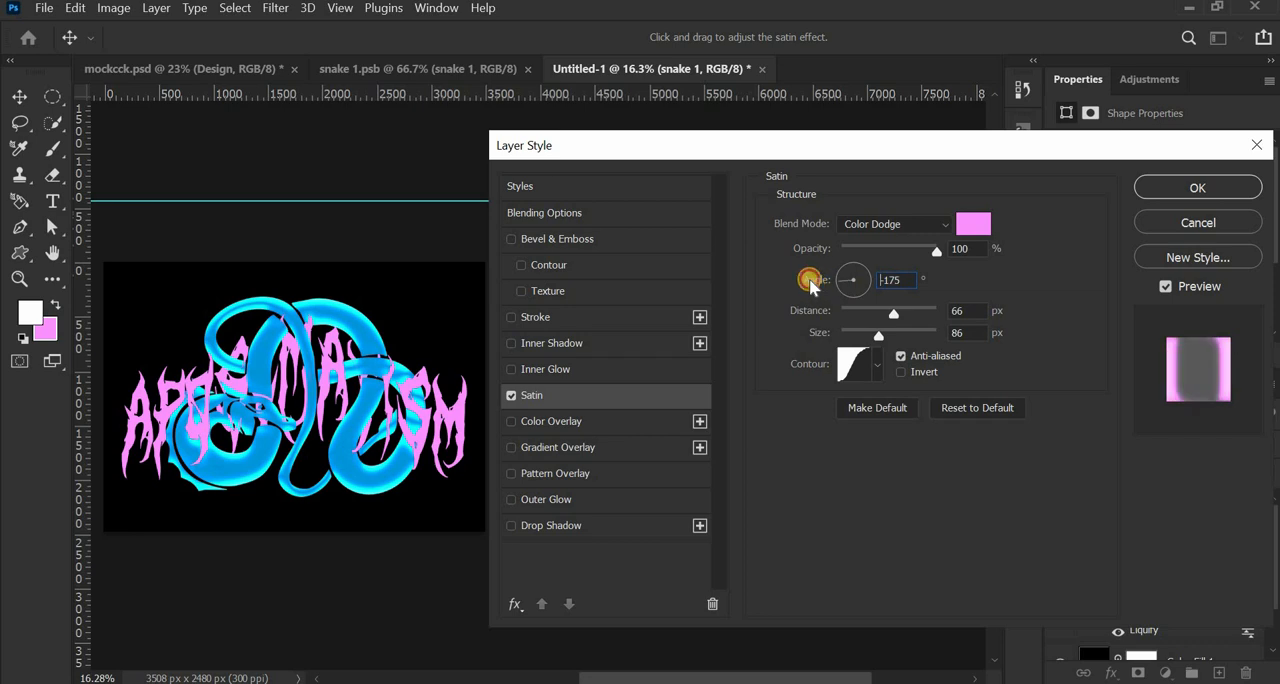
double_click(903, 279)
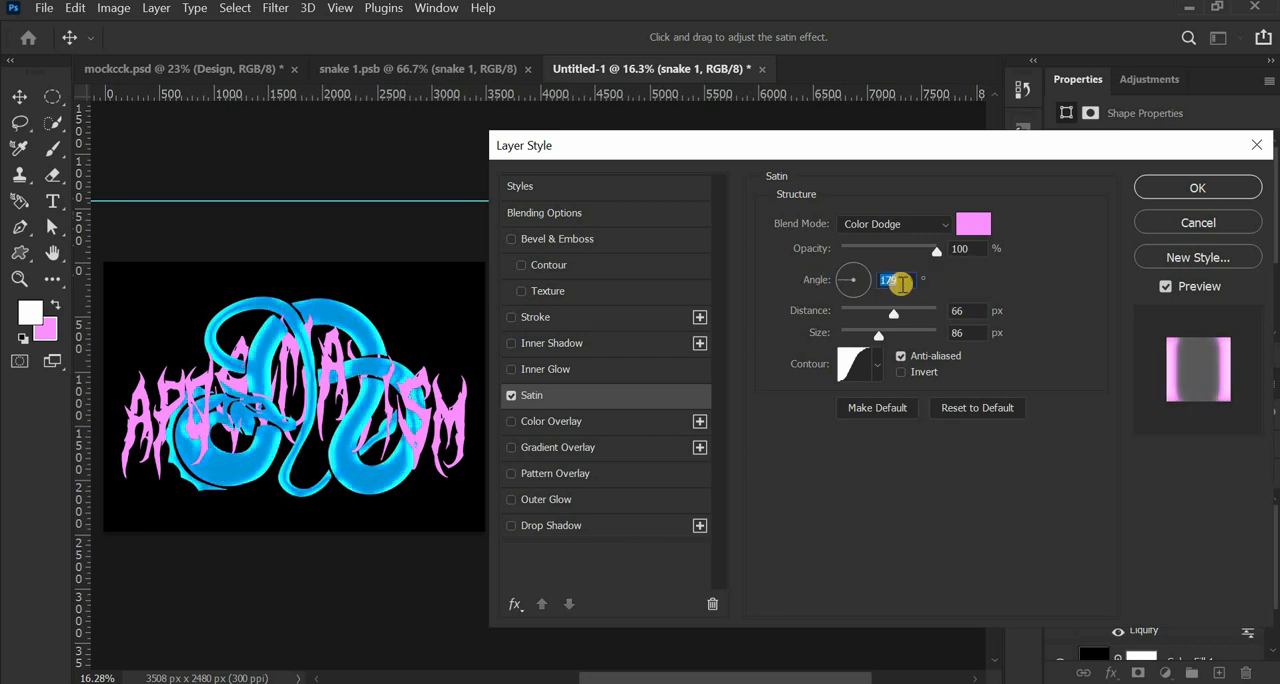
text(180)
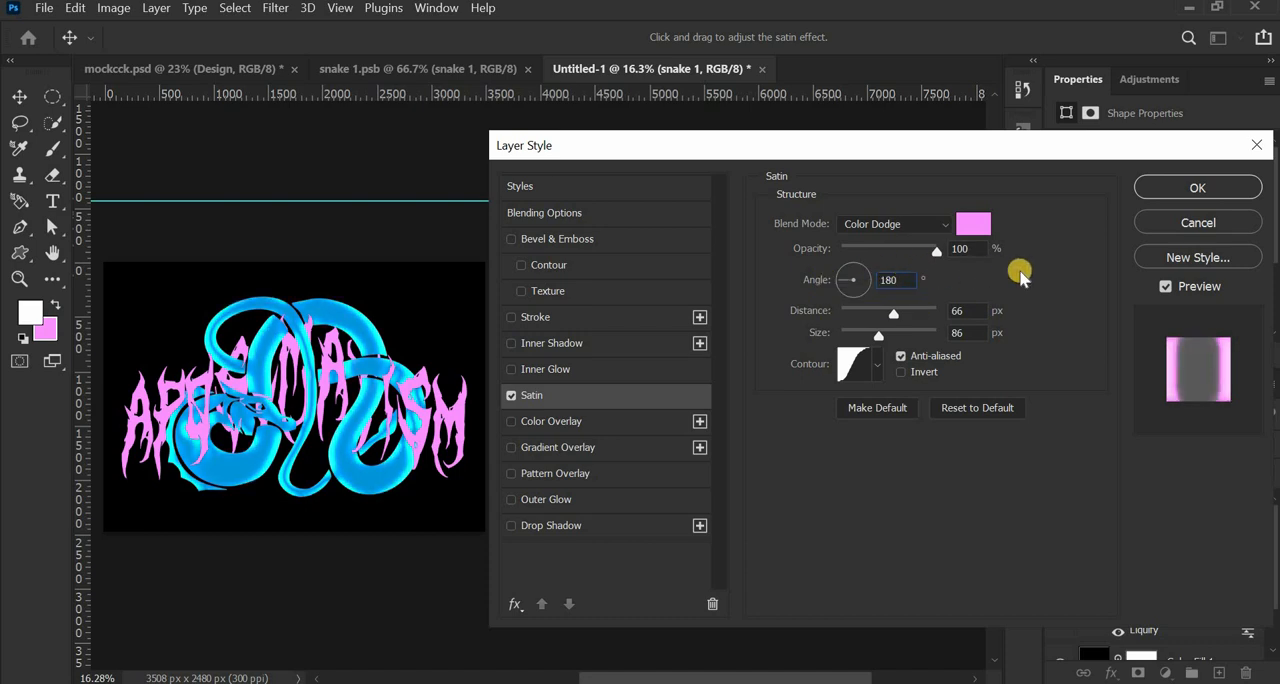
- Return the Satin effect's angle to 90°
click(858, 264)
drag(851, 278, 853, 261)
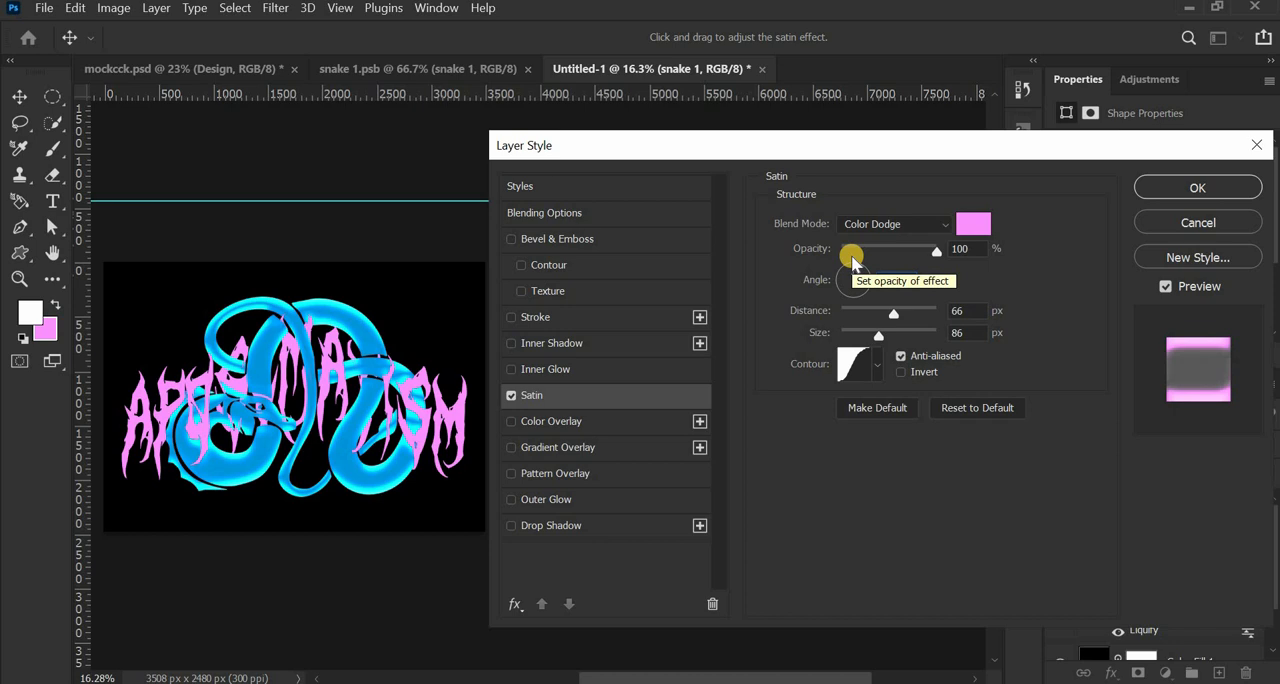
click(840, 281)
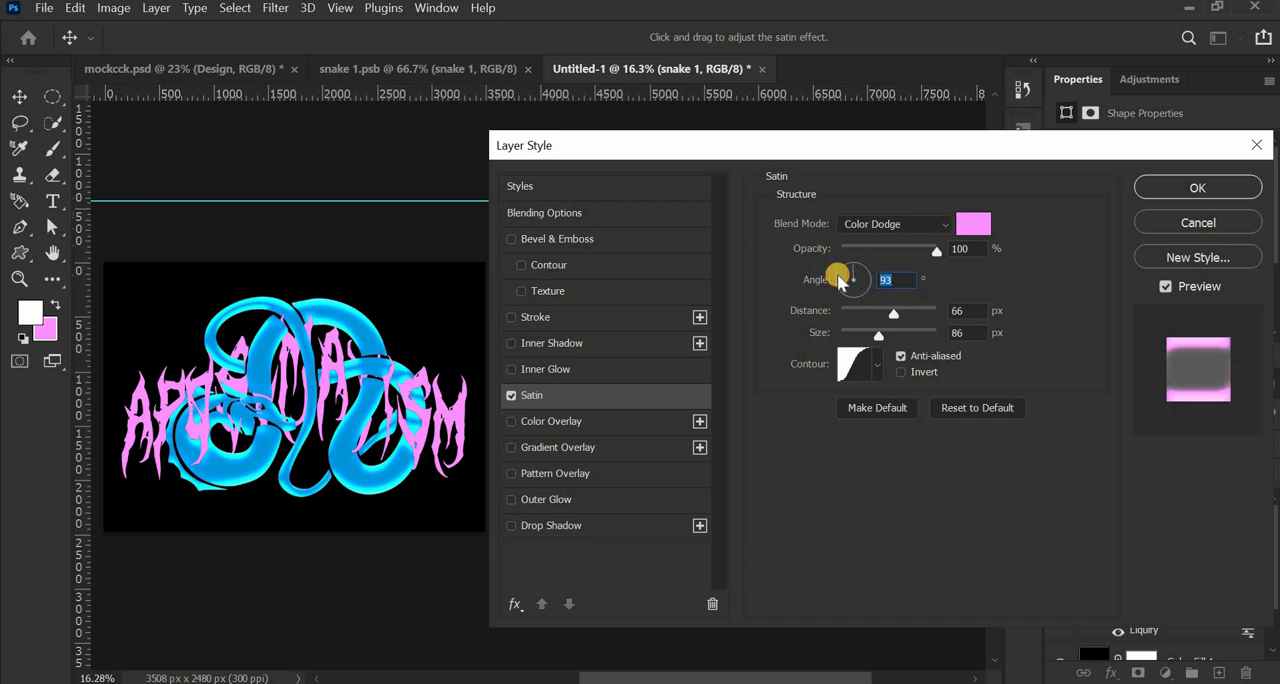
text(90)
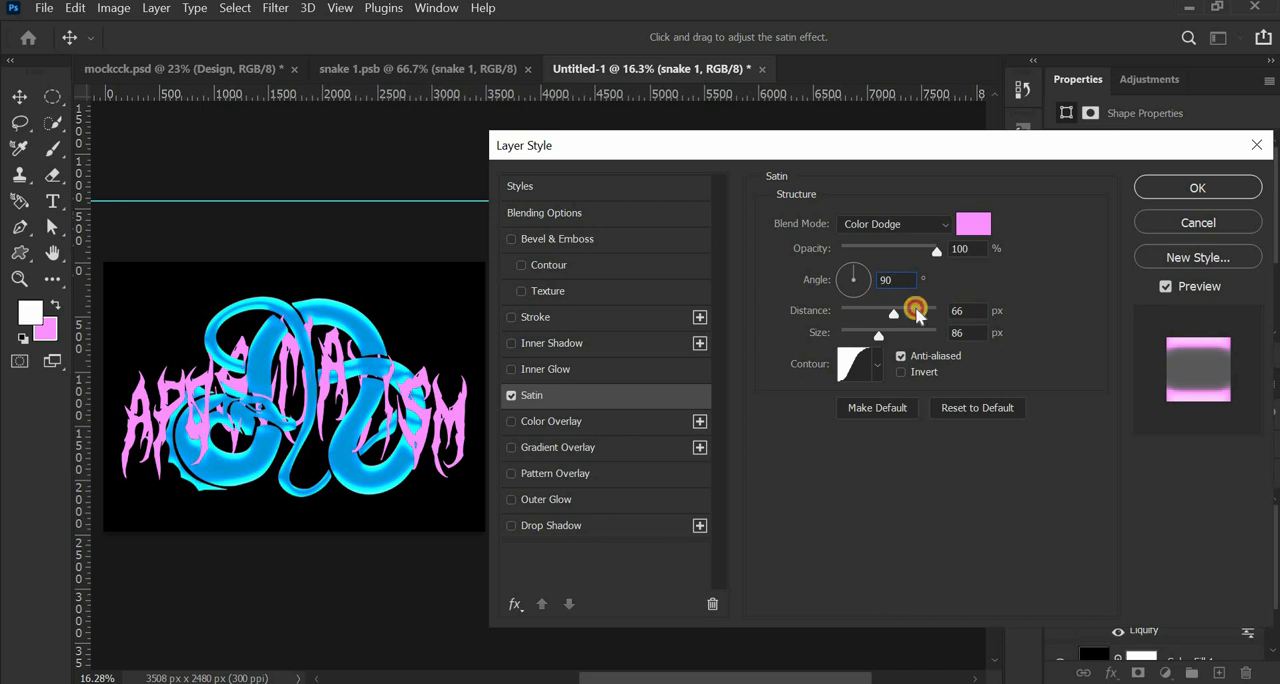
click(966, 333)
click(966, 248)
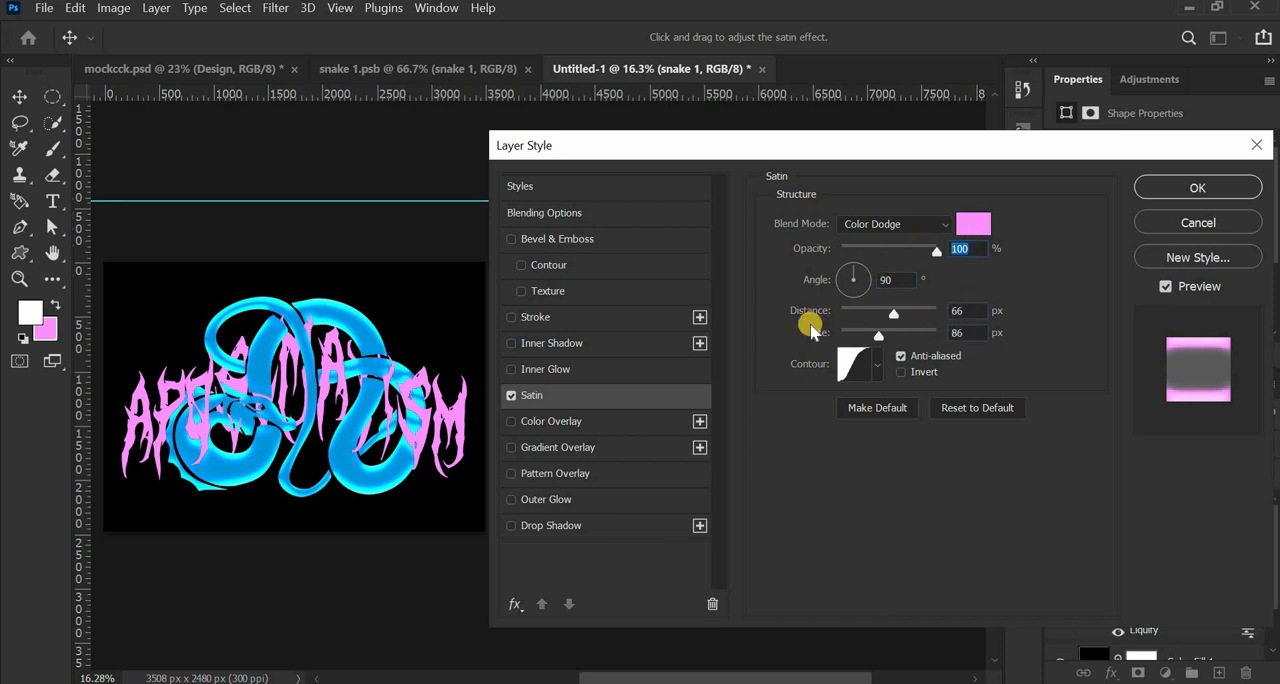
- Compare contour presets for the Satin effect and choose the straight diagonal one
click(877, 369)
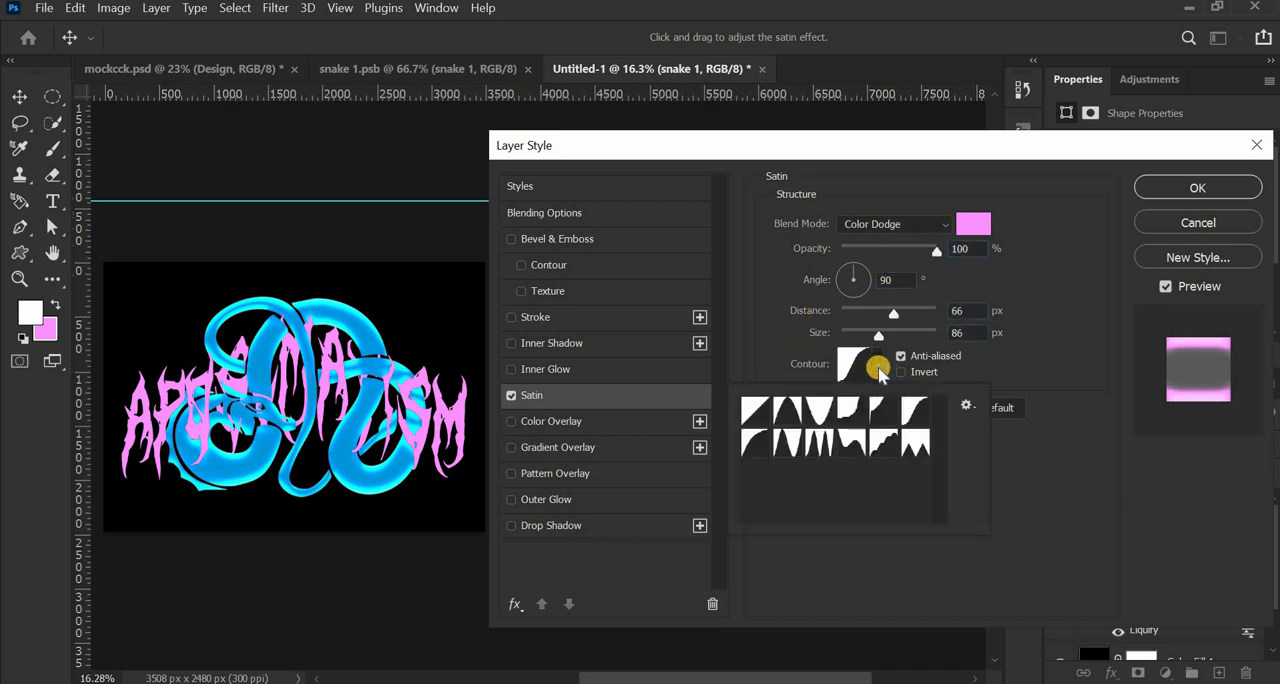
click(766, 409)
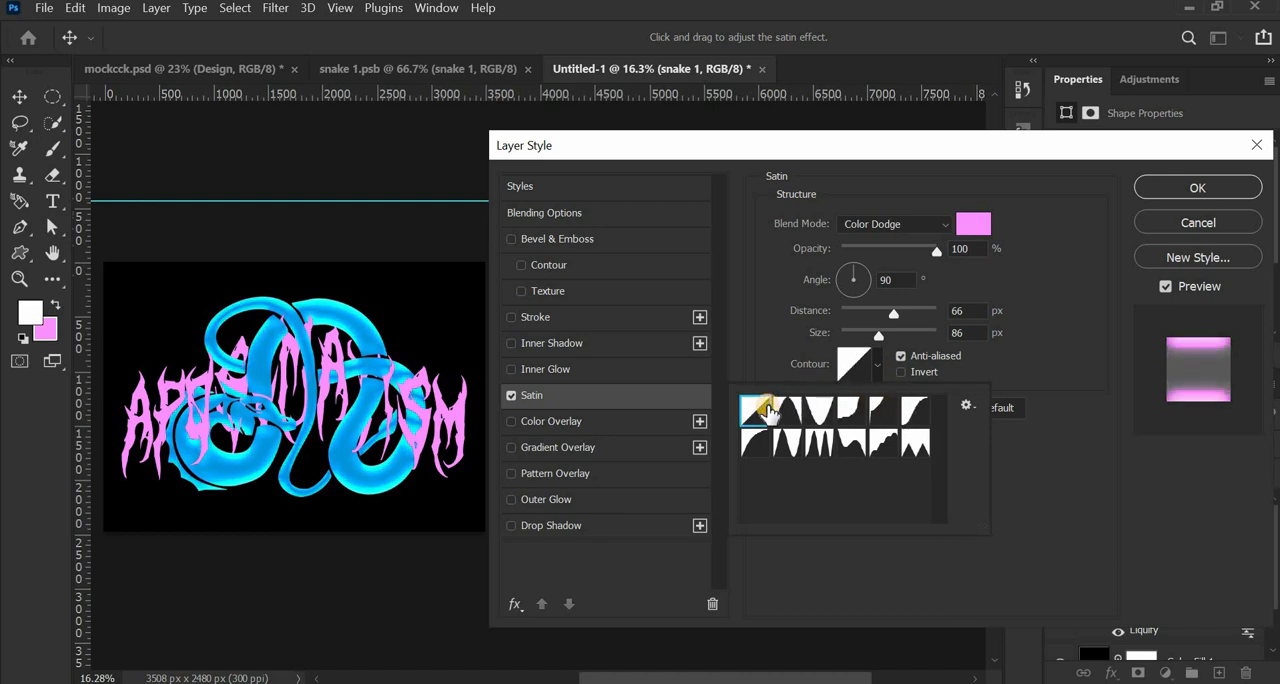
click(912, 412)
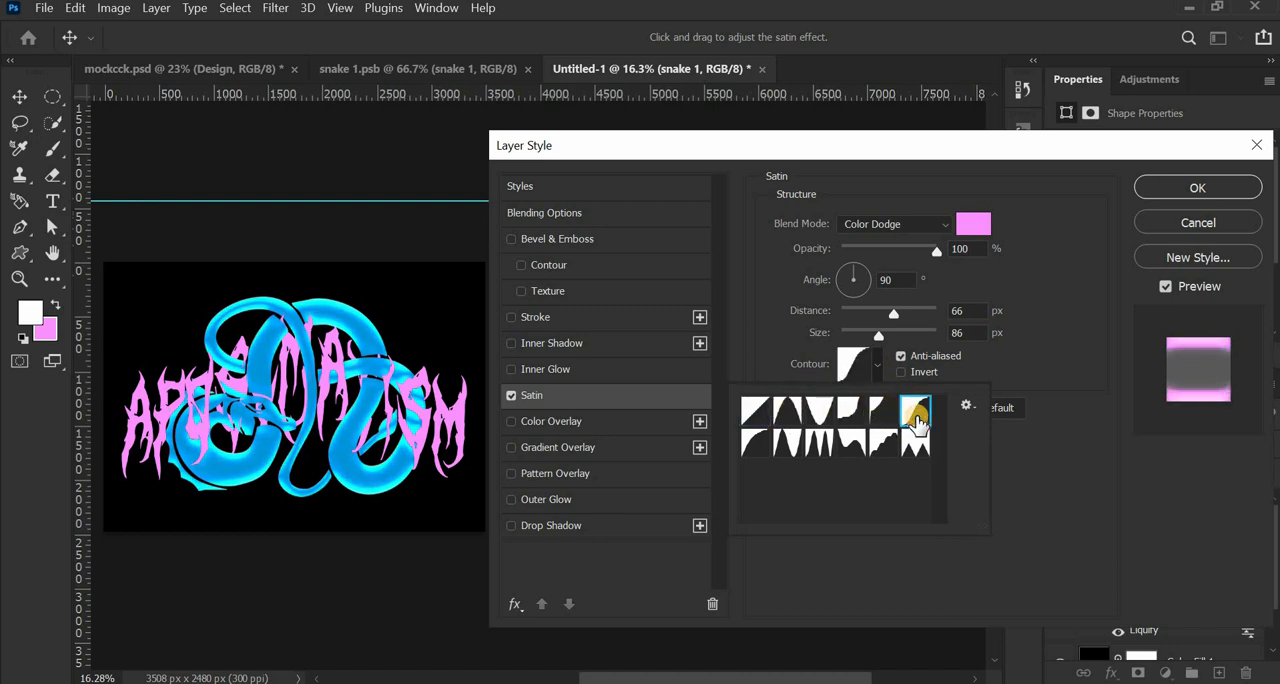
click(765, 410)
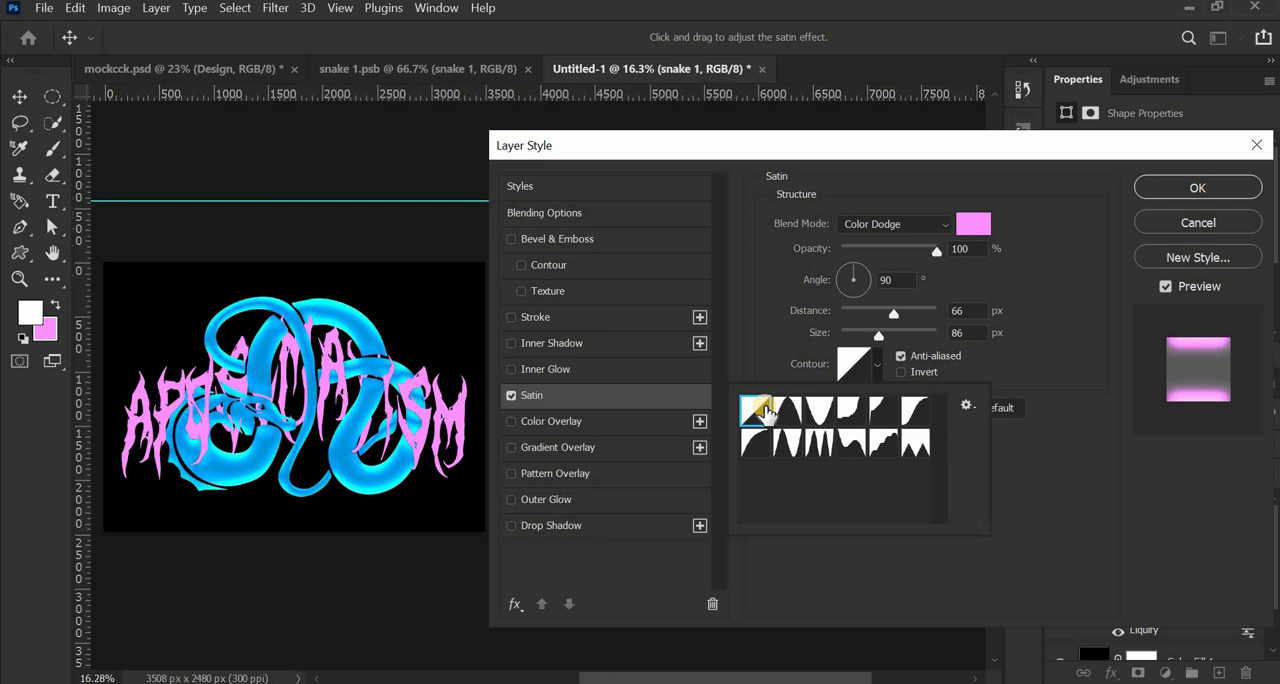
click(1024, 340)
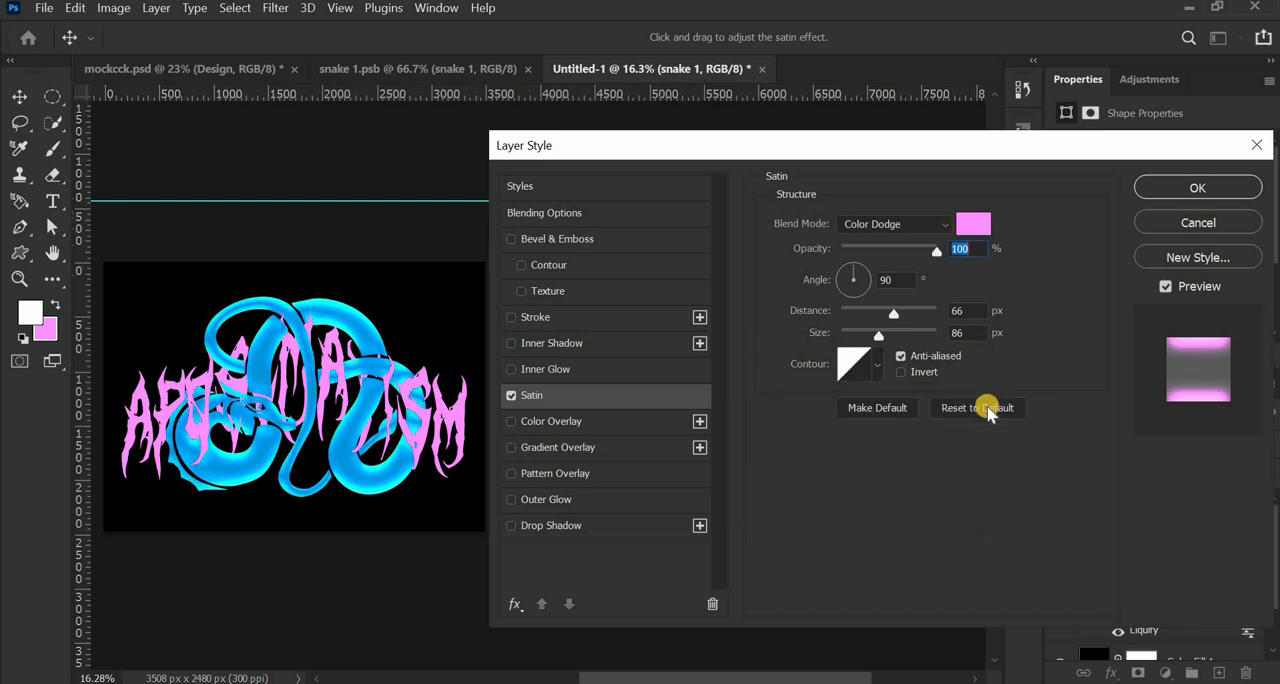
- Try inverting the Satin contour, then apply the layer style with Invert off and anti-aliasing on
click(912, 377)
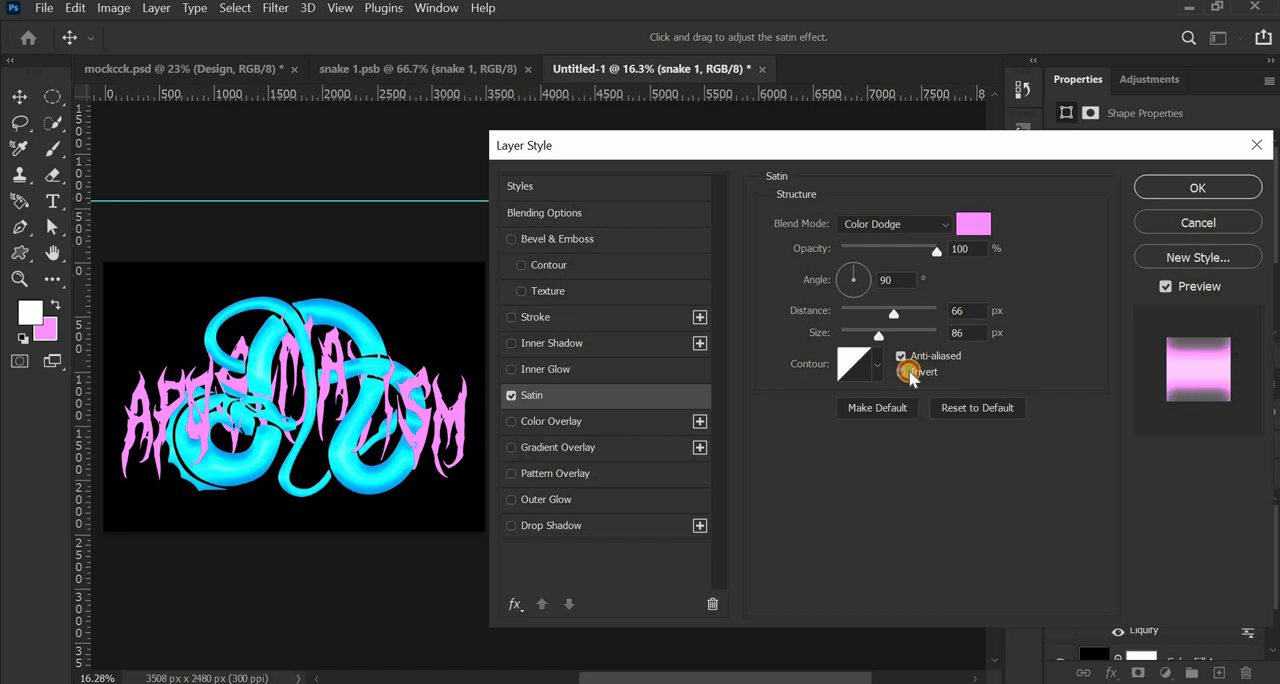
click(908, 373)
click(902, 356)
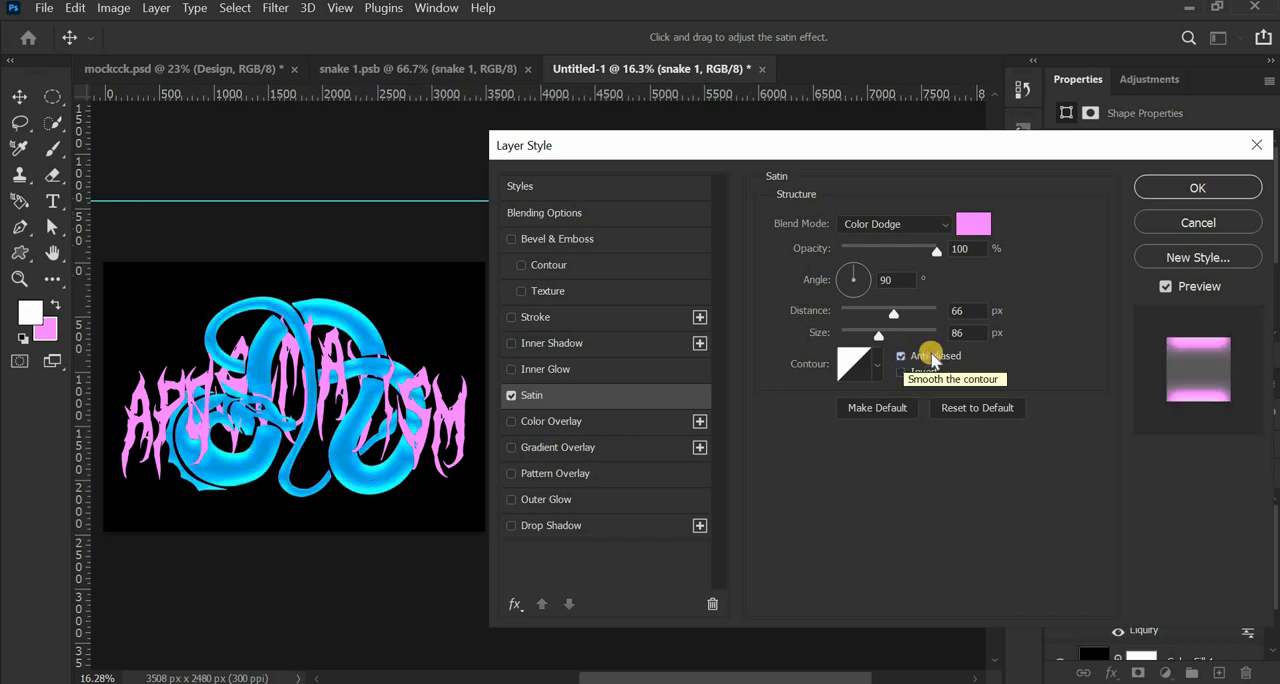
click(1168, 187)
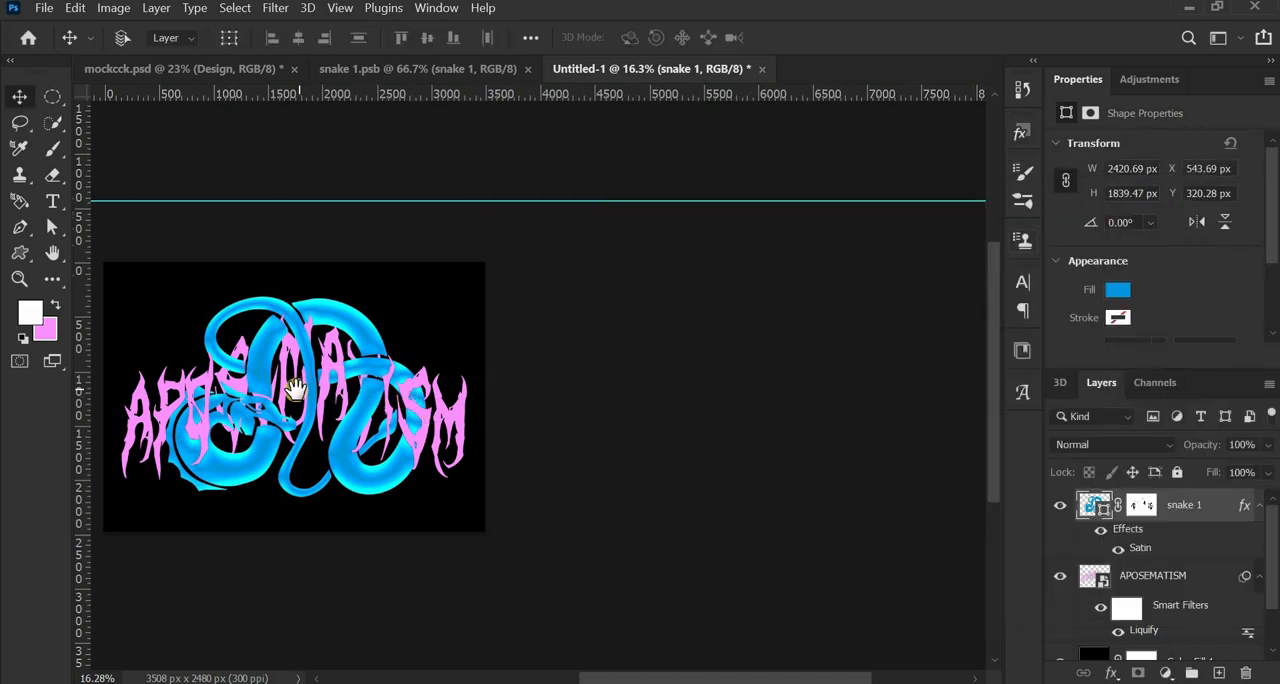
- Examine the satin-shaded design up close and compare it on black and white by toggling the Color Fill 1 layer's visibility
drag(296, 389, 503, 397)
scroll(484, 431, up, 3)
scroll(487, 441, up, 3)
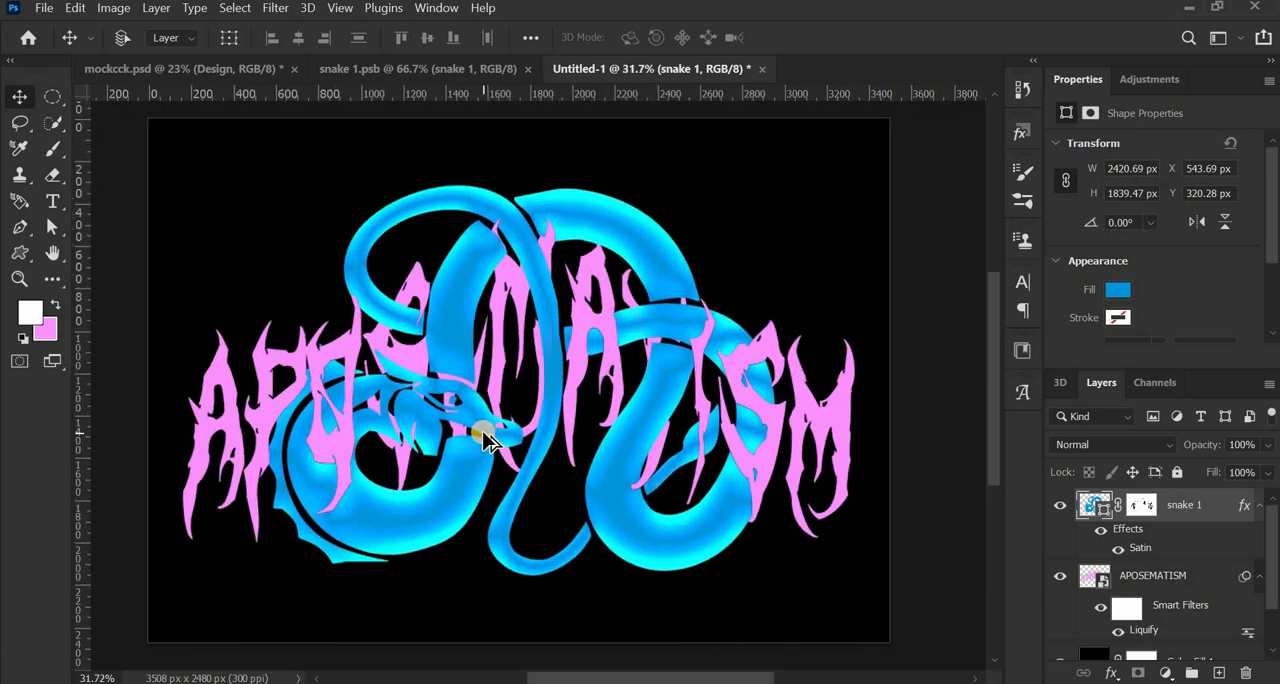
drag(410, 382, 424, 378)
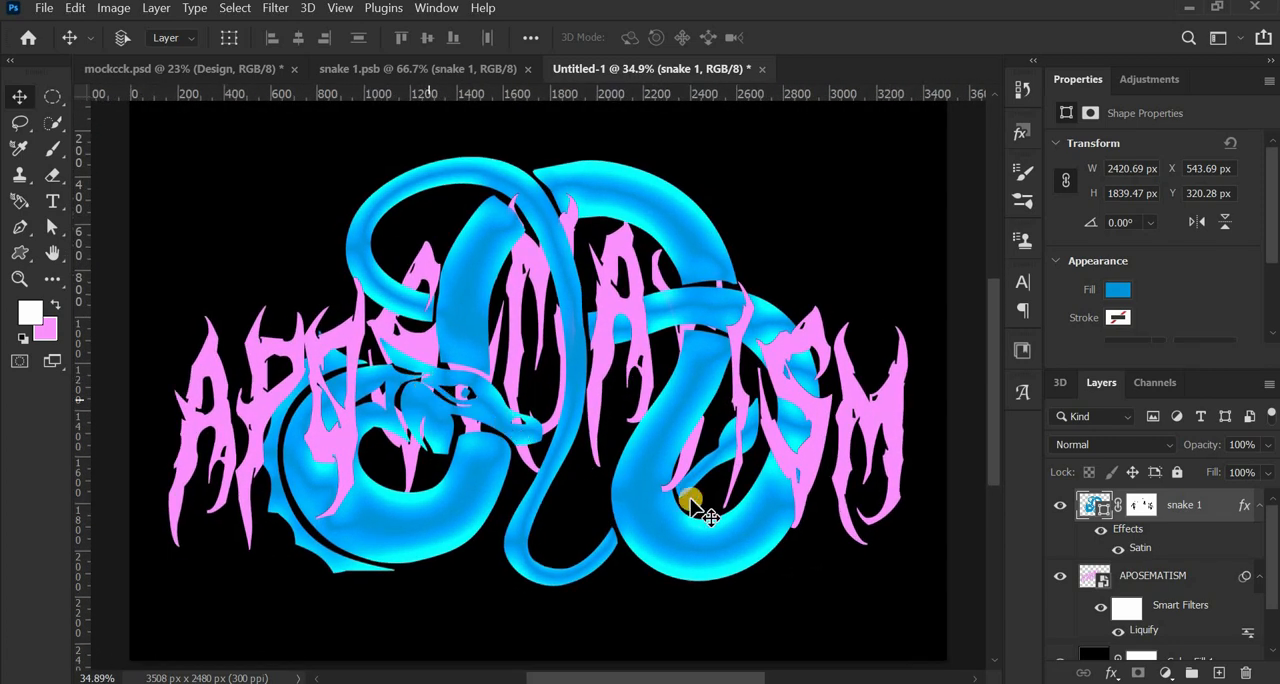
scroll(1155, 588, down, 2)
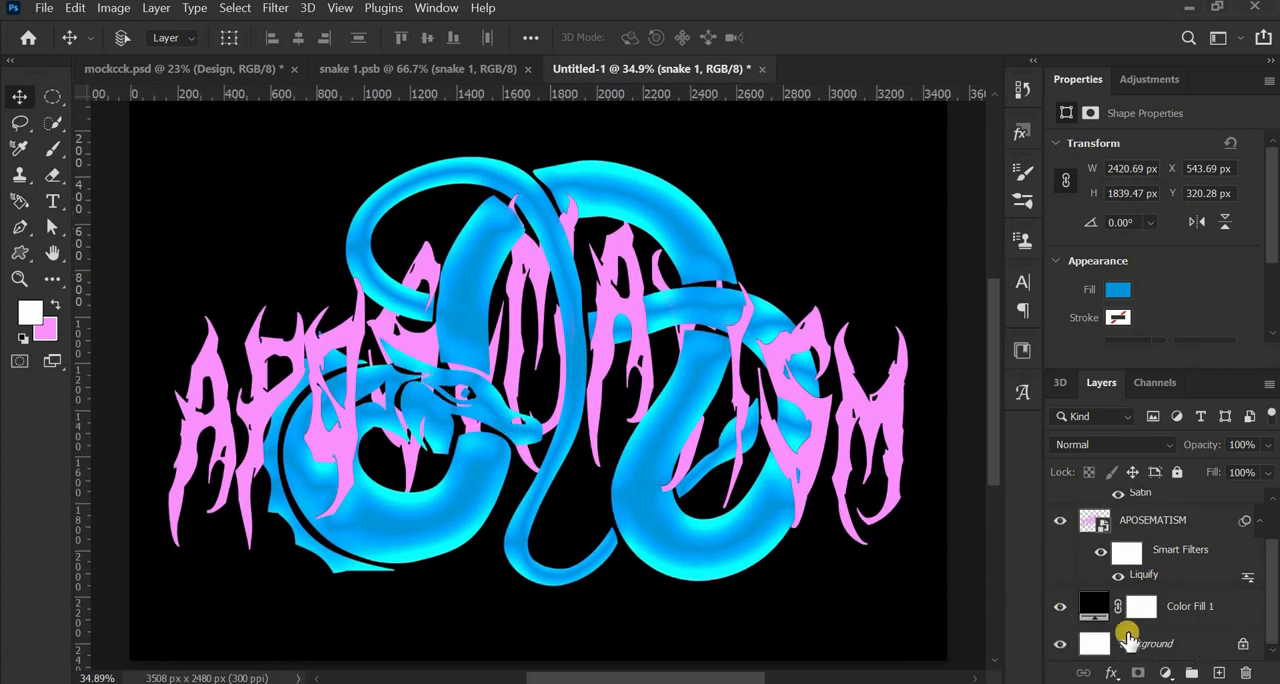
click(1060, 607)
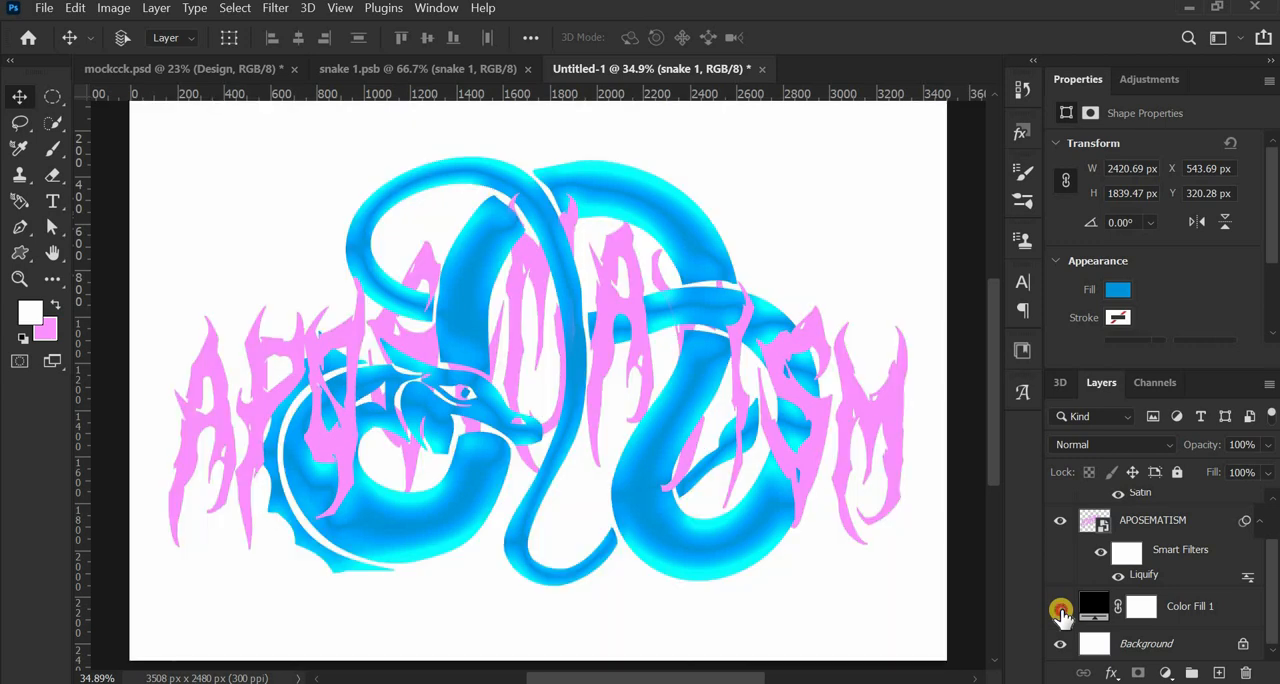
click(1060, 608)
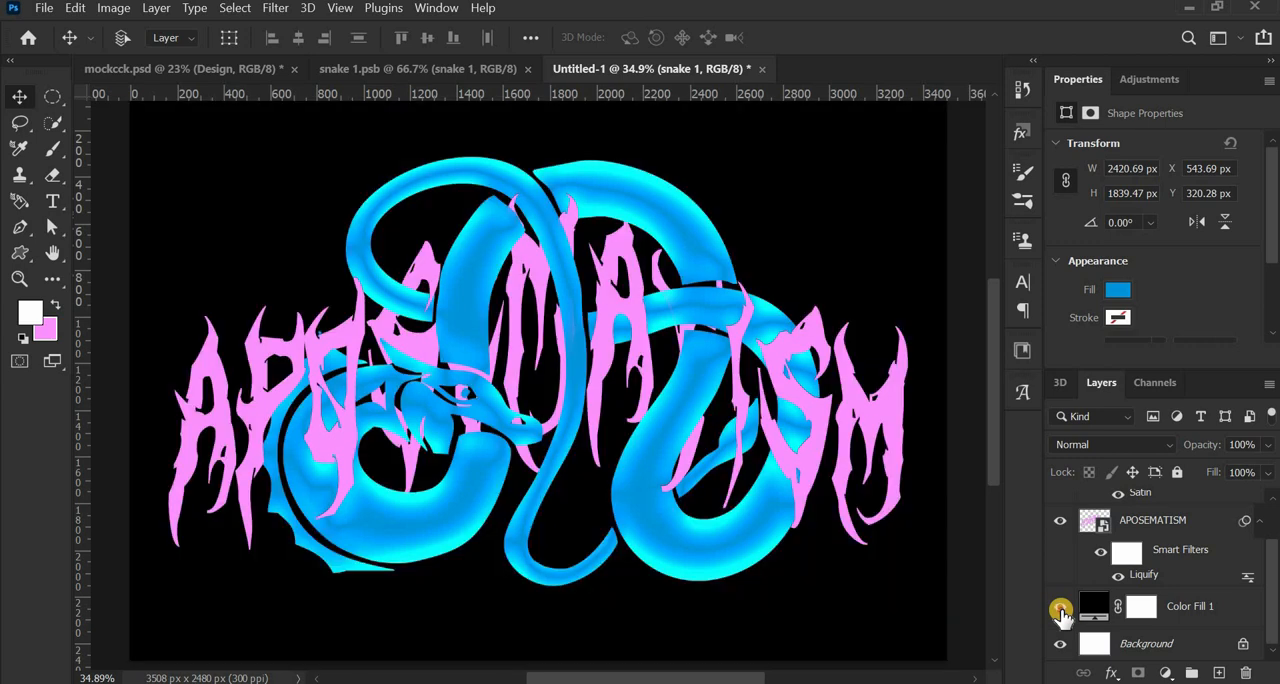
click(1060, 608)
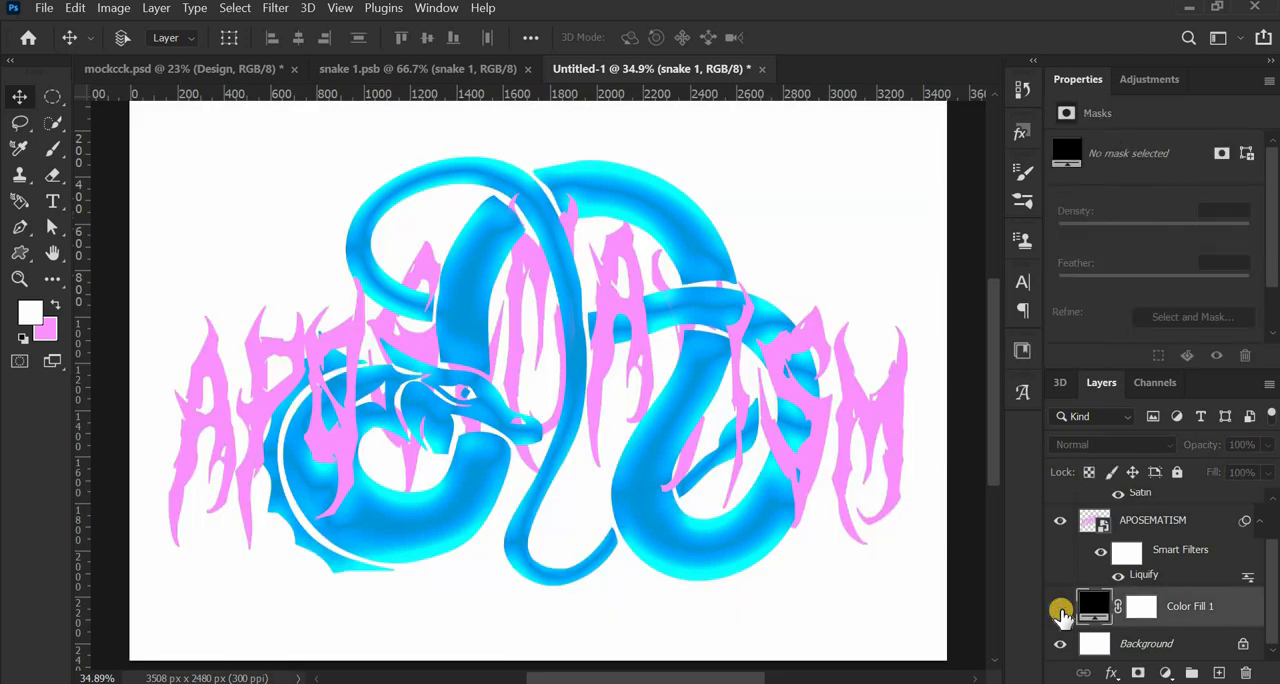
click(1060, 608)
click(1060, 608)
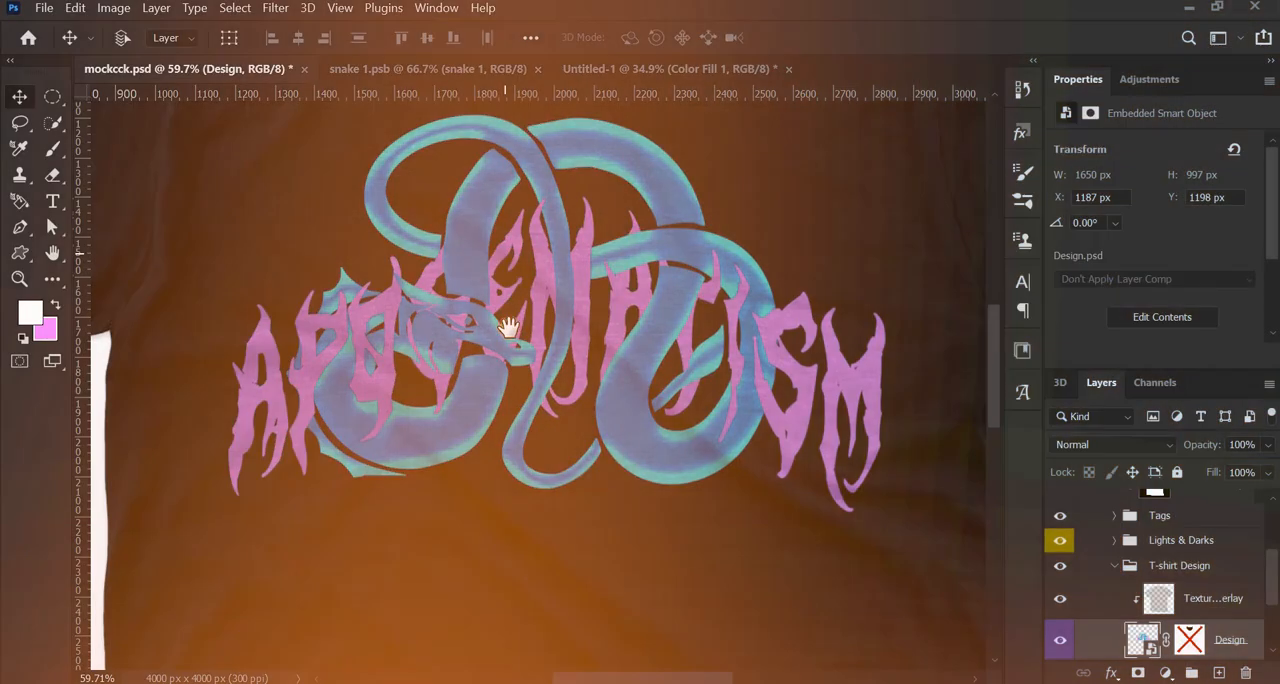
- Examine the finished design on the black T-shirt in the mockcck.psd mockup
scroll(515, 342, down, 4)
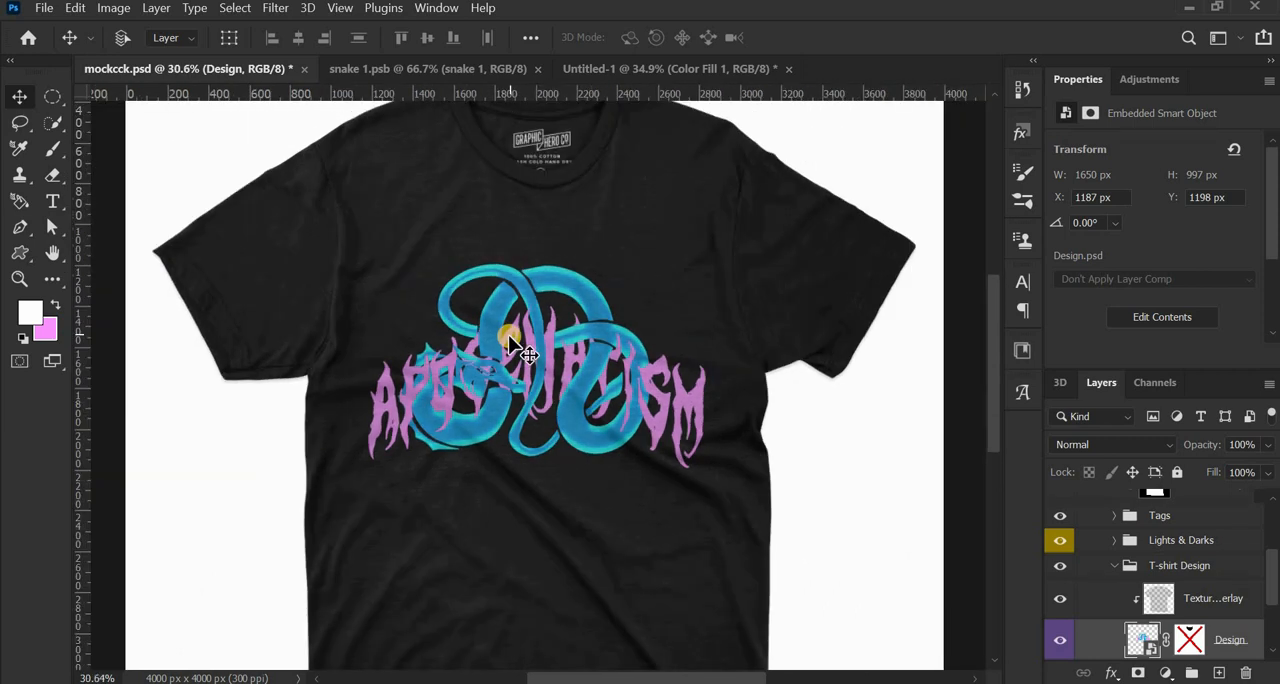
scroll(503, 288, down, 1)
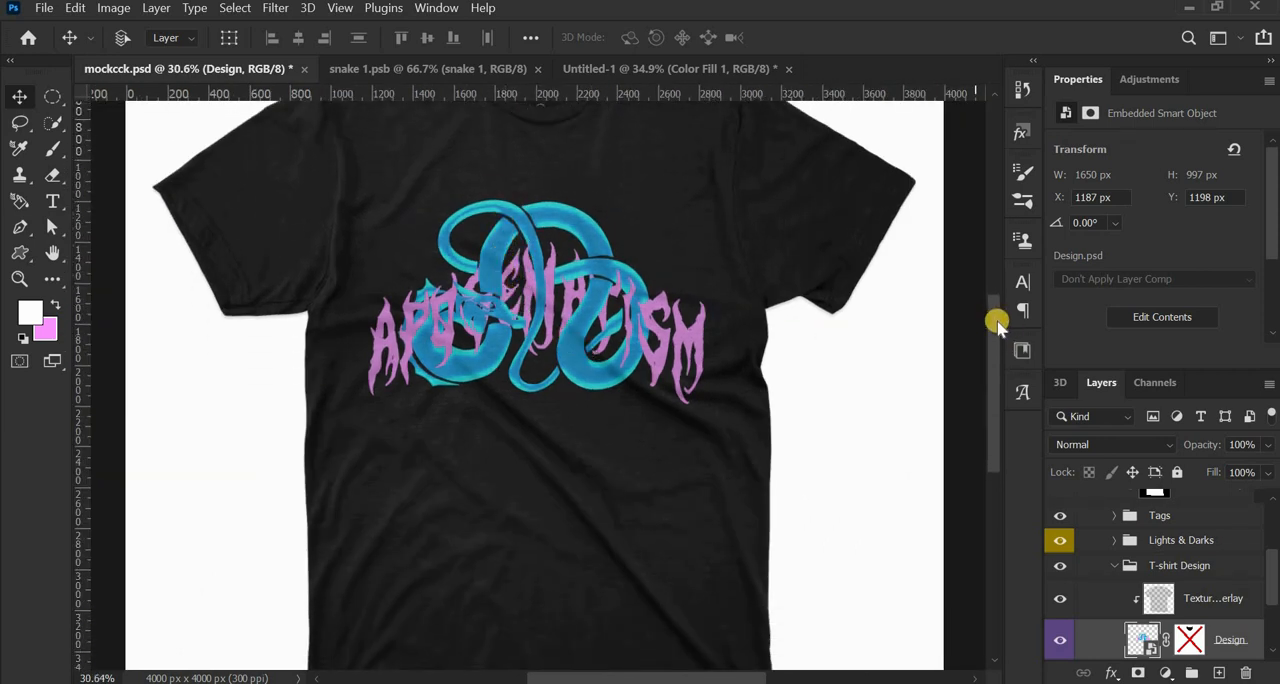